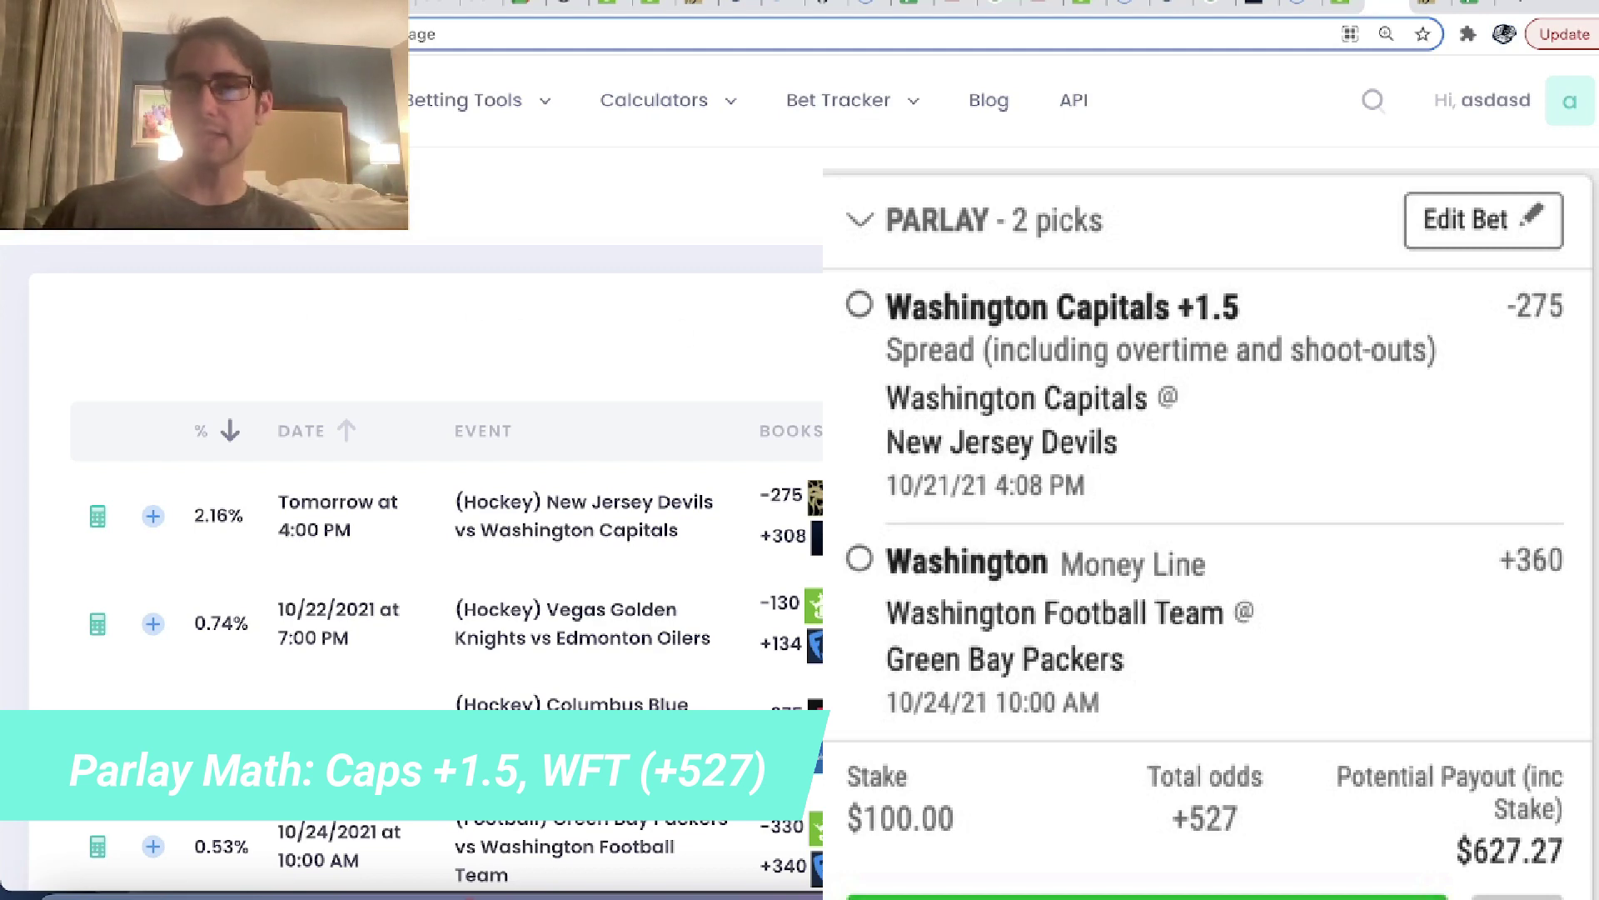
- Check the OddsJam list for the BetMGM Capitals +1.5 puck line, then switch to BetMGM and open its NHL betting page
scroll(416, 500, down, 15)
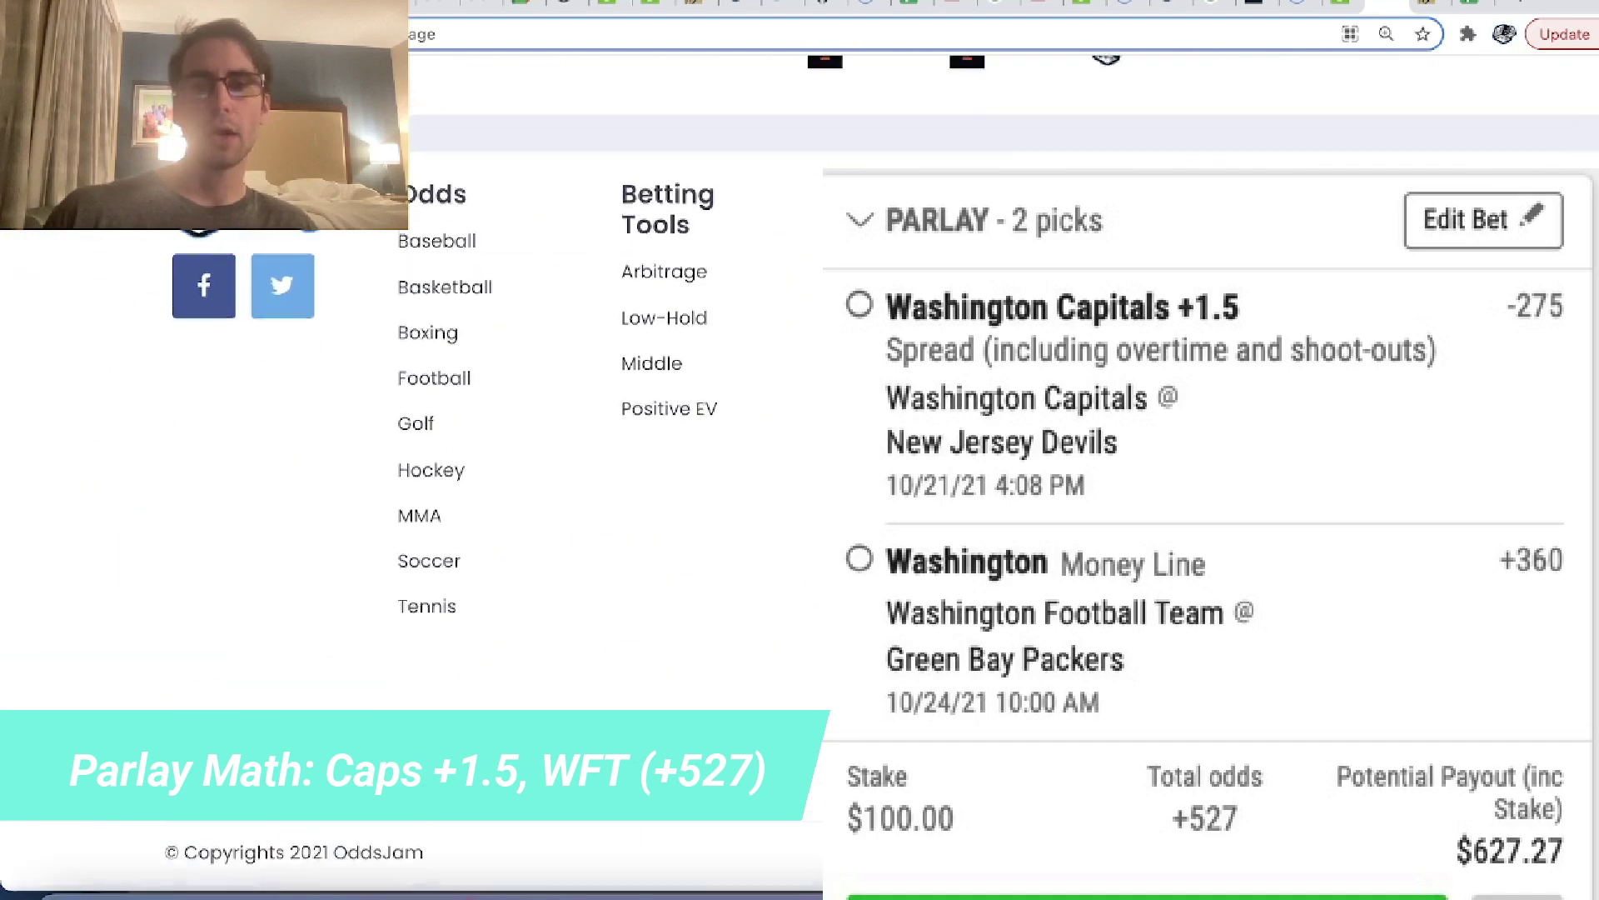
scroll(417, 500, up, 8)
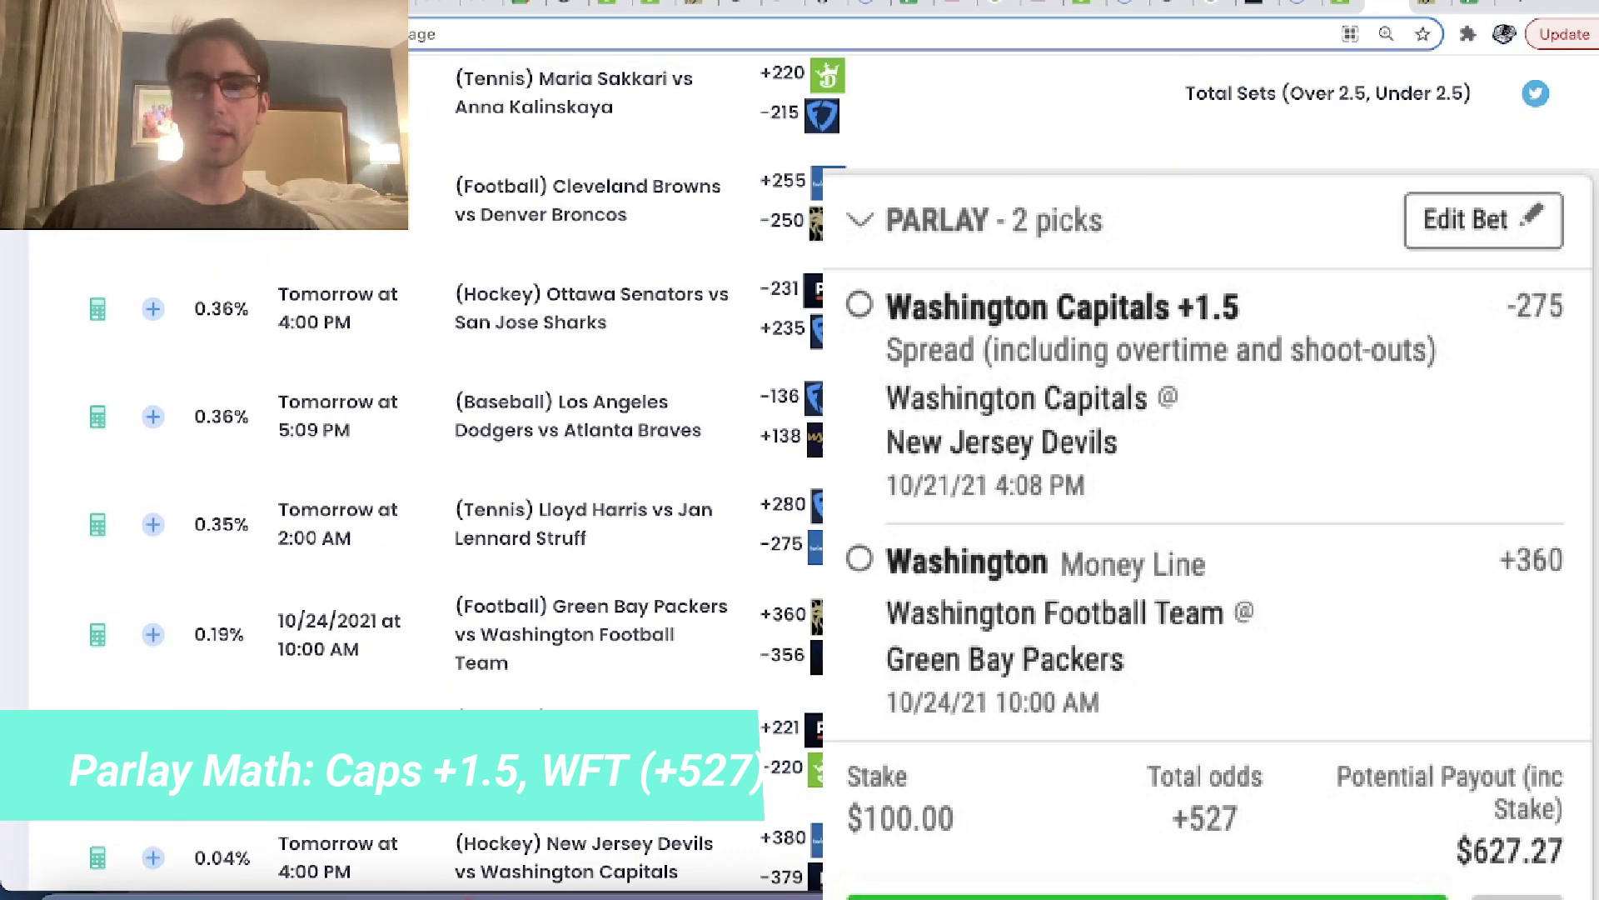
scroll(416, 500, up, 5)
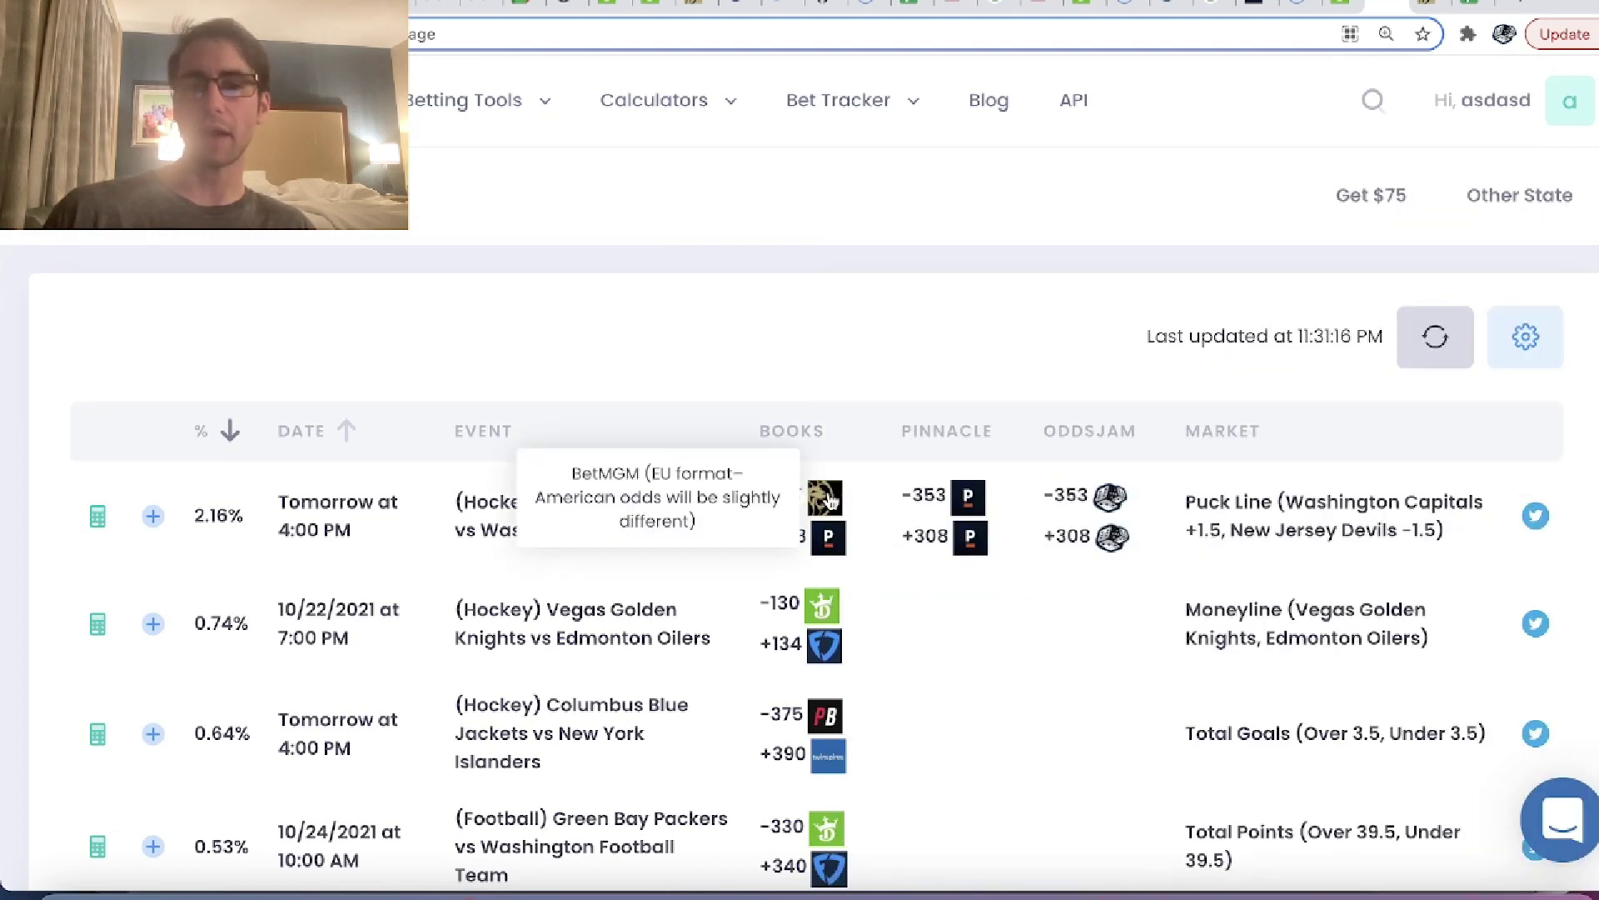
click(1439, 13)
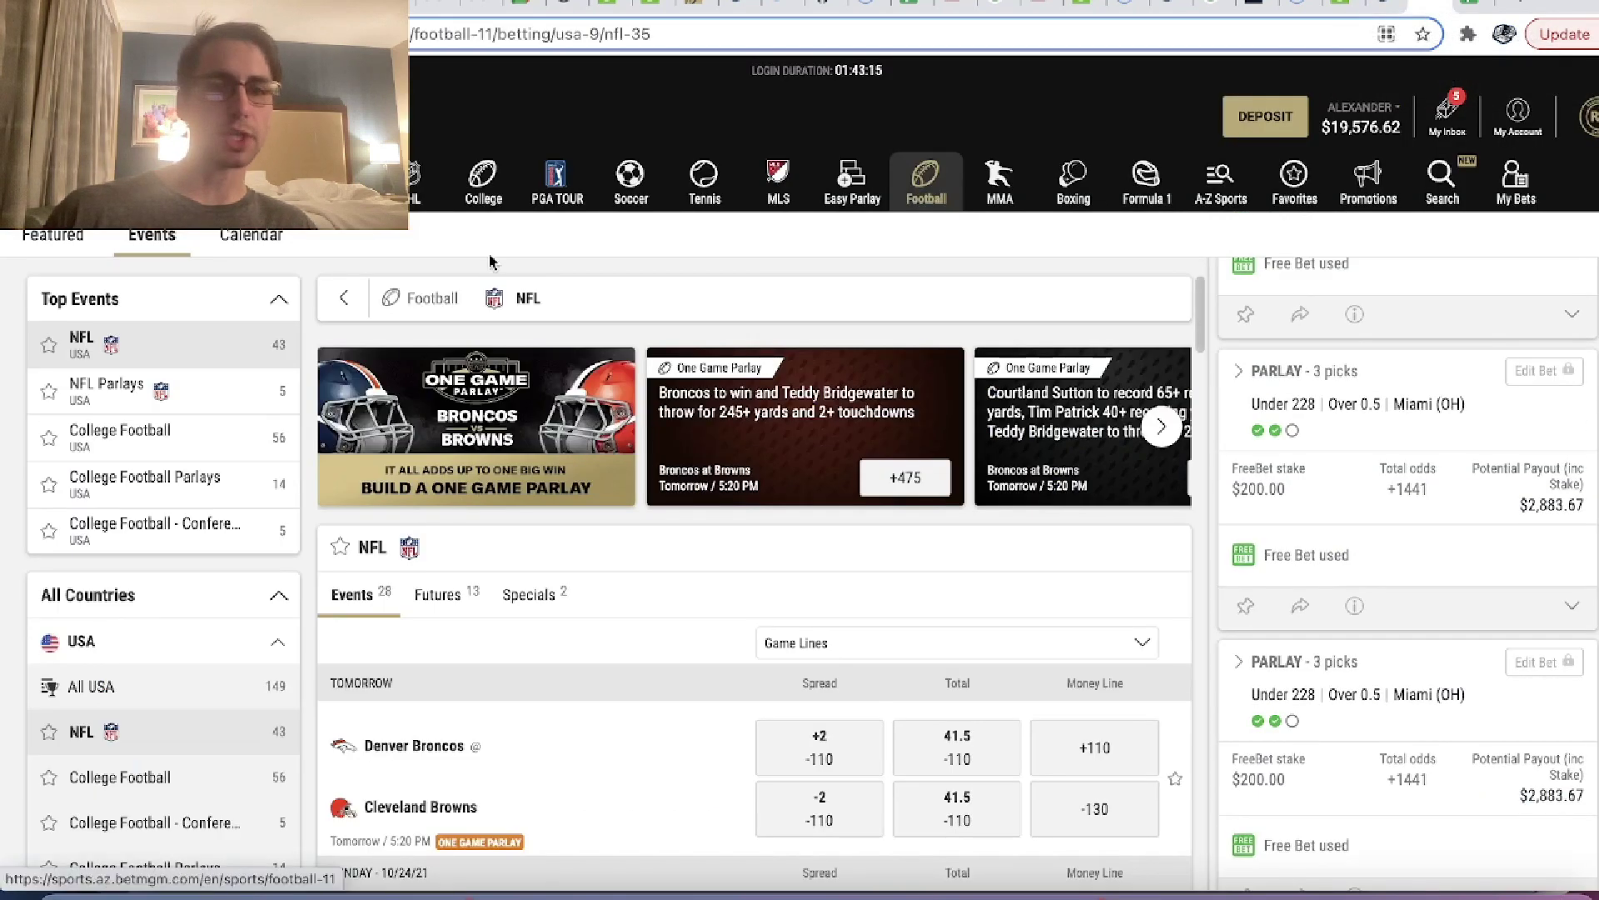
click(431, 193)
- Search the NHL page for "capitals" and open the Washington Capitals at New Jersey Devils game
scroll(658, 630, down, 3)
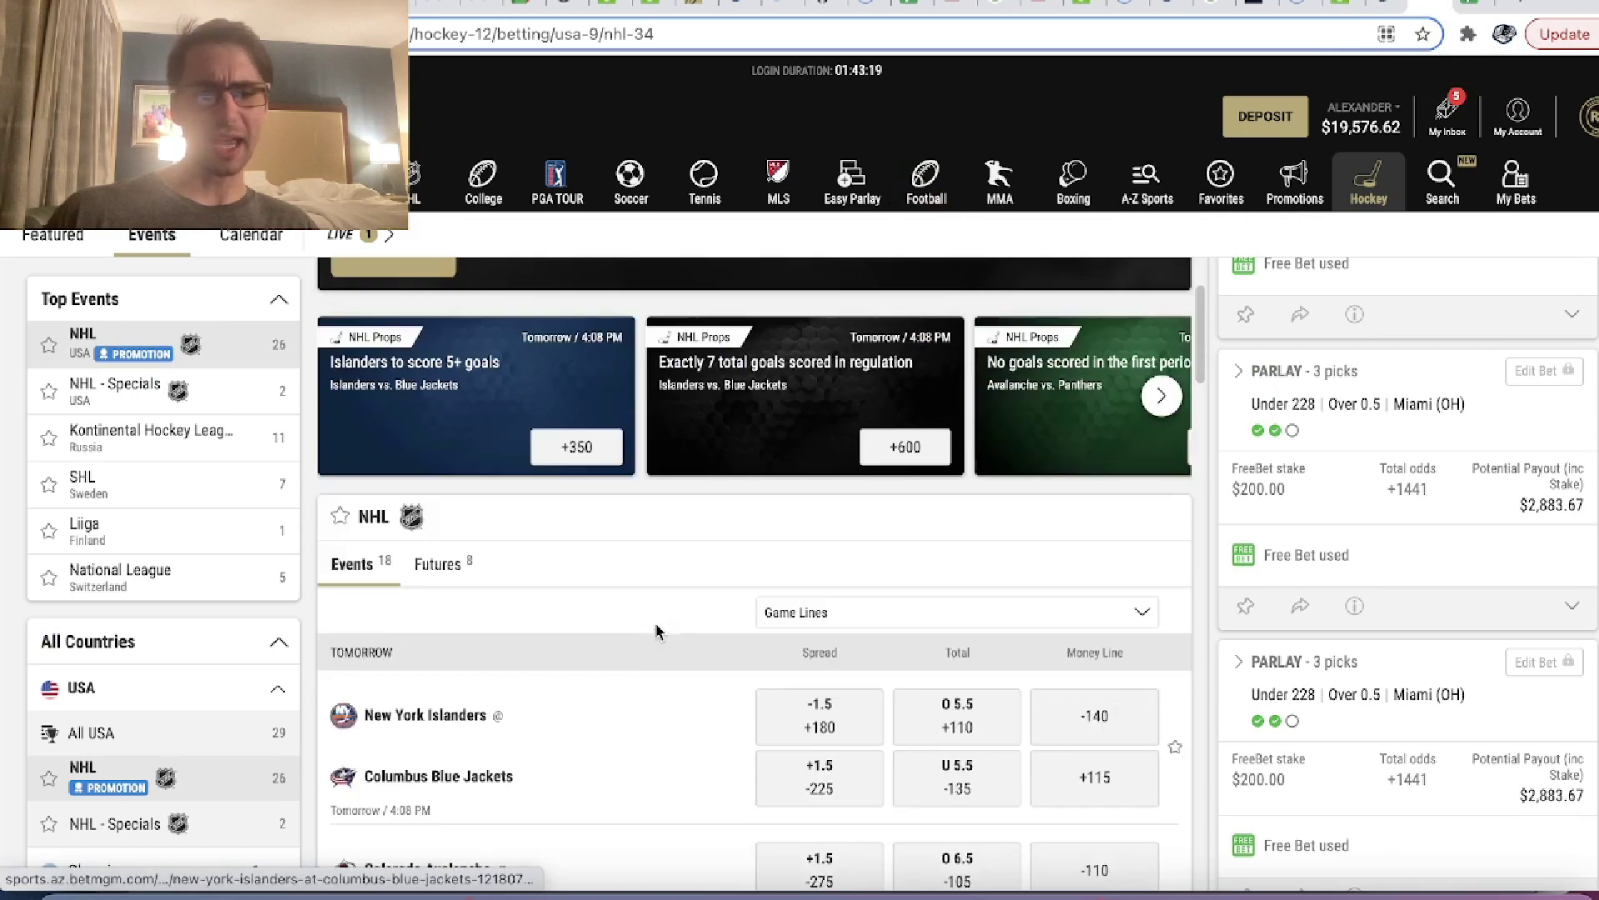
scroll(658, 630, down, 5)
key(ctrl+f)
text(ca)
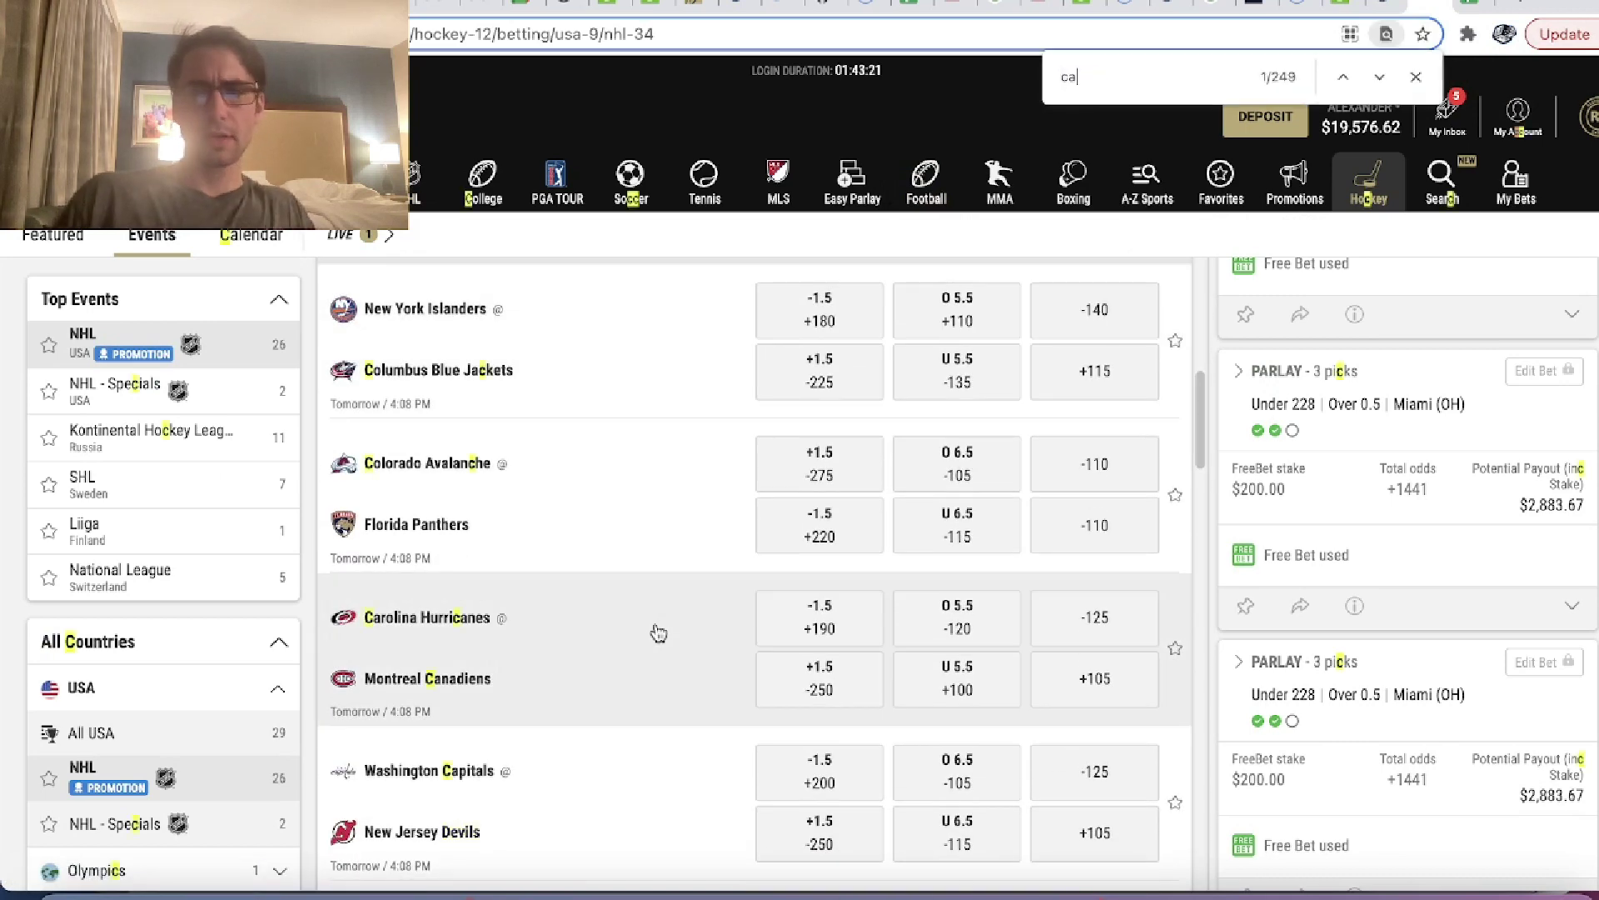
text(pitals)
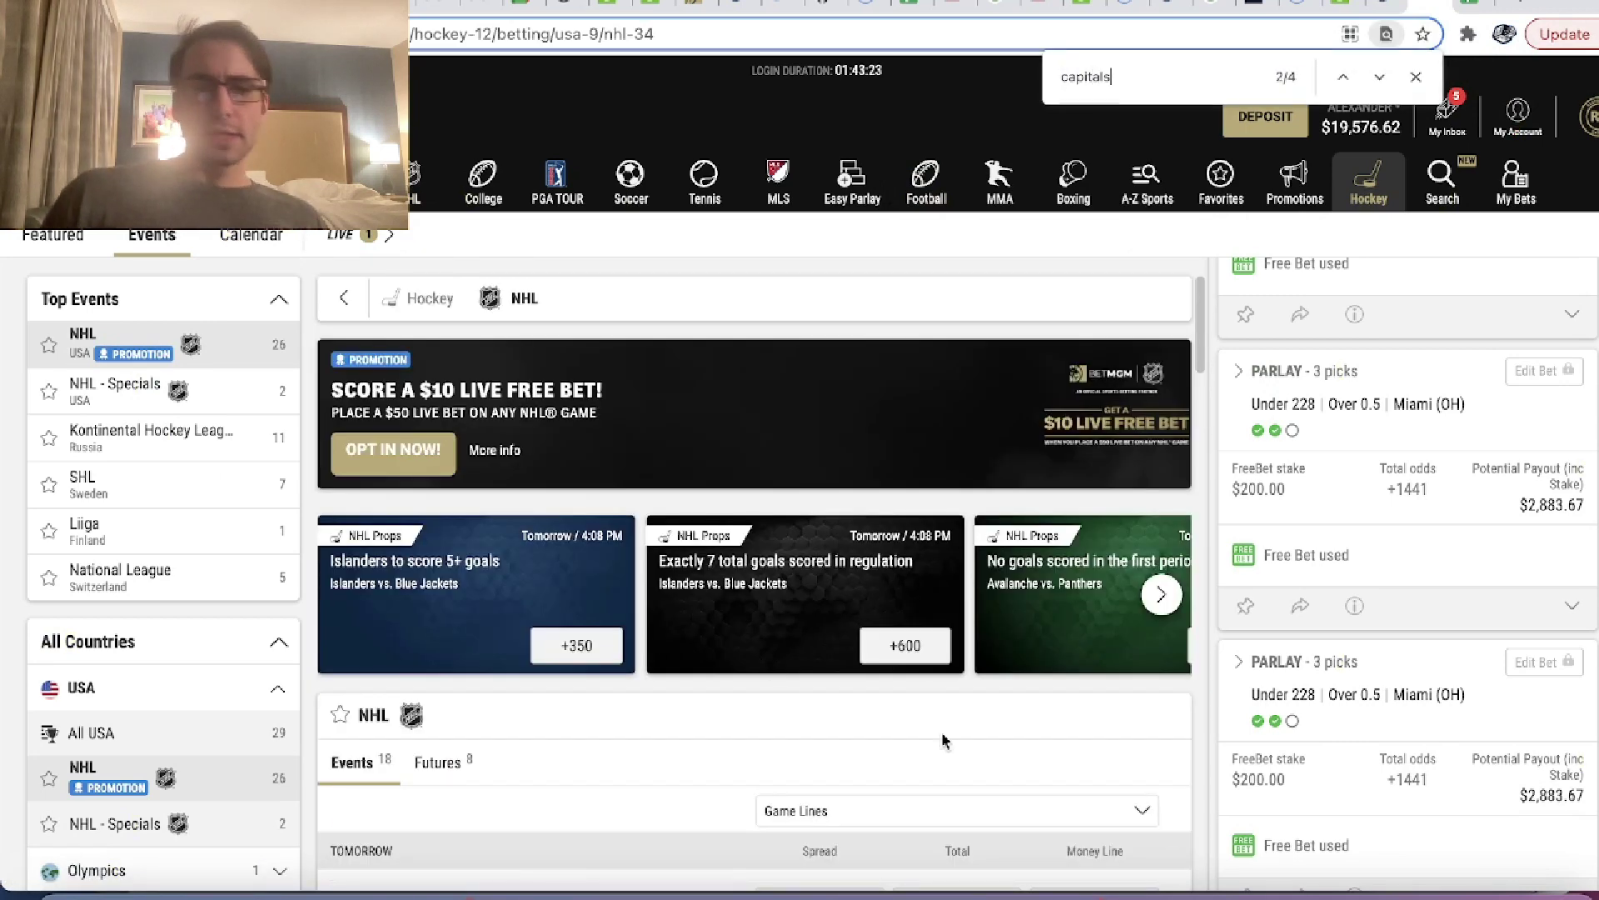
scroll(916, 733, down, 5)
click(596, 742)
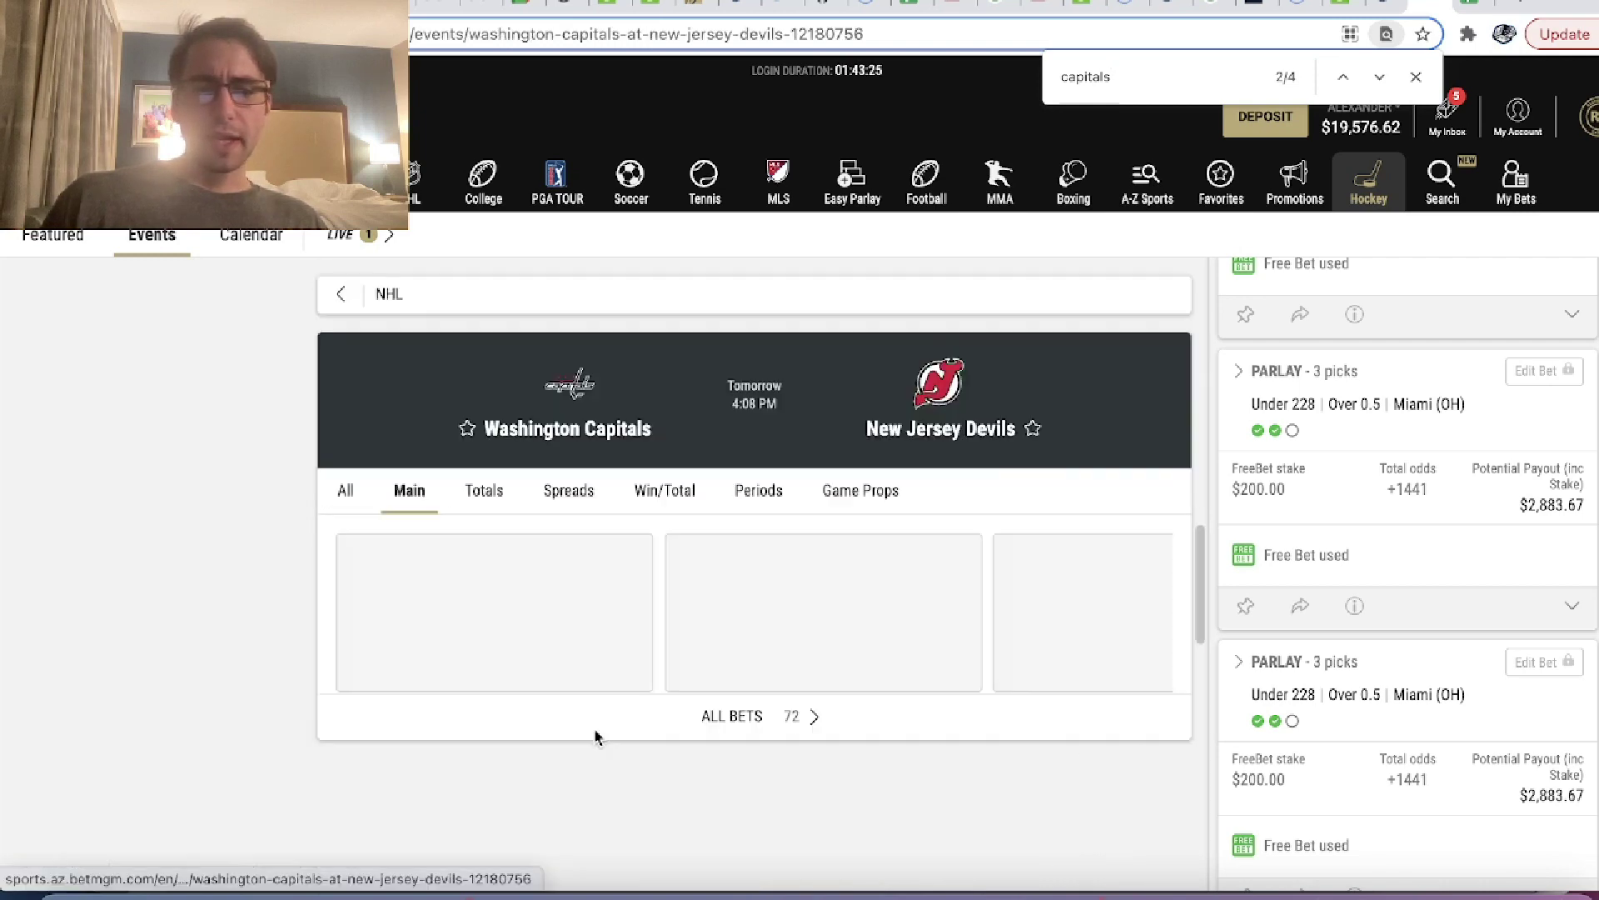
- Add the full-game Washington Capitals +1.5 spread at -275 to the bet slip
scroll(597, 733, down, 3)
scroll(1115, 810, down, 3)
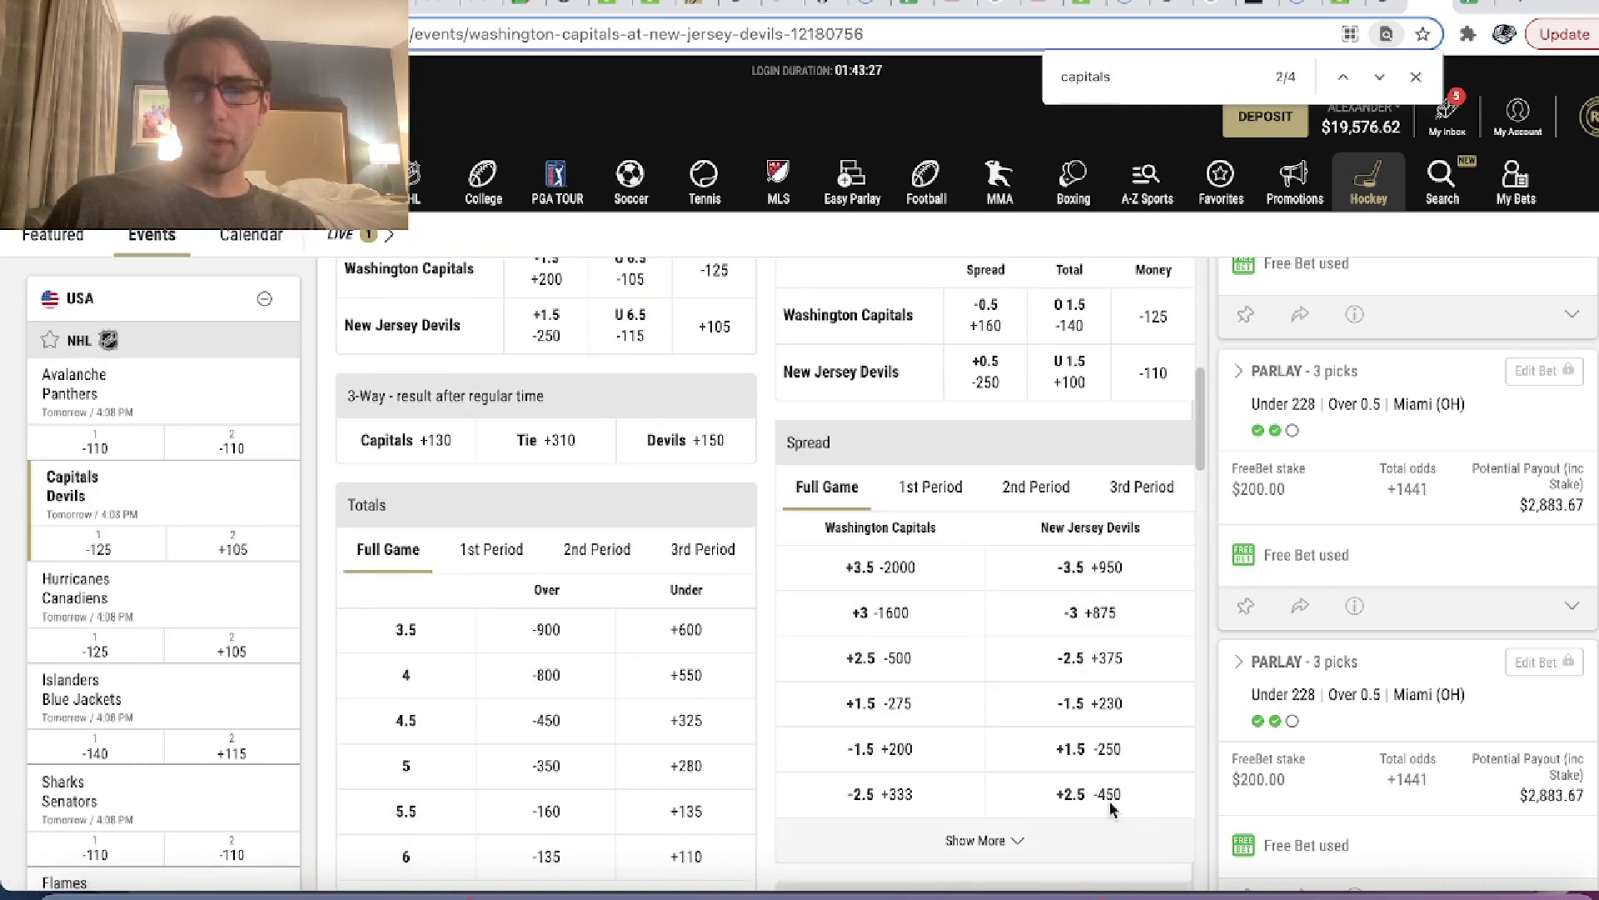
click(926, 706)
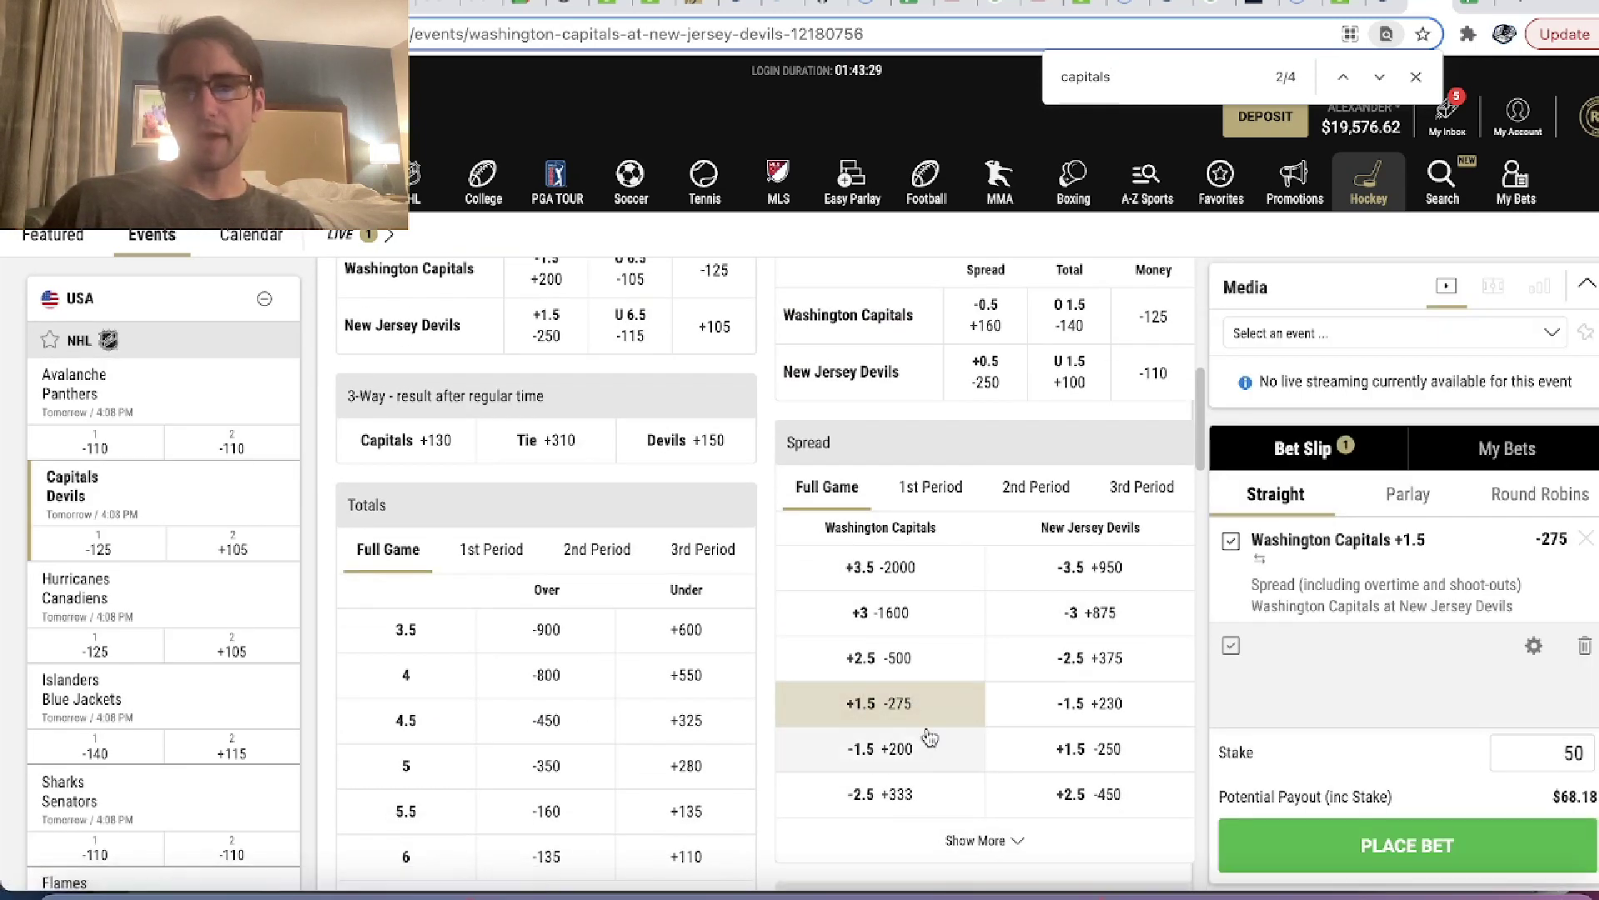
- Return to OddsJam, refresh the list and examine its BetMGM lines for a second leg, comparing them with the Pinnacle odds
click(1400, 7)
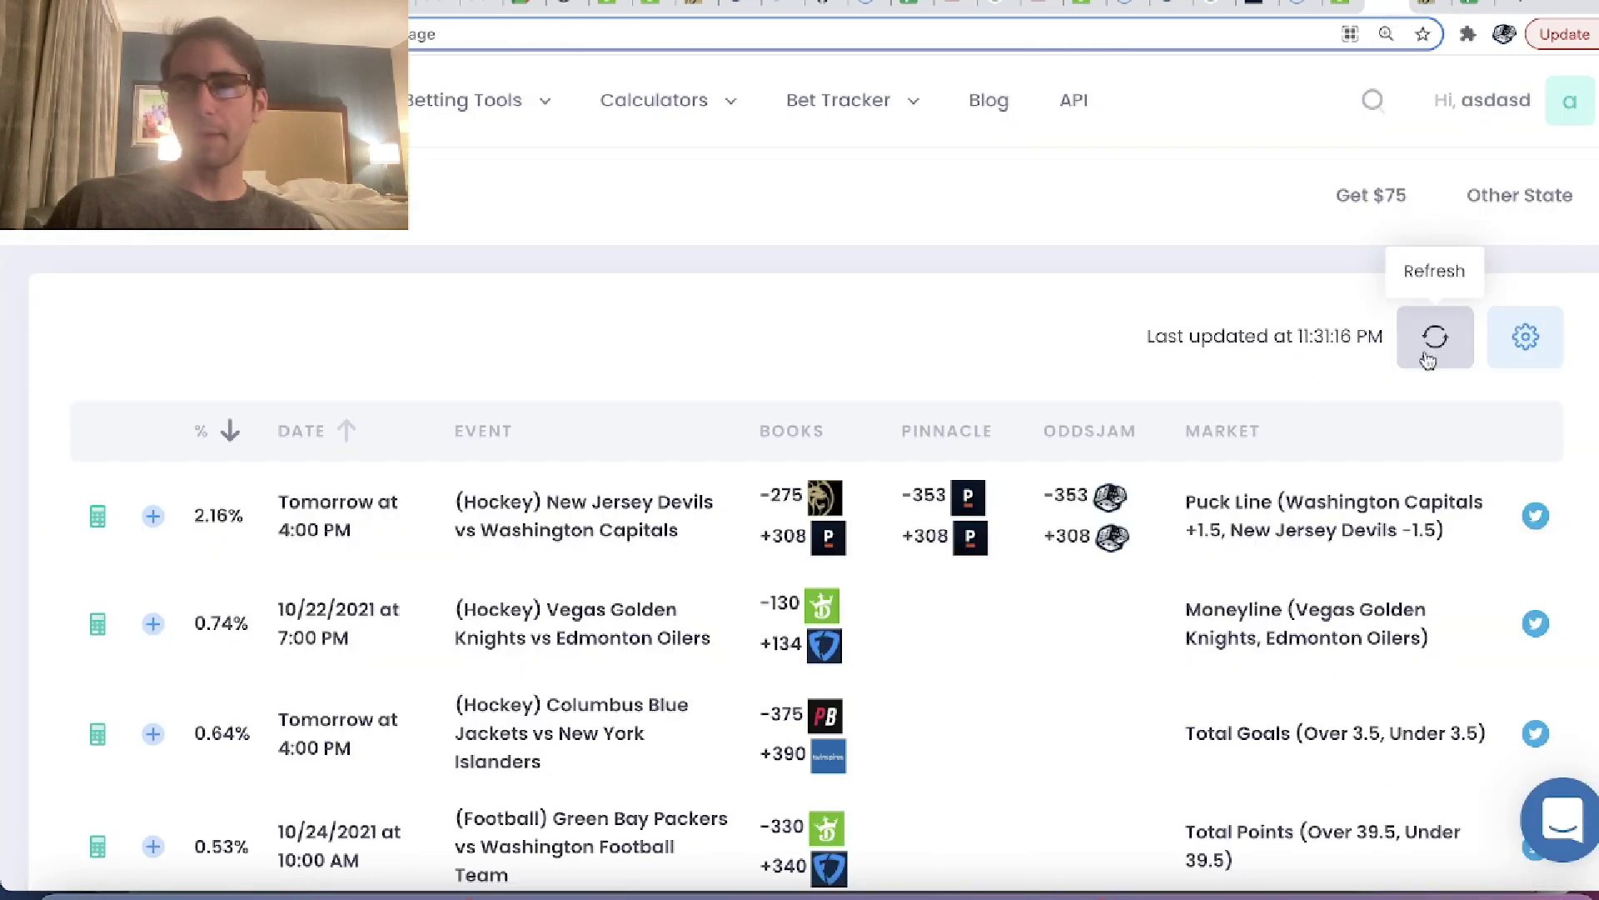
scroll(1386, 562, down, 6)
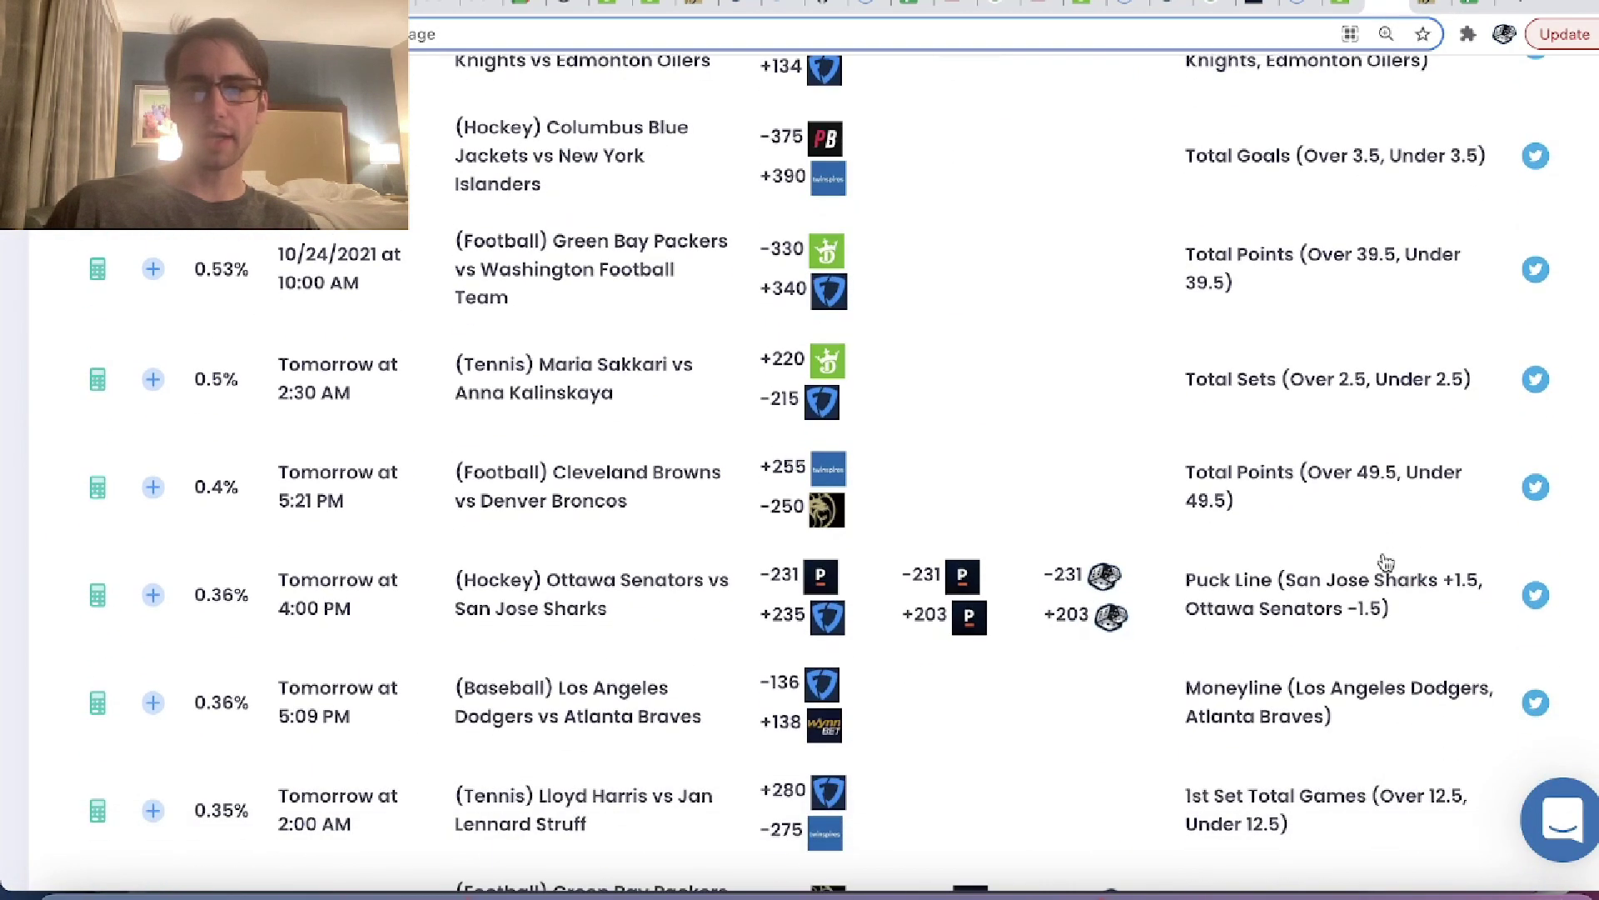
scroll(1385, 563, down, 5)
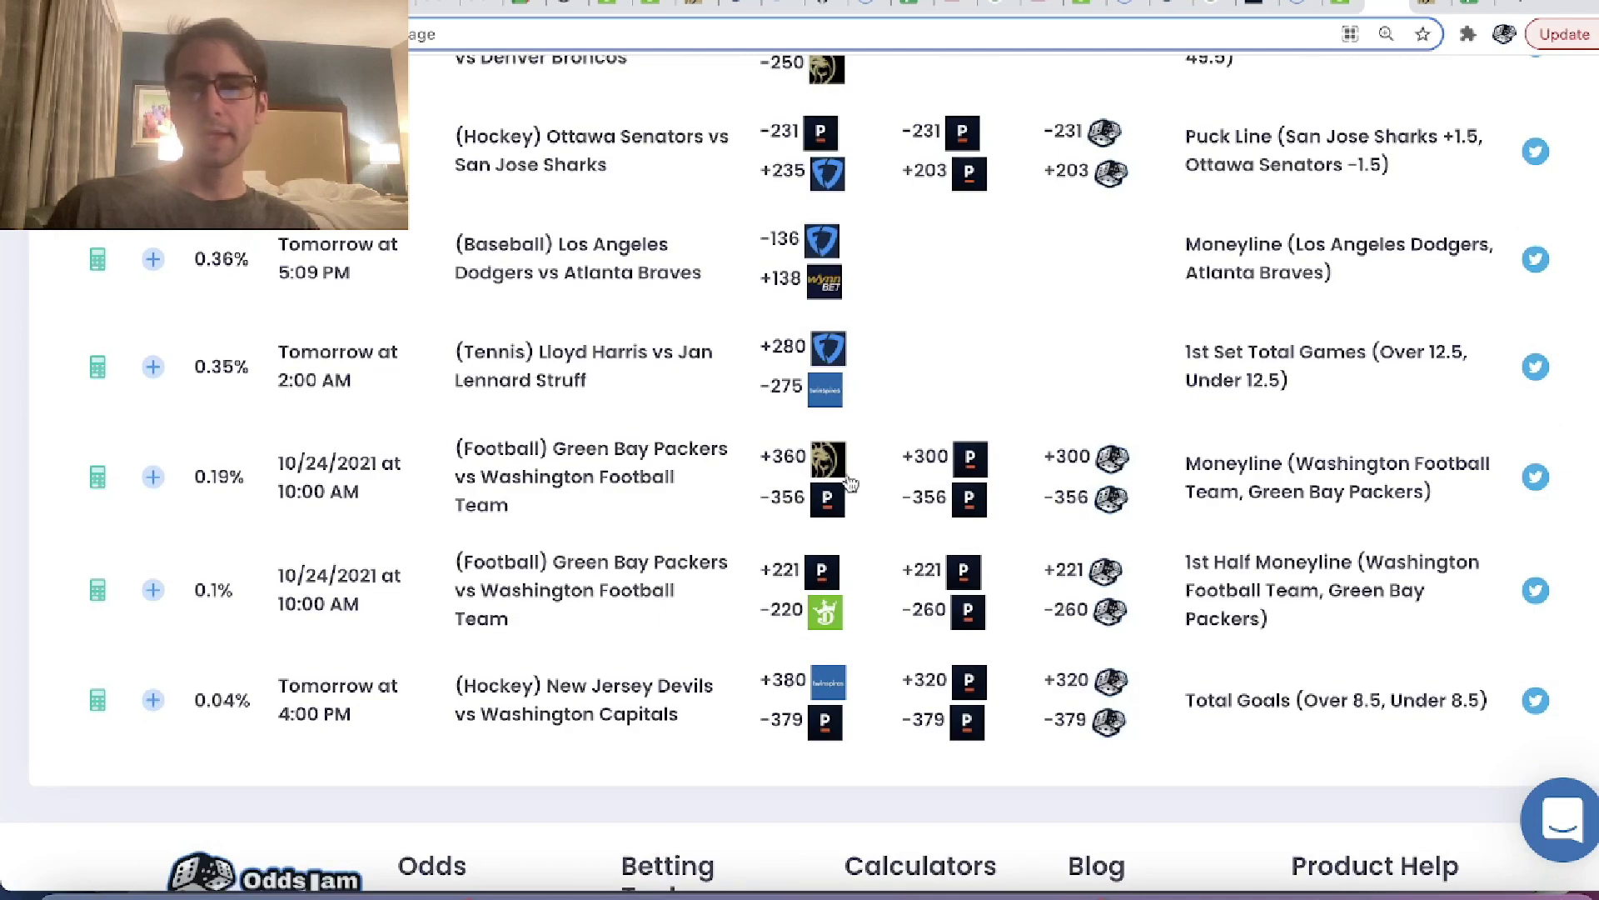
scroll(1101, 401, up, 6)
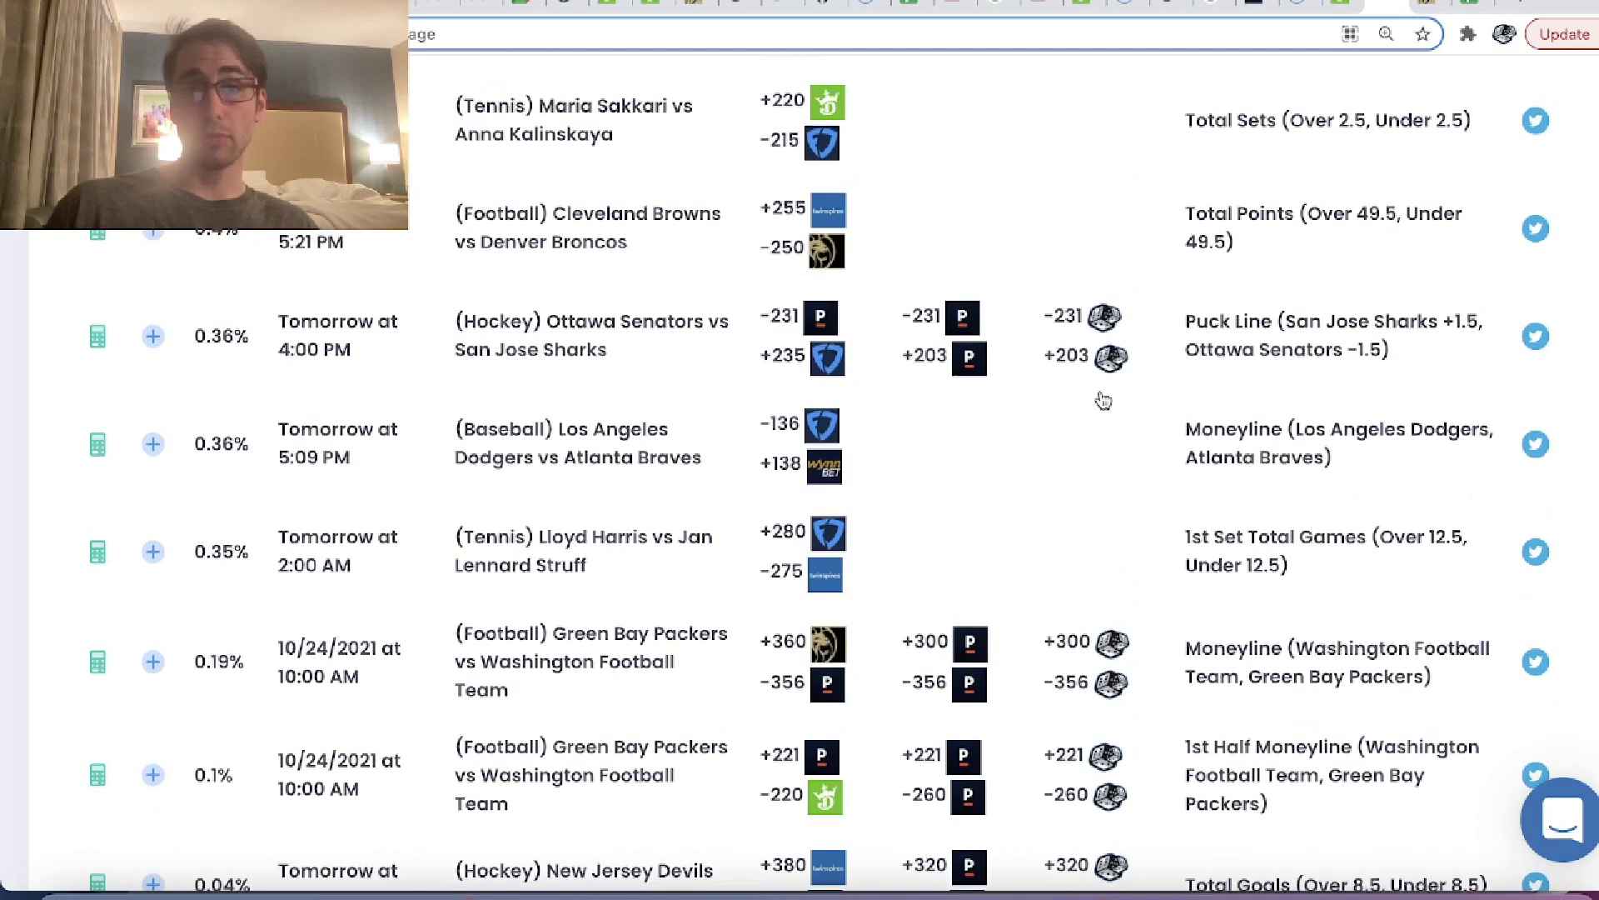
scroll(1104, 401, up, 4)
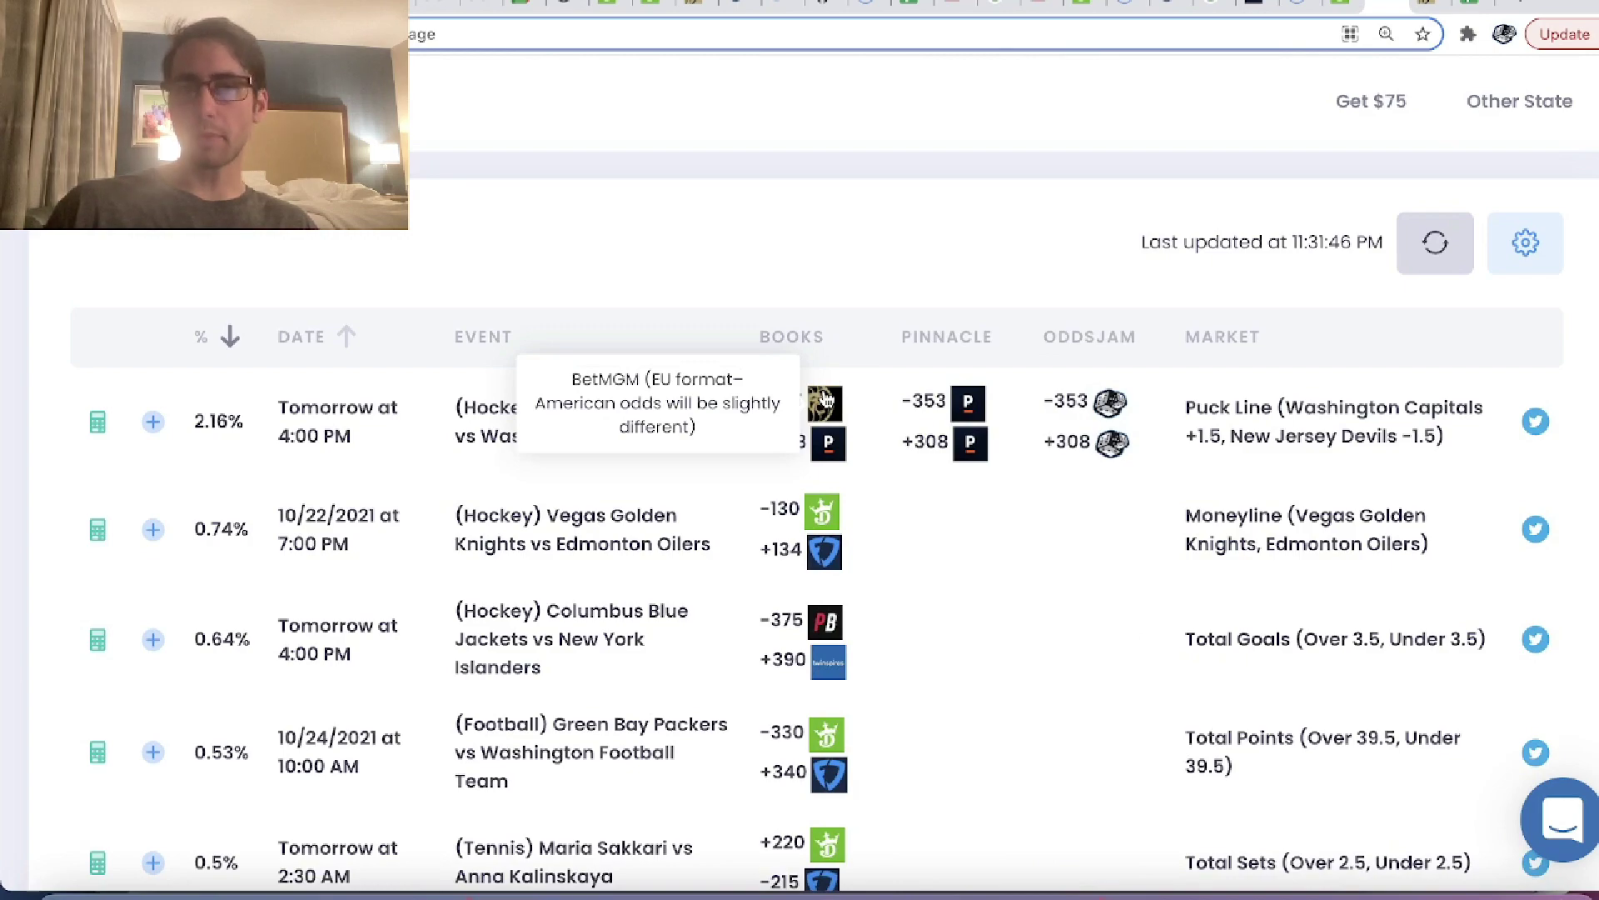
scroll(825, 400, down, 6)
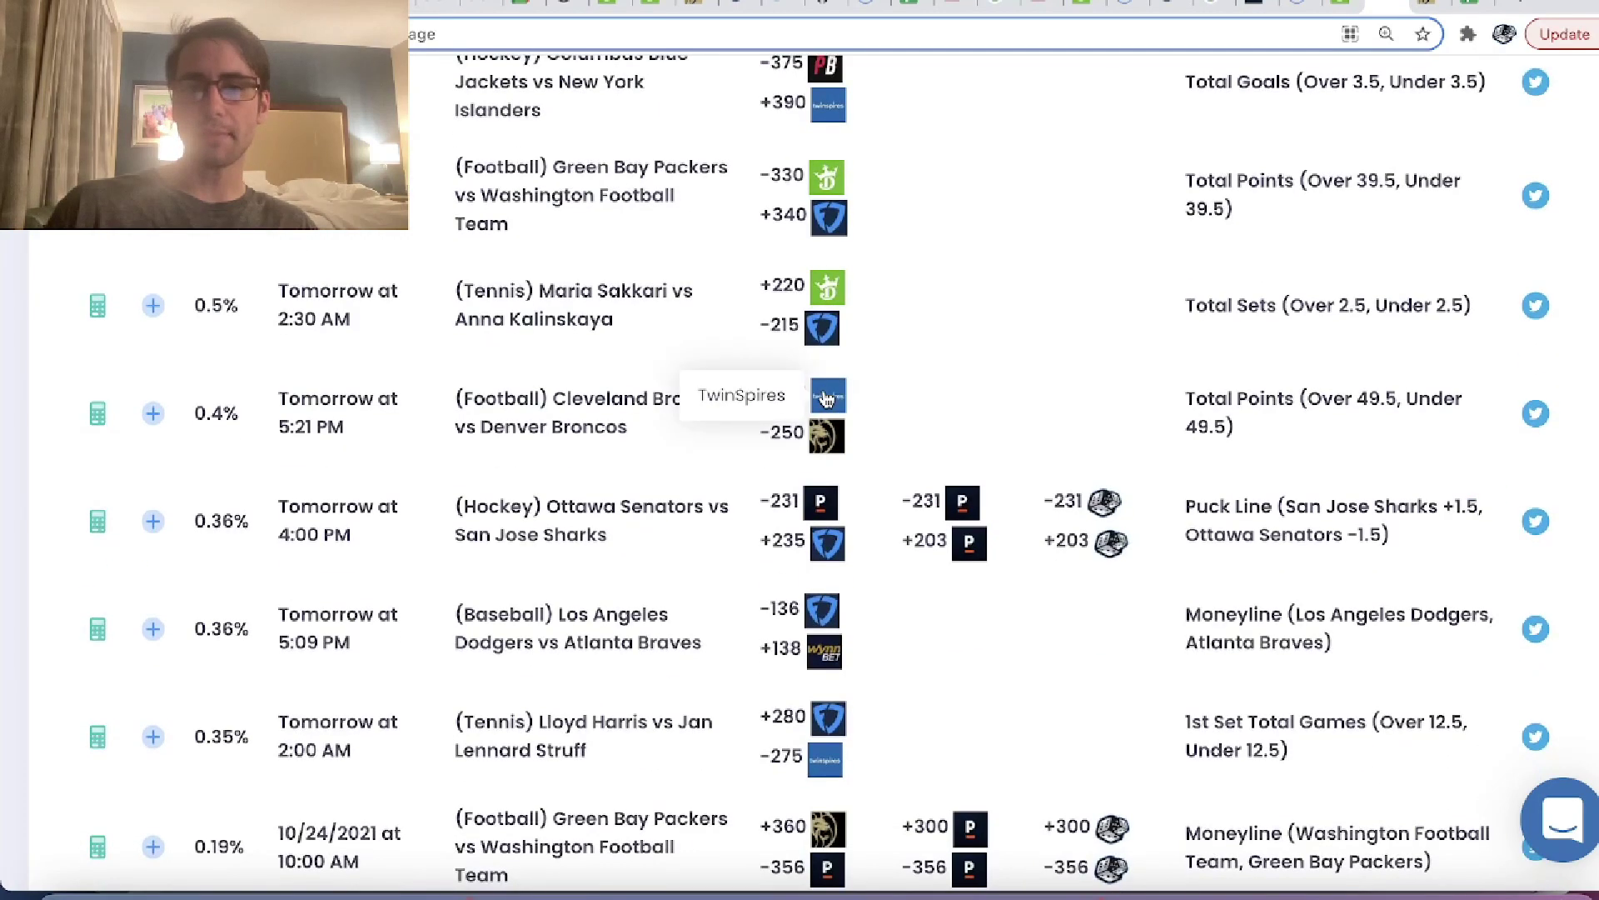
scroll(825, 397, down, 3)
scroll(824, 392, down, 2)
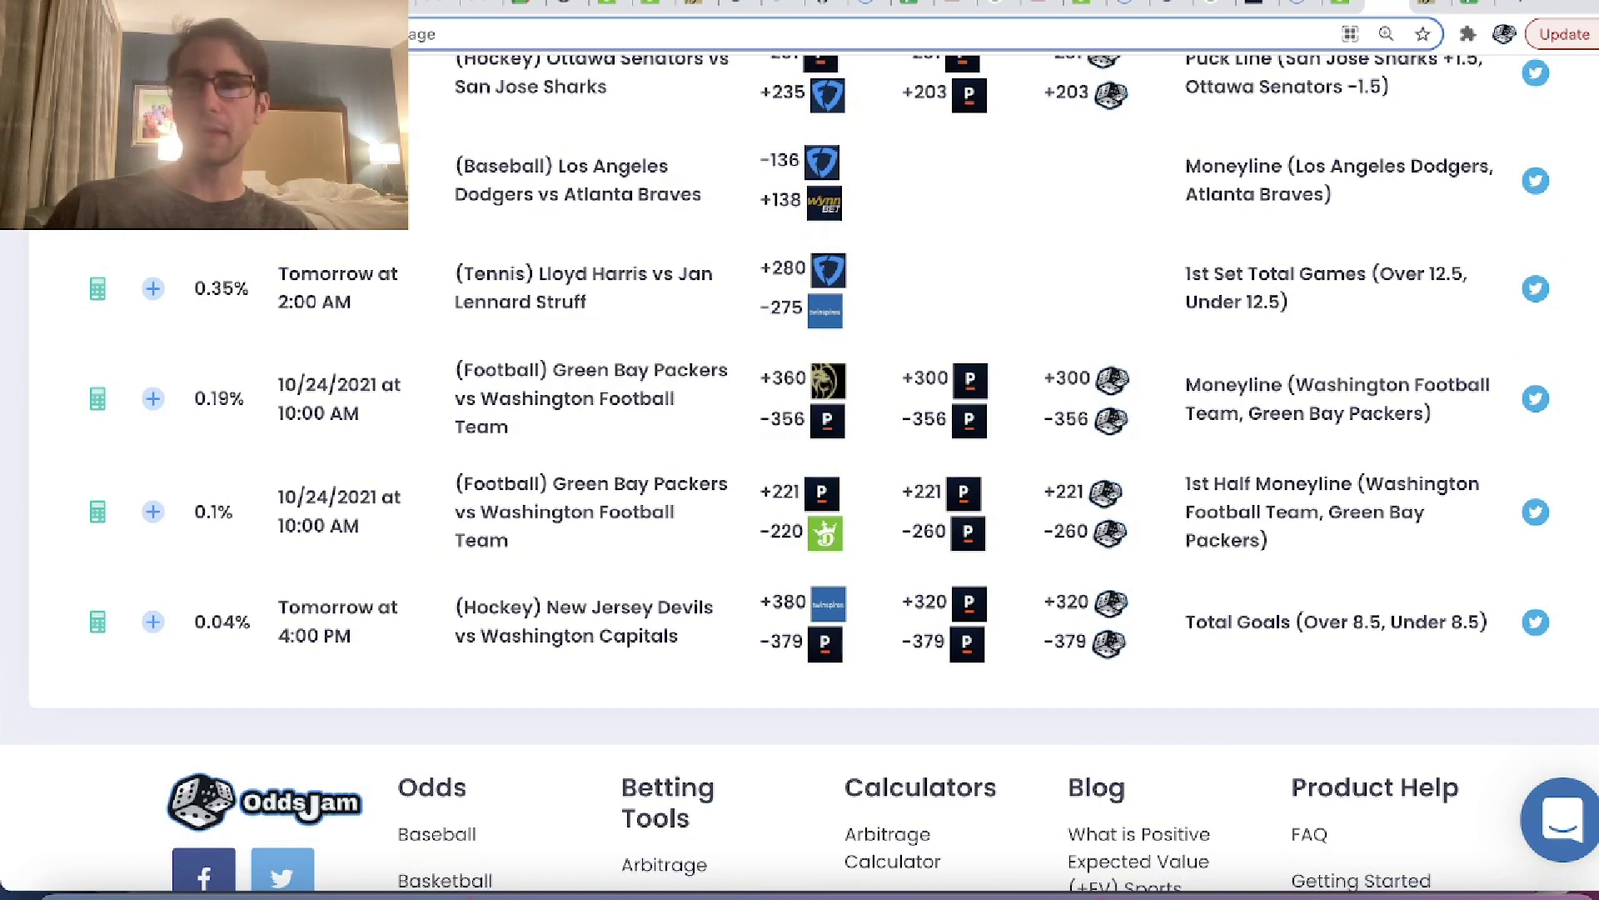
- Switch to BetMGM, open the NFL games and add the Washington Football Team money line at +360 as the second parlay pick
click(1428, 6)
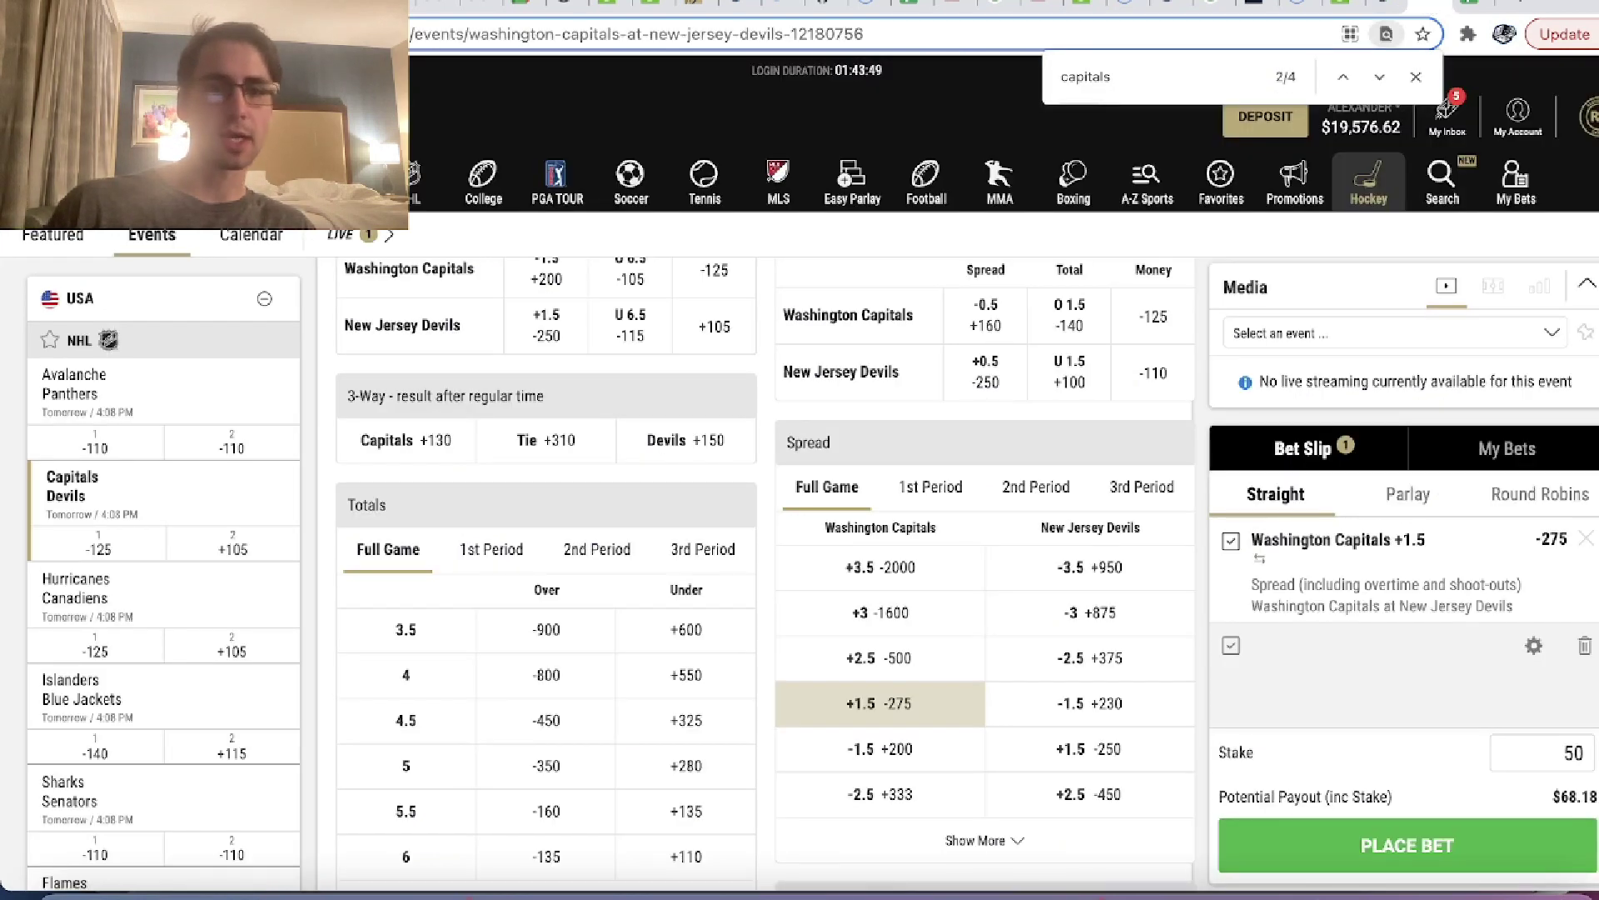
click(926, 179)
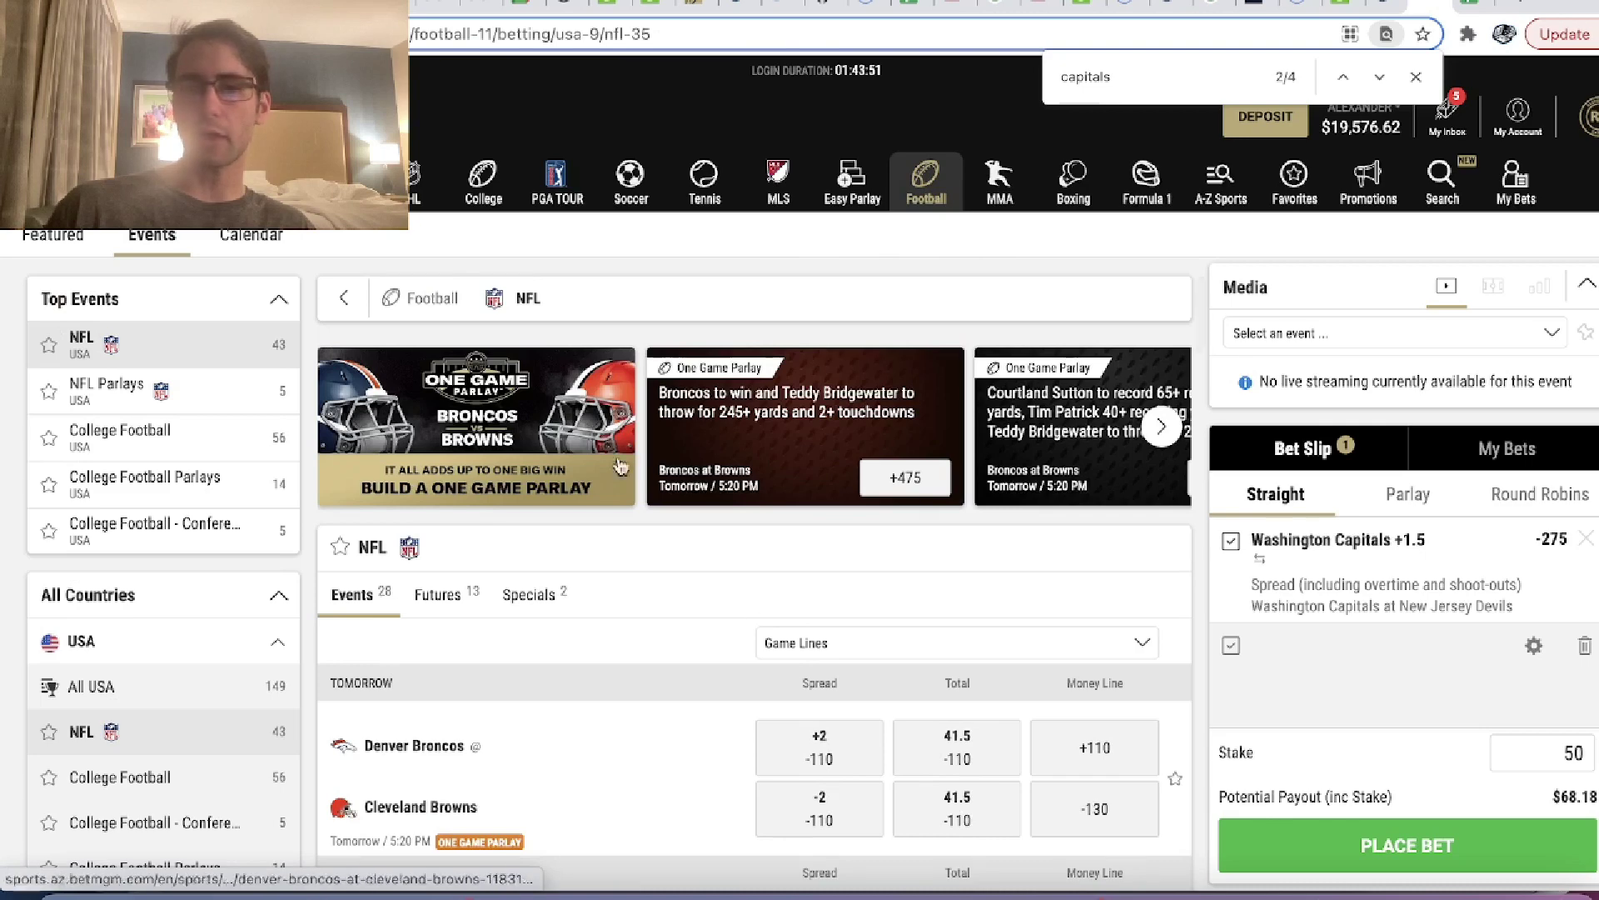
scroll(752, 612, down, 4)
scroll(752, 613, up, 2)
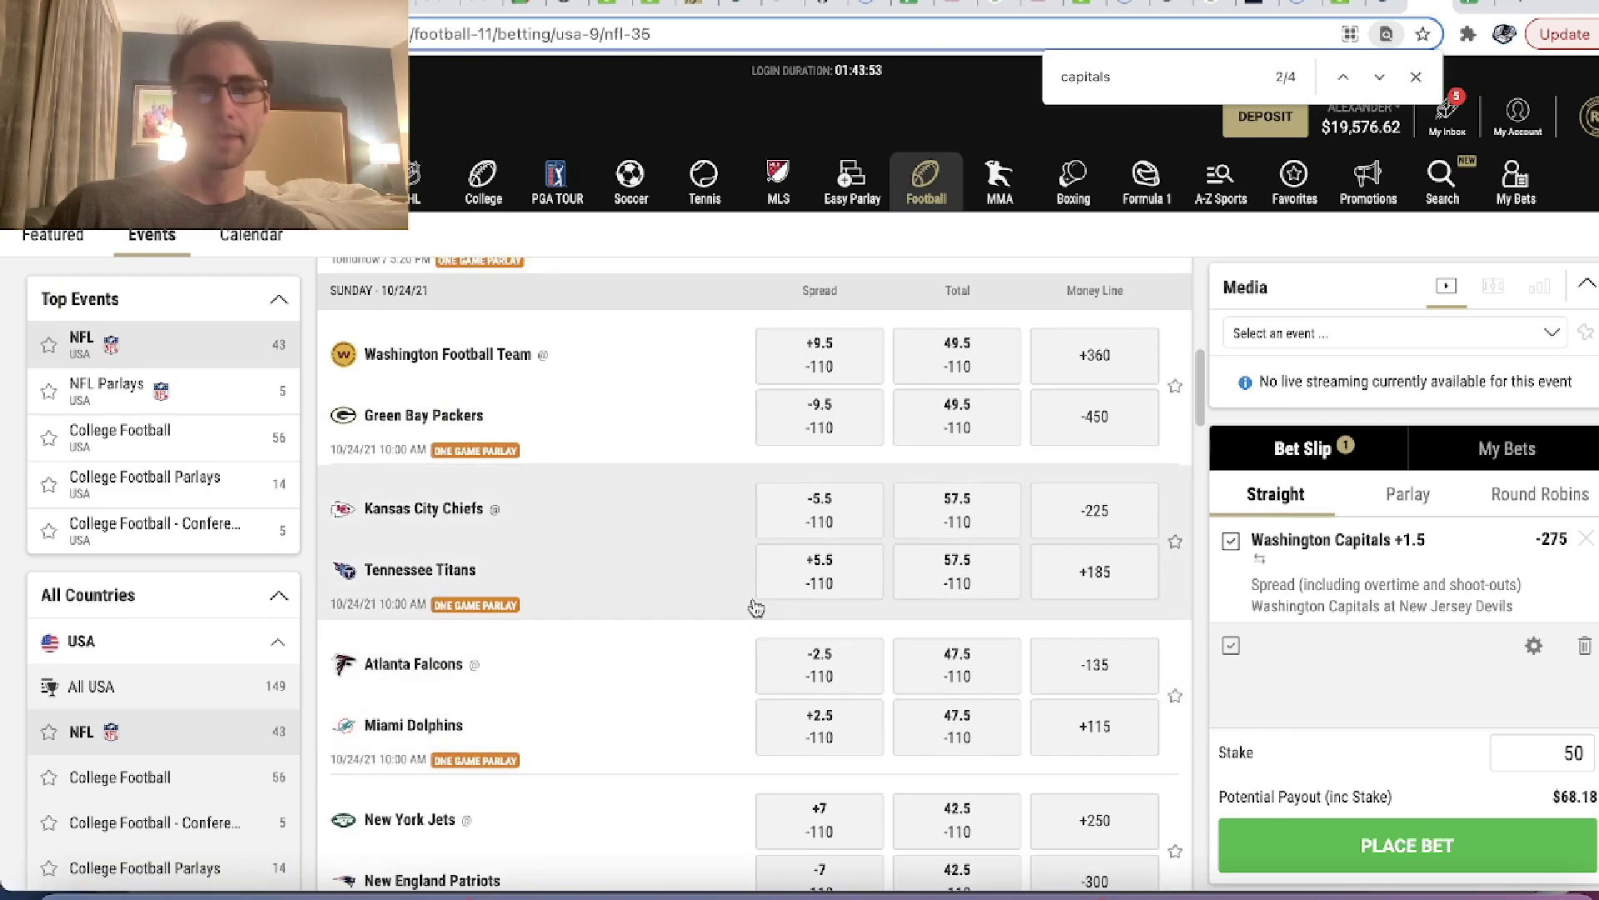
click(1116, 358)
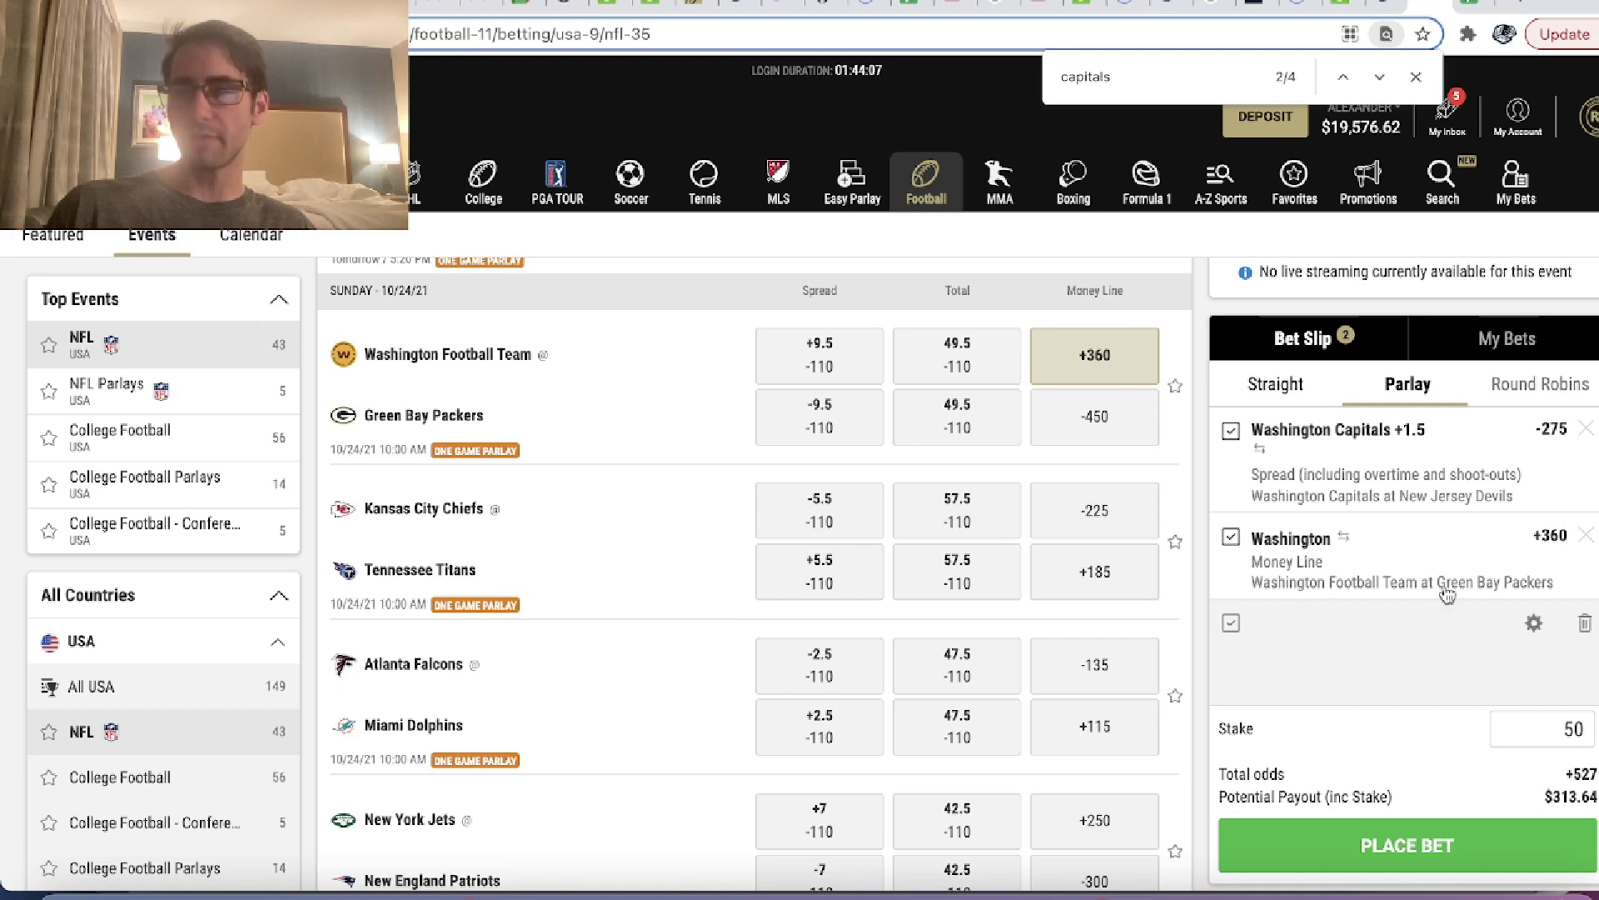
- Place the two-pick parlay with a $100 stake and close the receipt, keeping the placed bets in the bet slip
click(1580, 730)
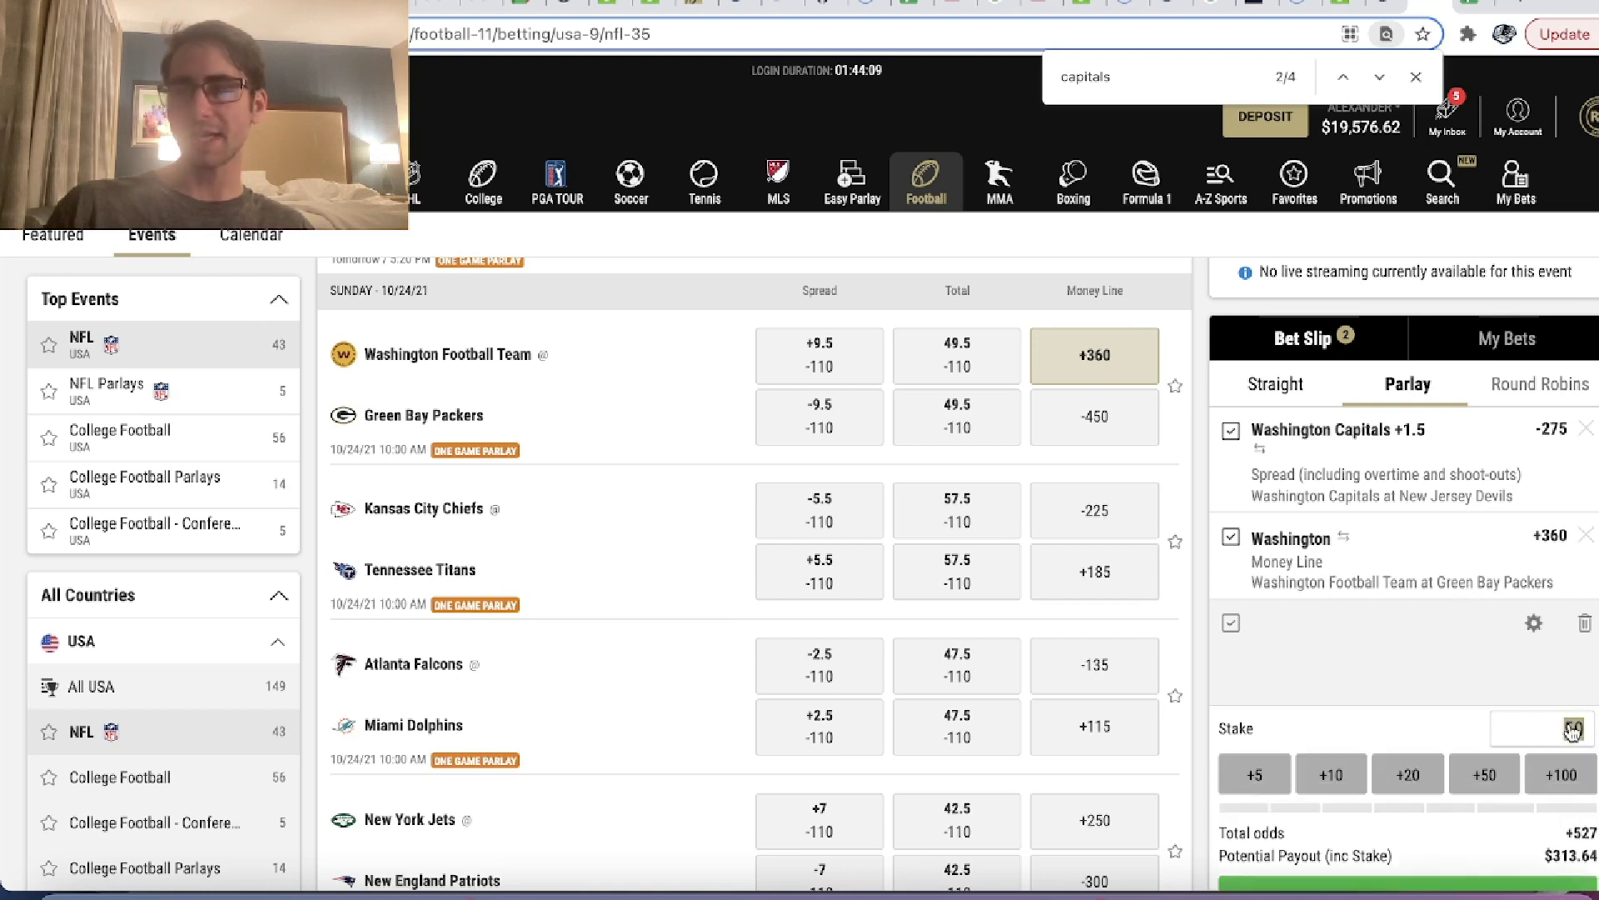
text(100)
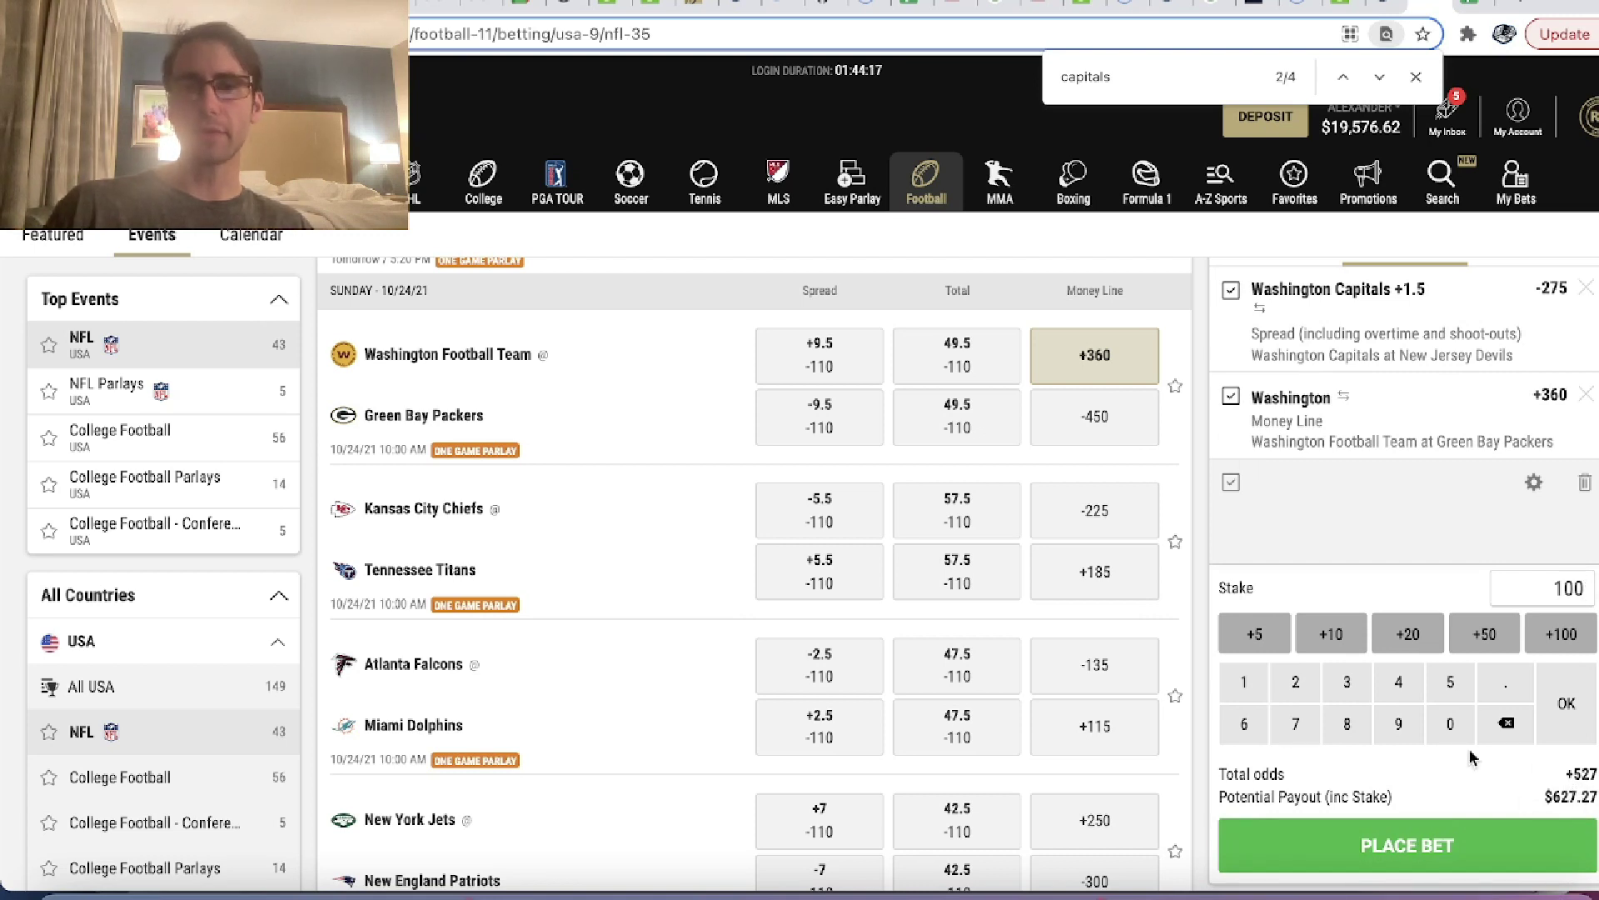
click(1418, 848)
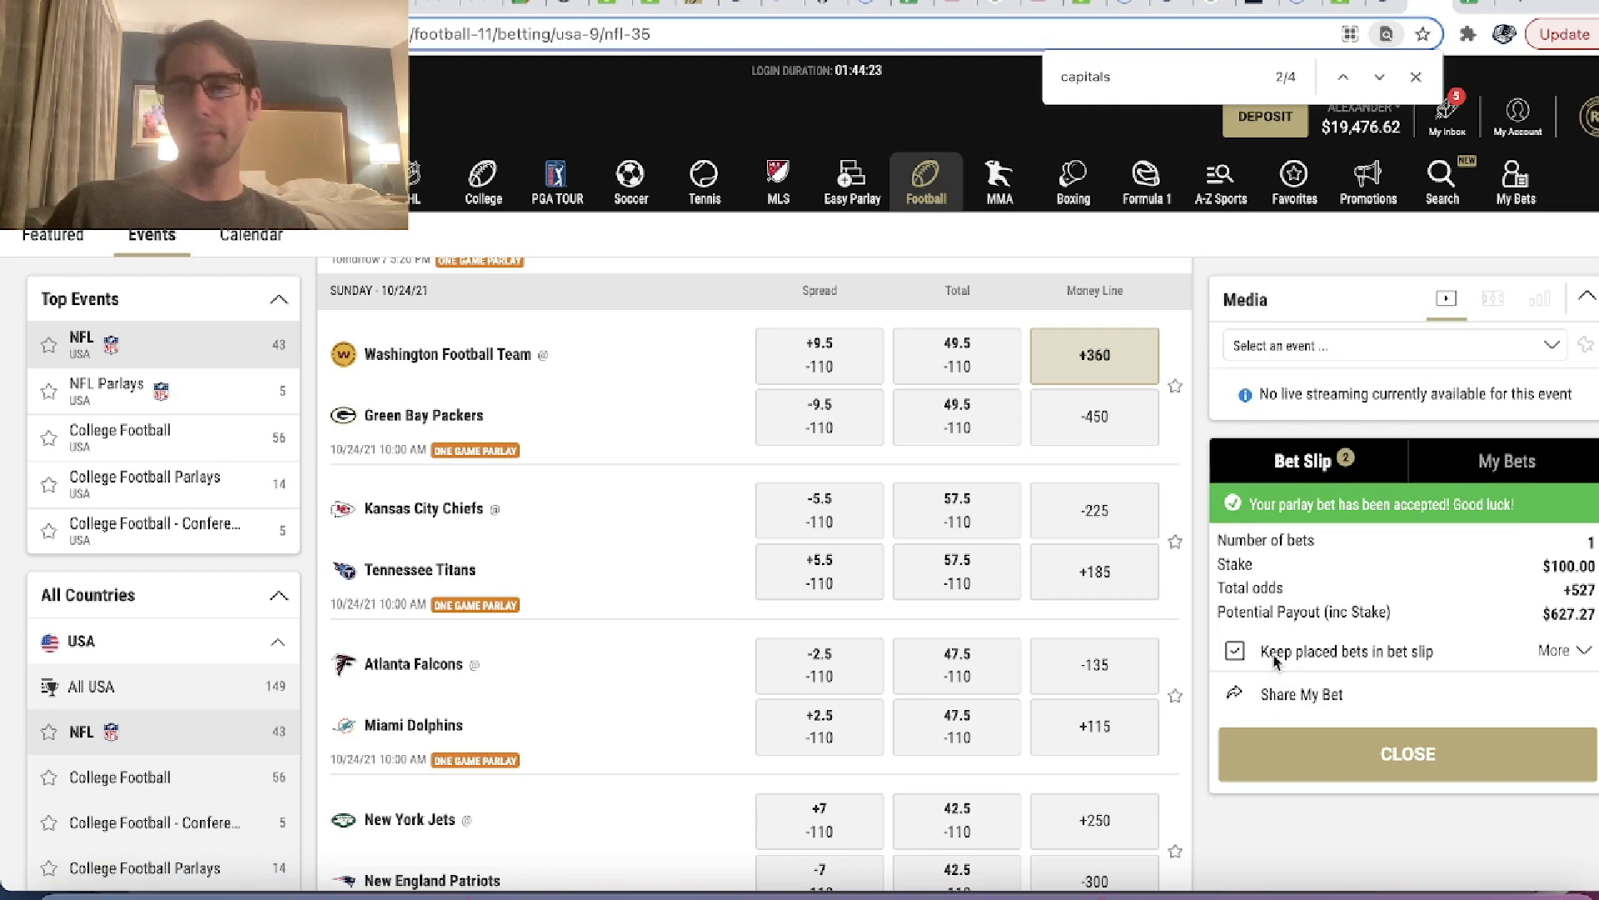
click(1441, 754)
- Place the same $100 two-pick parlay a second time and close the receipt
scroll(1491, 858, down, 2)
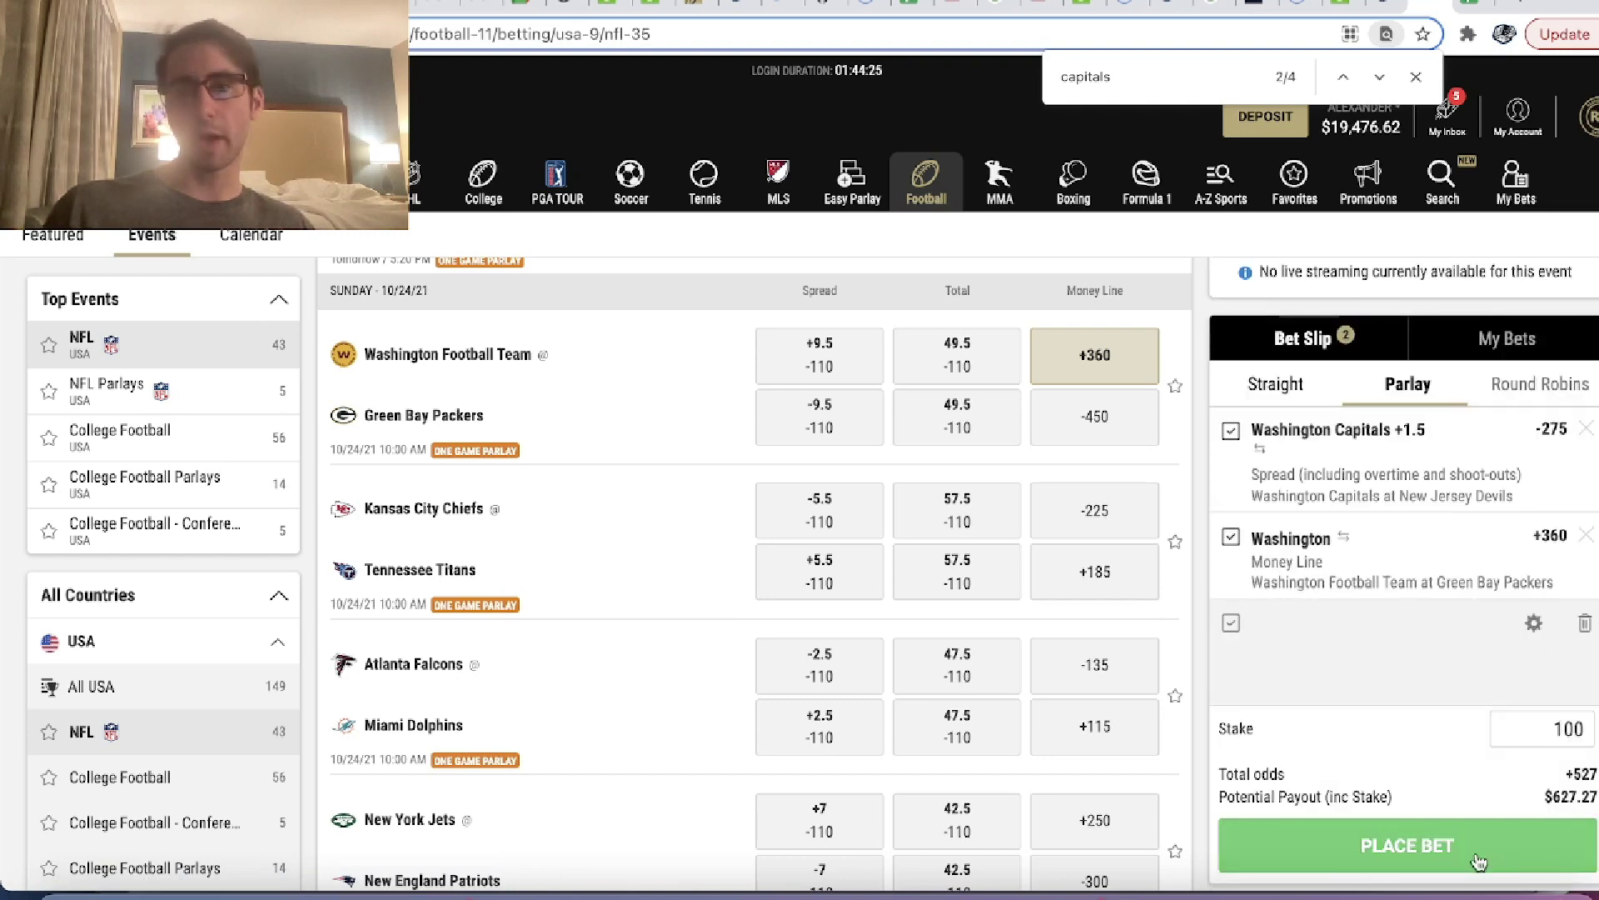
click(1478, 860)
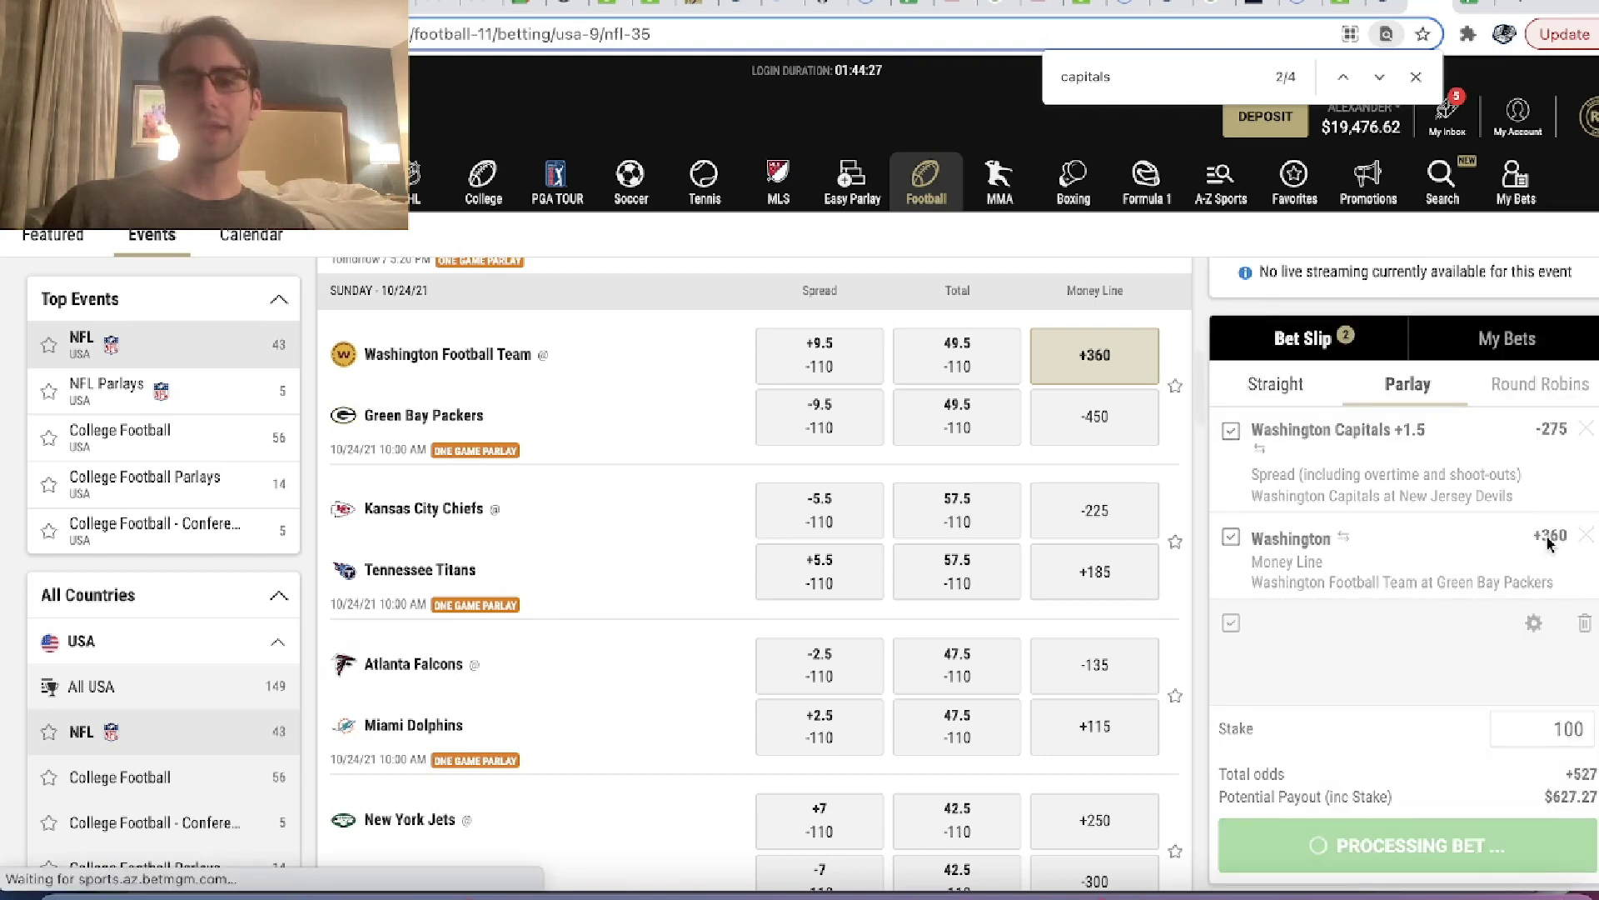
click(1425, 780)
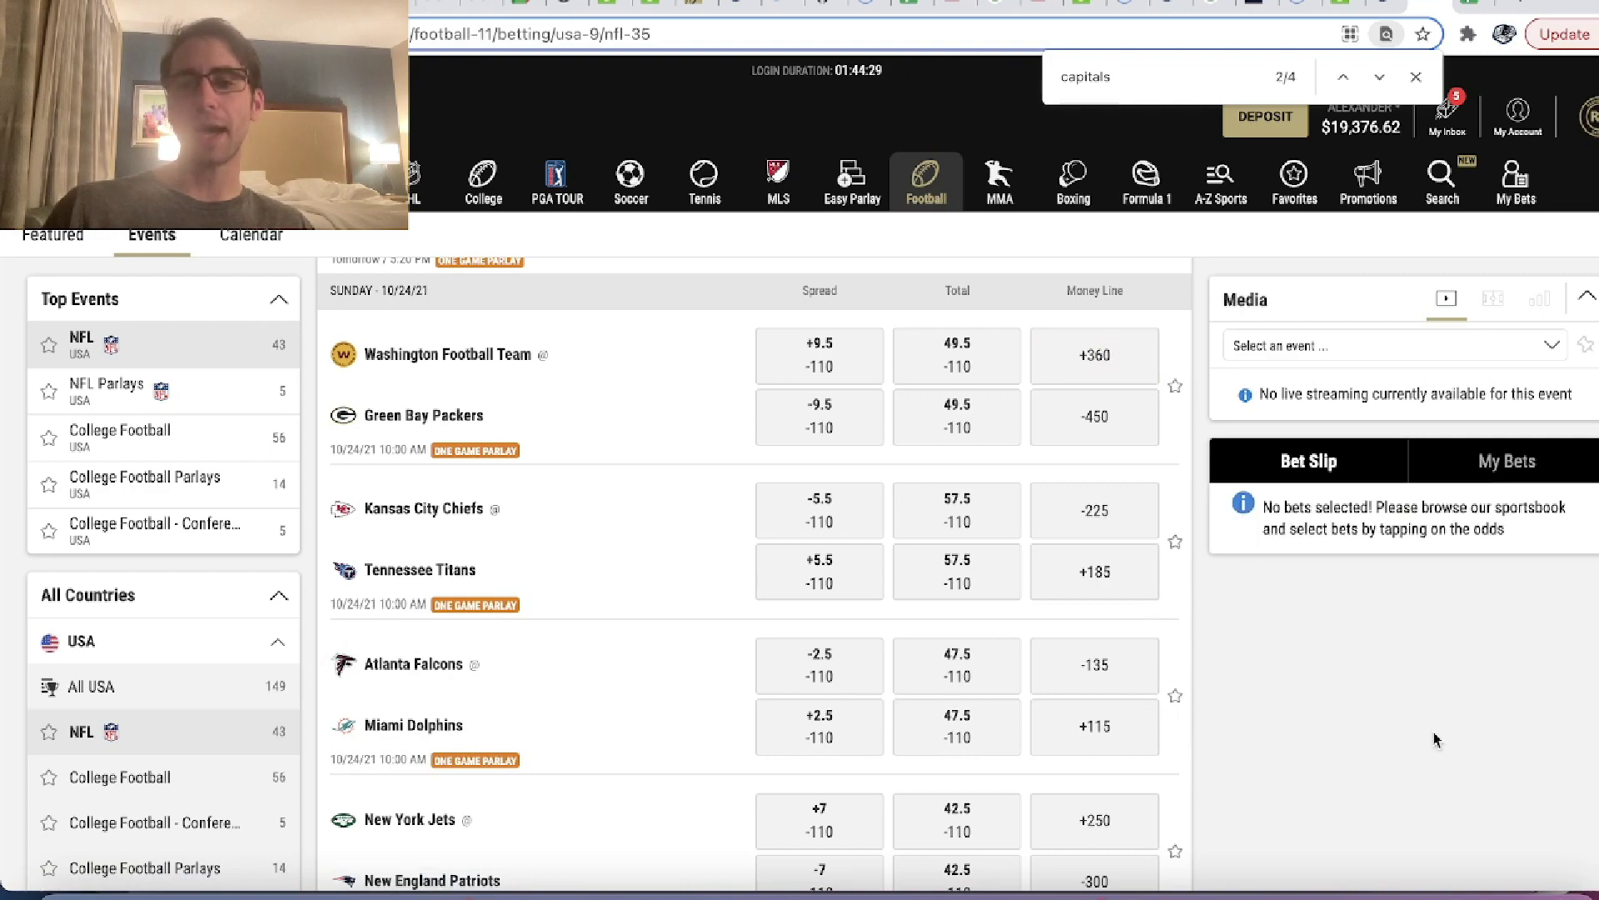
- Go back to the OddsJam list and refresh its odds
click(1387, 8)
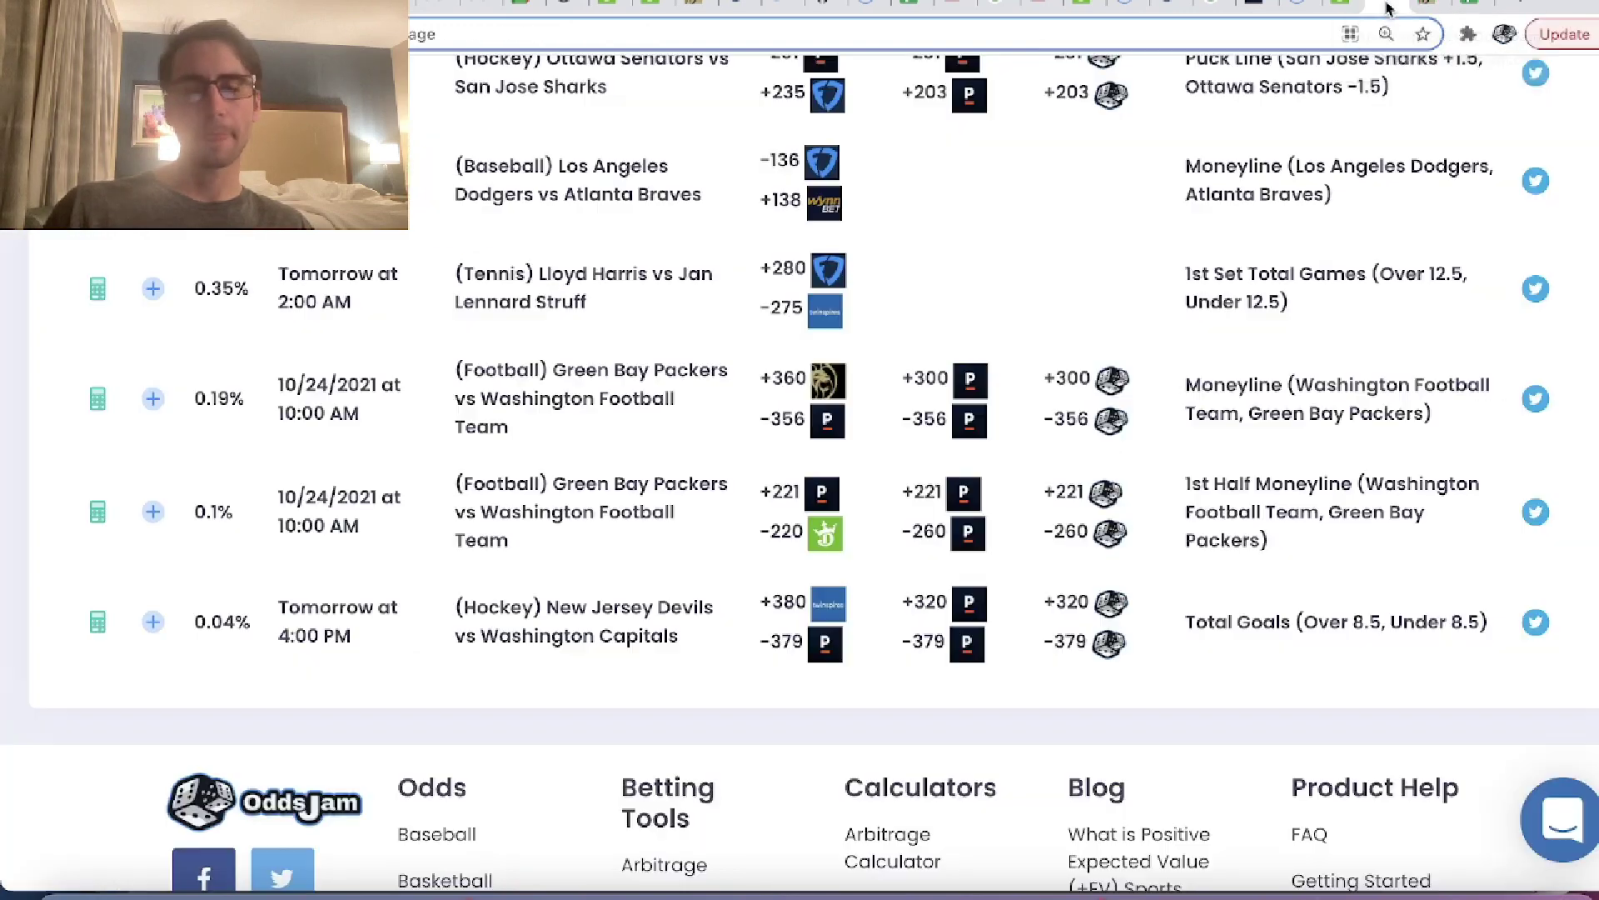
scroll(1428, 284, up, 15)
click(1433, 357)
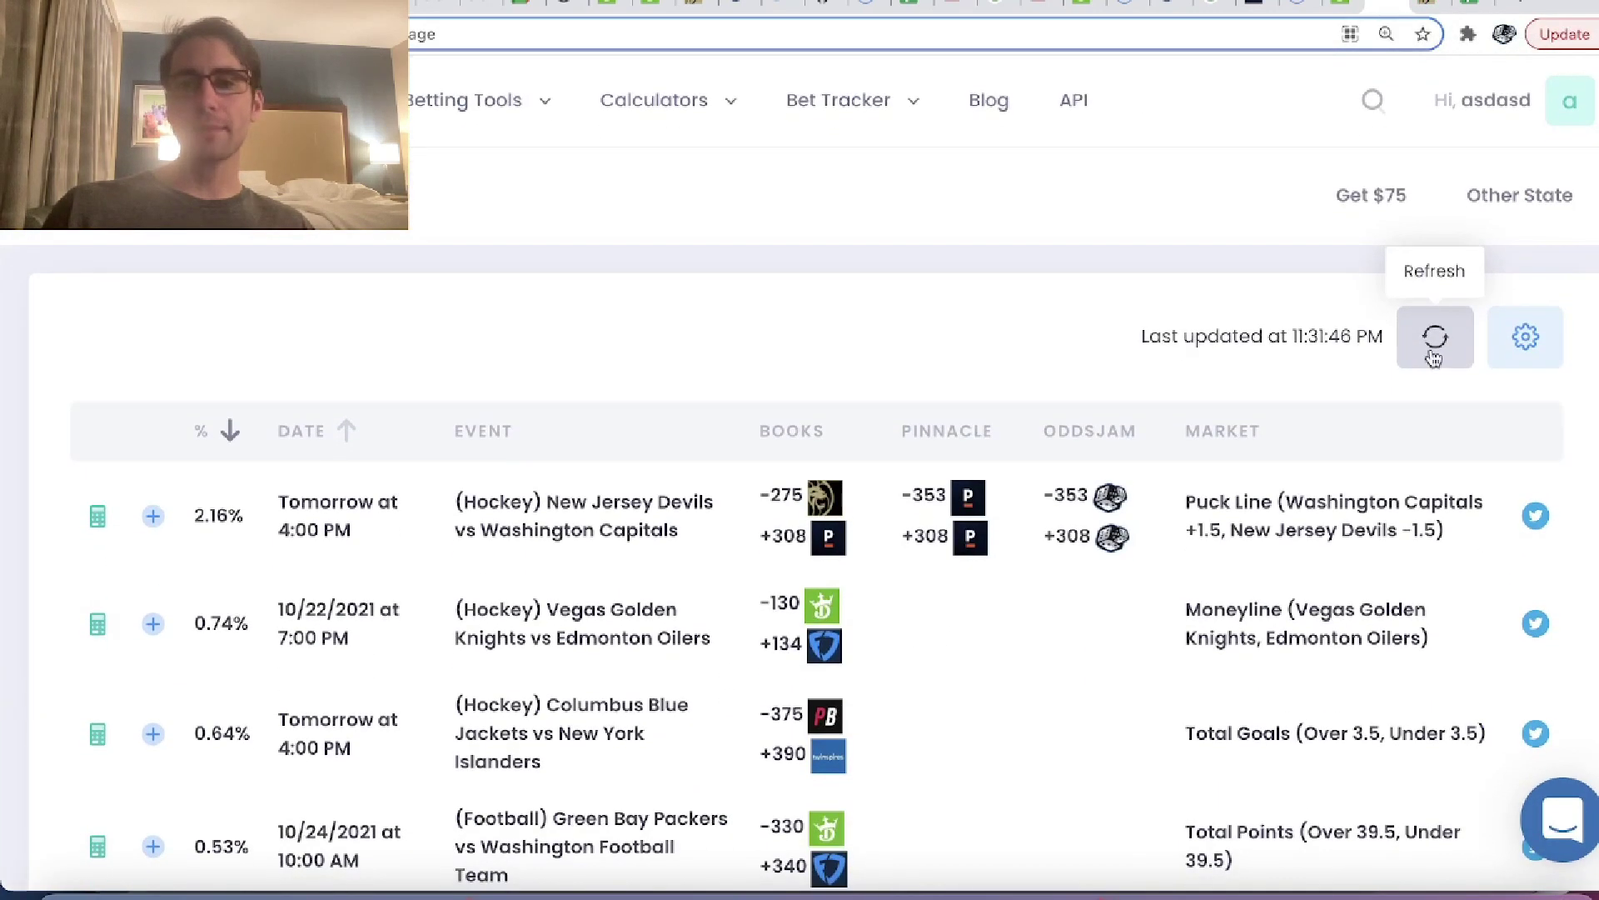
- Compare the BetMGM prices for the Capitals +1.5 and Washington Football Team moneyline with the Pinnacle odds in the list
scroll(1431, 357, down, 5)
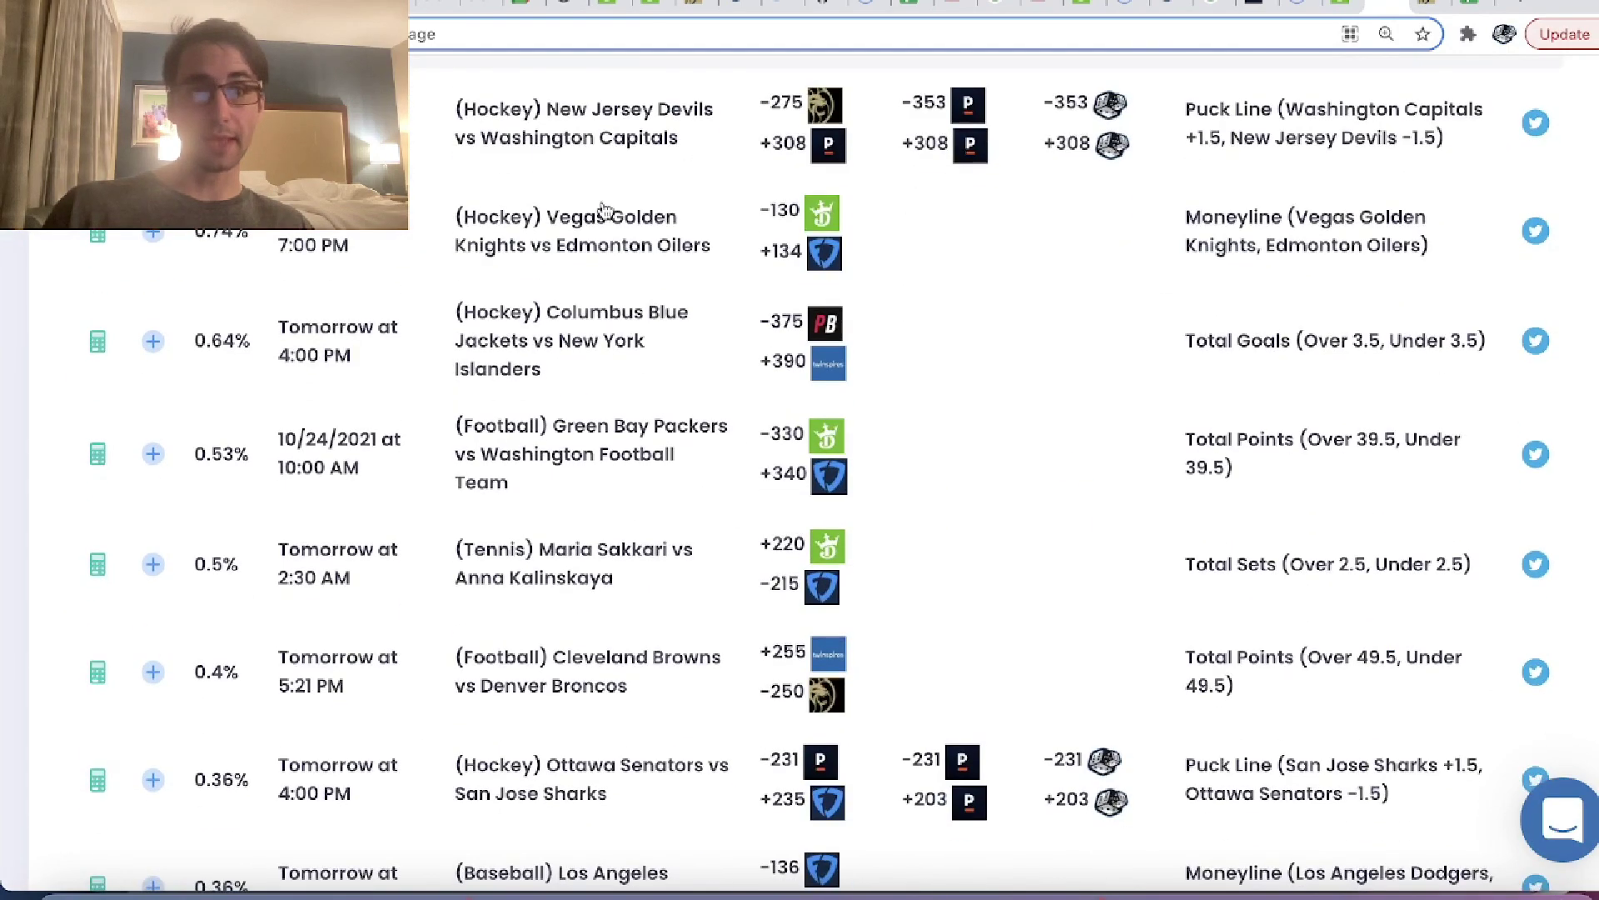
scroll(967, 442, down, 5)
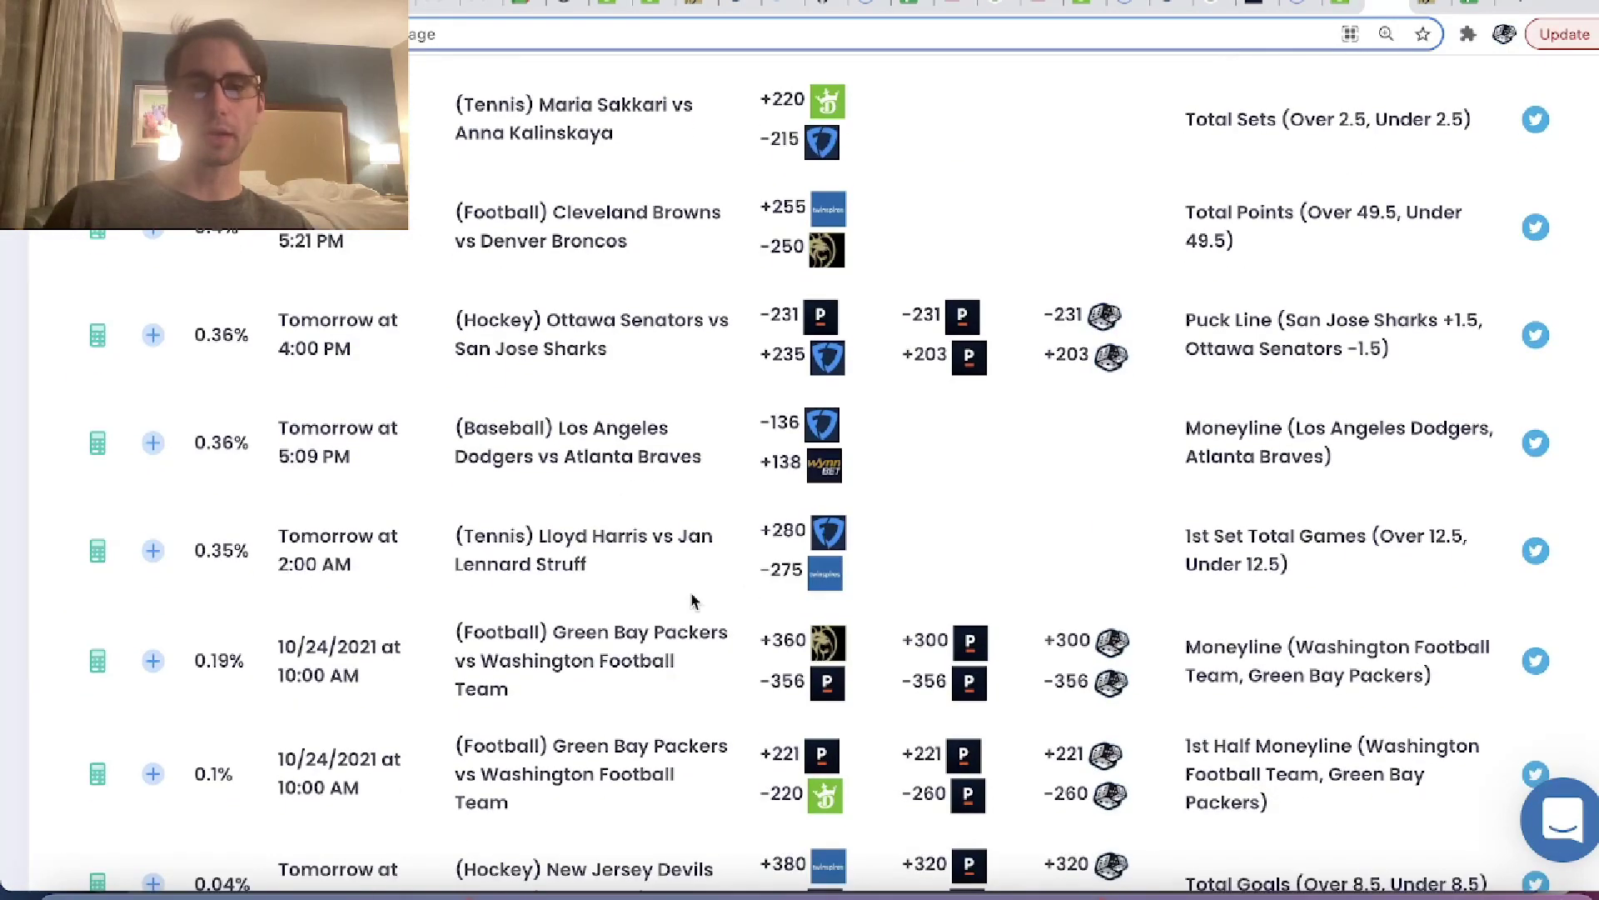
scroll(691, 600, down, 3)
scroll(833, 549, up, 9)
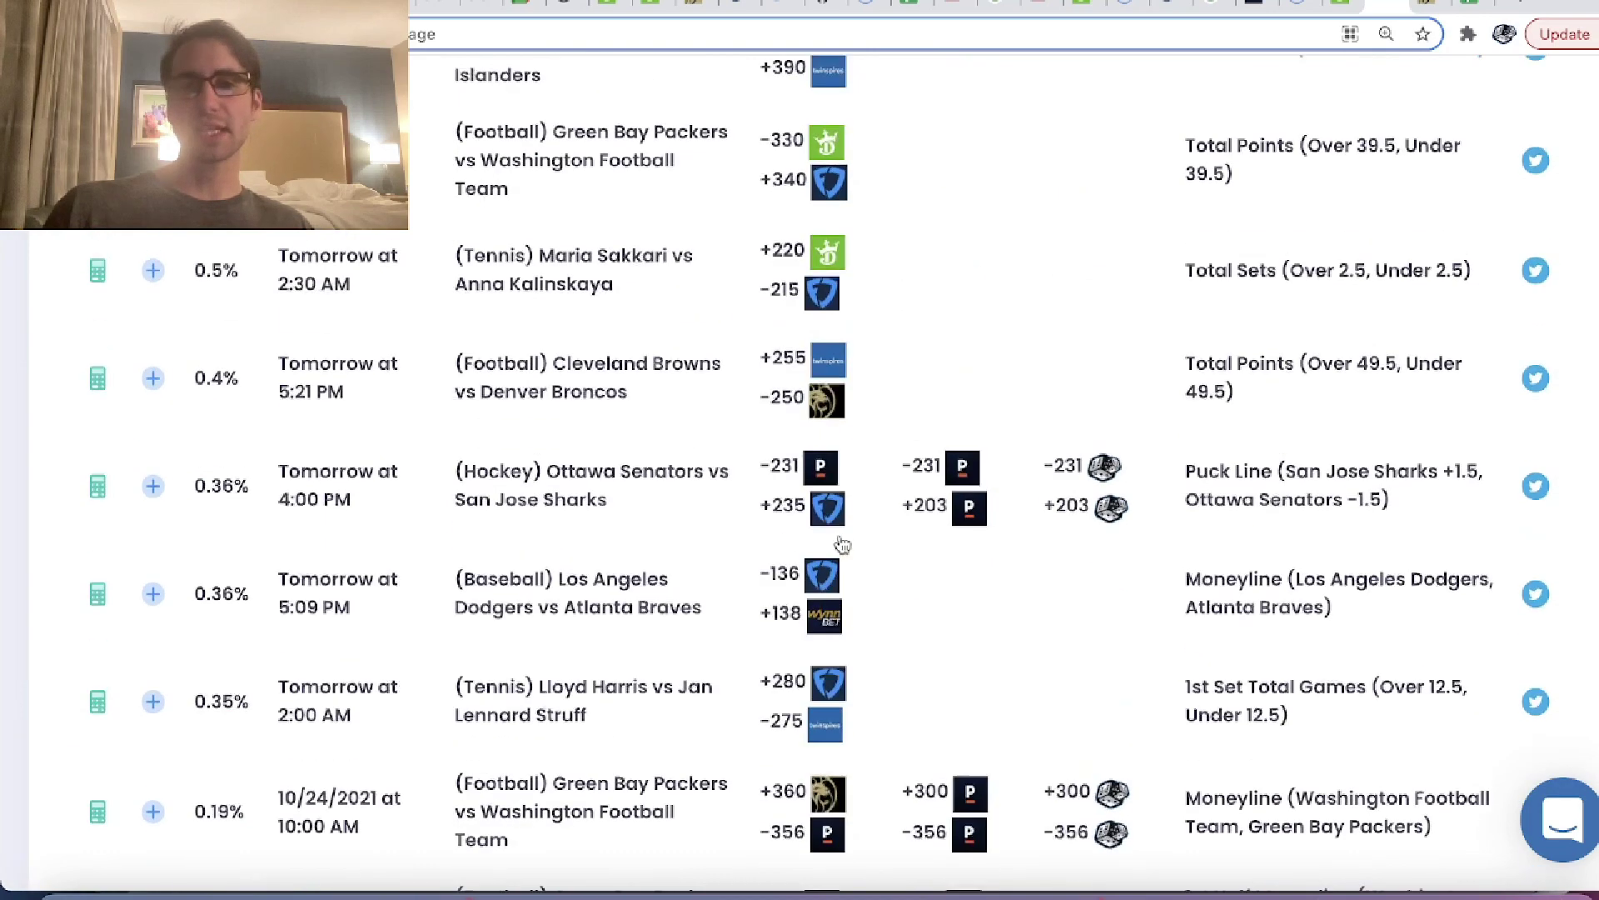
scroll(841, 543, up, 2)
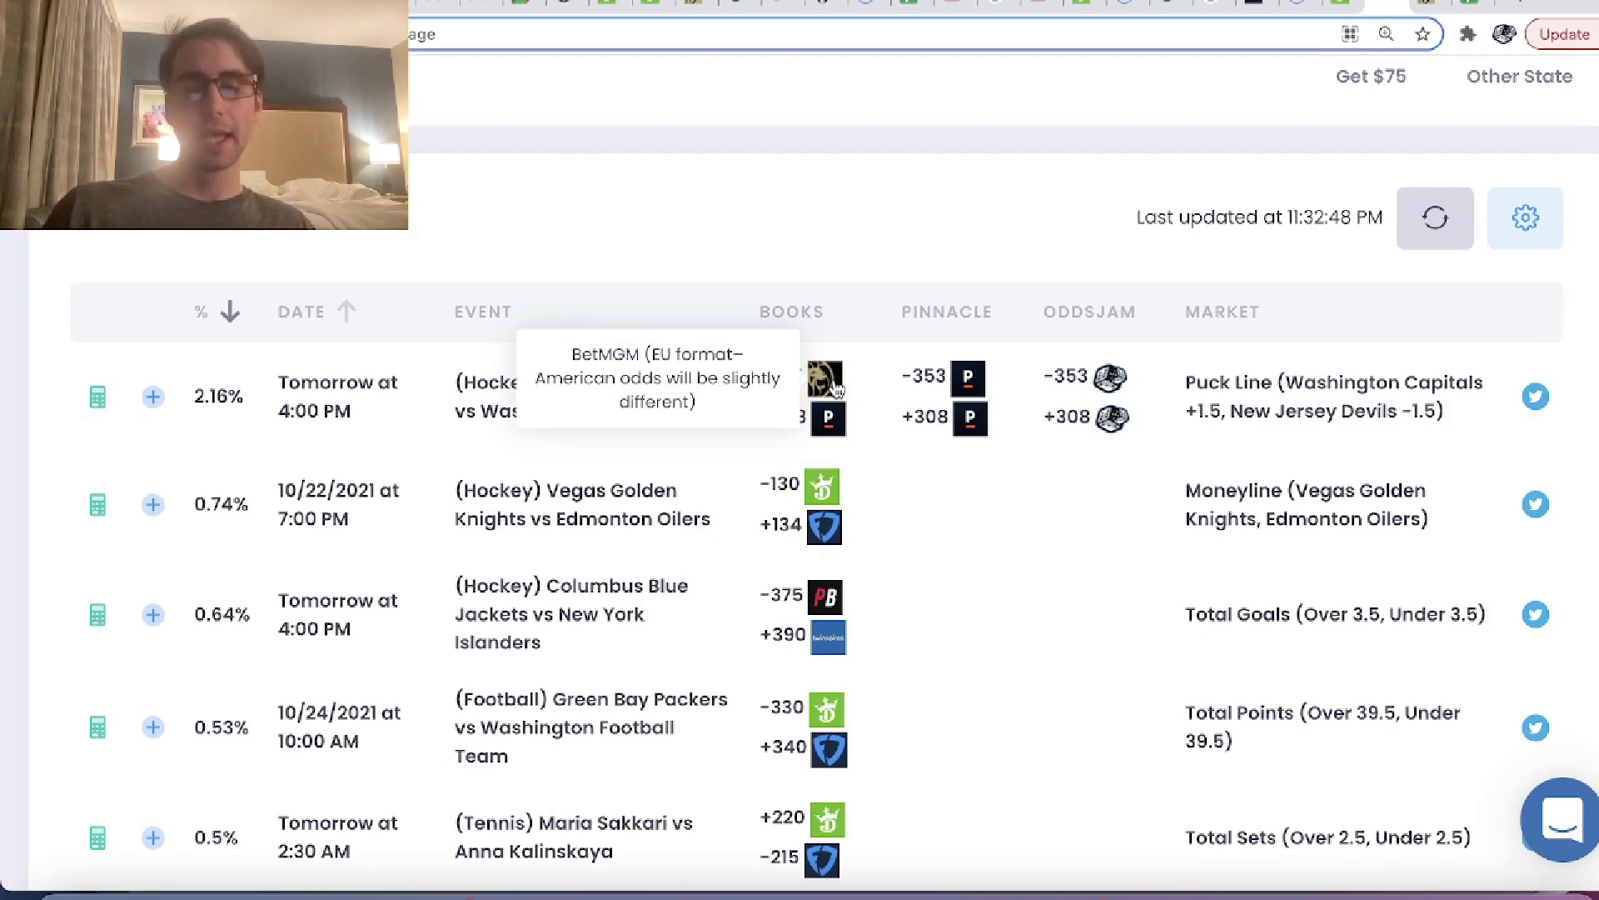
scroll(836, 388, down, 10)
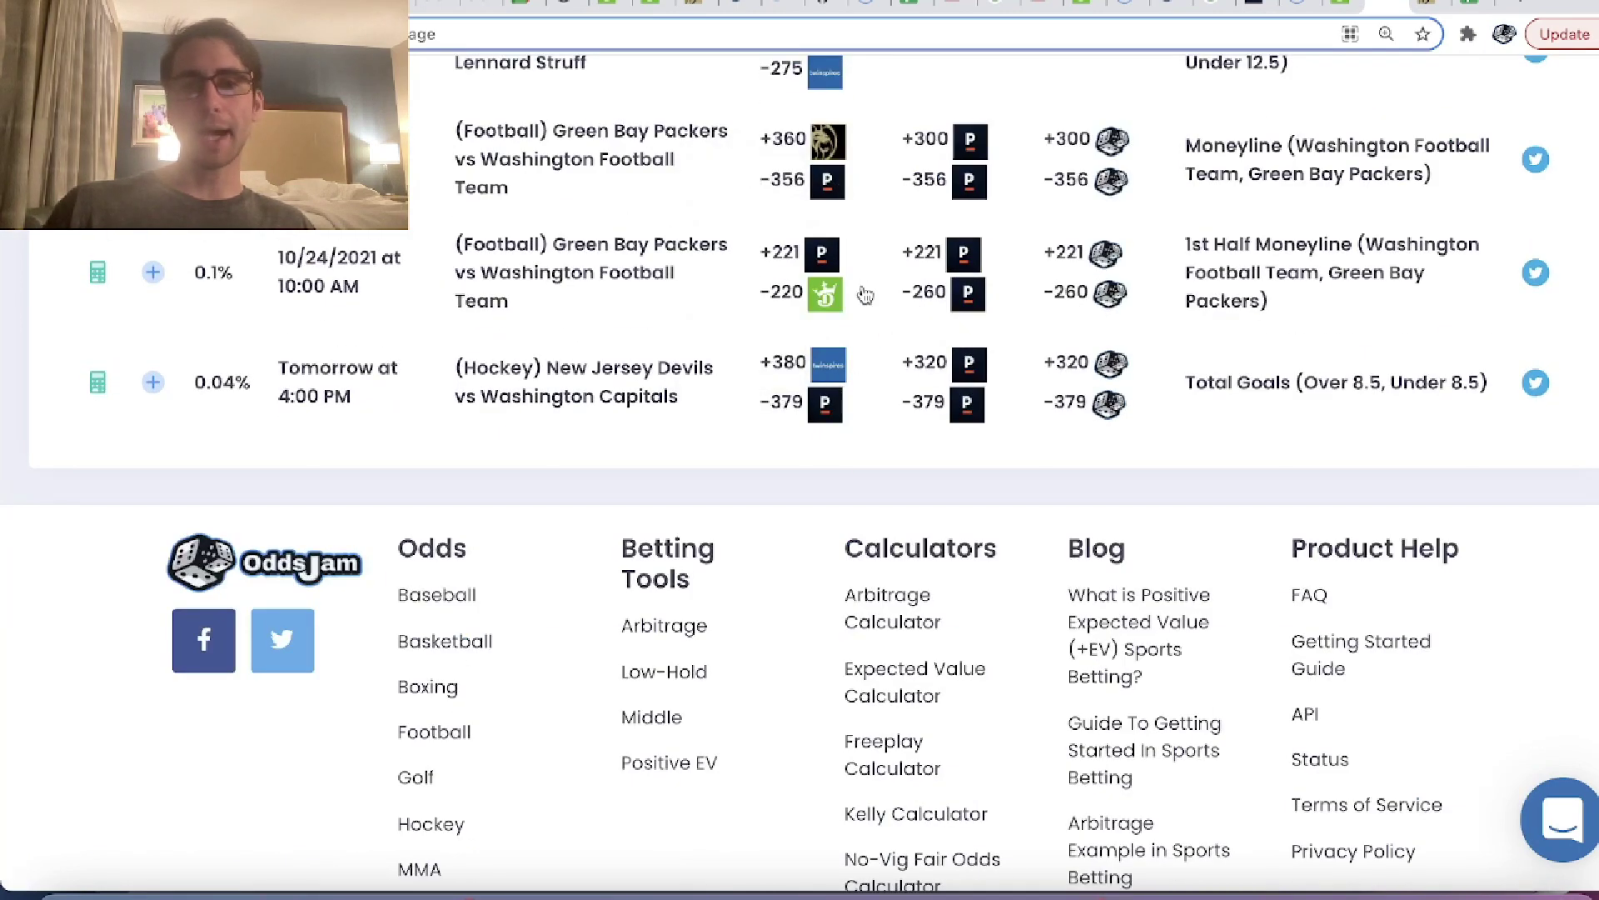
scroll(907, 264, up, 10)
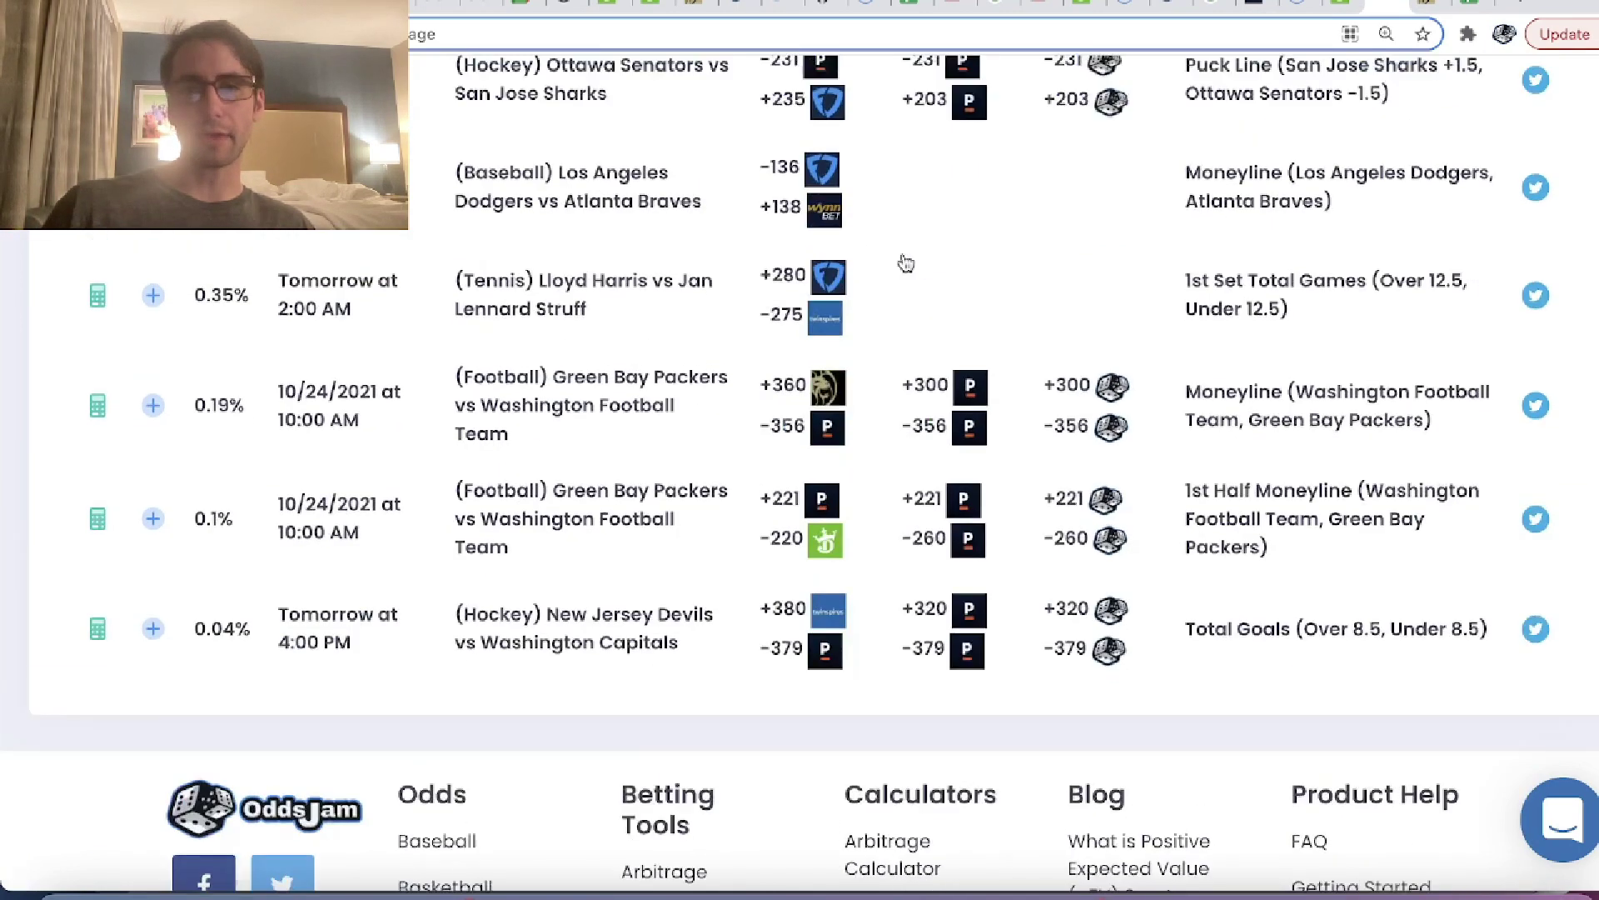
- Open the Parlay Calculator and enter a $100 total wager with bet odds of -275 and +360
scroll(906, 264, down, 1)
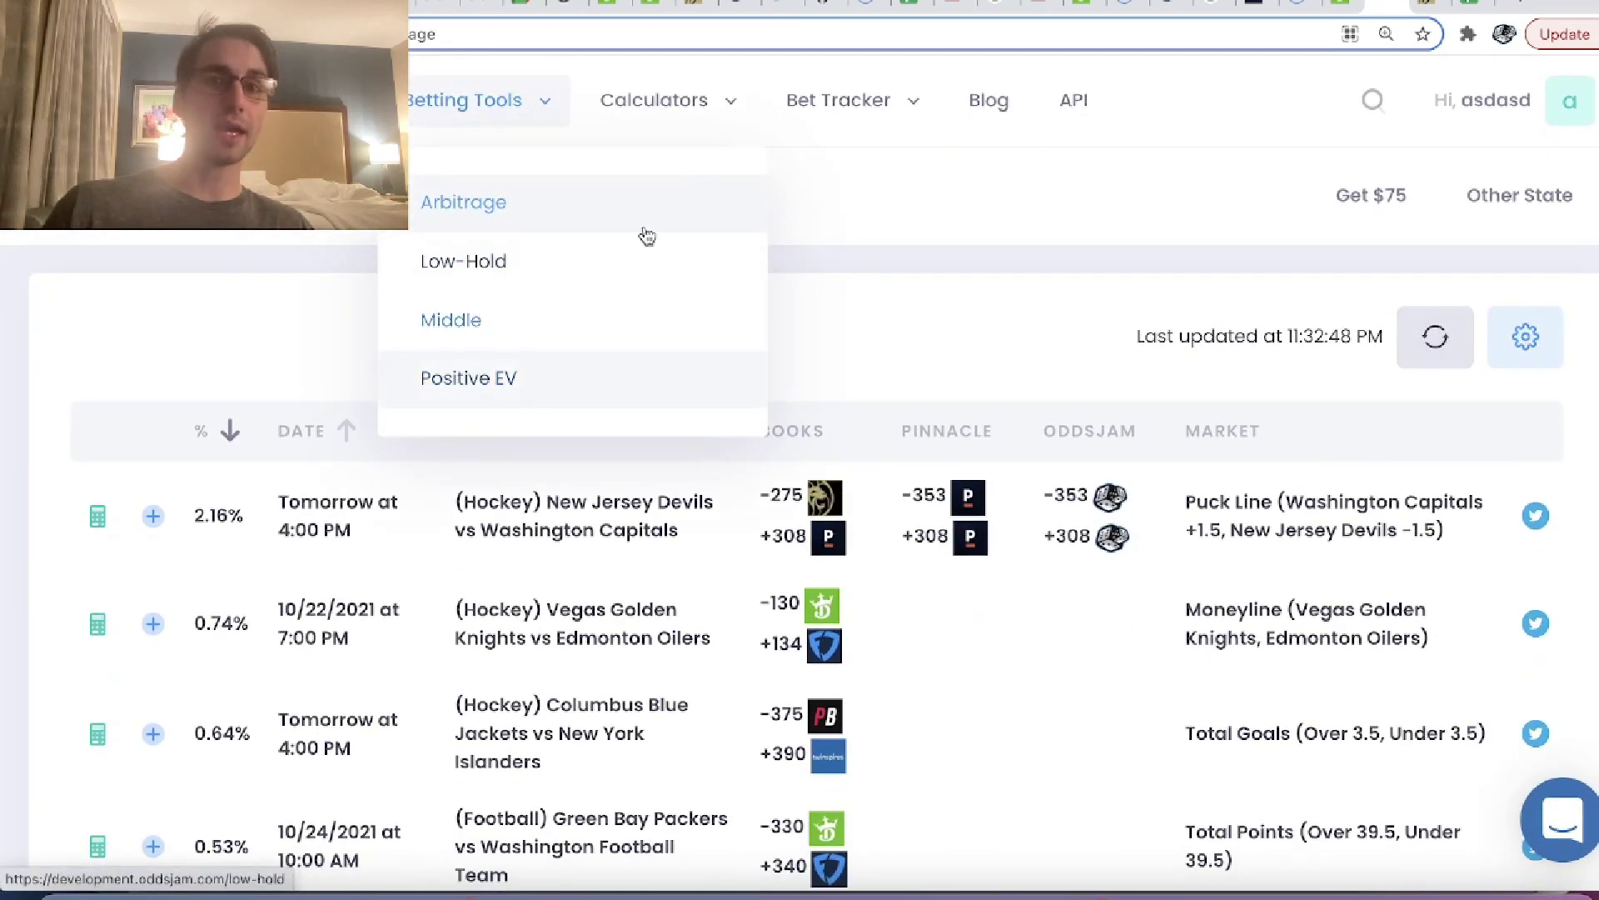
mouse_move(690, 123)
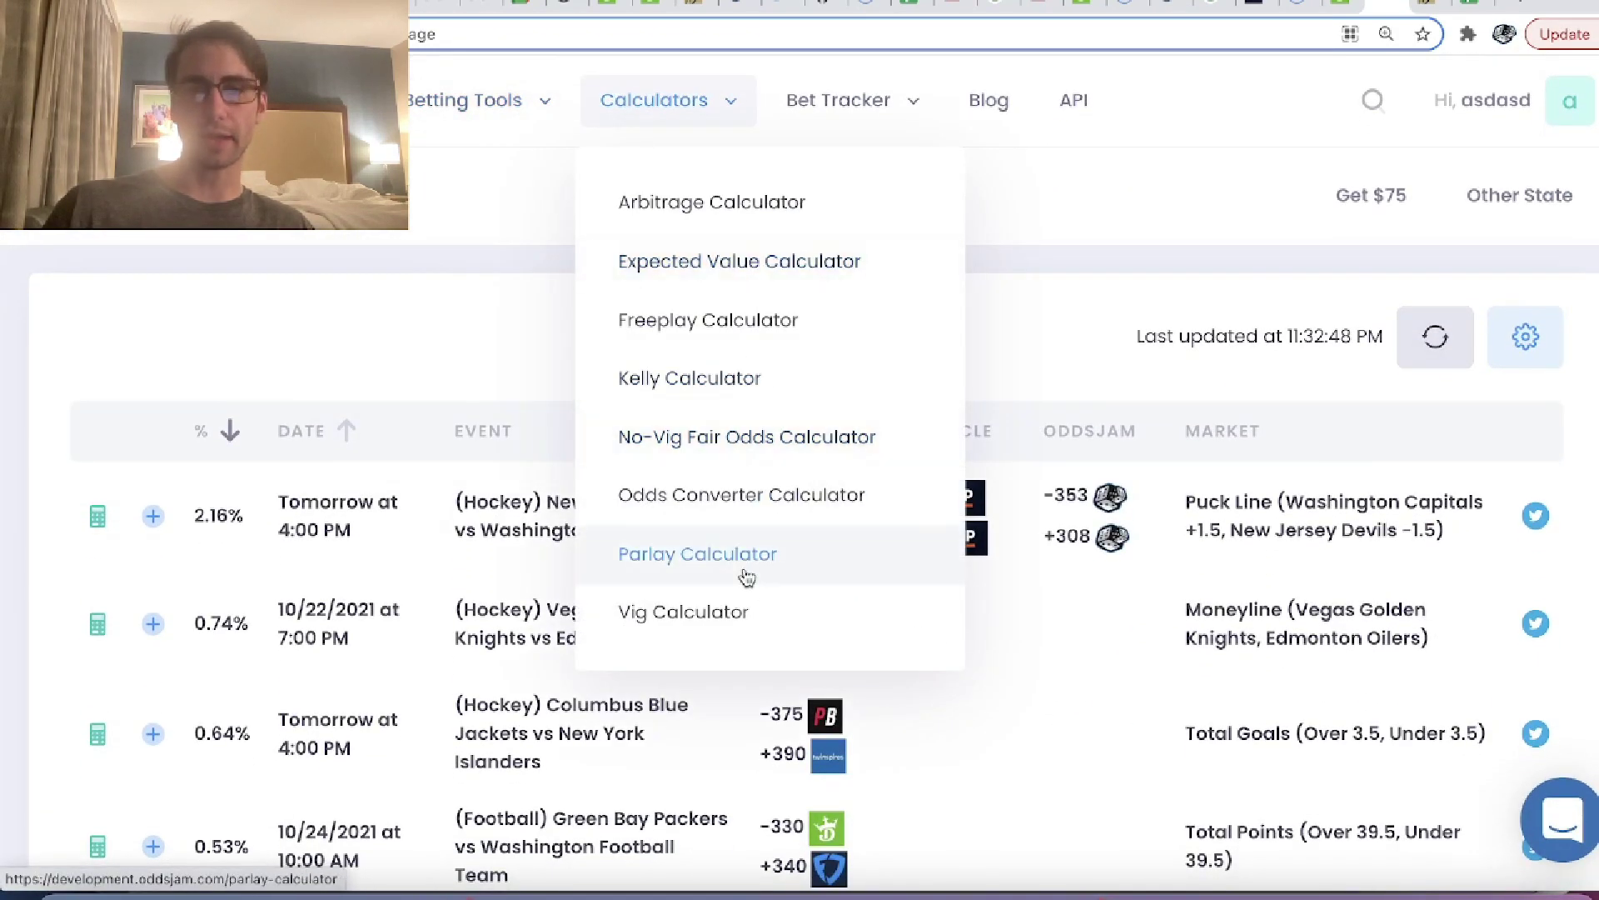
click(744, 554)
click(354, 465)
text(-275)
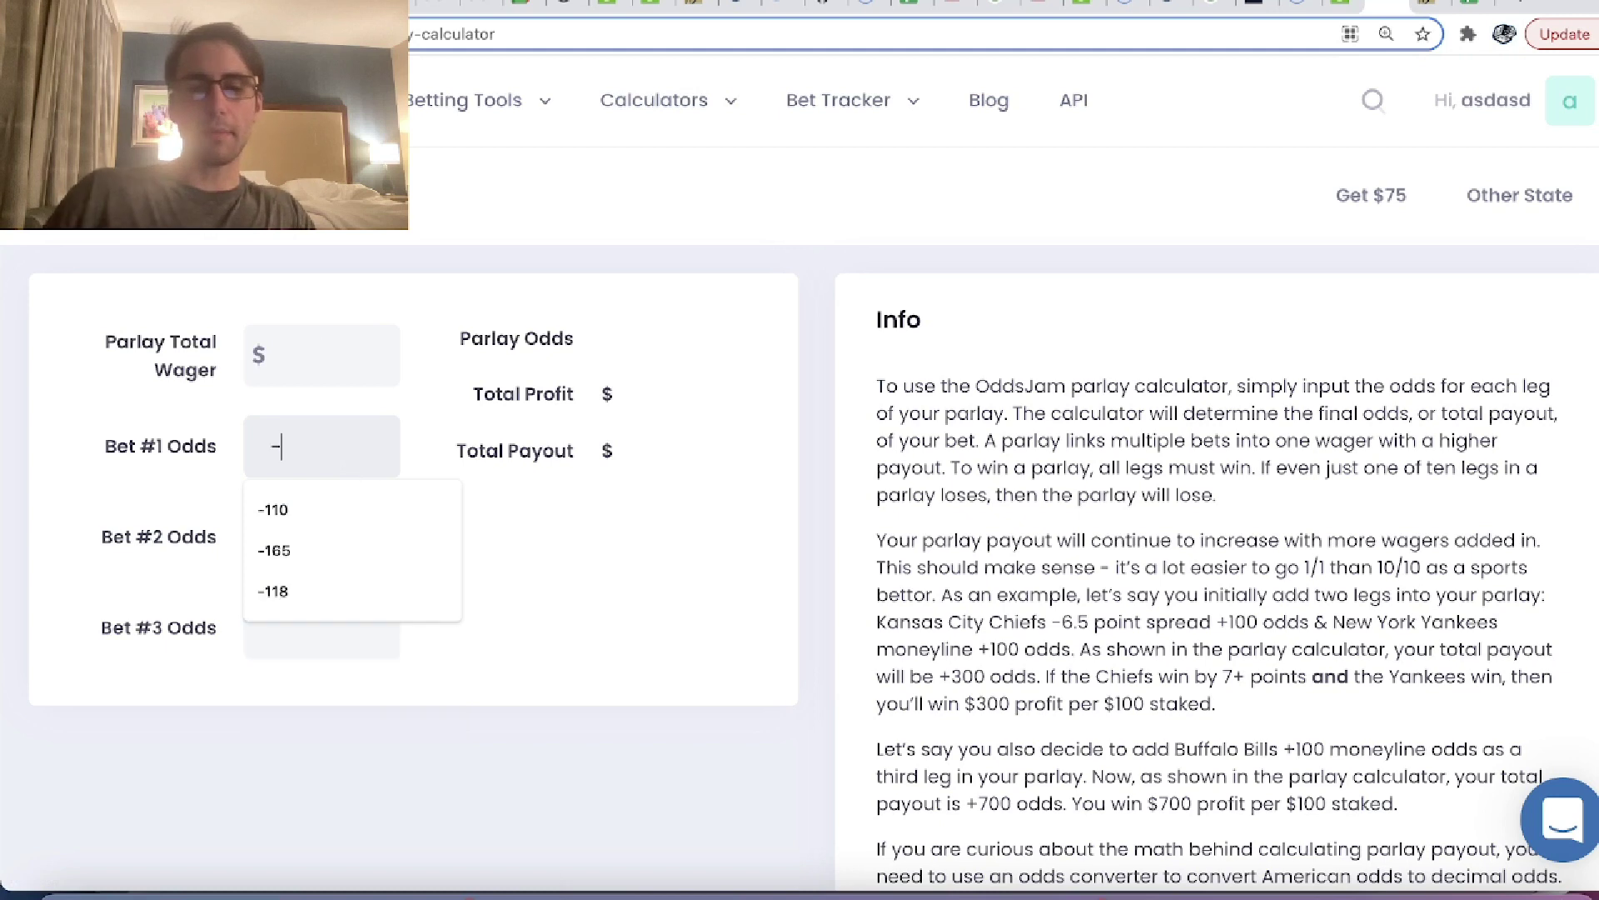
click(322, 537)
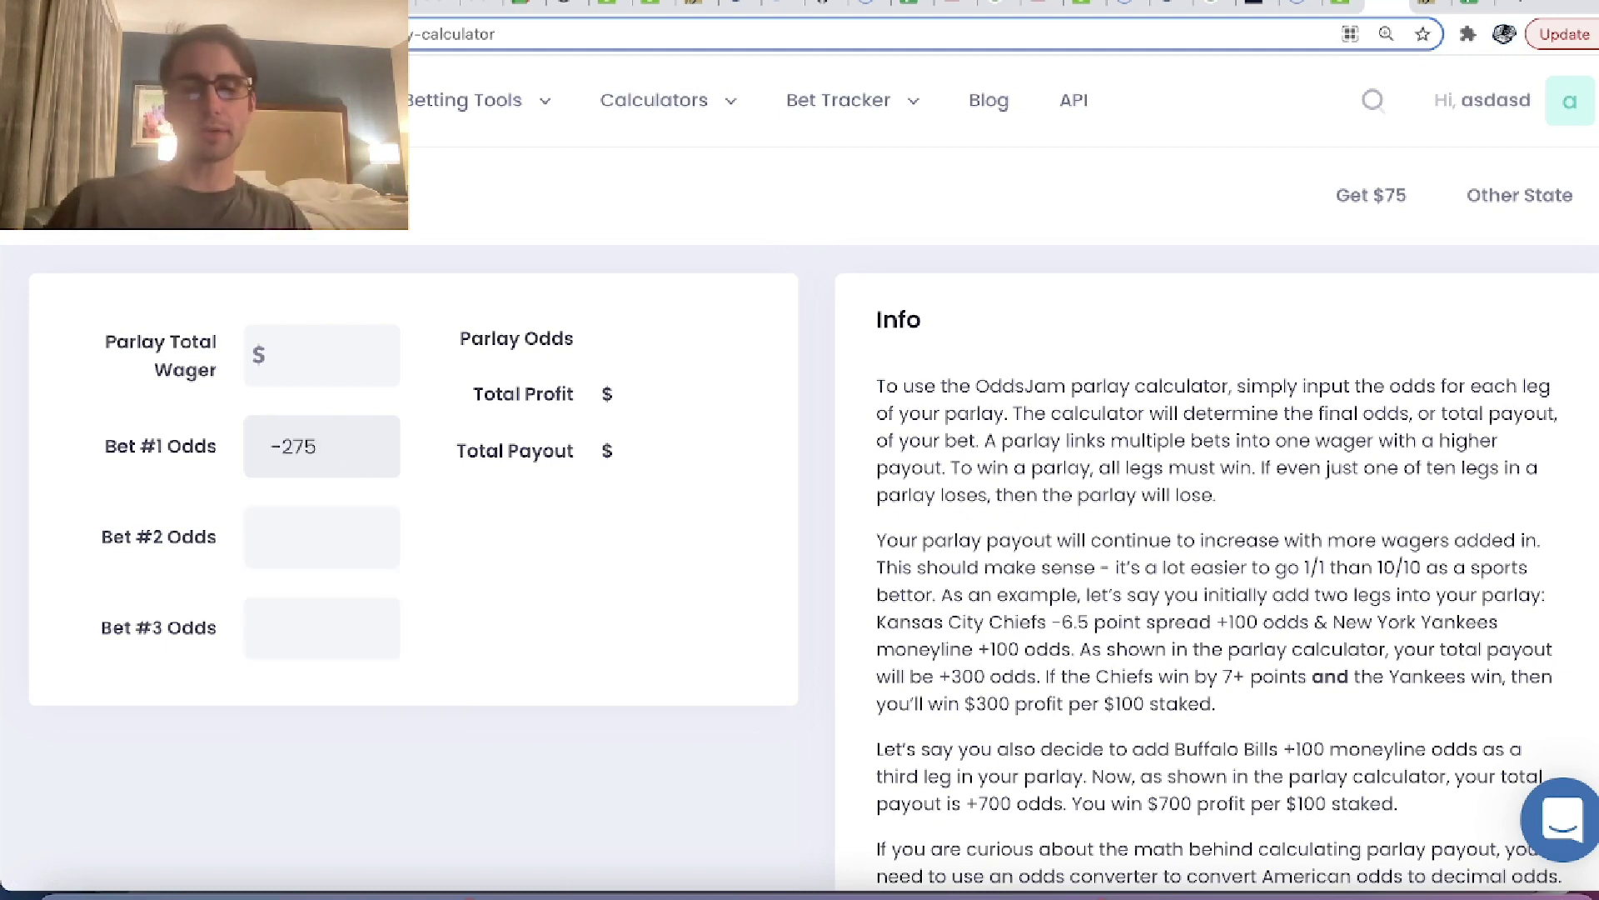
text(+360)
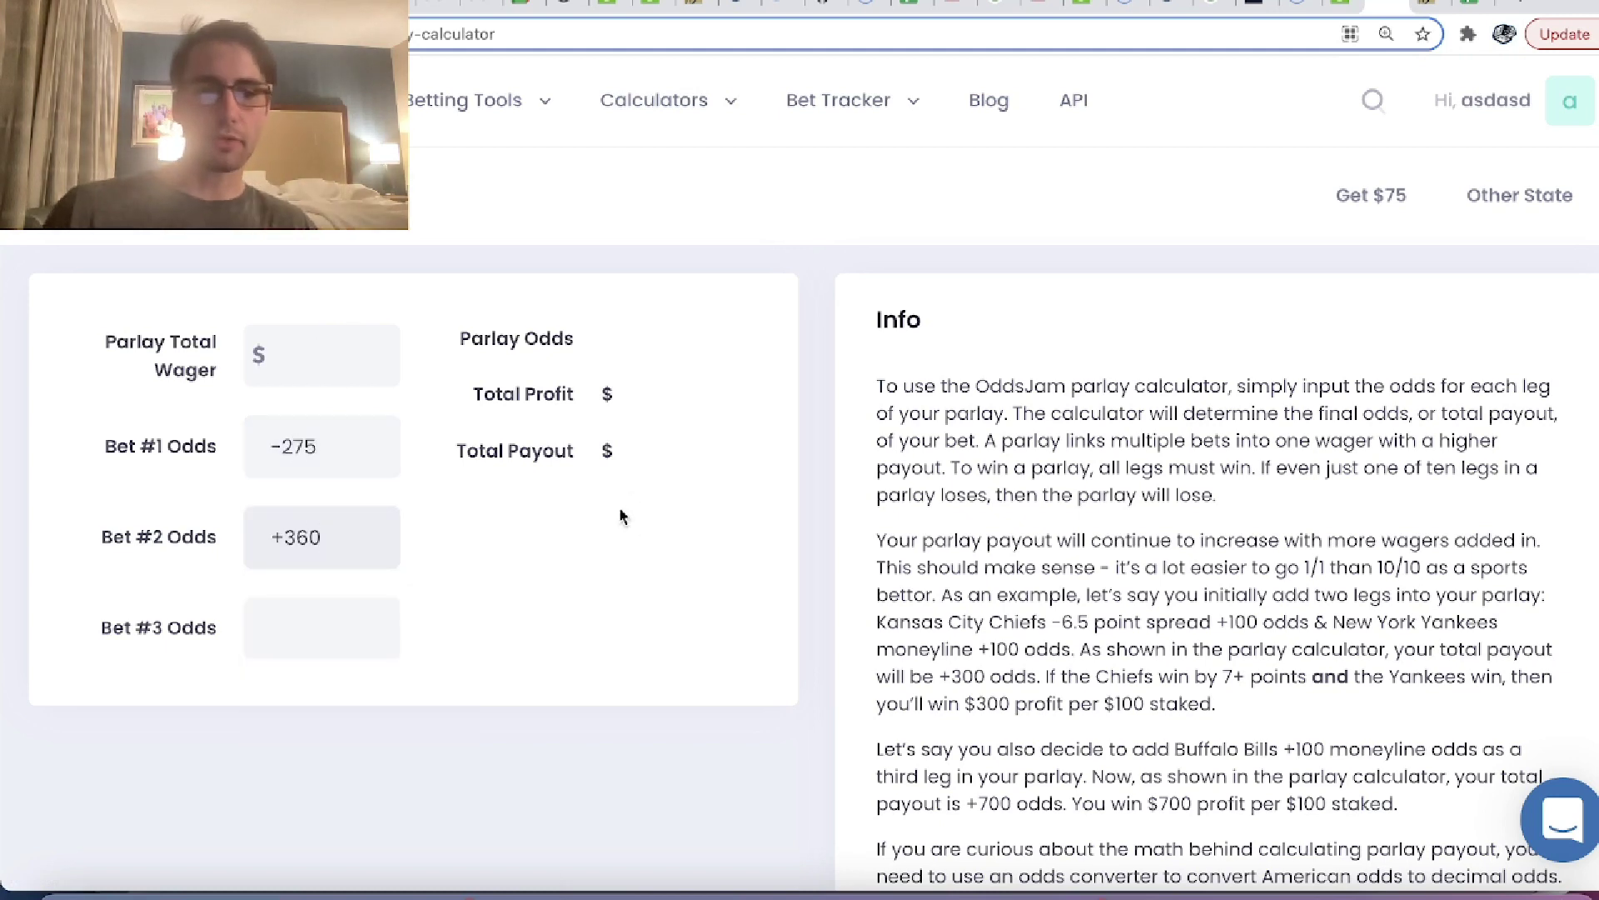
click(284, 356)
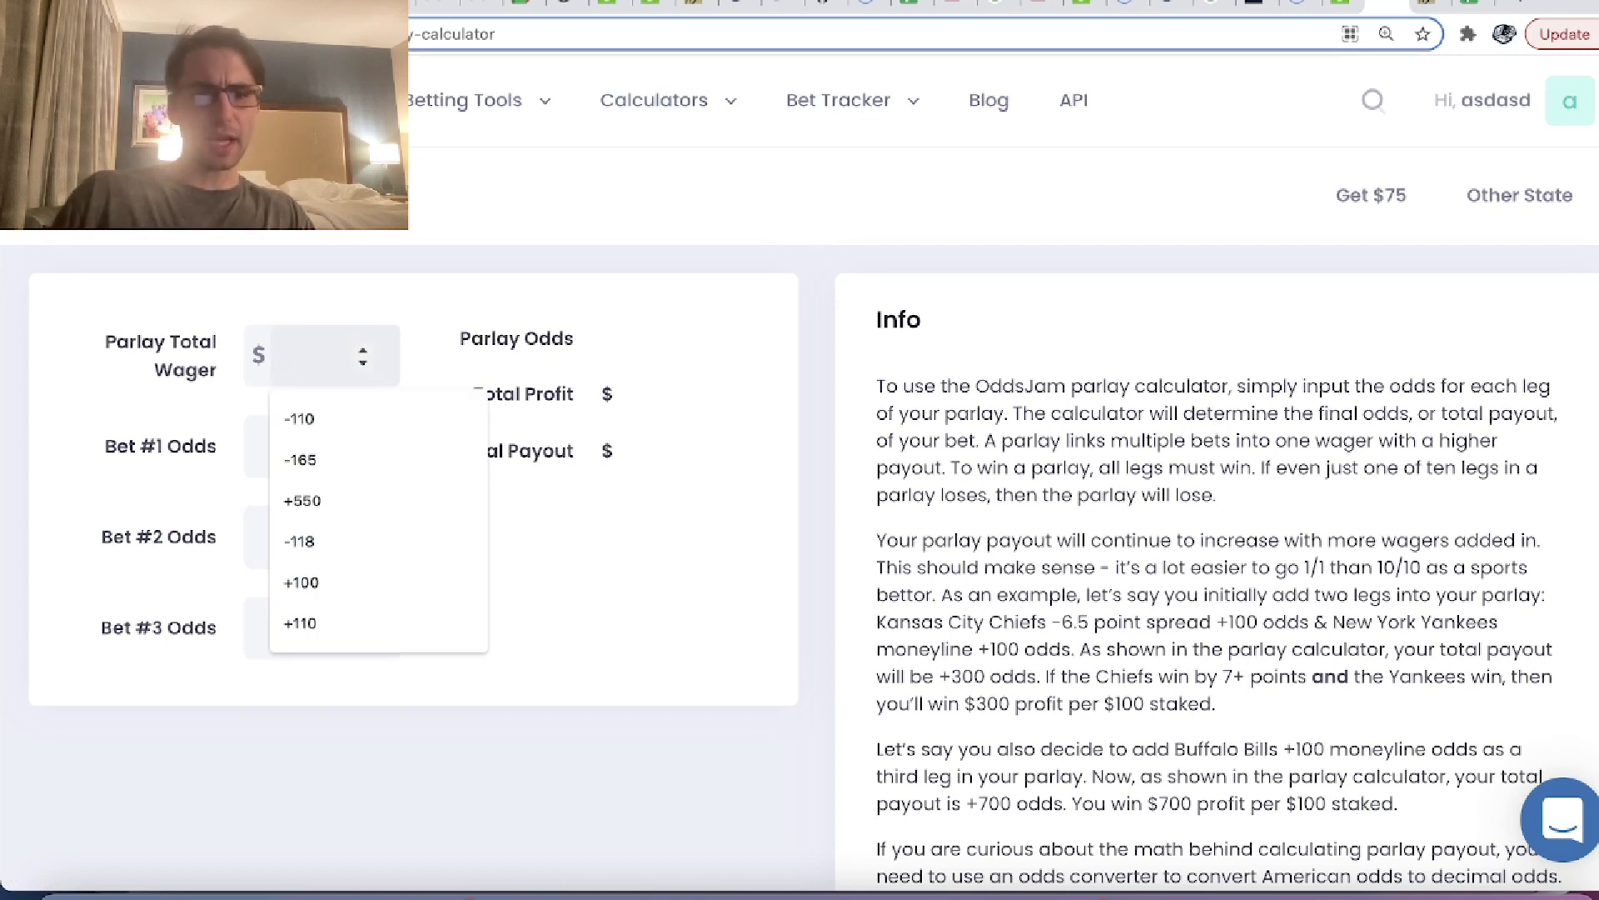
text(100)
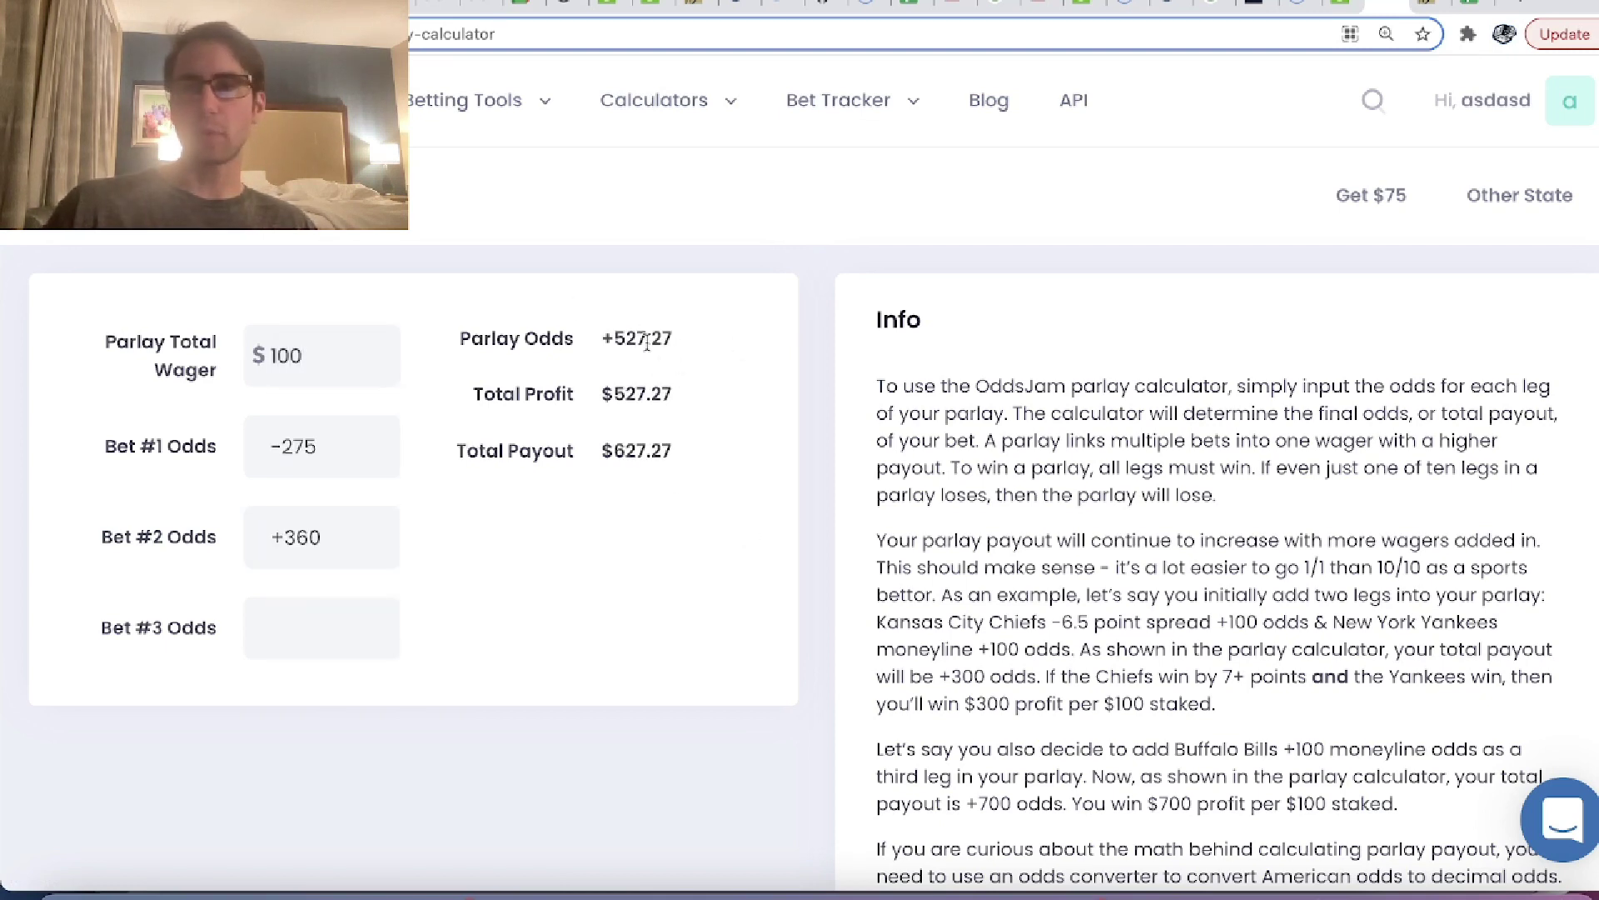
- Switch to BetMGM and review the details of the placed Capitals and Washington Football Team parlay among the open bets
click(1433, 7)
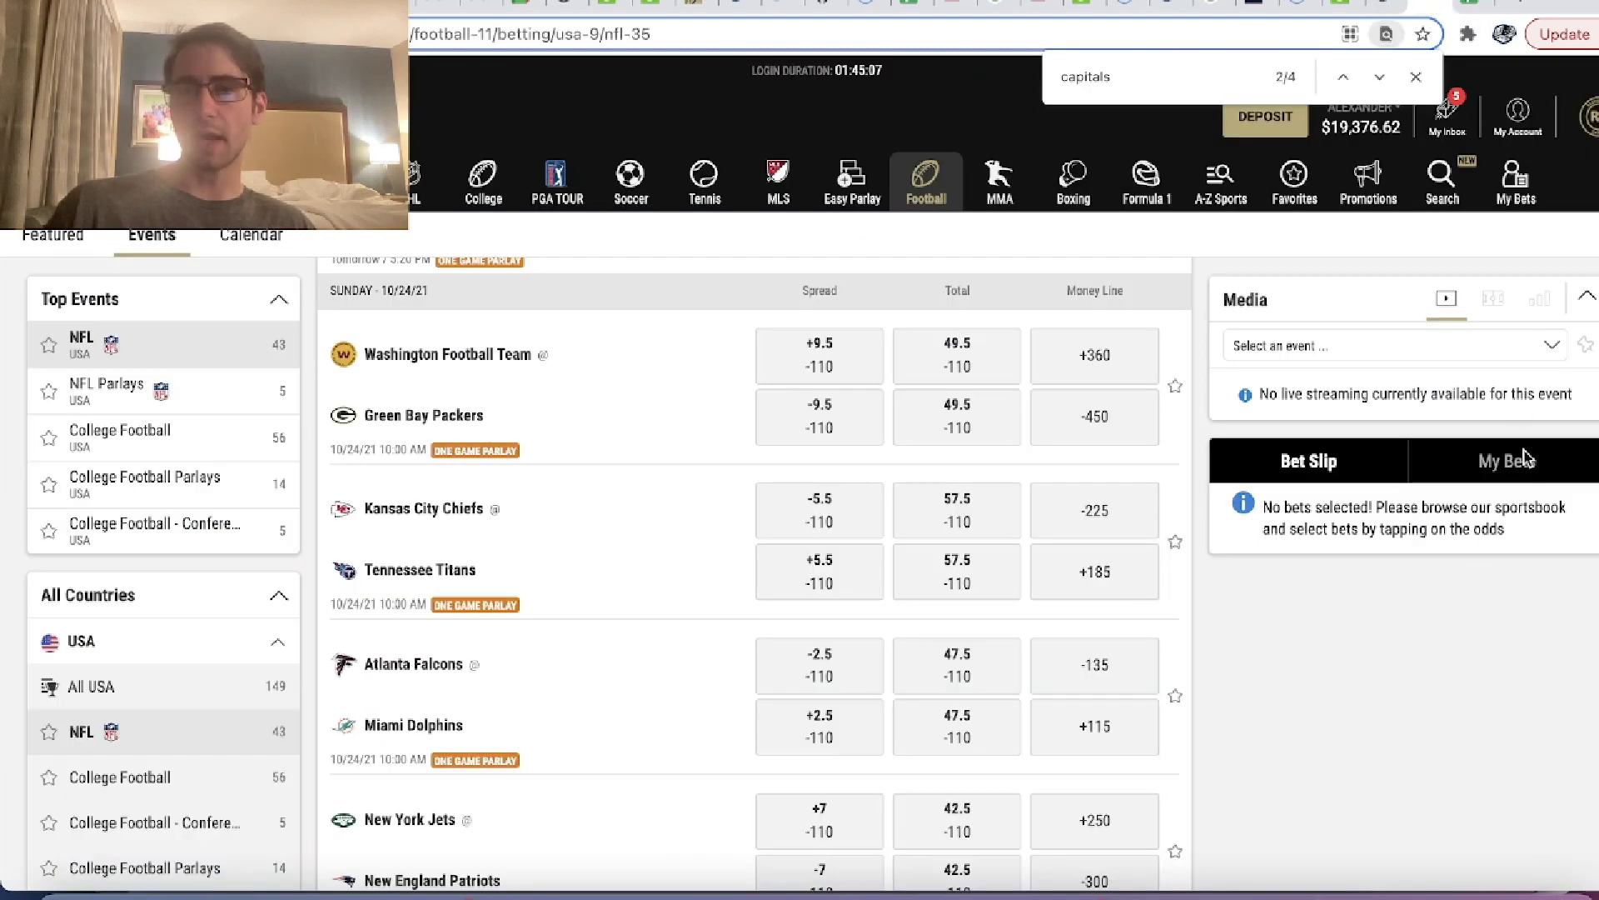
click(1505, 473)
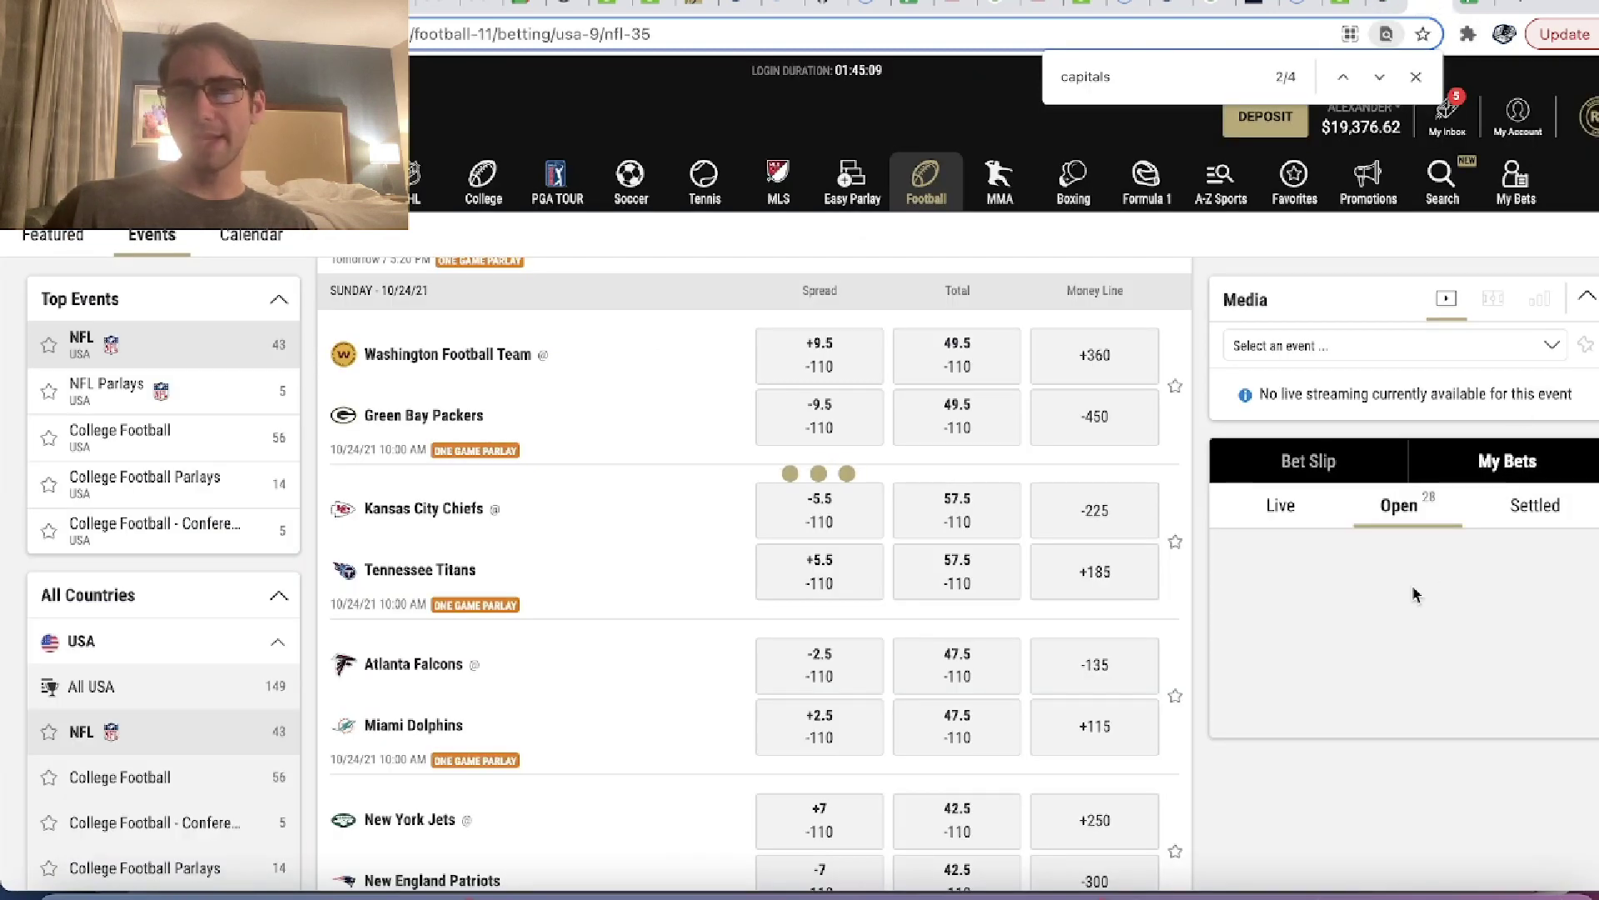
click(1252, 593)
scroll(1252, 593, down, 3)
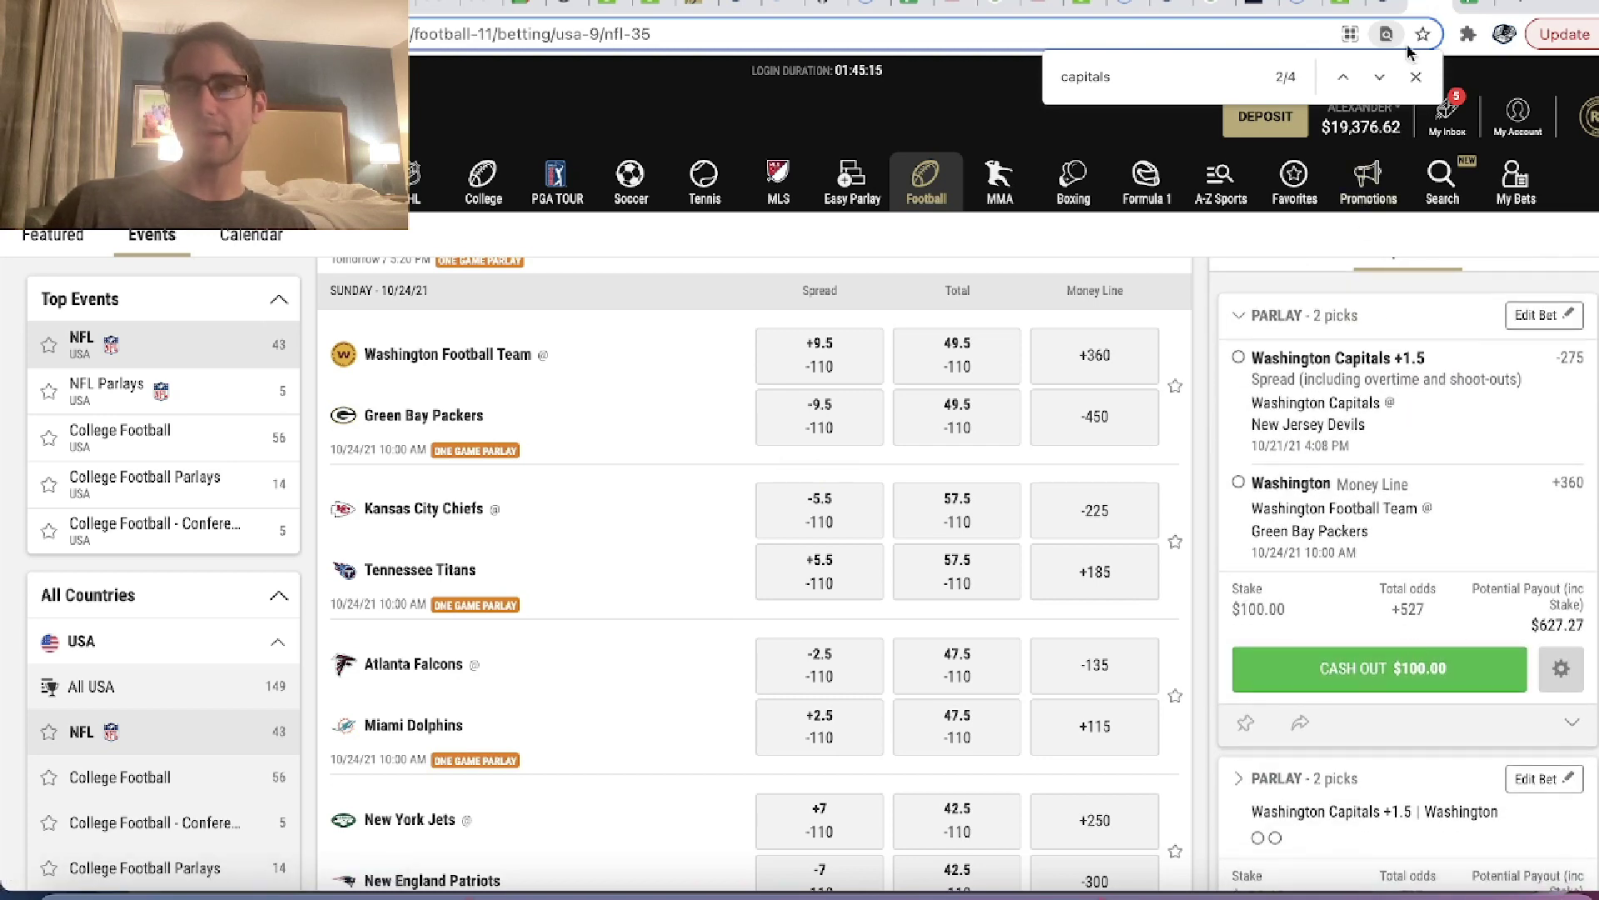
- Return to OddsJam and convert American odds of -275 to an implied probability with the Odds Converter Calculator
click(1396, 5)
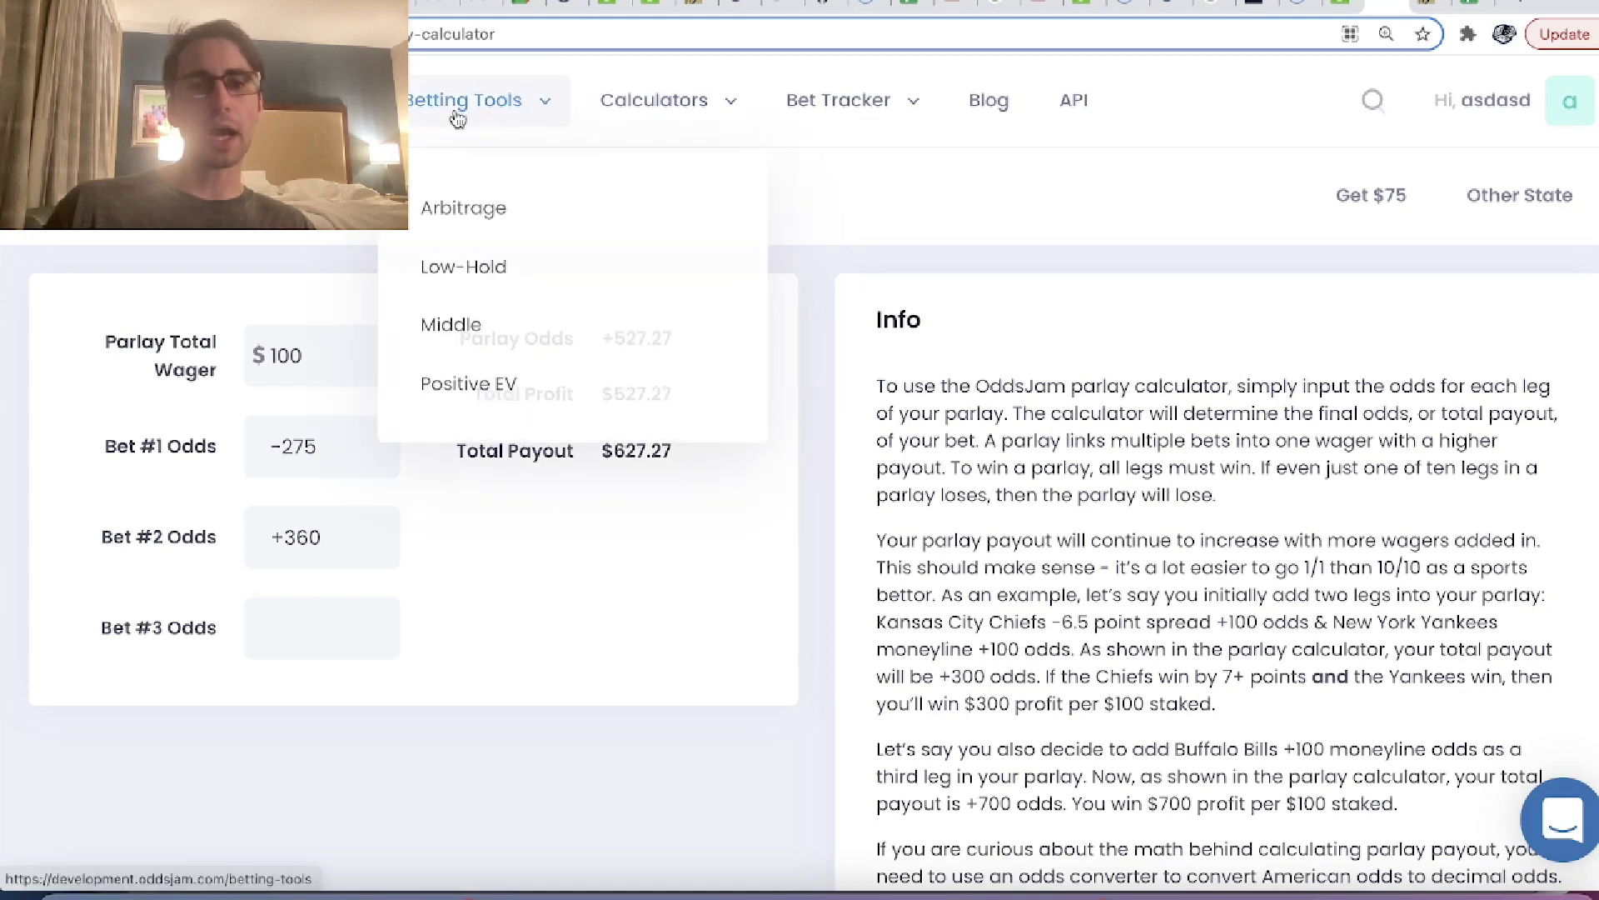
mouse_move(700, 100)
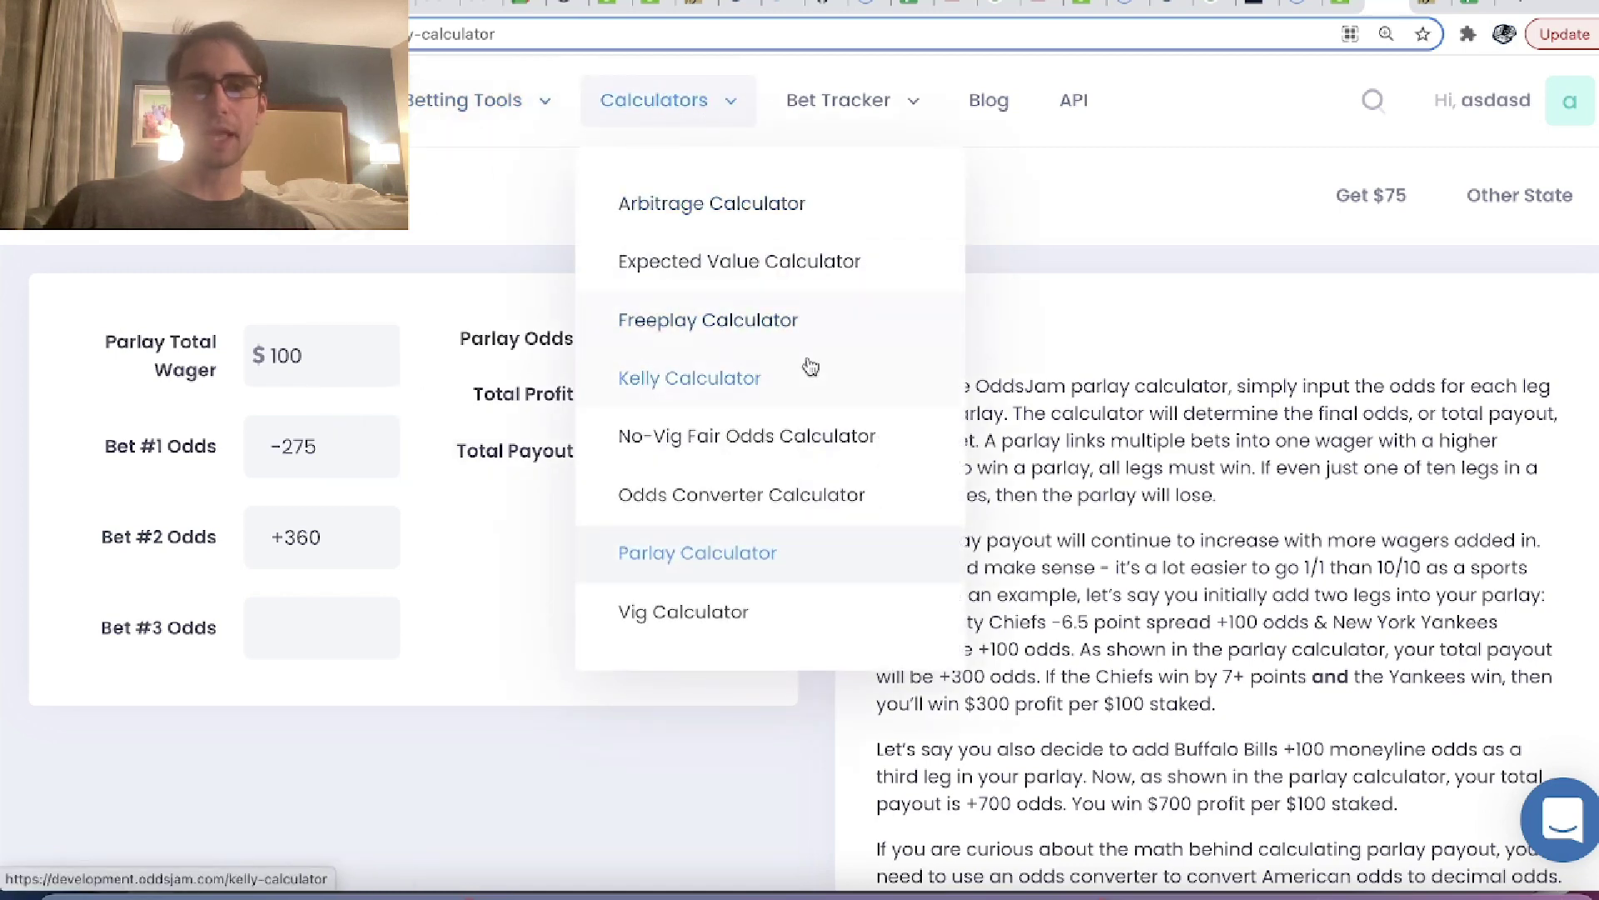
click(774, 493)
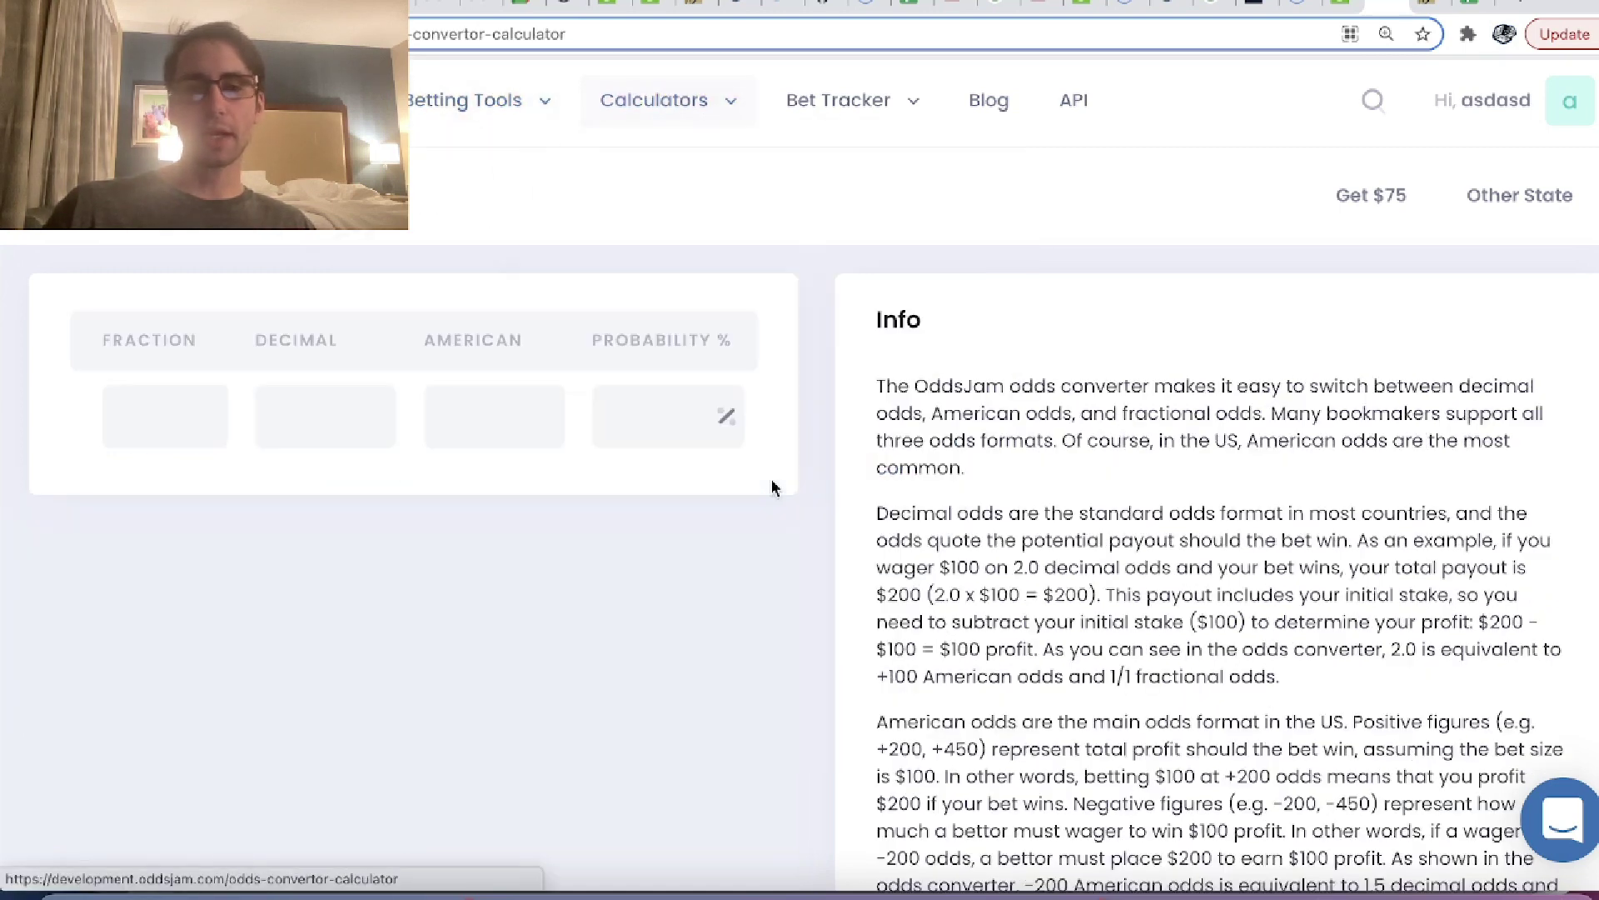
click(527, 411)
key(BackSpace)
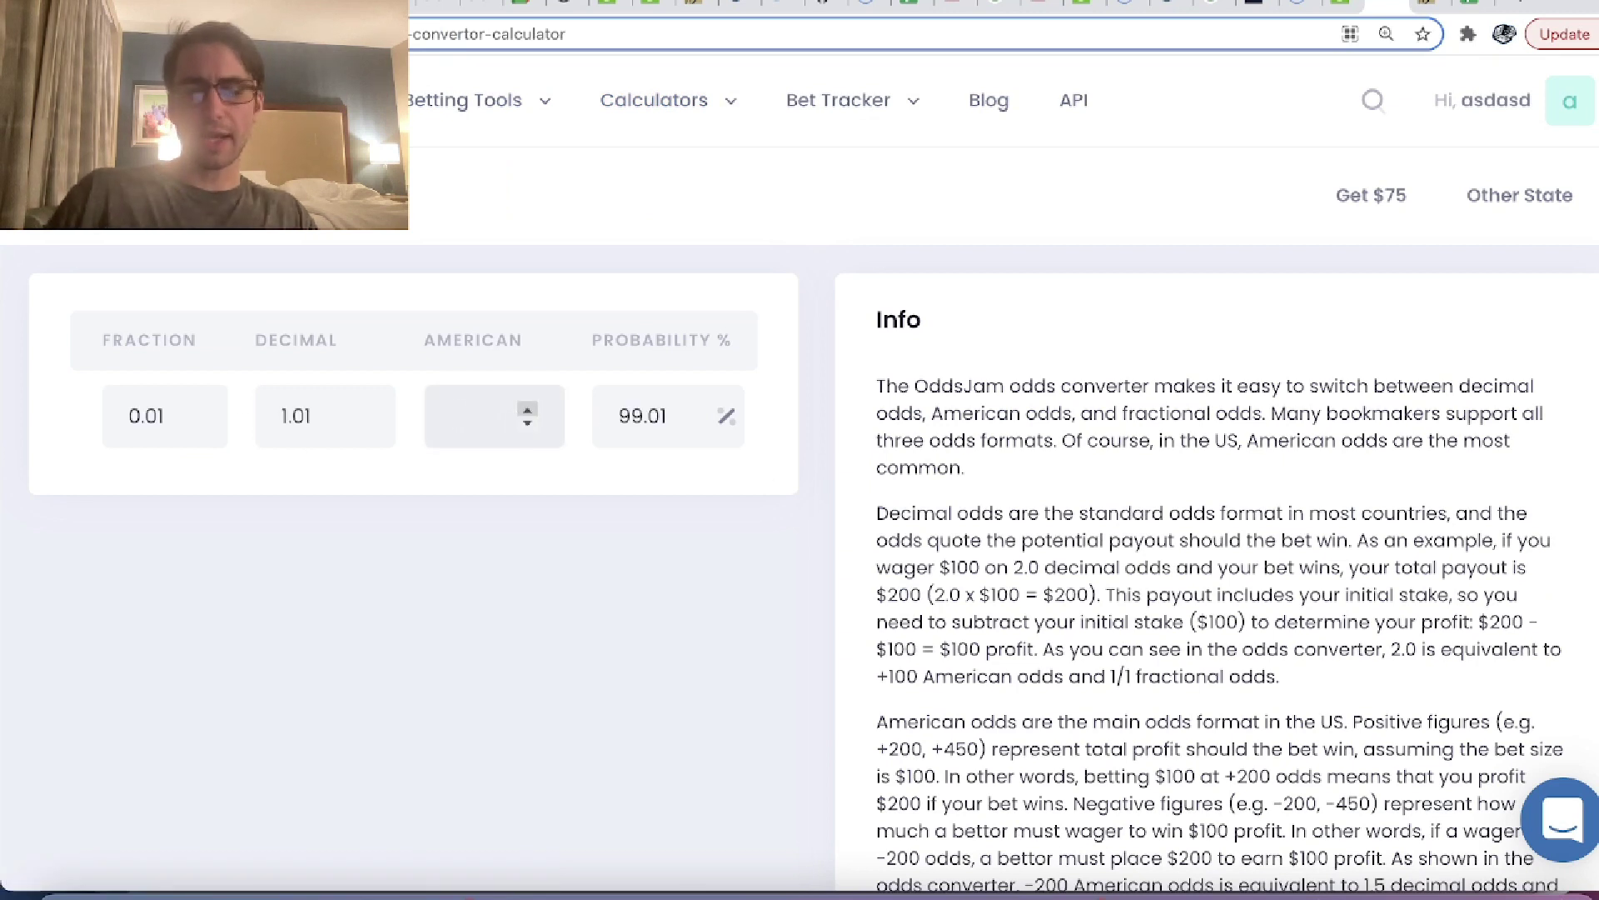
text(-275)
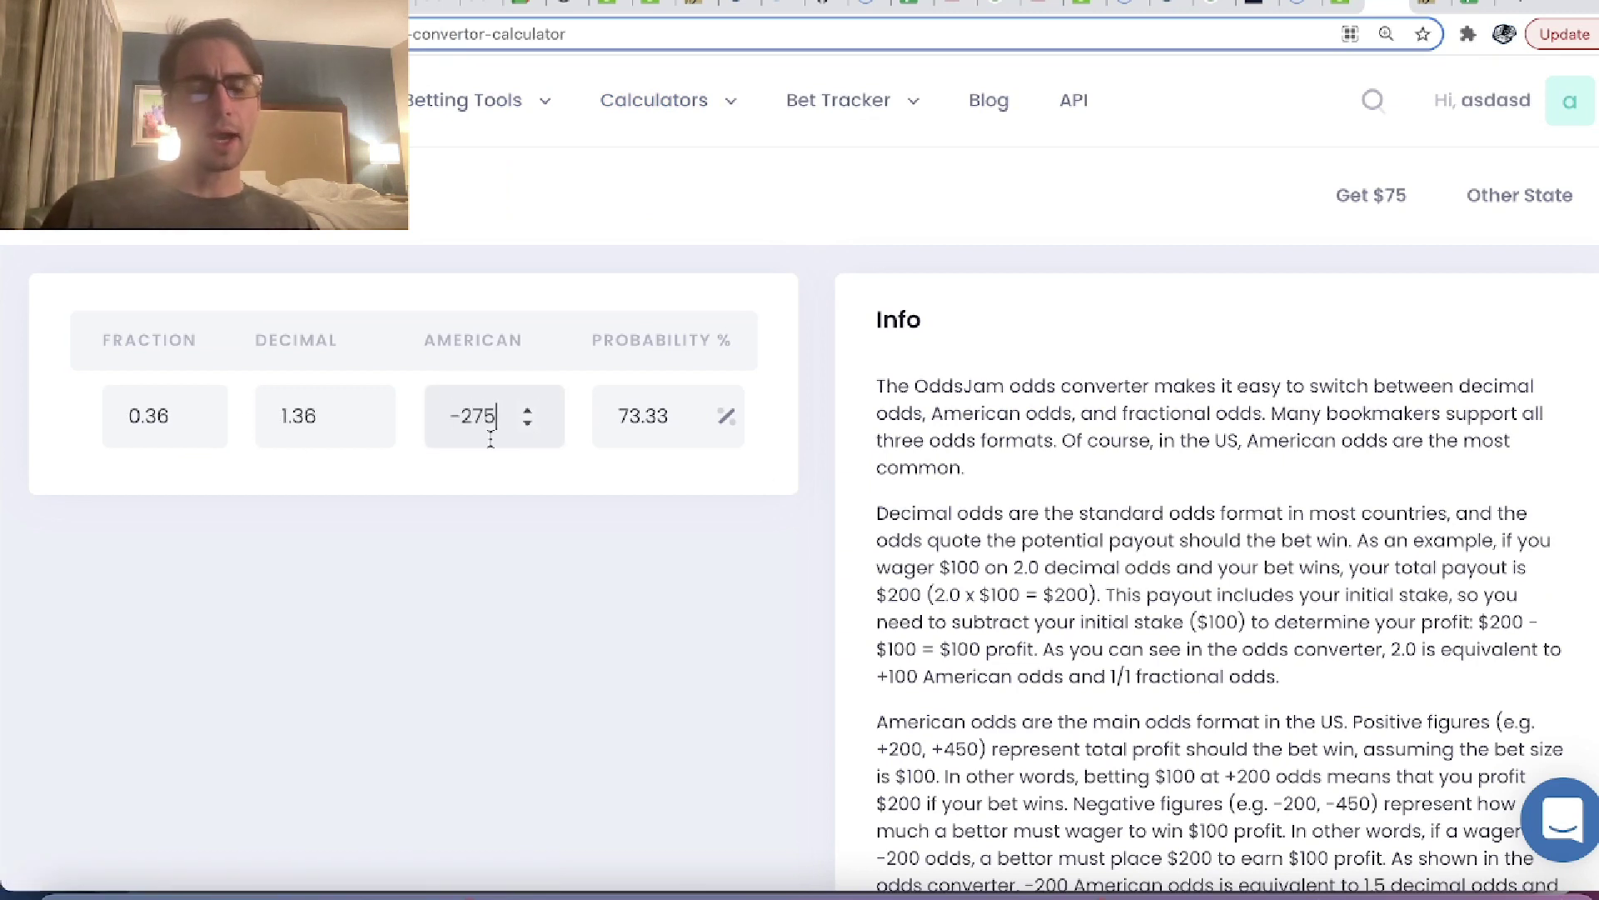
double_click(514, 420)
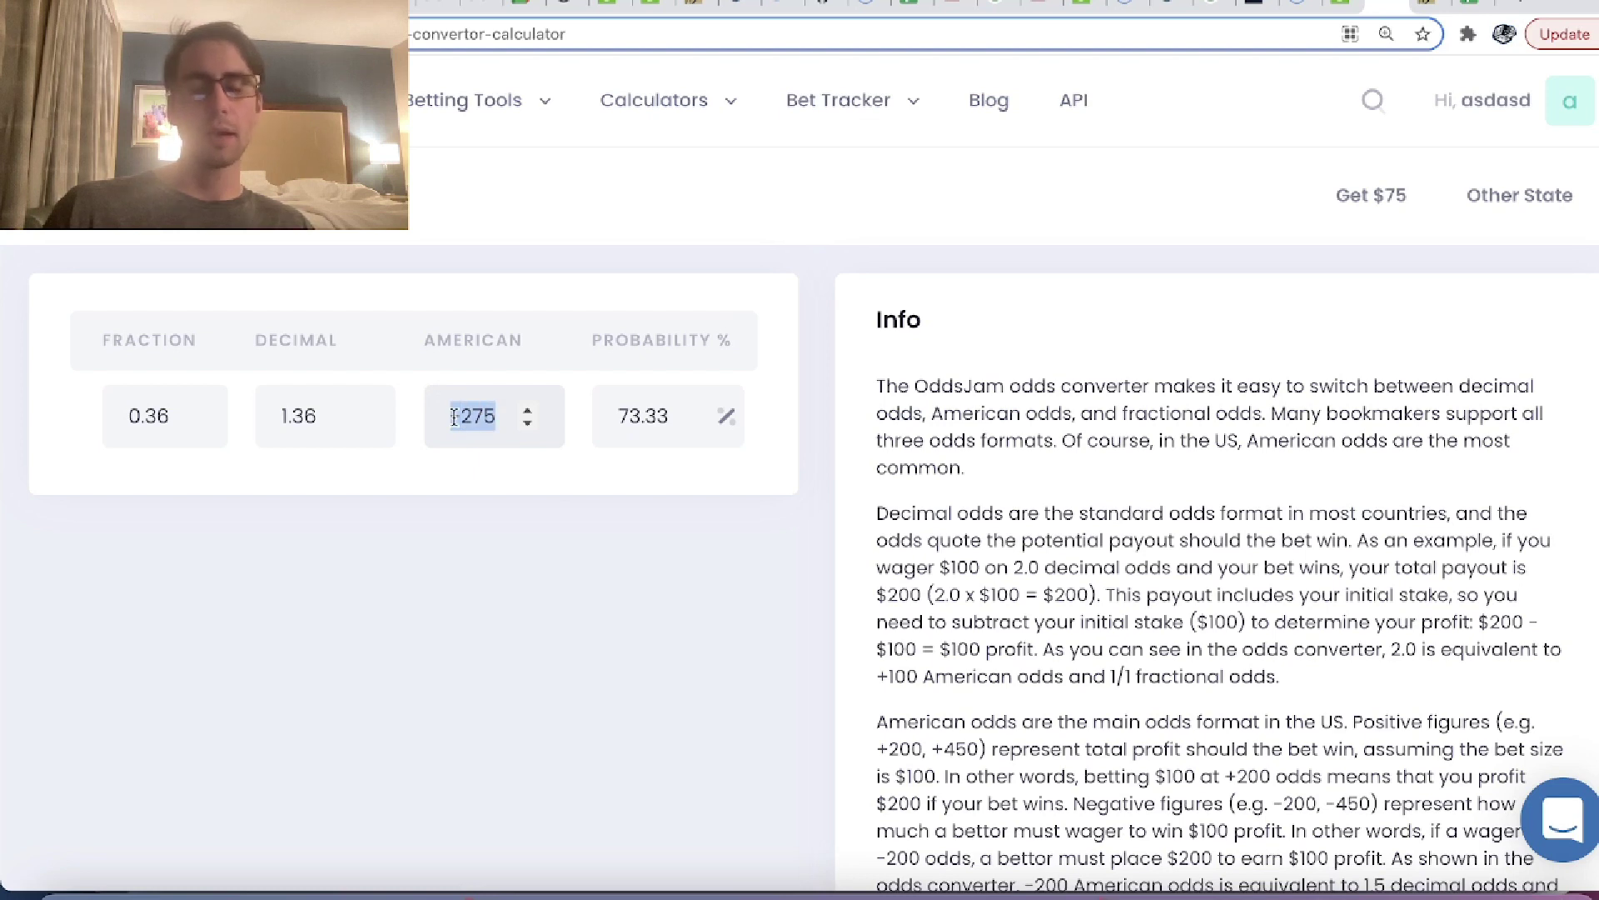
click(640, 420)
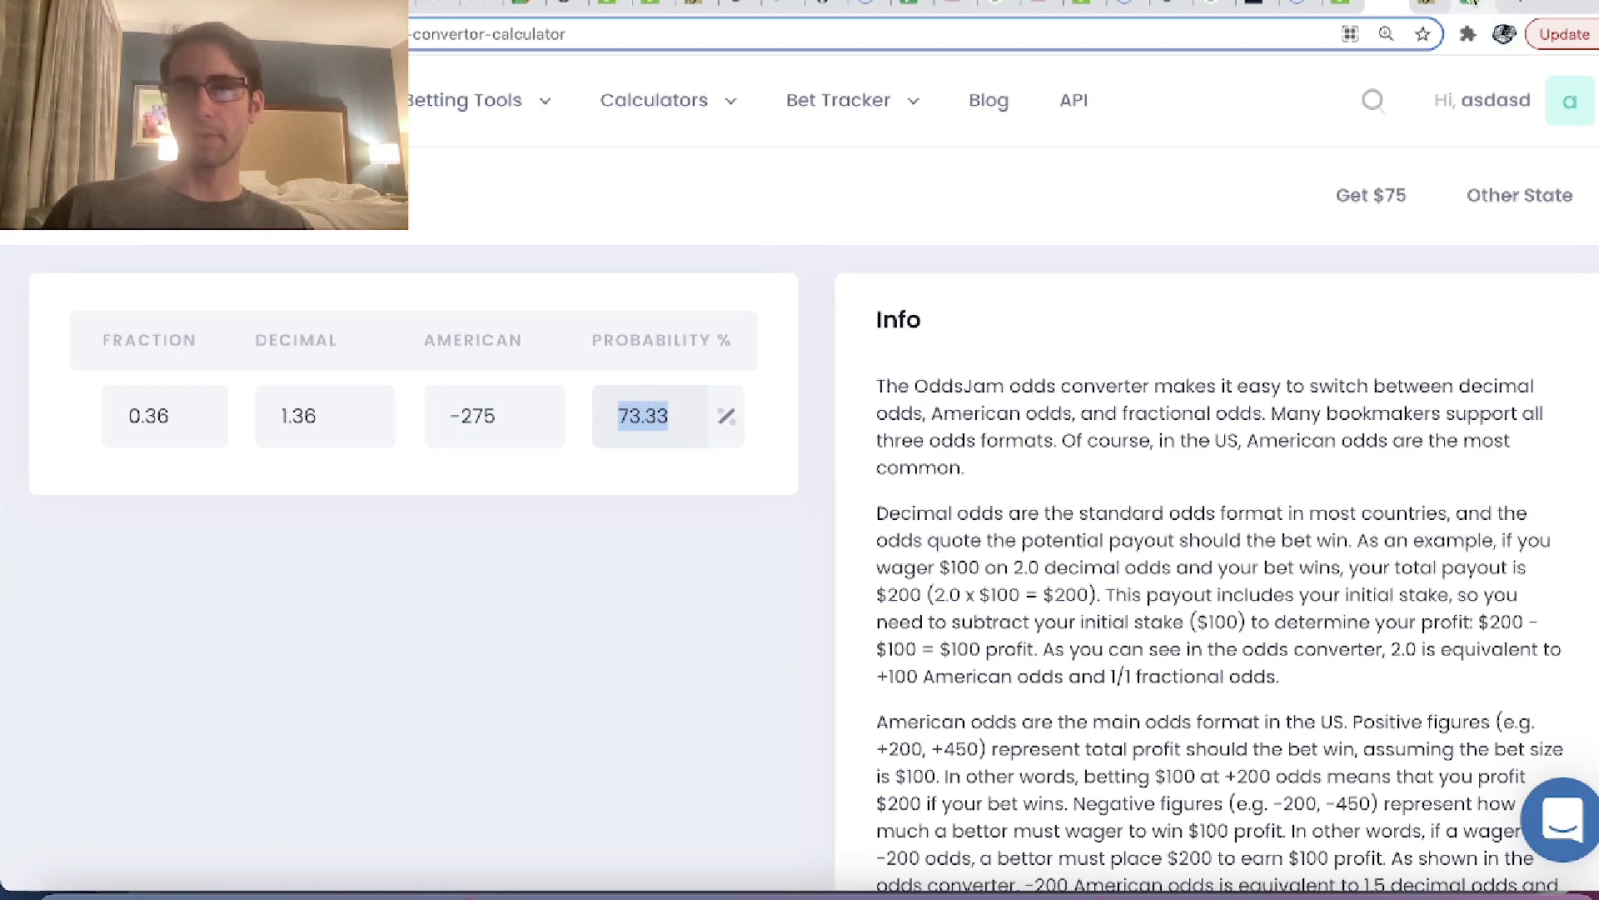
- Switch to the Google Sheets spreadsheet and enter "Washington Capitals +1.5" in cell A11
click(1473, 7)
text(Wash)
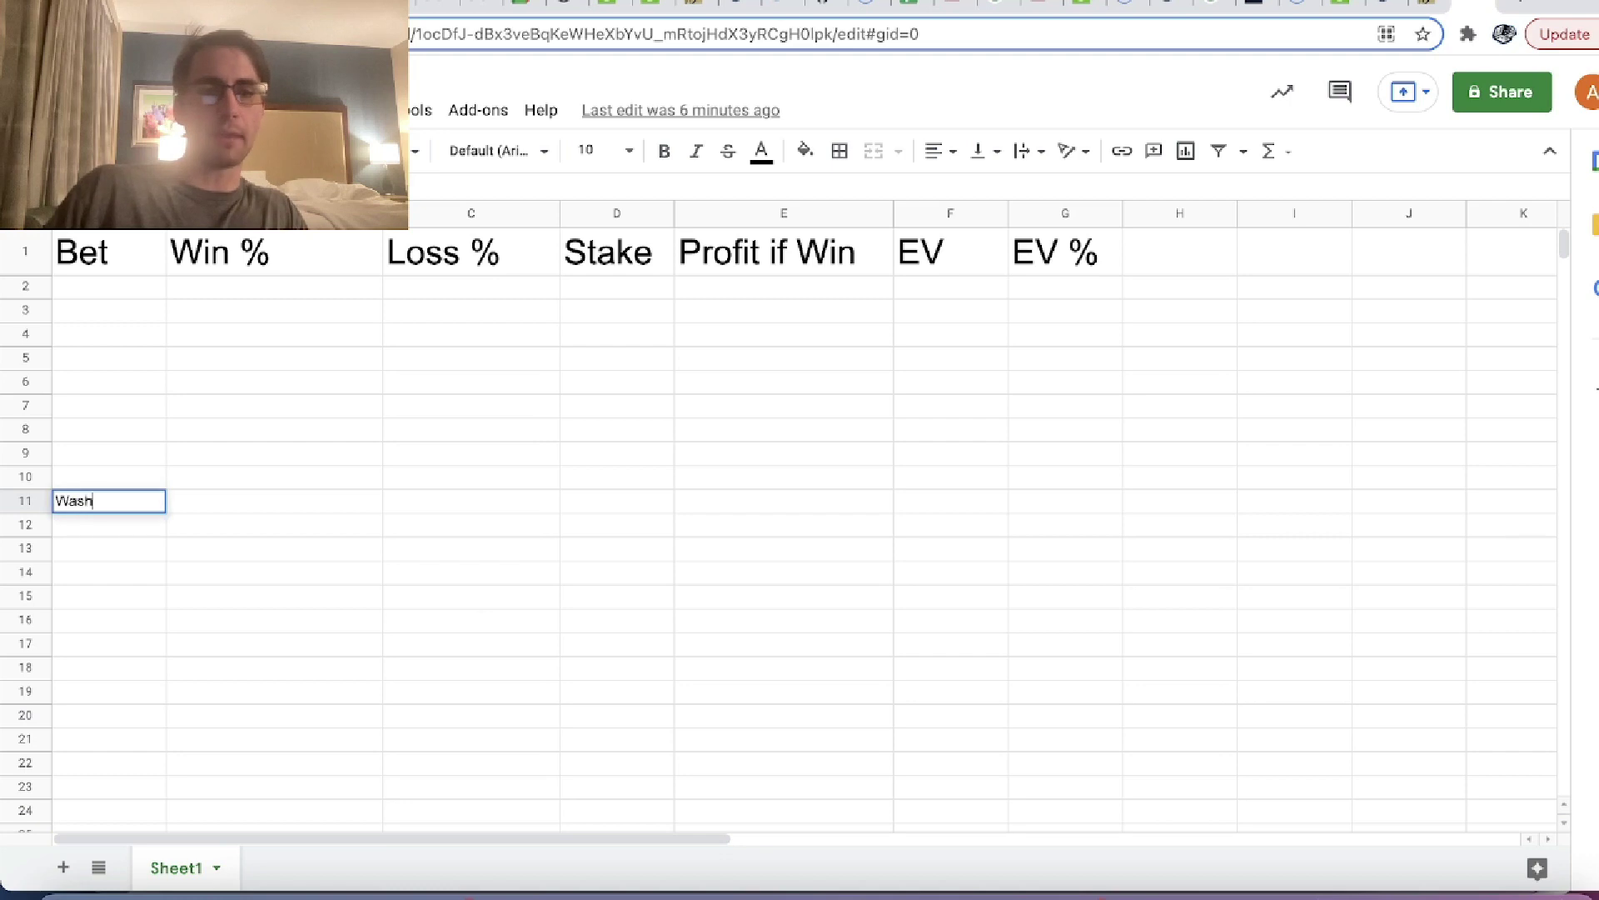
text(ington Capitals +)
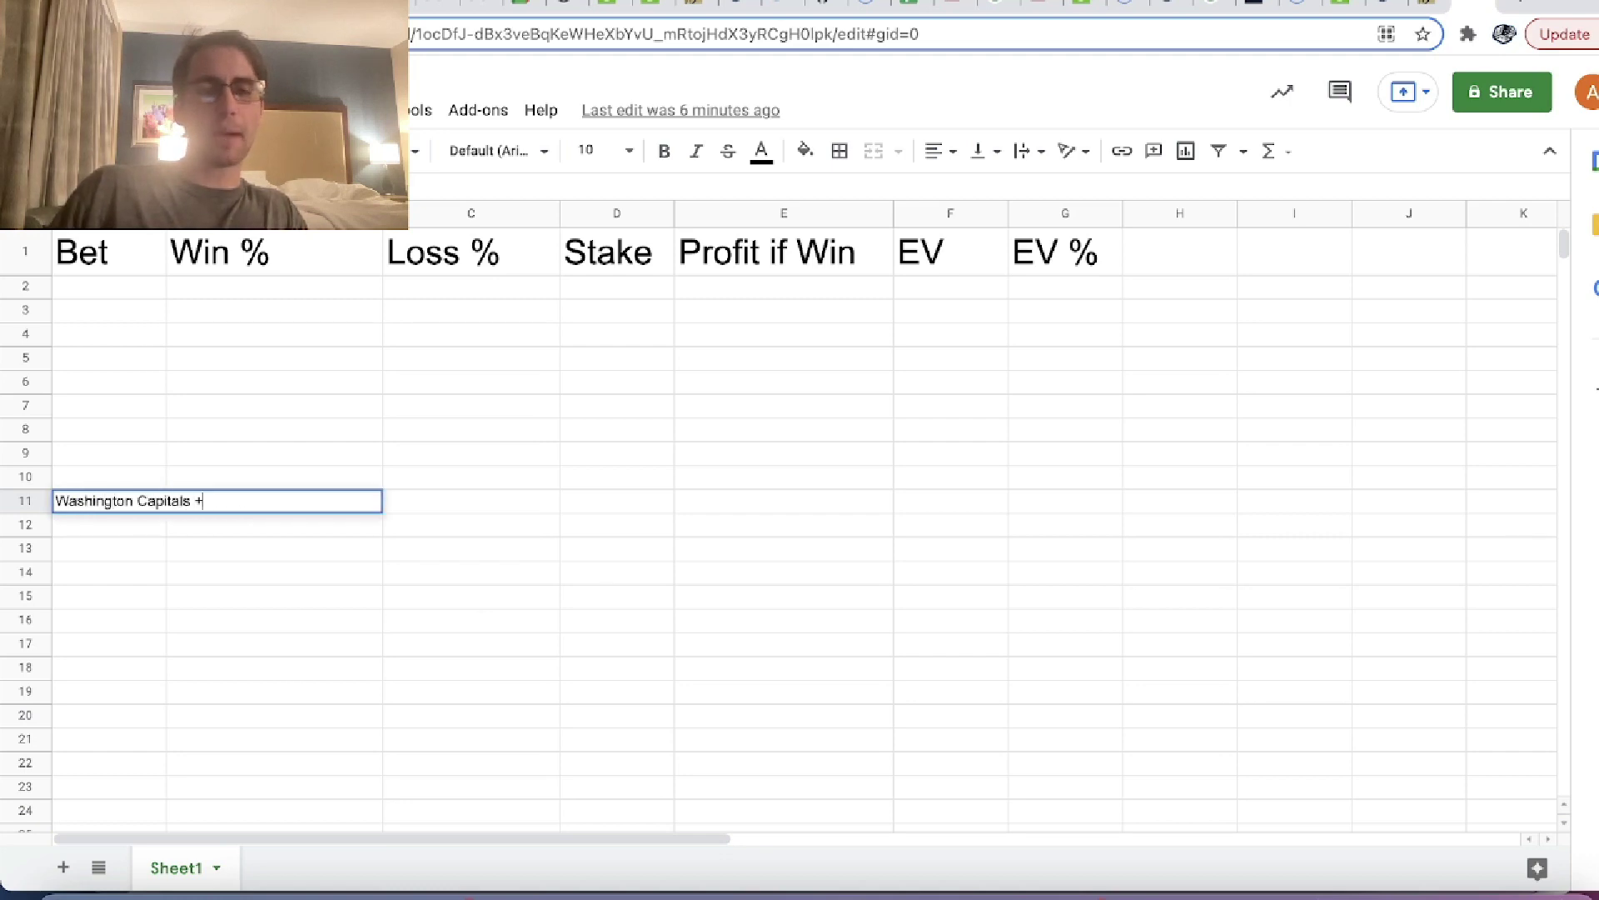
text(1.5)
key(Return)
- Enter the Capitals bet's implied probability, .7333, in cell C11
click(274, 501)
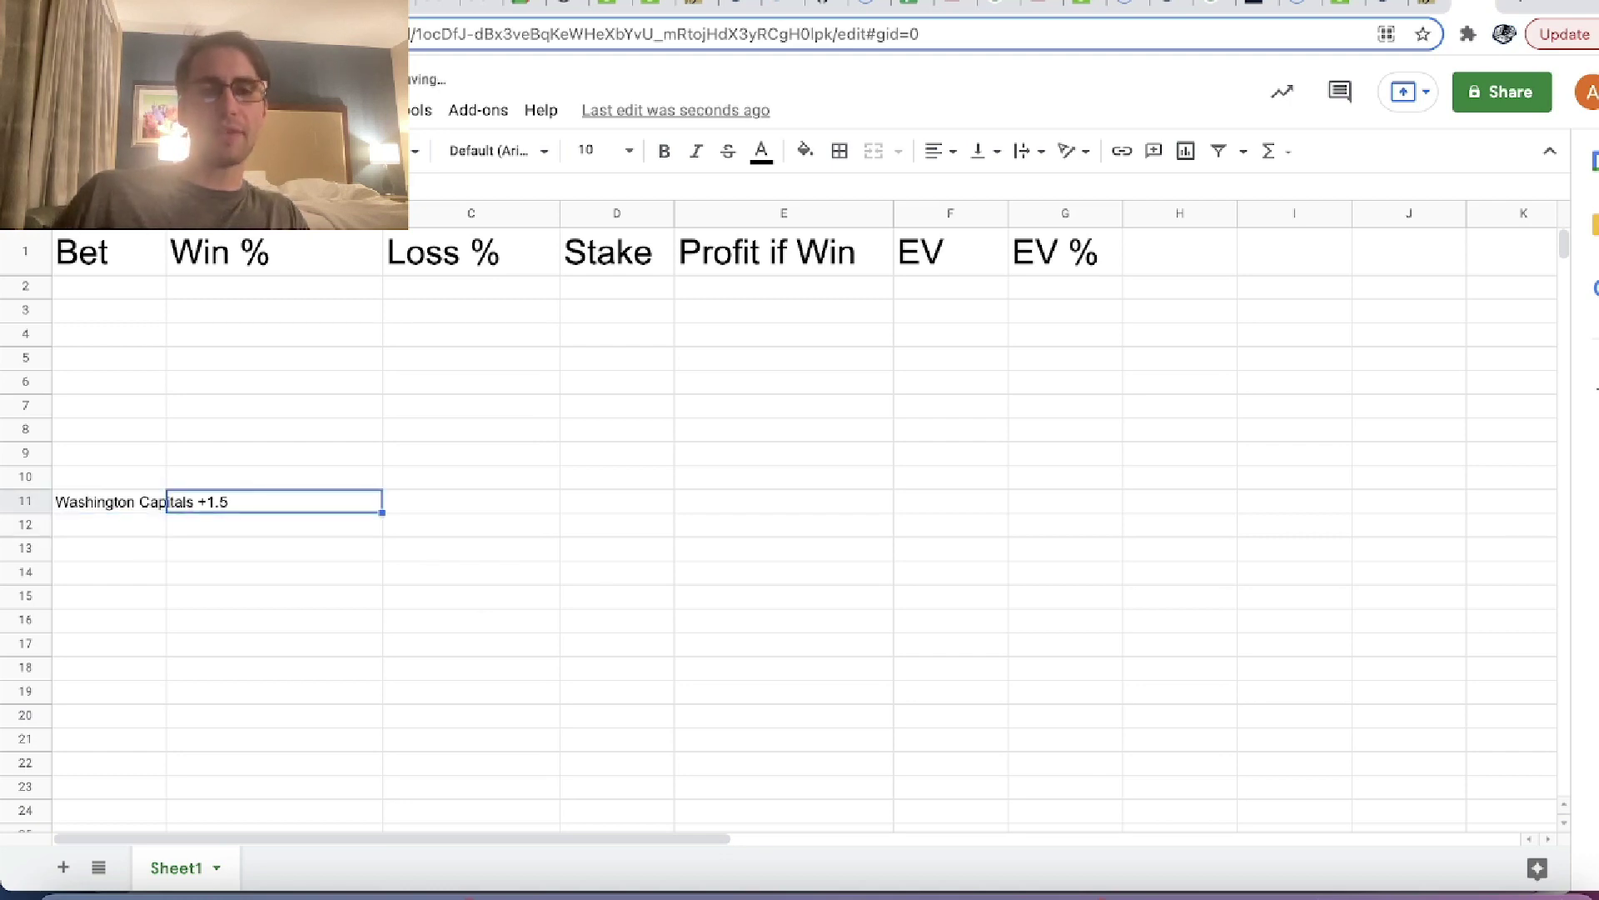
click(616, 501)
click(471, 501)
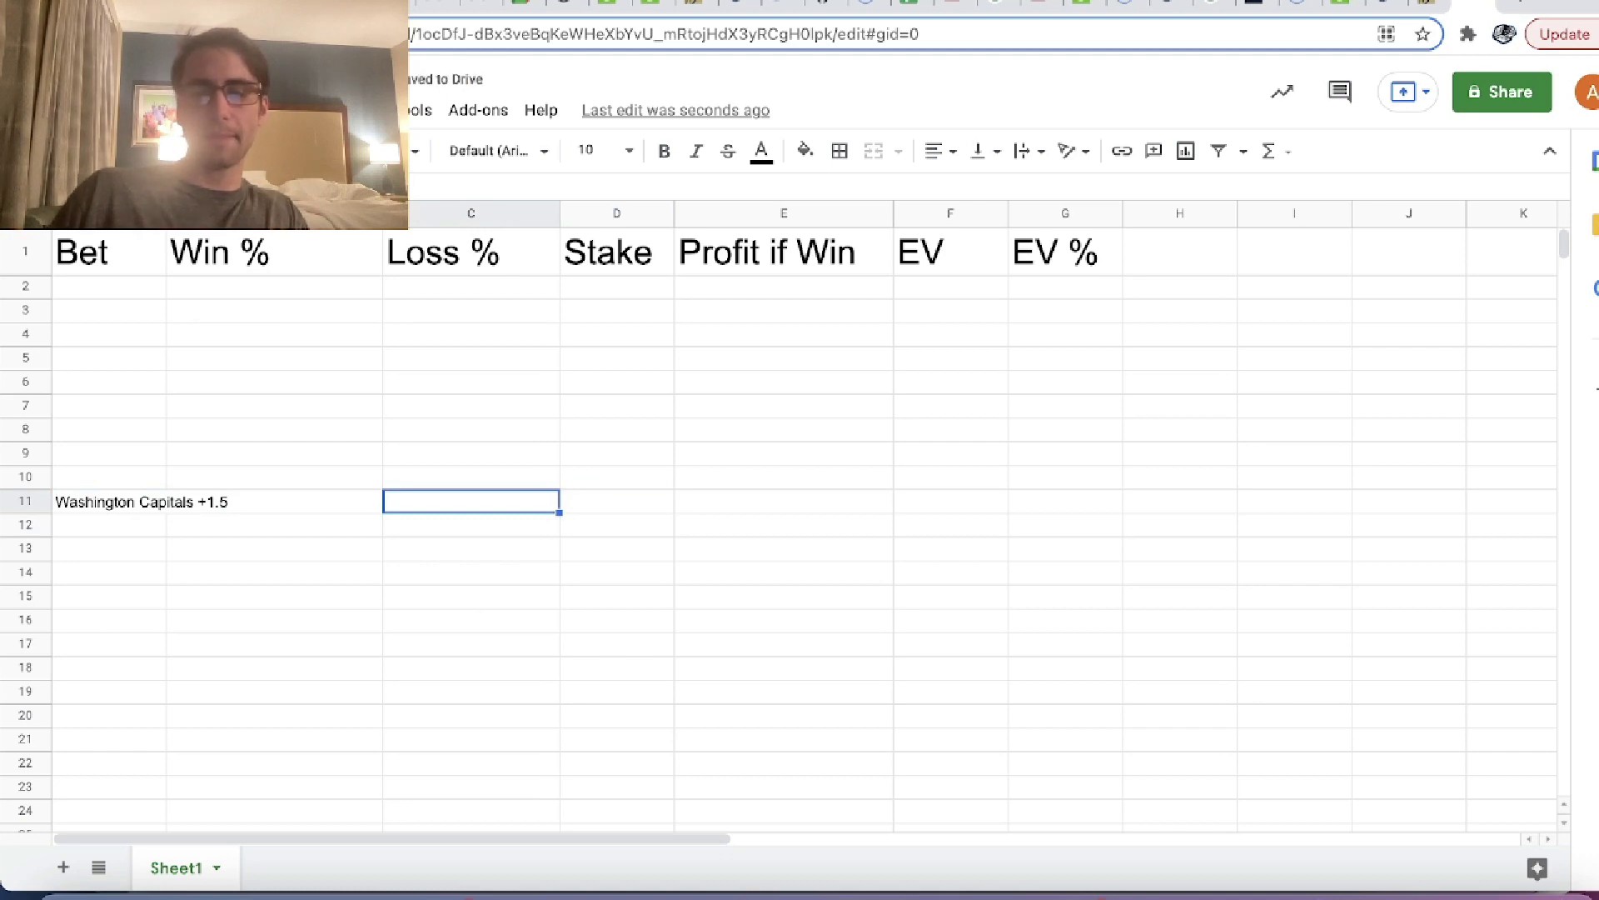
text(.7333)
key(Return)
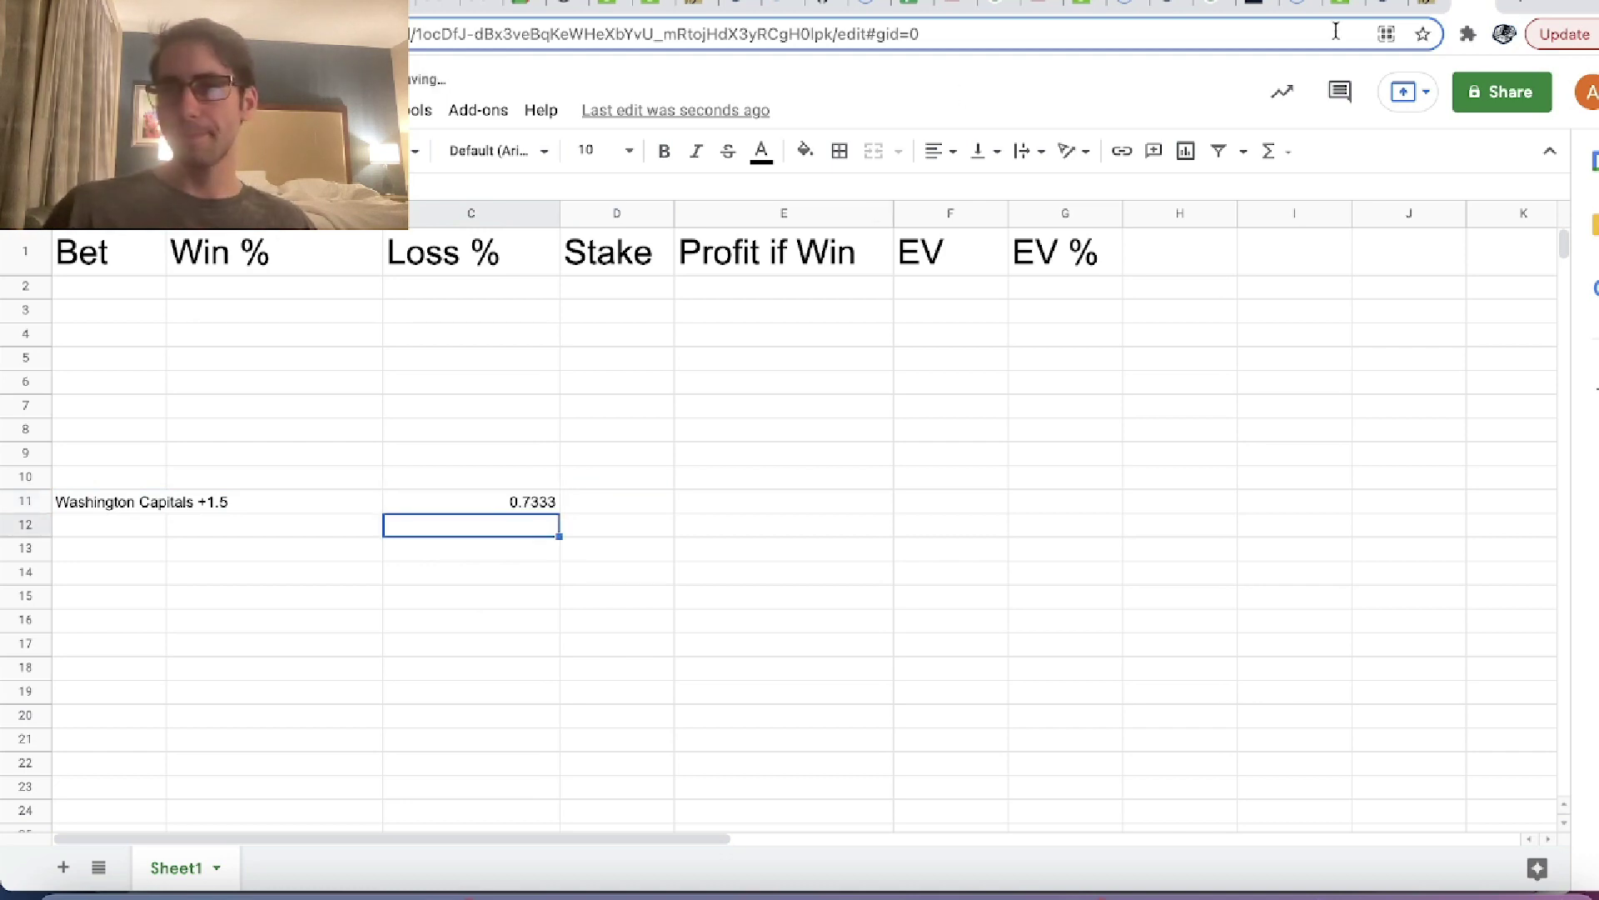
- Go back to the OddsJam odds converter and convert American odds of +360 to an implied probability
key(ctrl+shift+Tab)
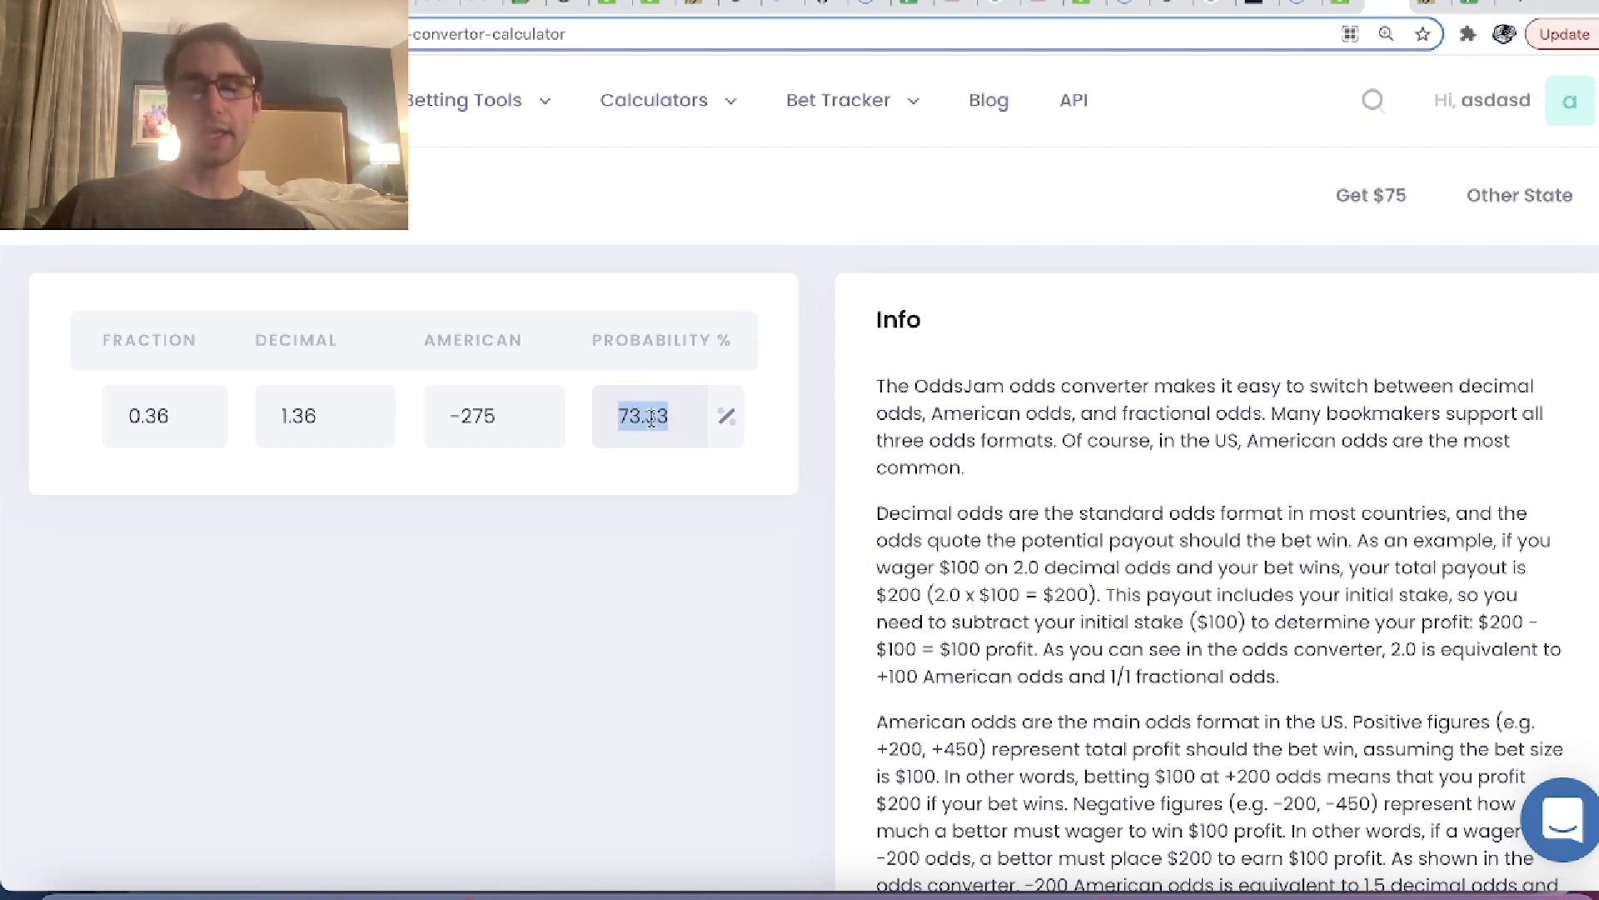
double_click(476, 414)
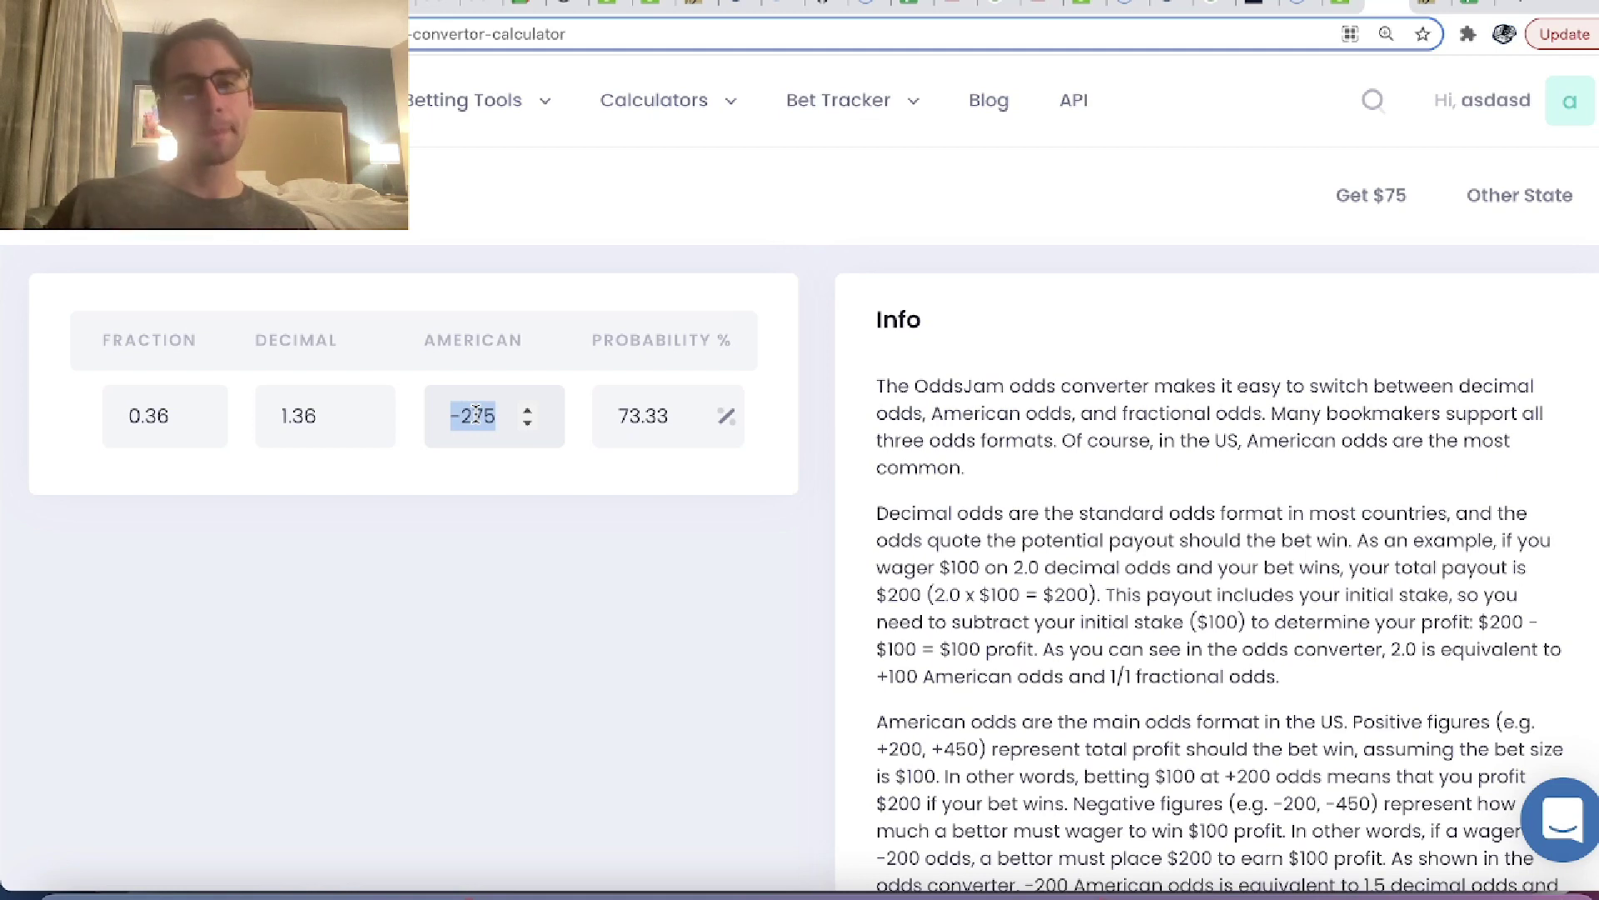
text(+36)
text(0)
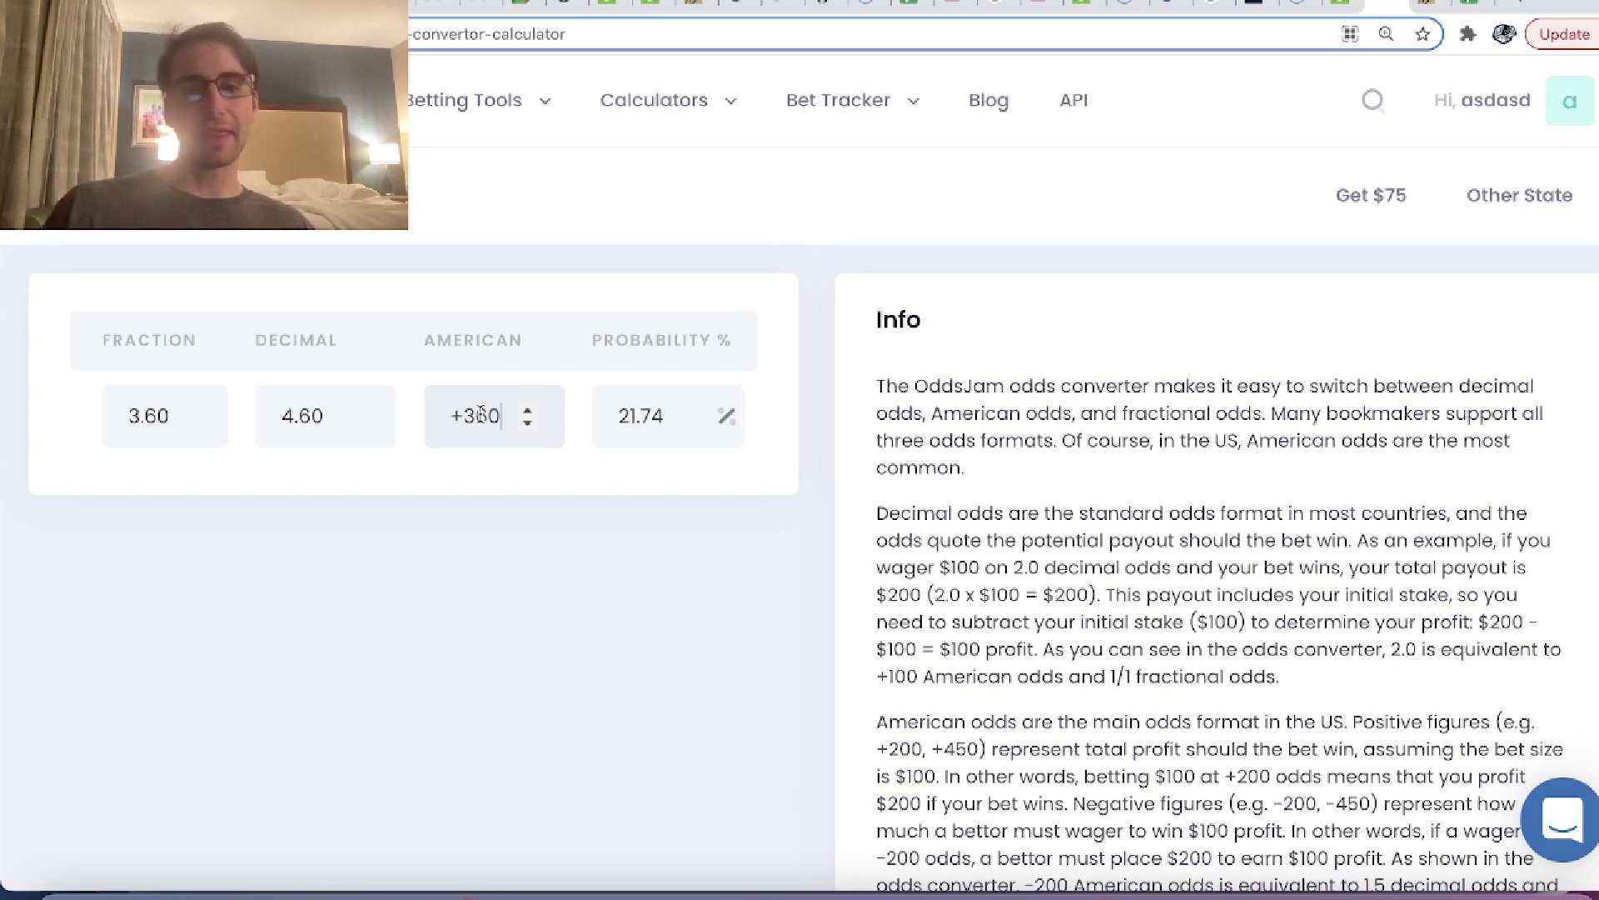
key(ctrl+a)
key(Tab)
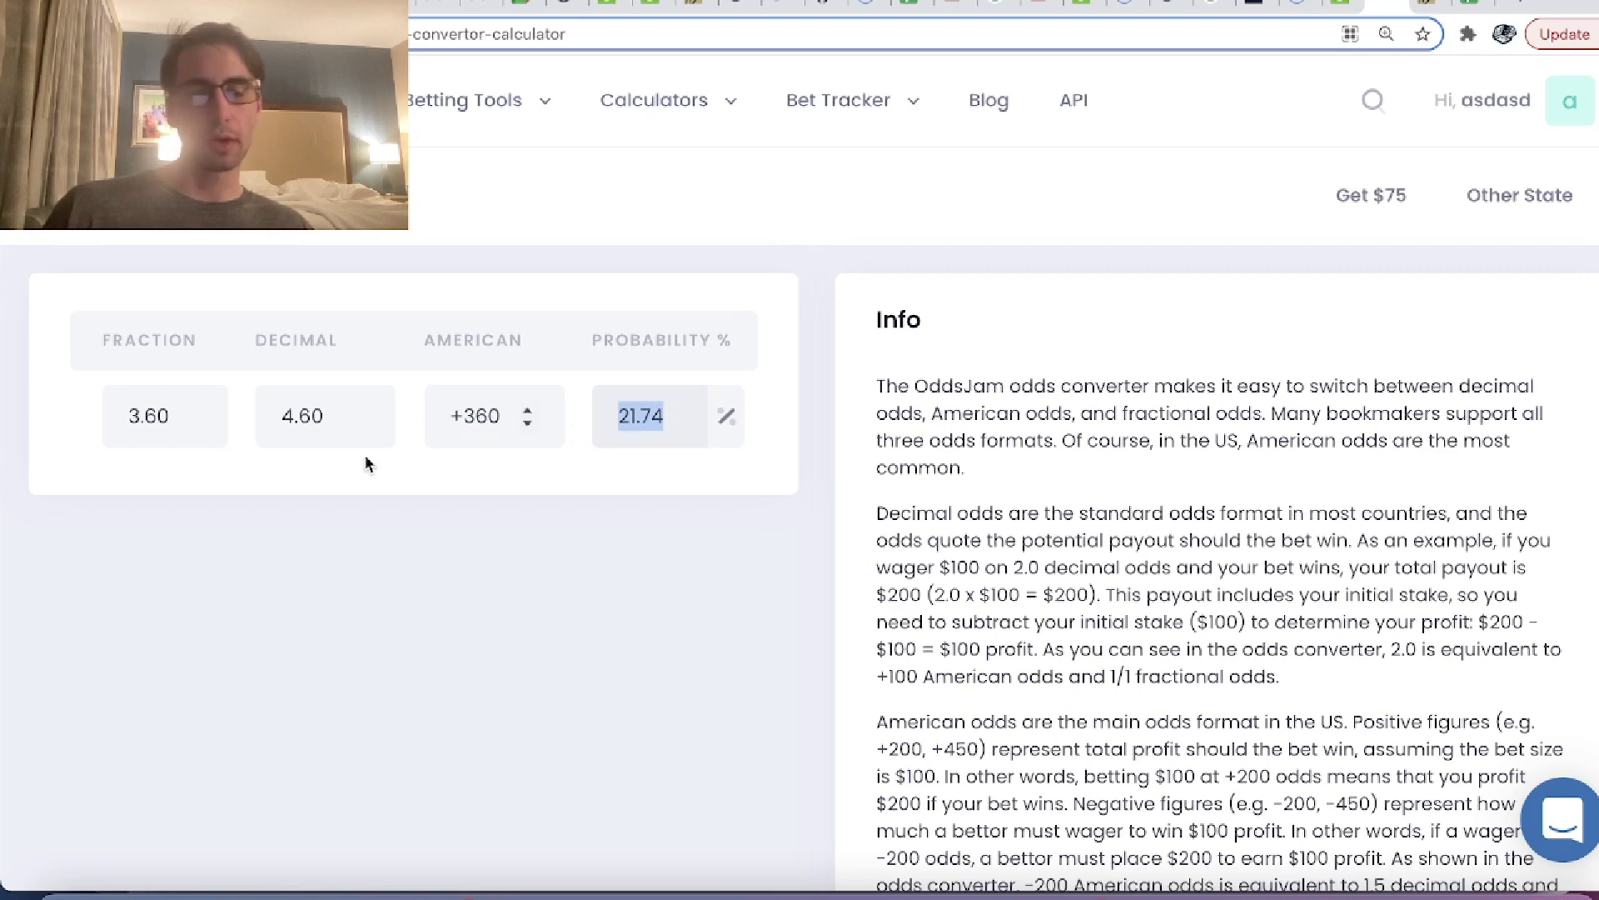
- Switch to the spreadsheet and enter "Washington Football Team +360" in cell A12
click(1432, 7)
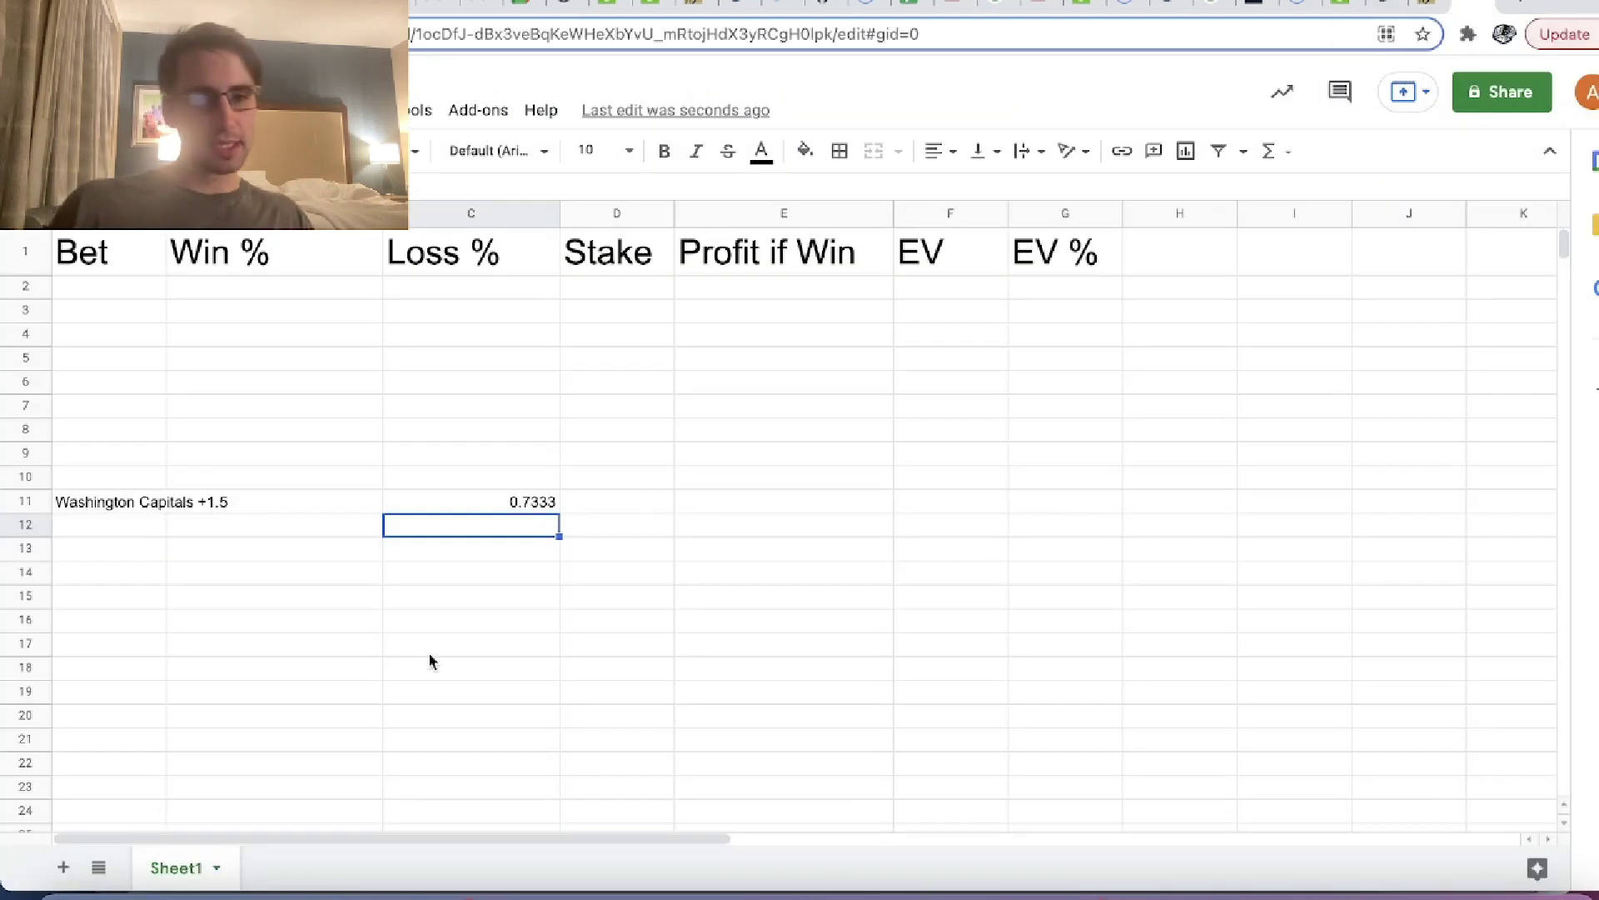
click(125, 525)
text(Washi)
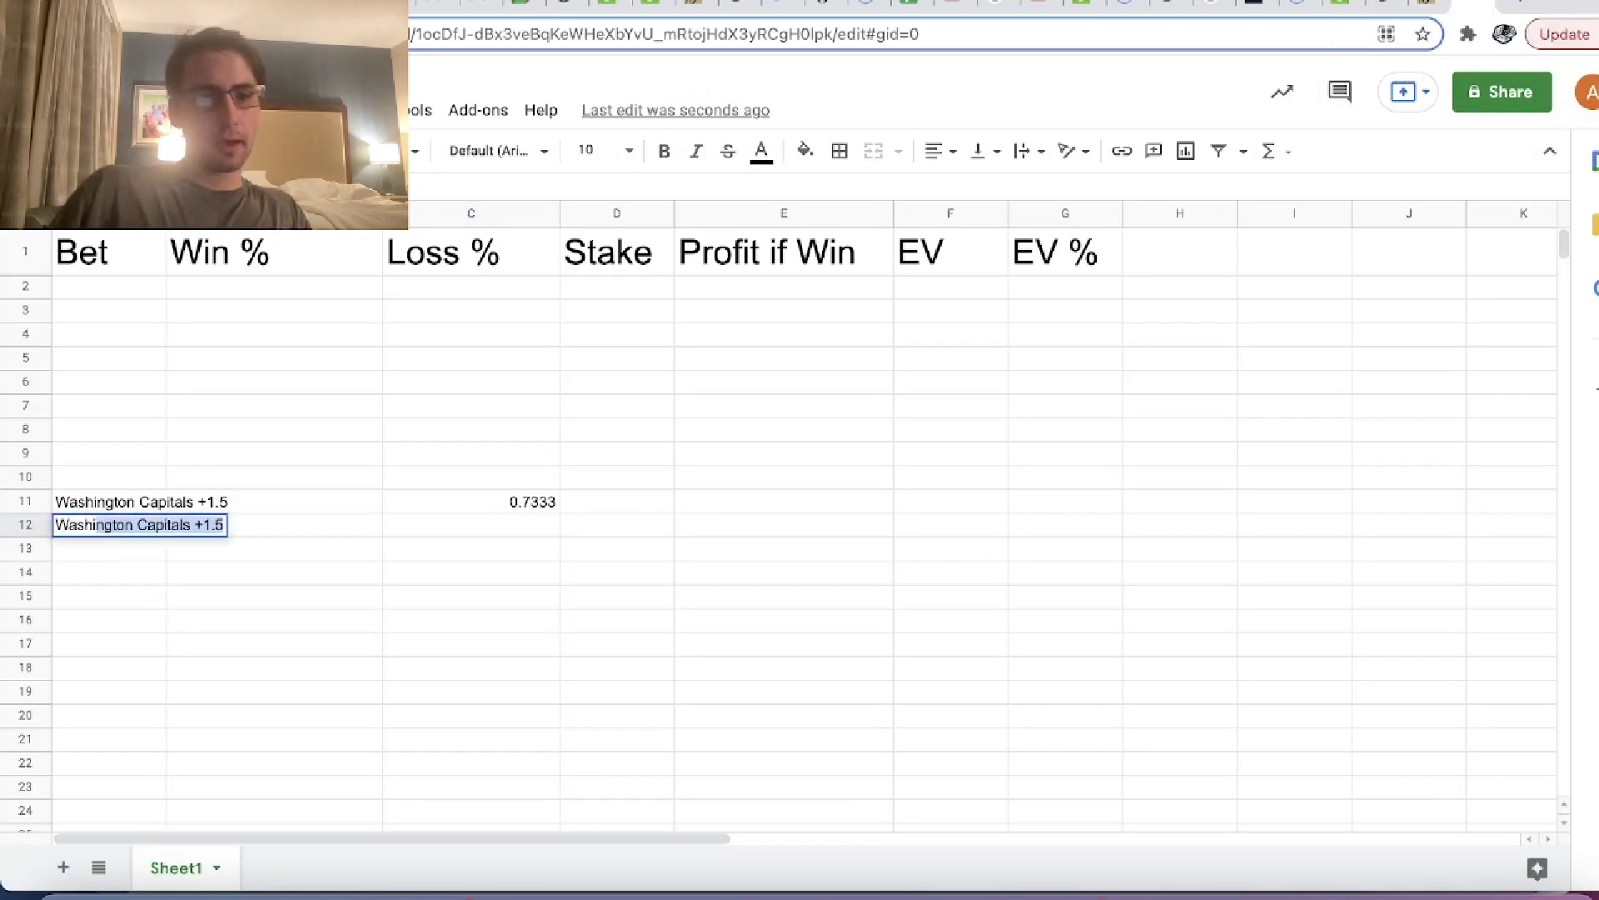
text(ngton Football Te)
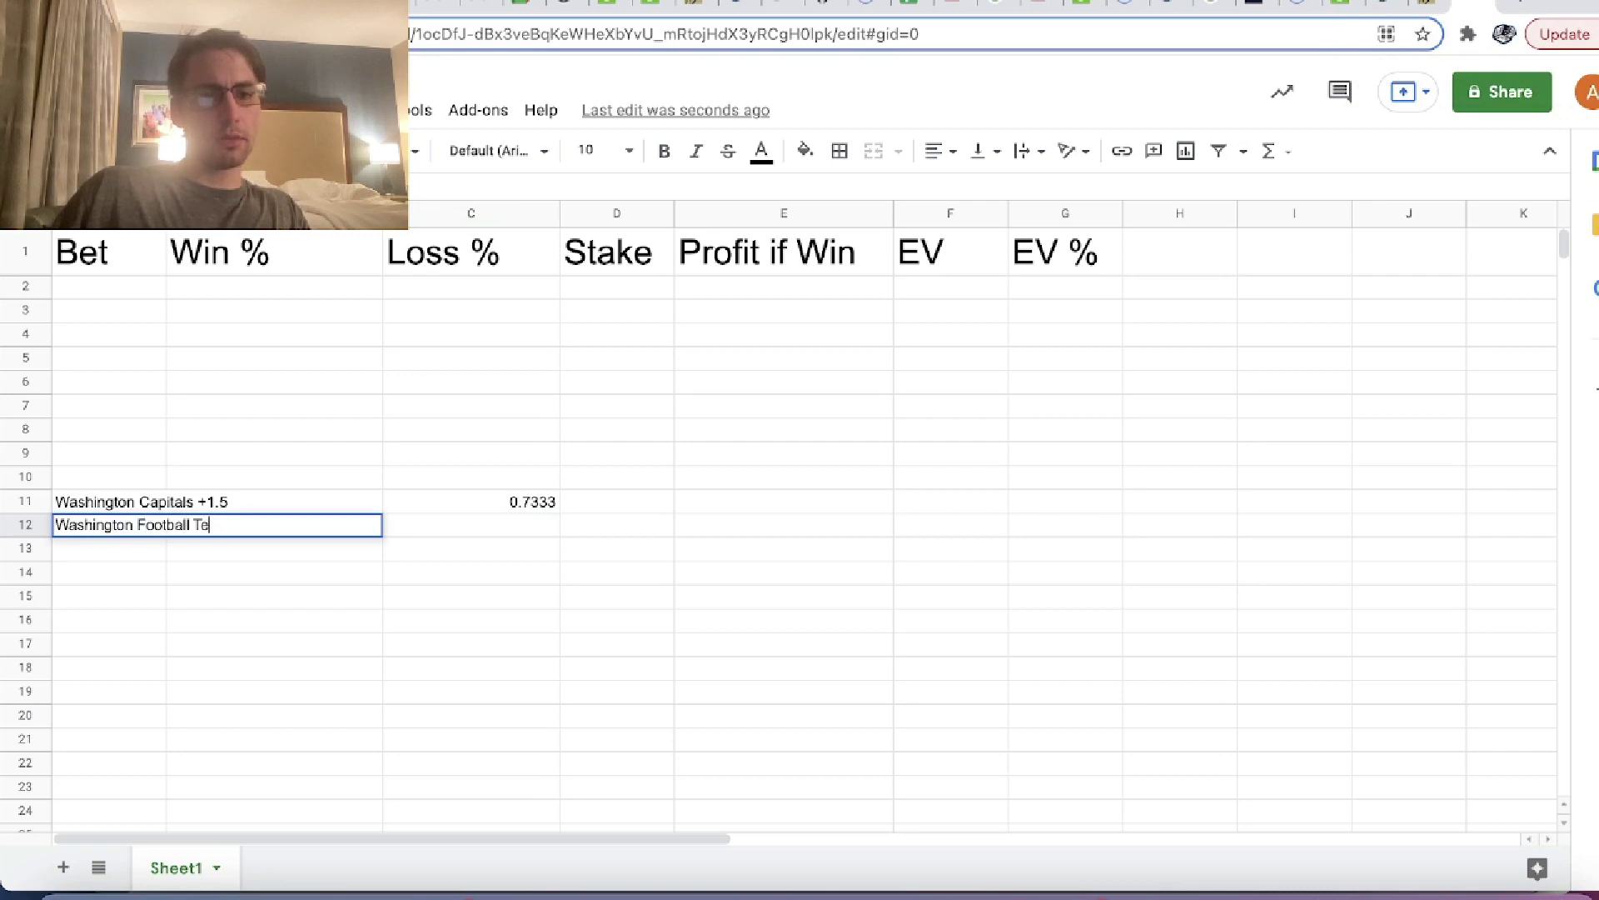
text(am +360)
key(Return)
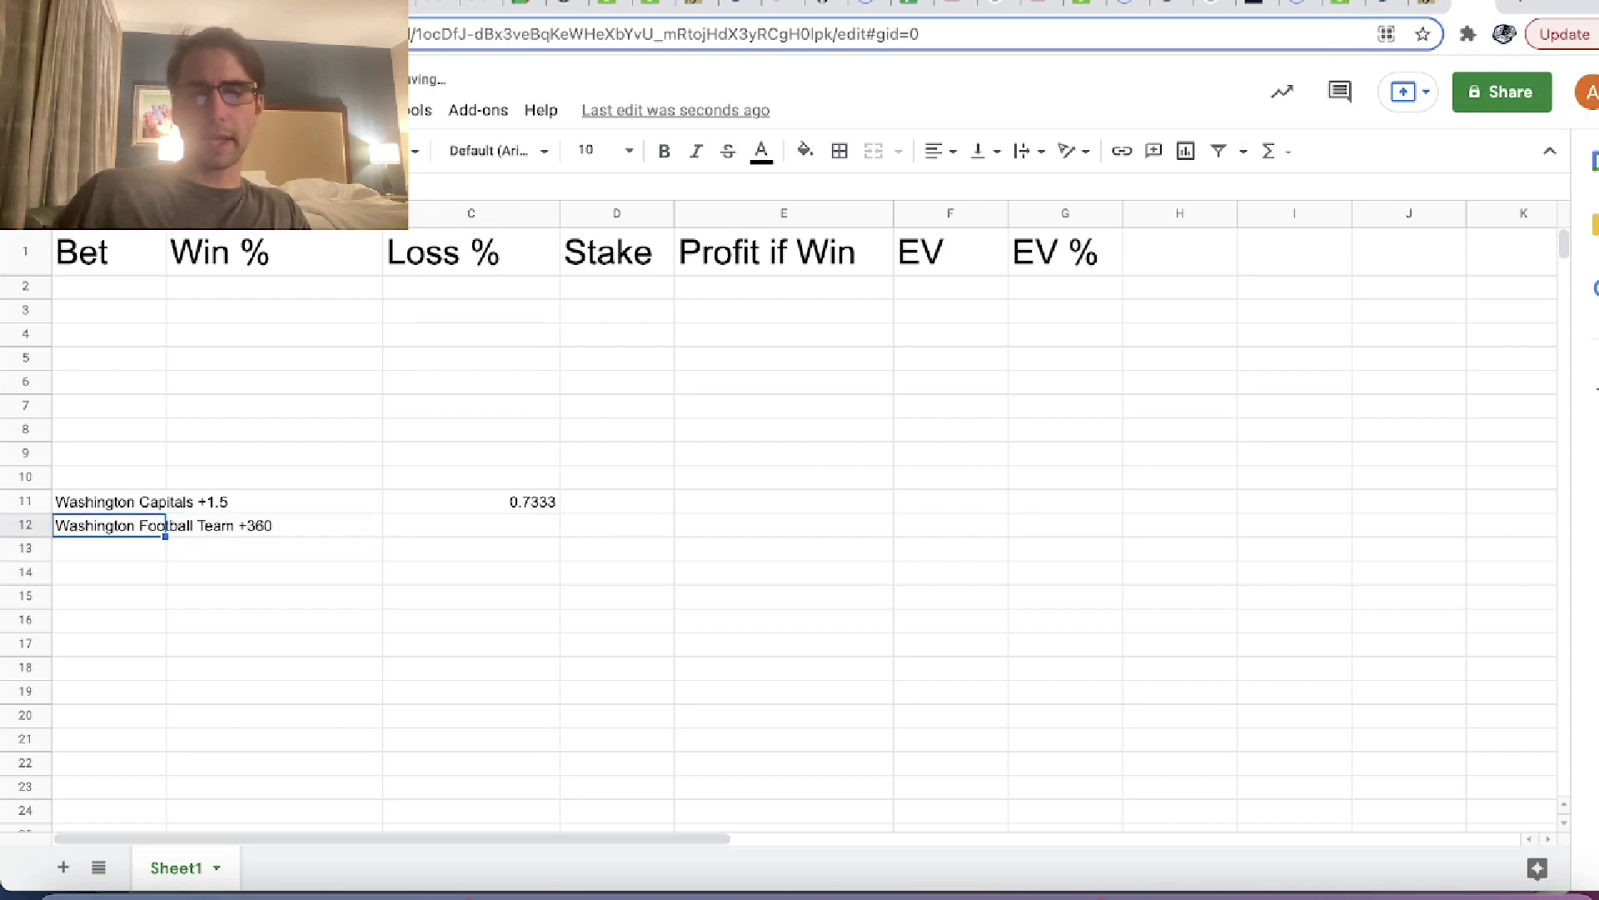
- Recheck the implied probability of +360 in the odds converter and enter .2174 in cell C12
click(471, 525)
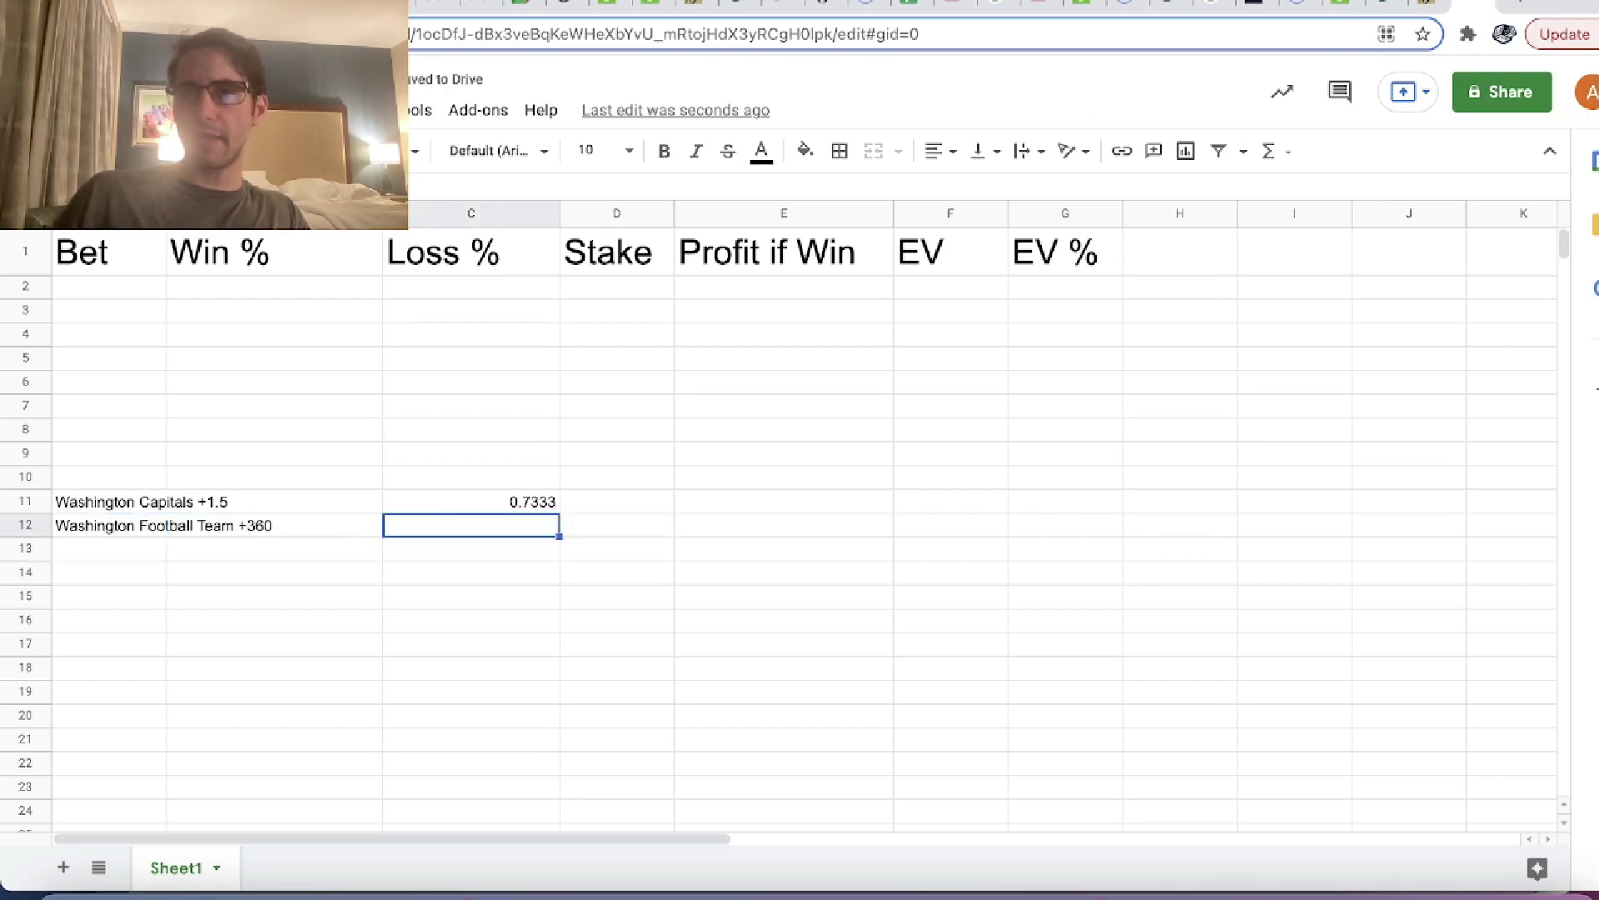
click(1430, 5)
click(1402, 5)
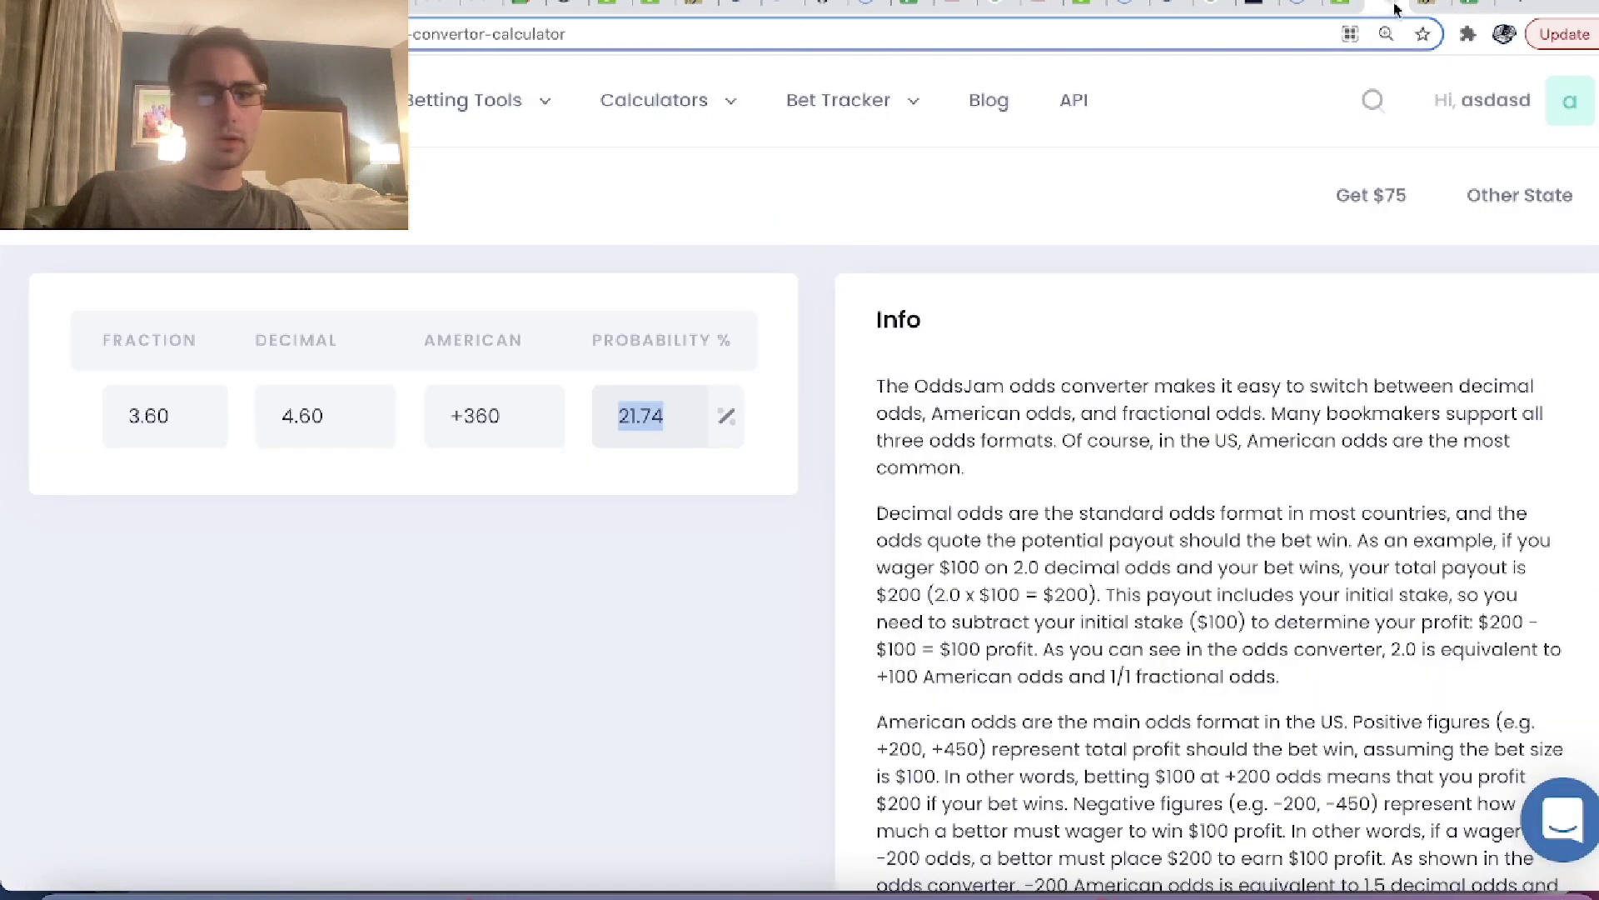
click(1473, 7)
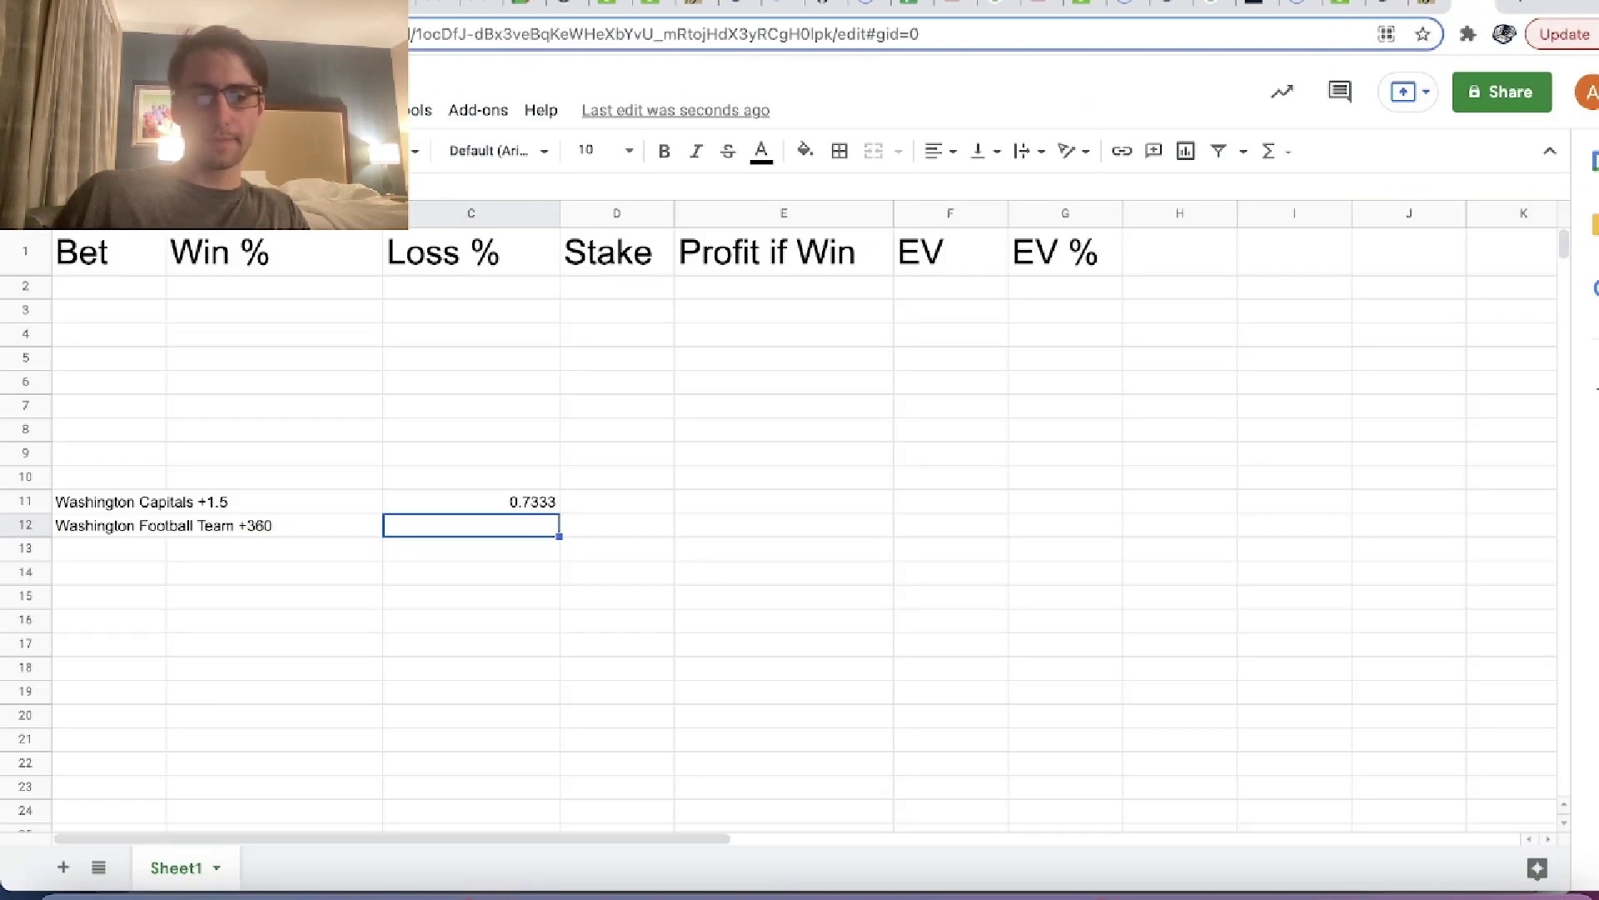
text(.2174)
key(Return)
- Add the heading "Win % Bet" in cell C10 above the two probabilities
key(Up)
key(Up)
key(Up)
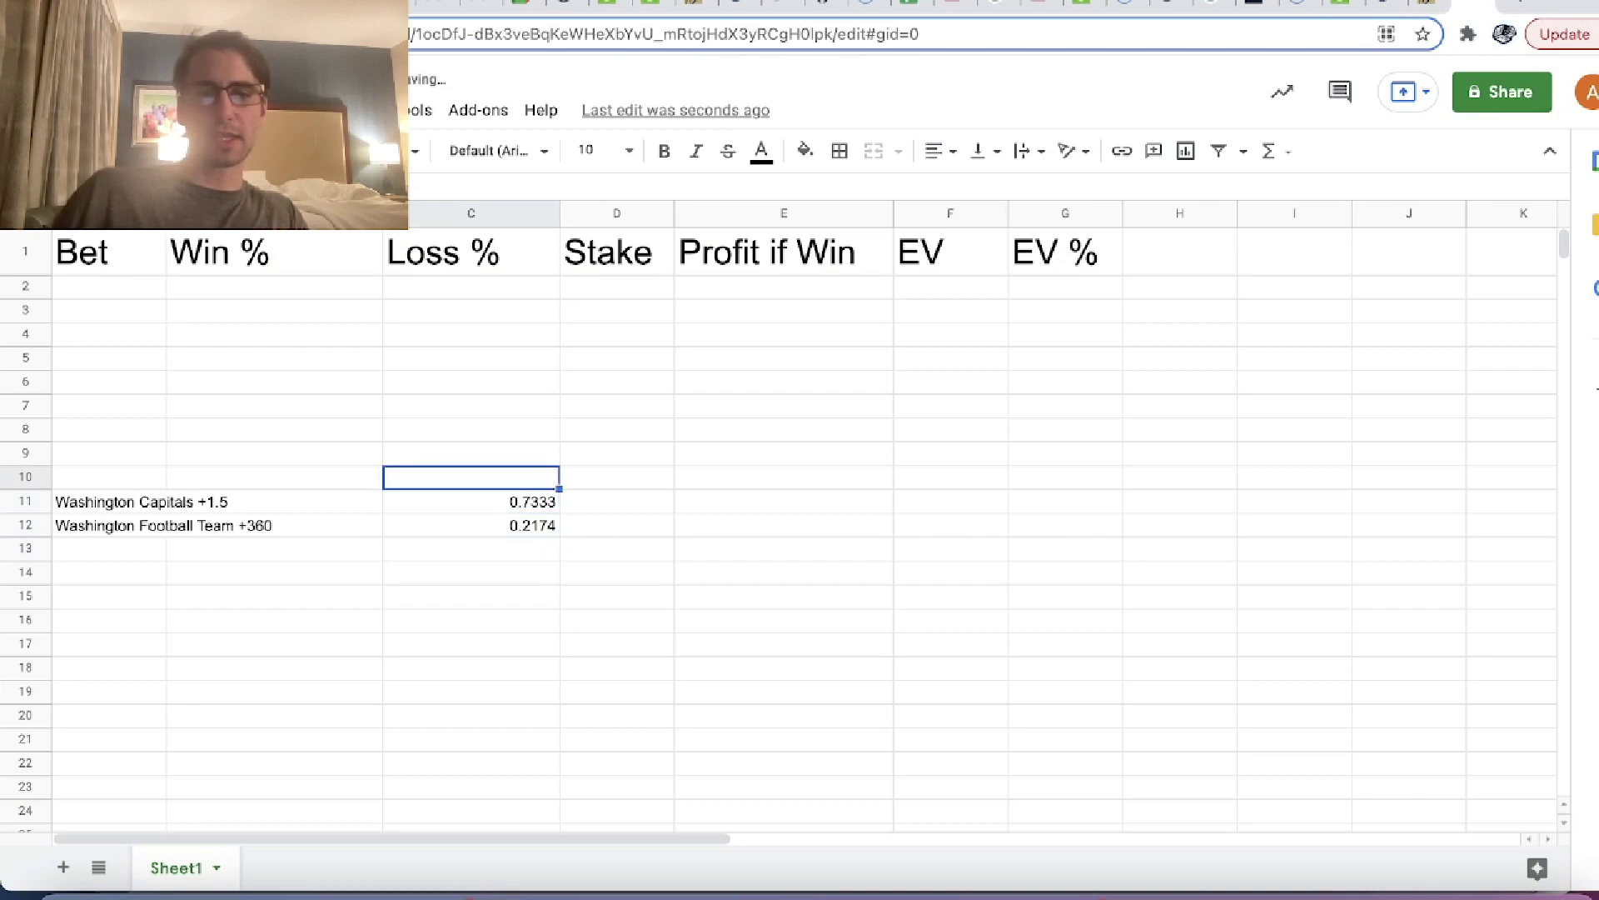
text(Win % )
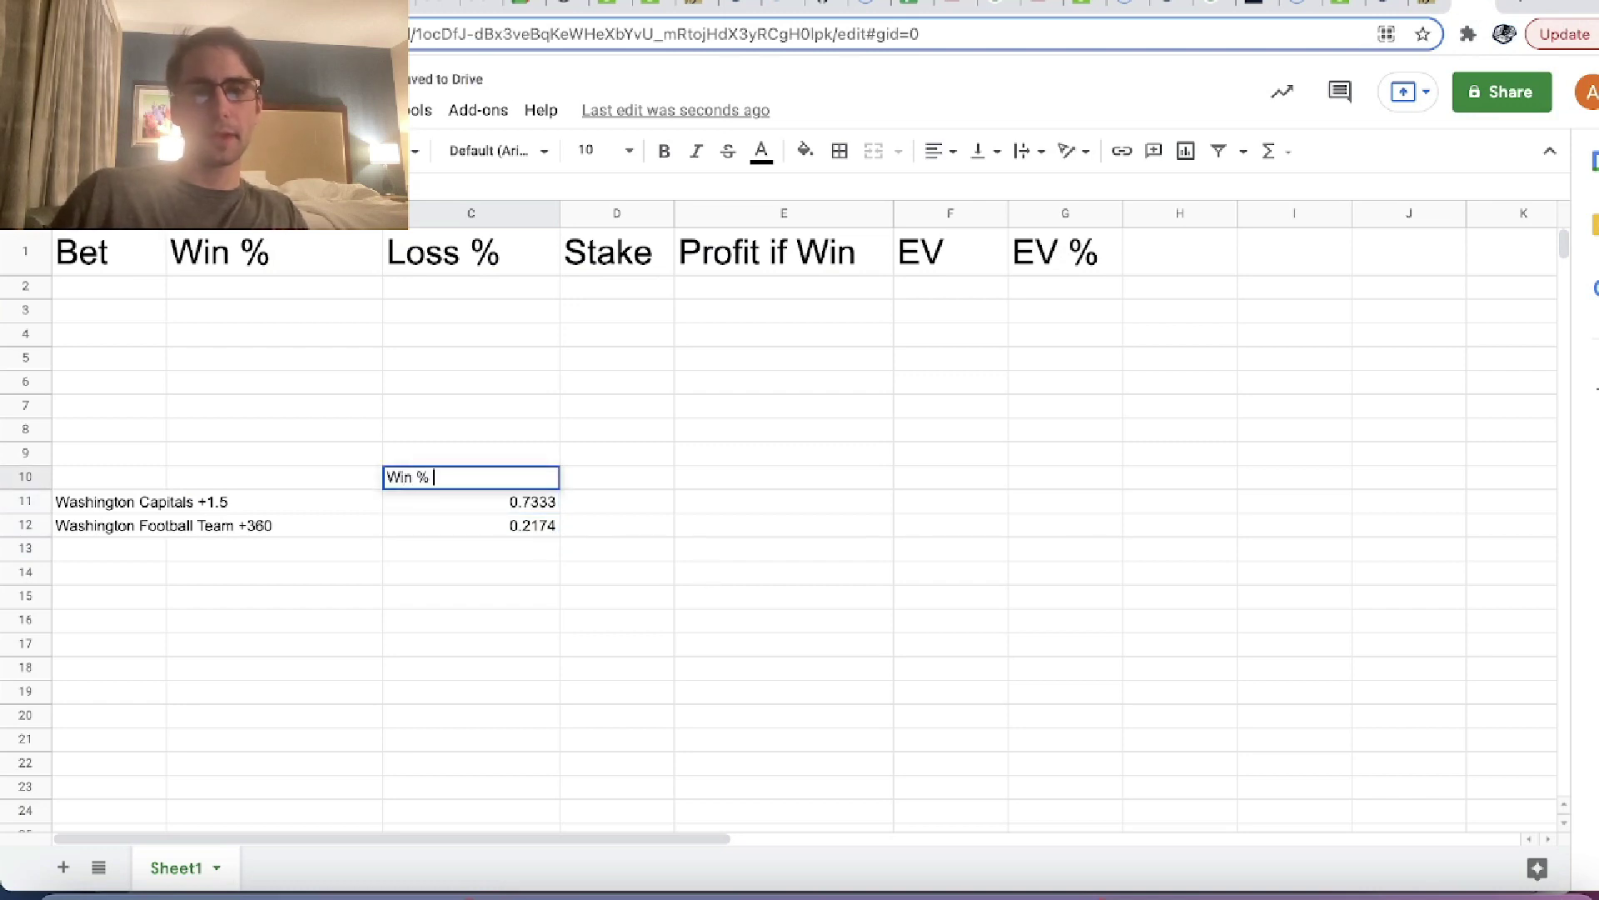
text(Bet)
key(Return)
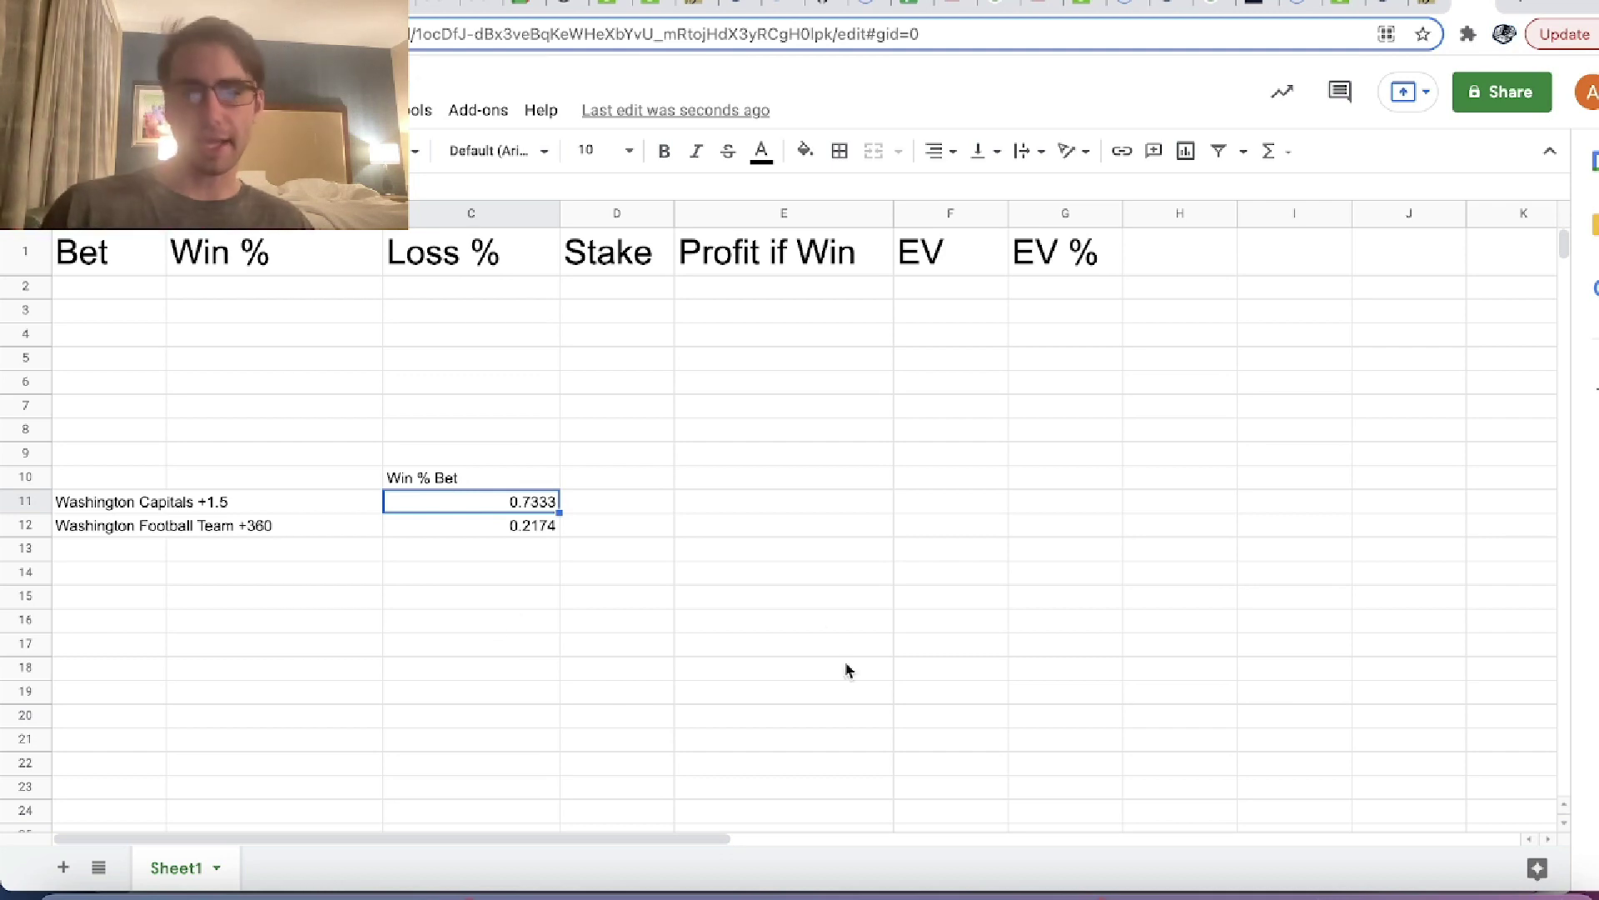
- Format rows 10 to 12 as bold at font size 18 and widen column B to fit the bet names
drag(38, 477, 30, 524)
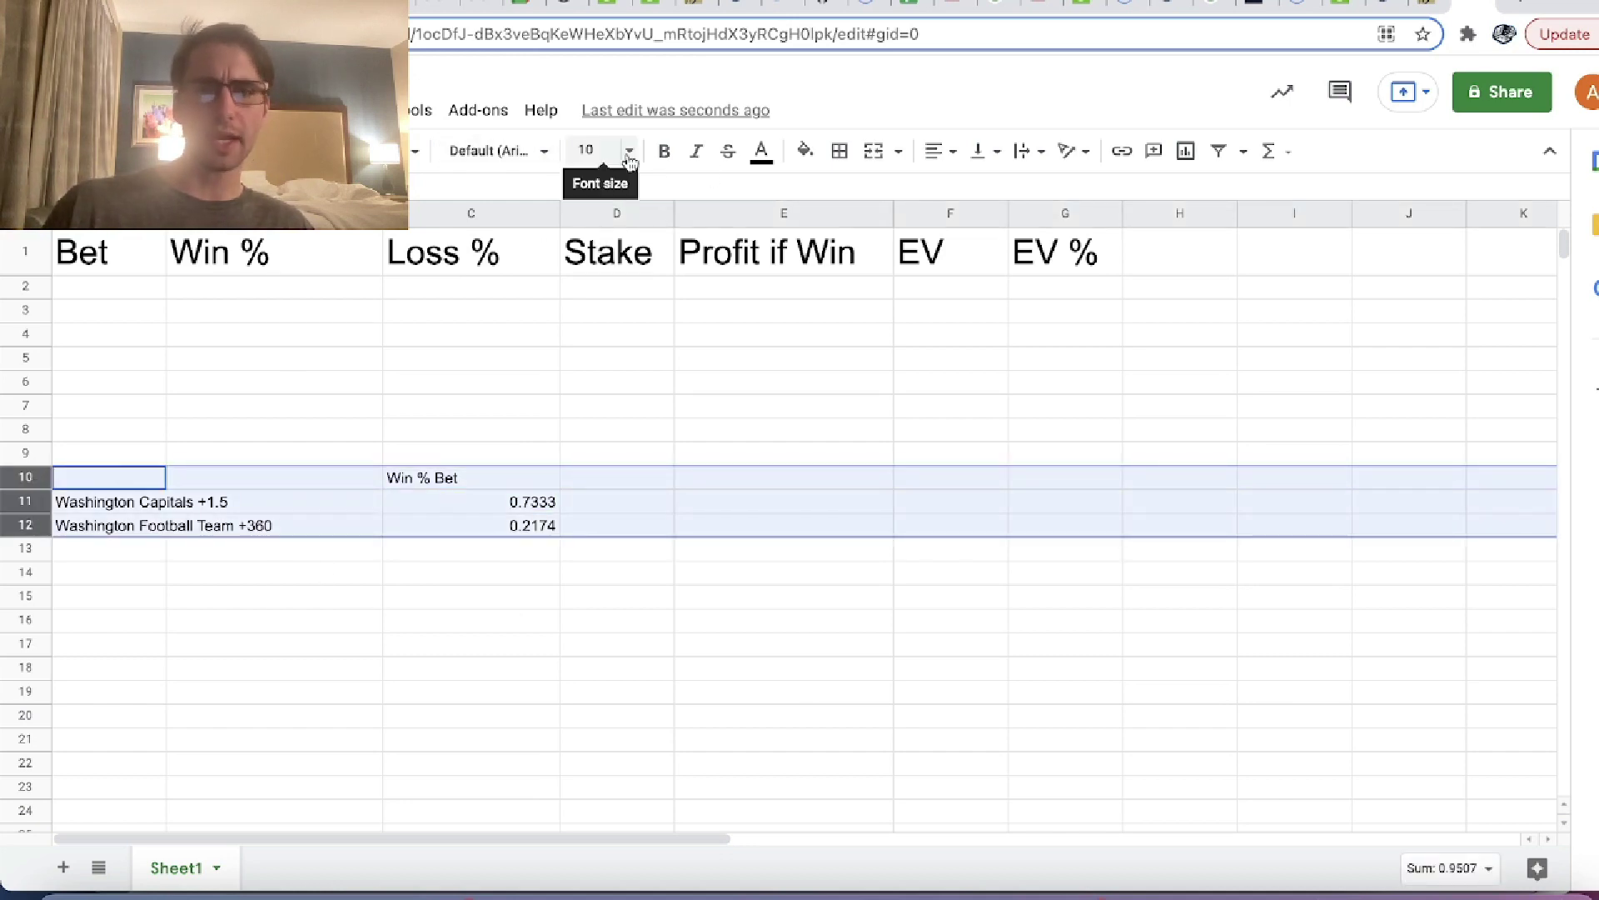
click(666, 153)
click(627, 151)
click(626, 152)
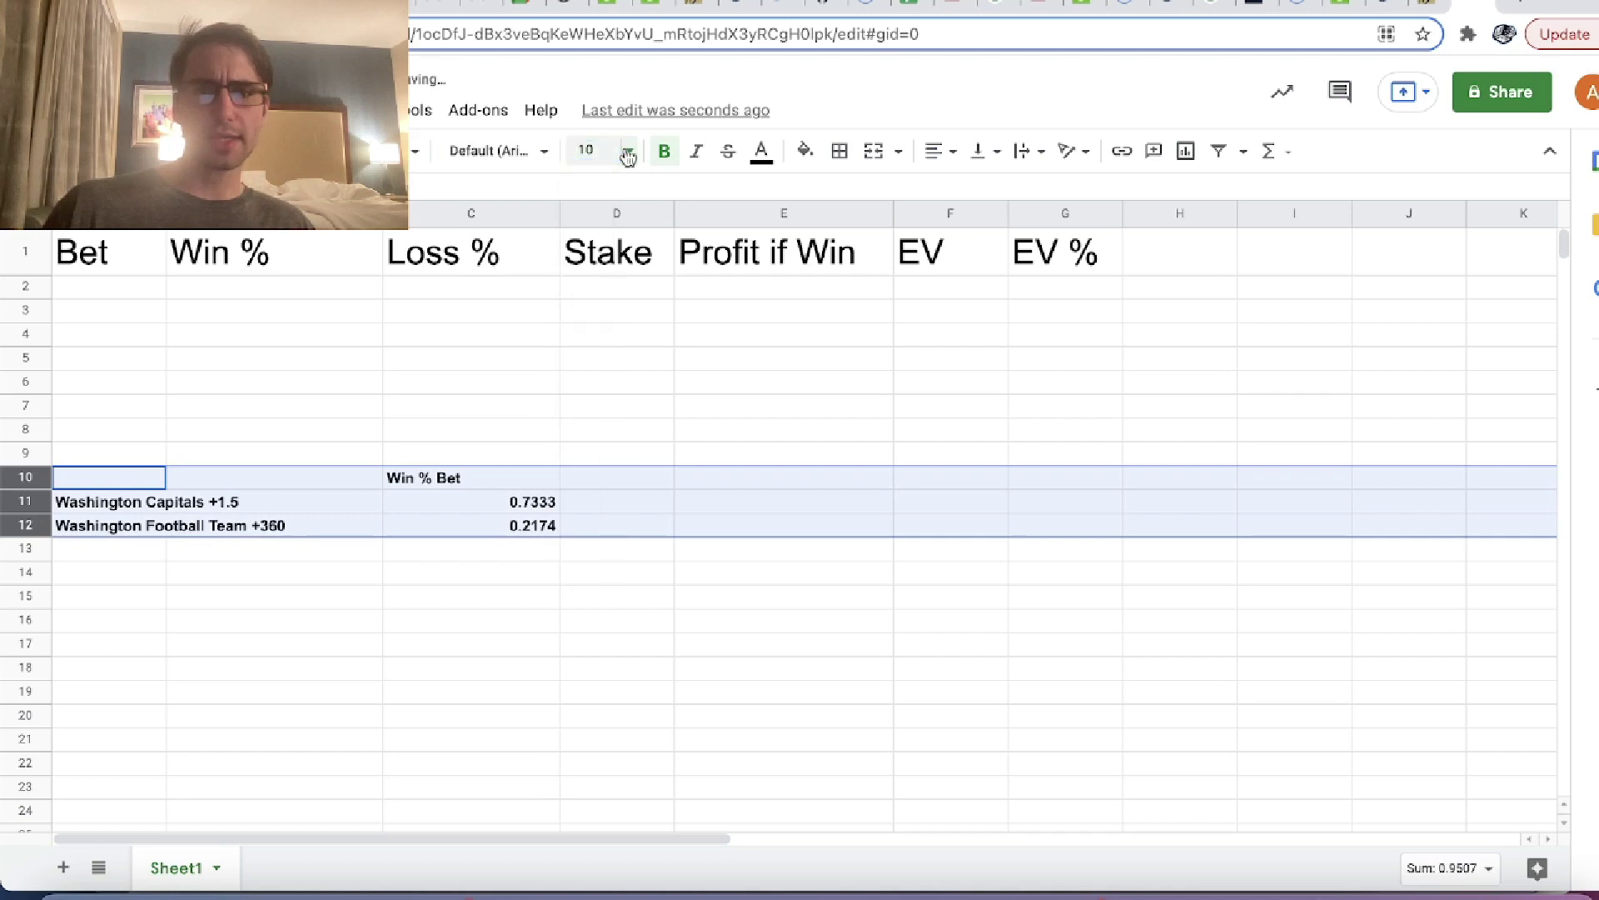
click(627, 152)
click(591, 483)
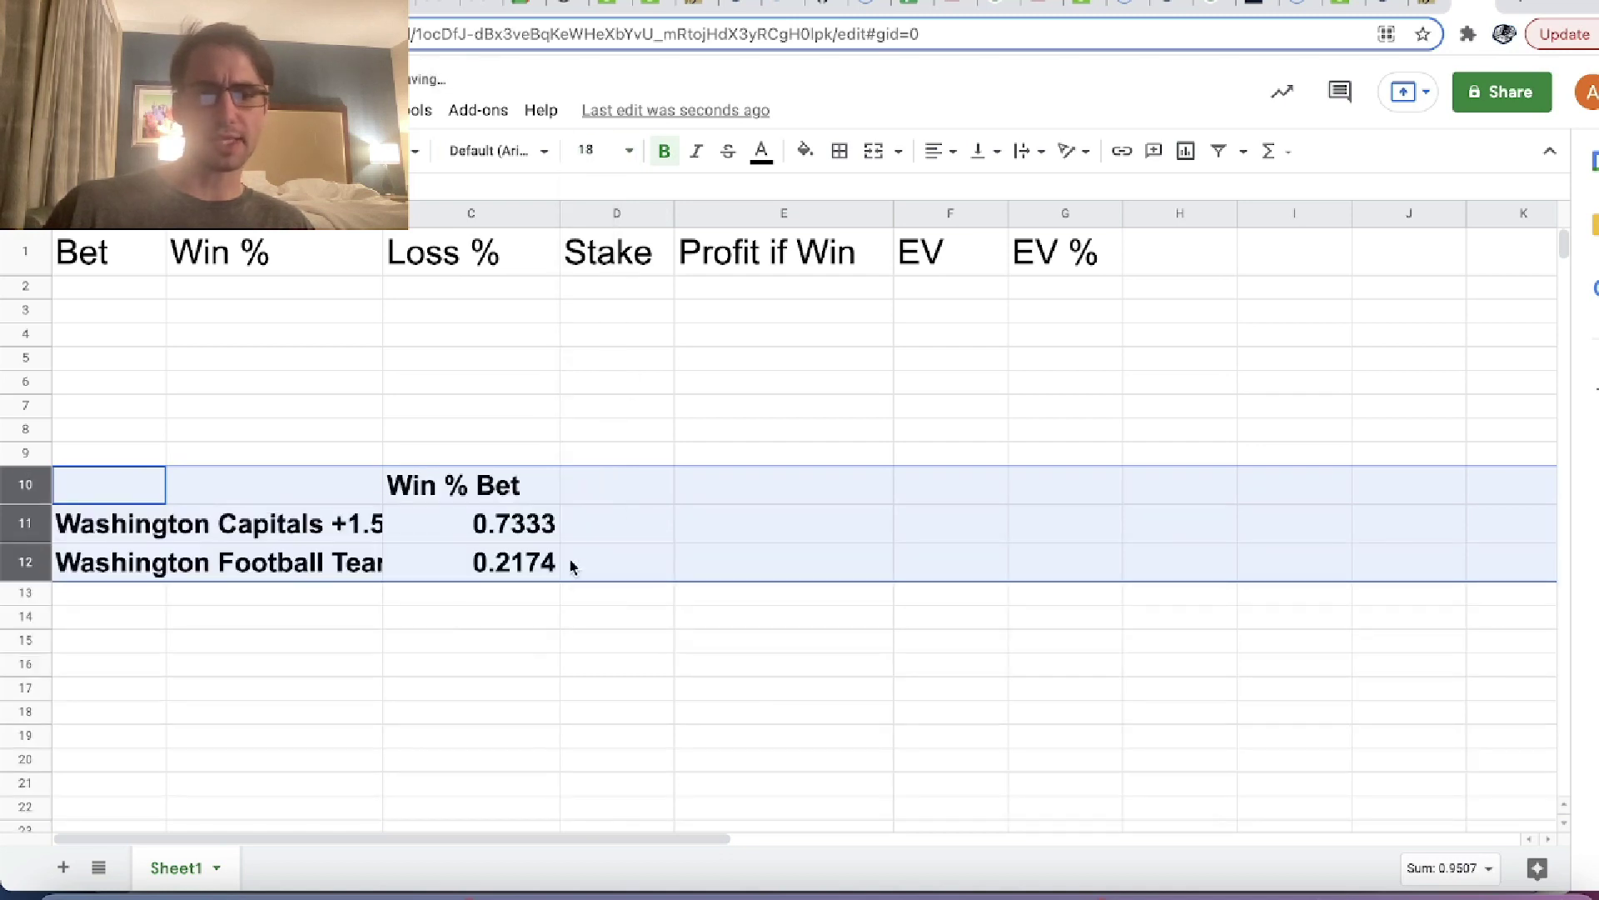
click(489, 572)
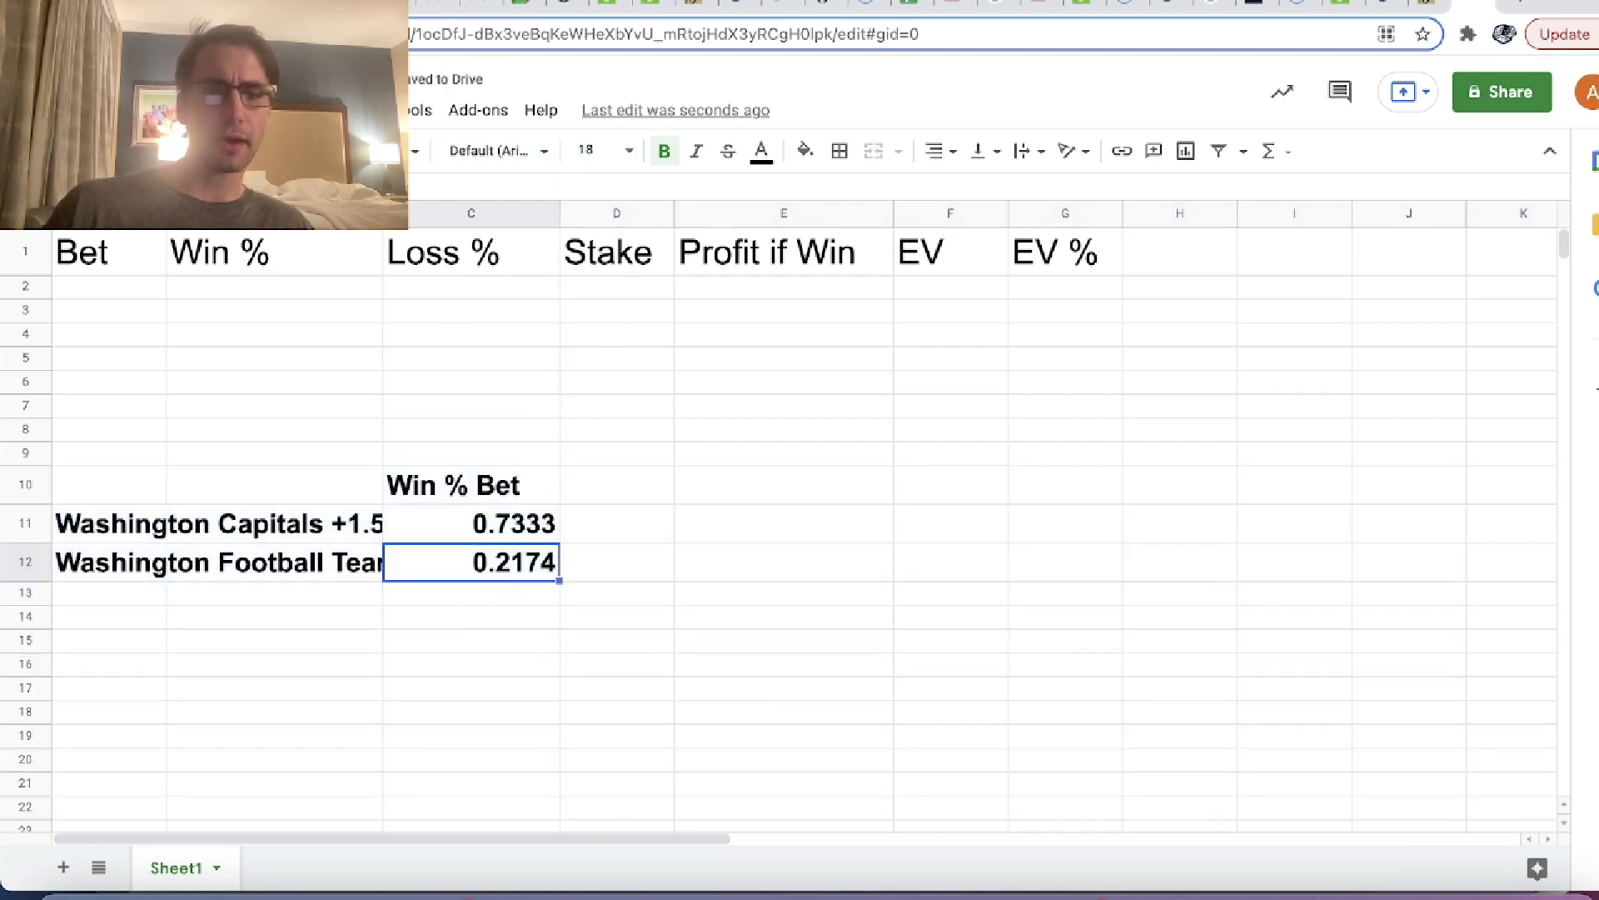
drag(383, 213, 527, 208)
- Calculate the parlay's combined win probability in cell E10 with the formula =C11*C12
drag(653, 524, 646, 569)
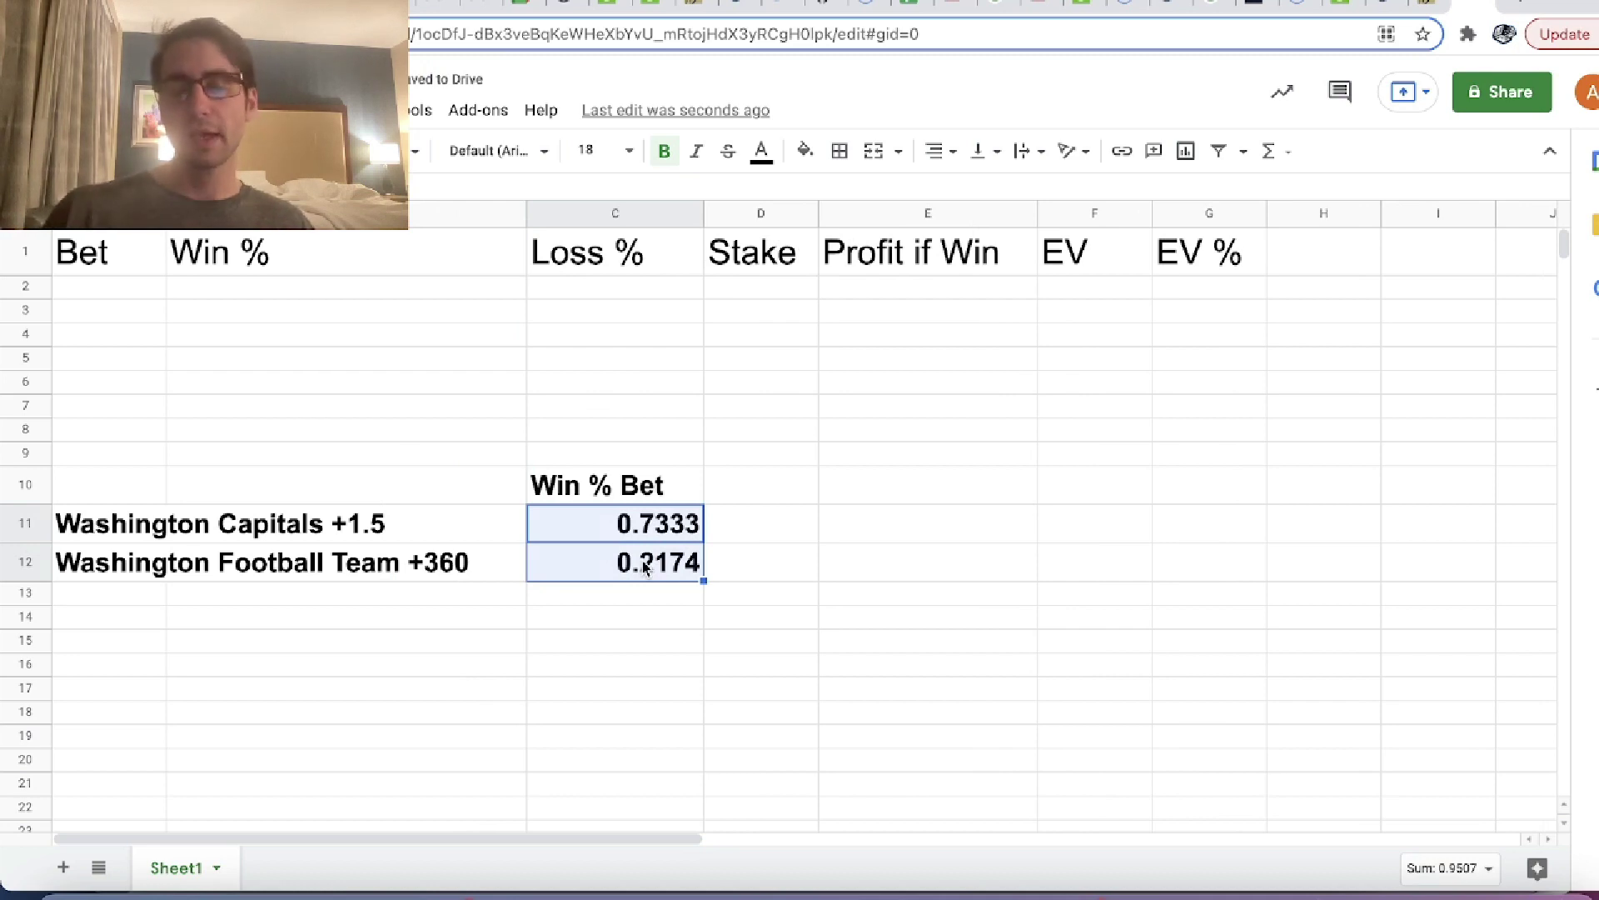
click(933, 479)
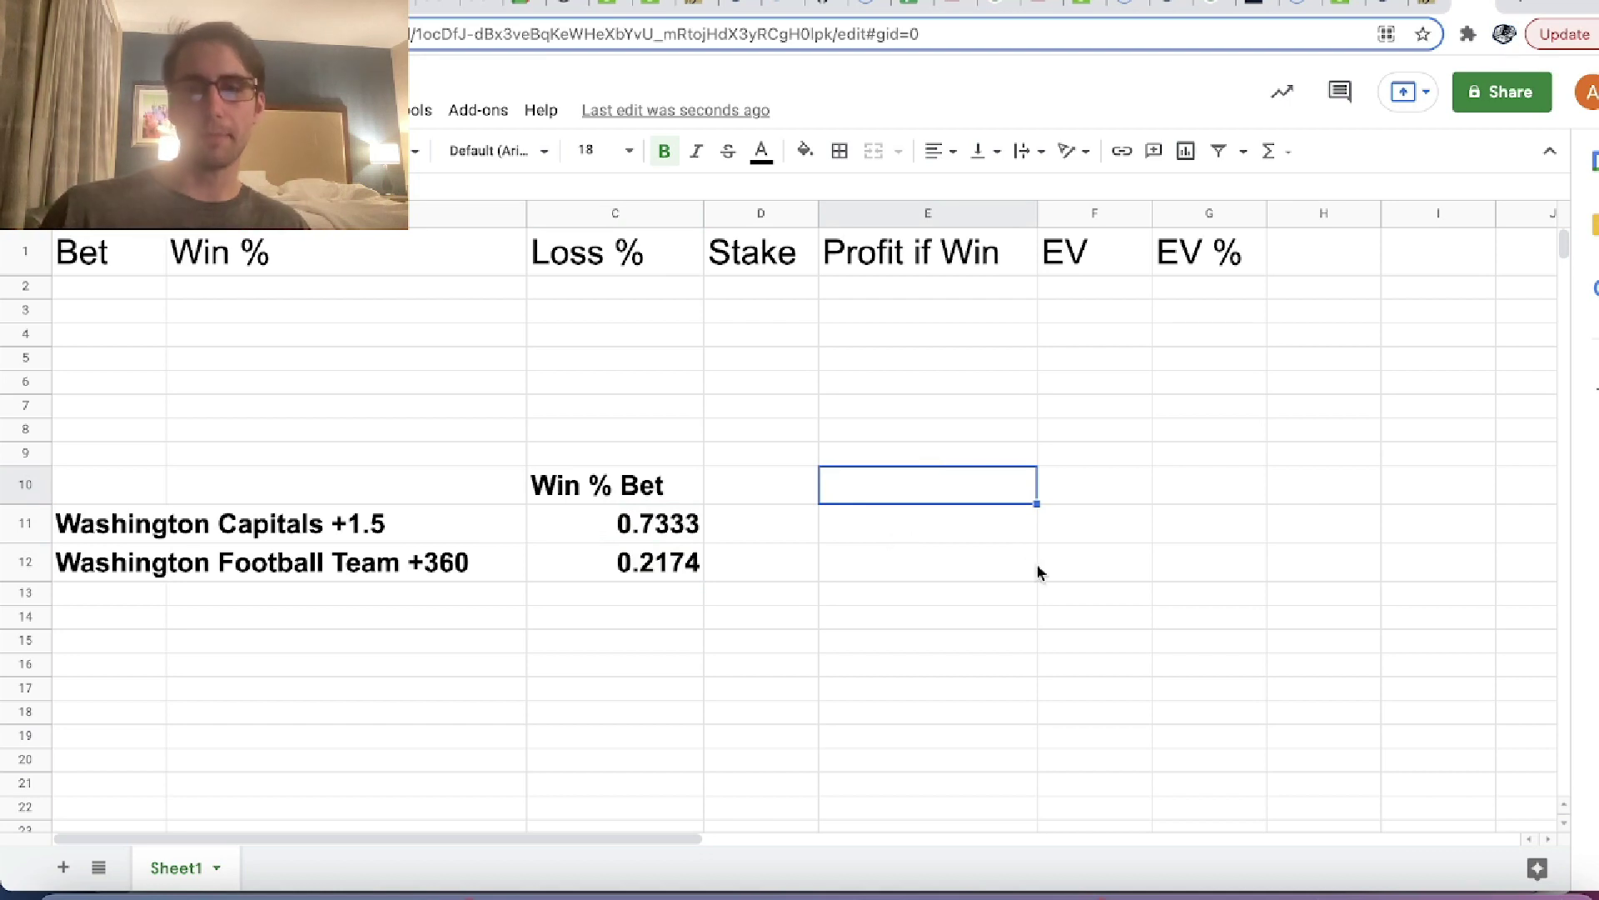
text(=)
key(Down)
key(Left)
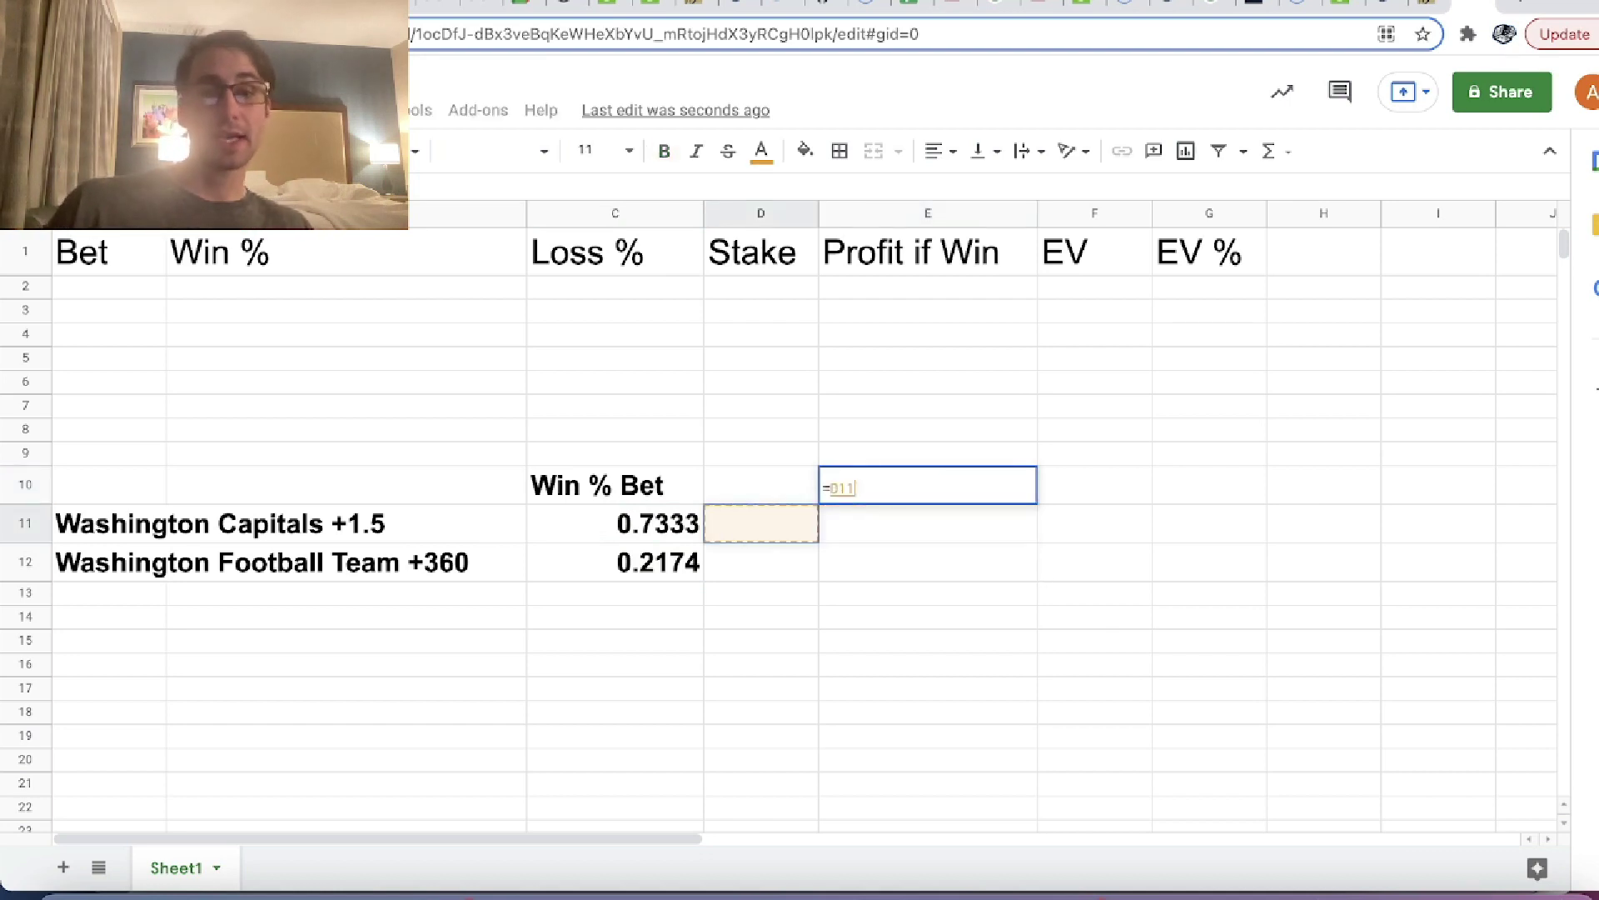
key(Left)
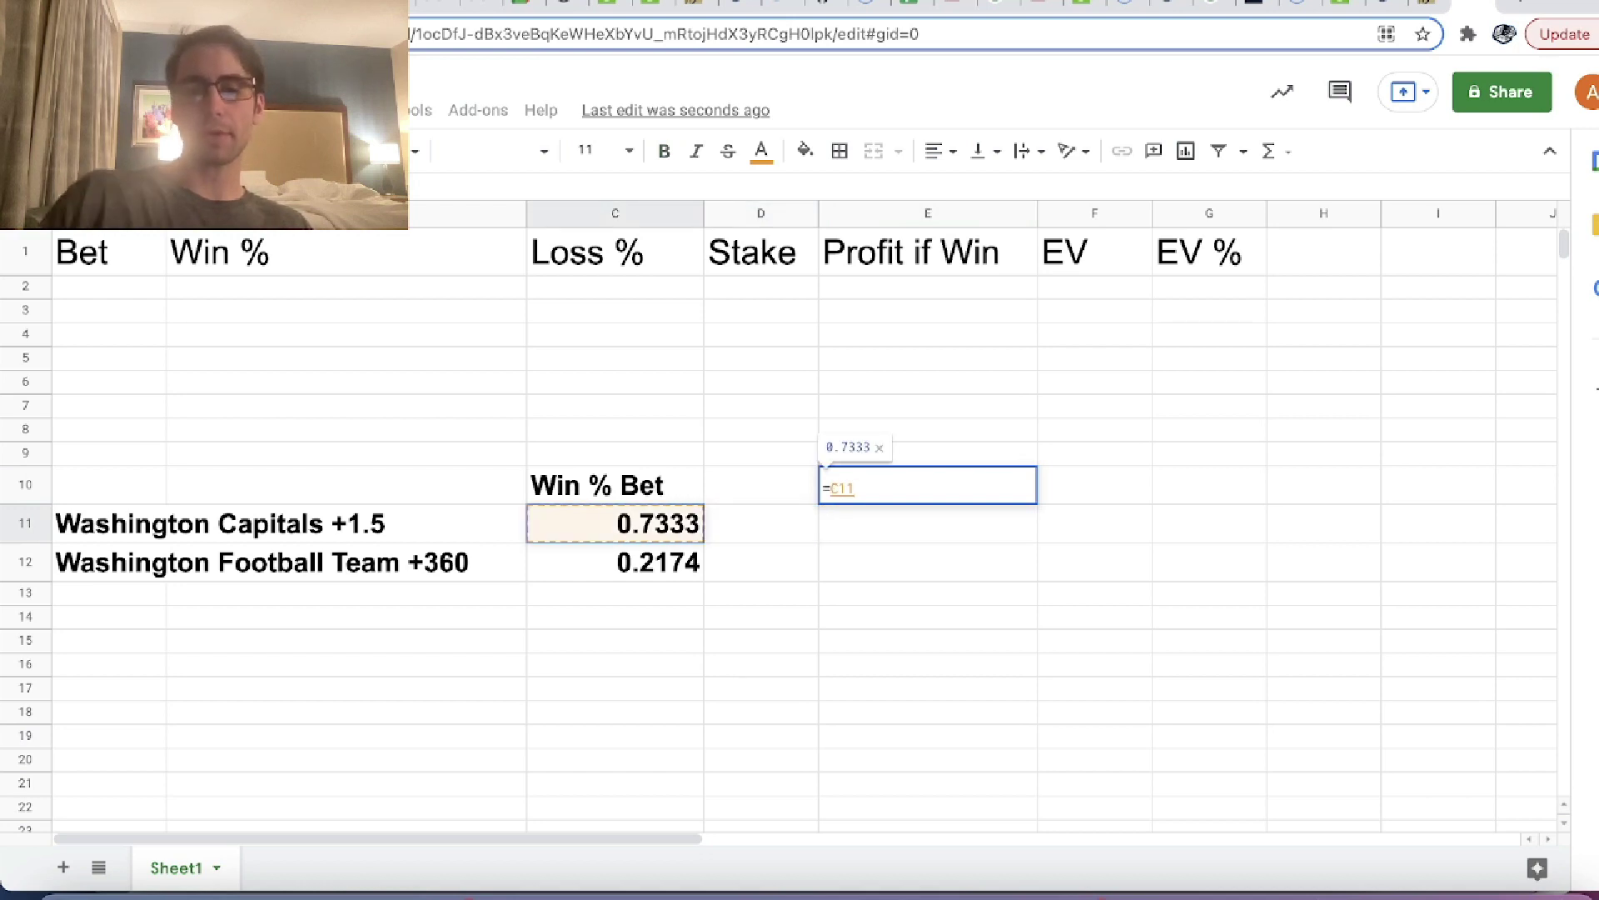
text(*)
key(Down)
key(Down)
key(Left)
key(Left)
key(Left)
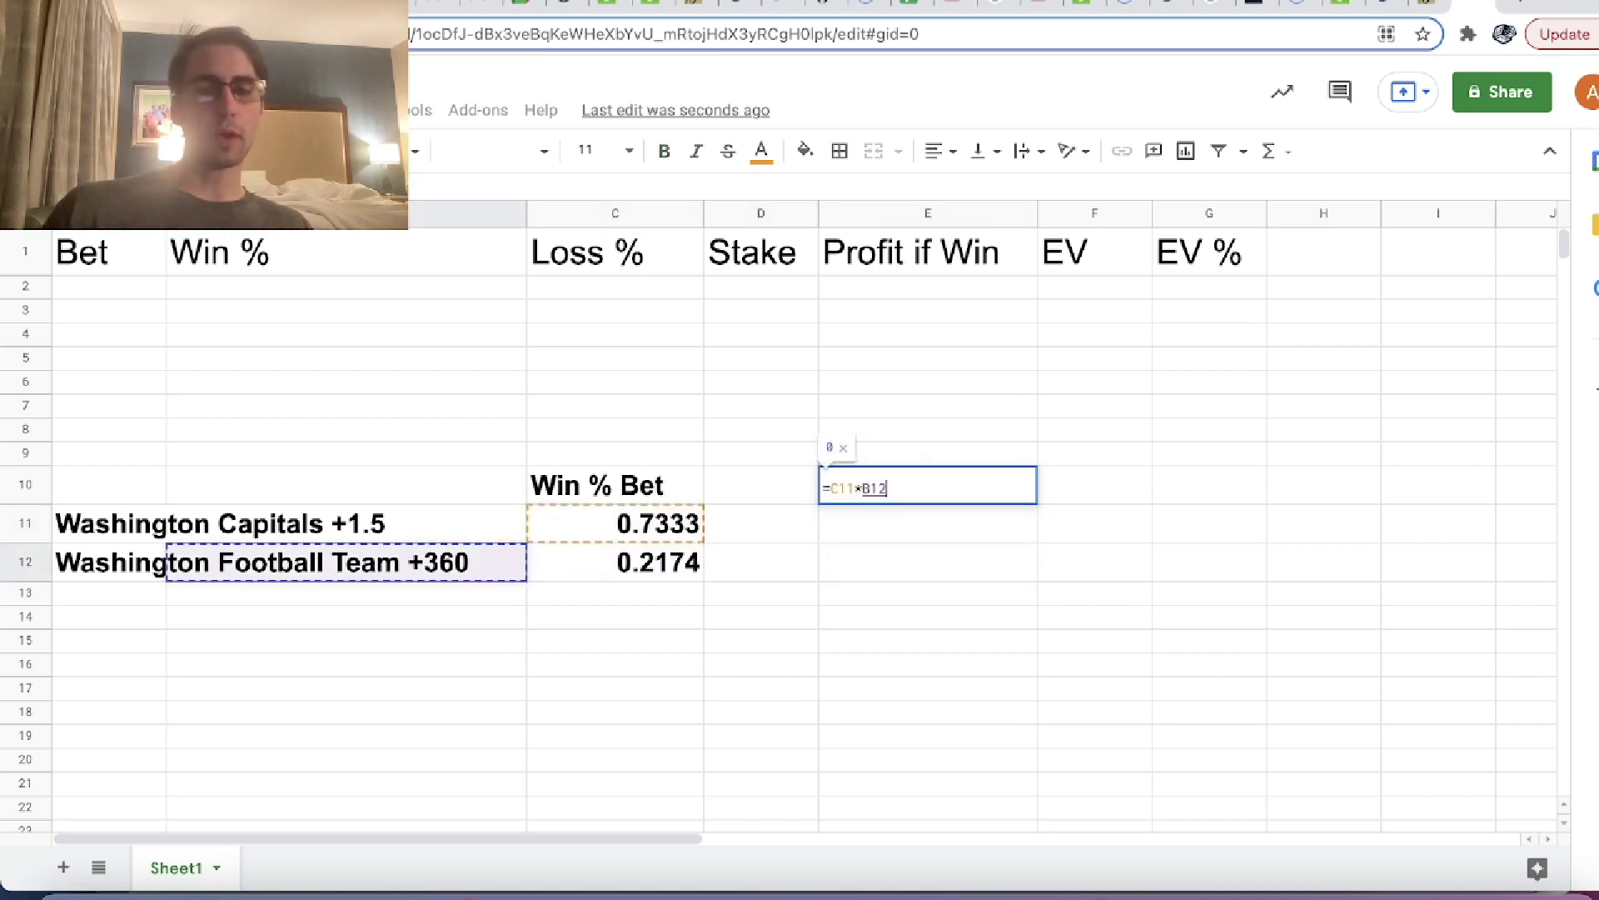
key(Right)
key(Return)
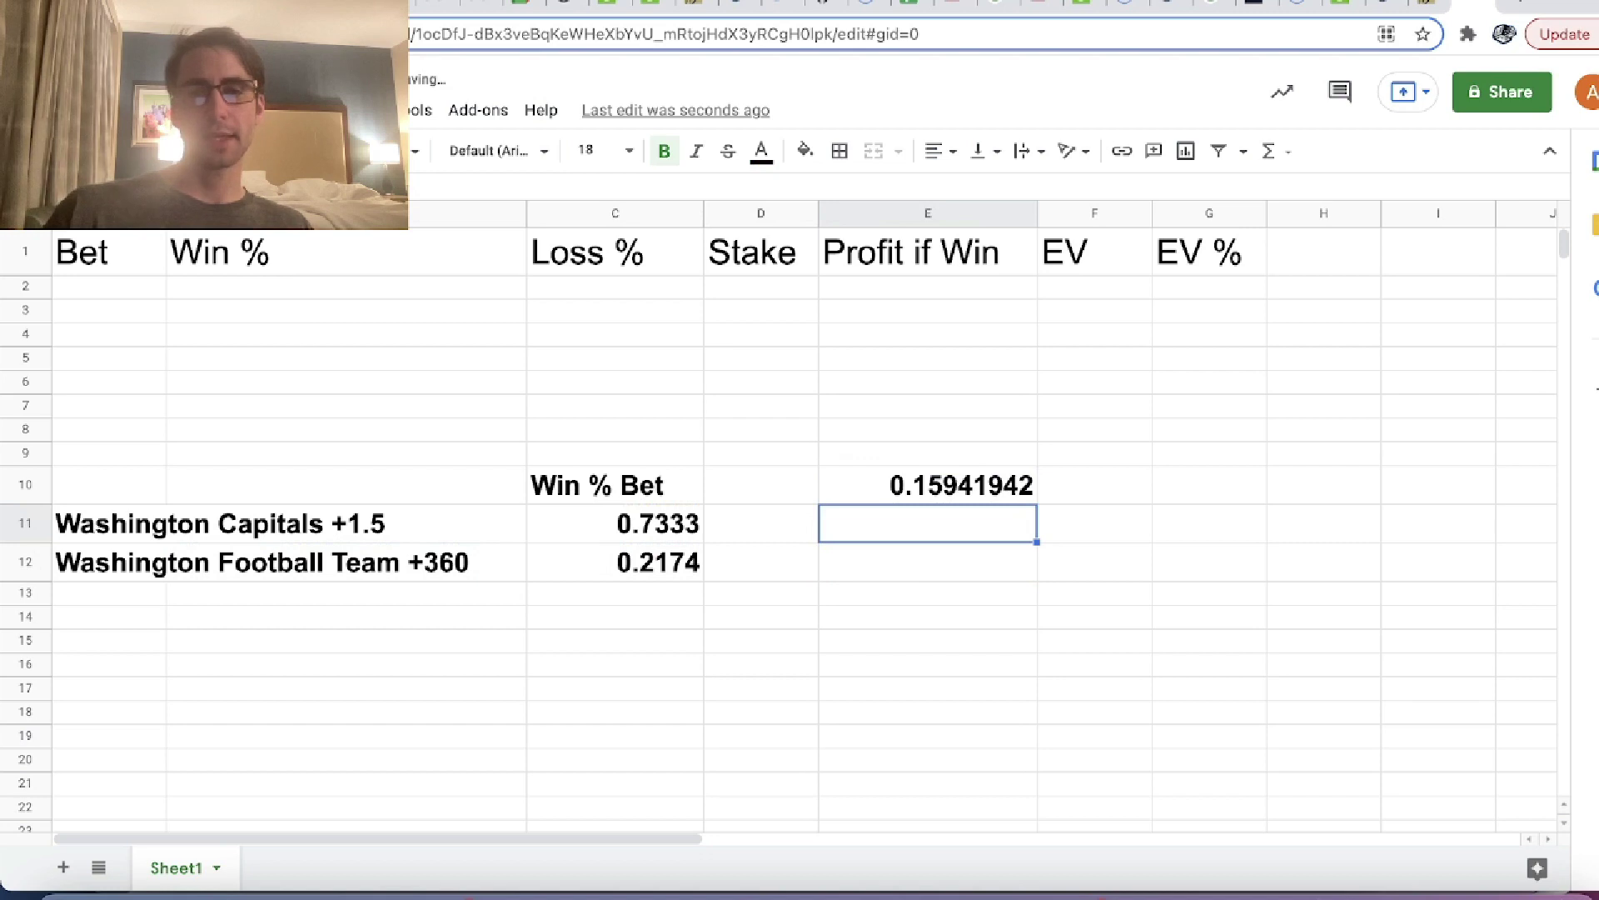
- Review the two bets and their win probabilities in rows 11 and 12 against the combined probability in cell E10
click(927, 485)
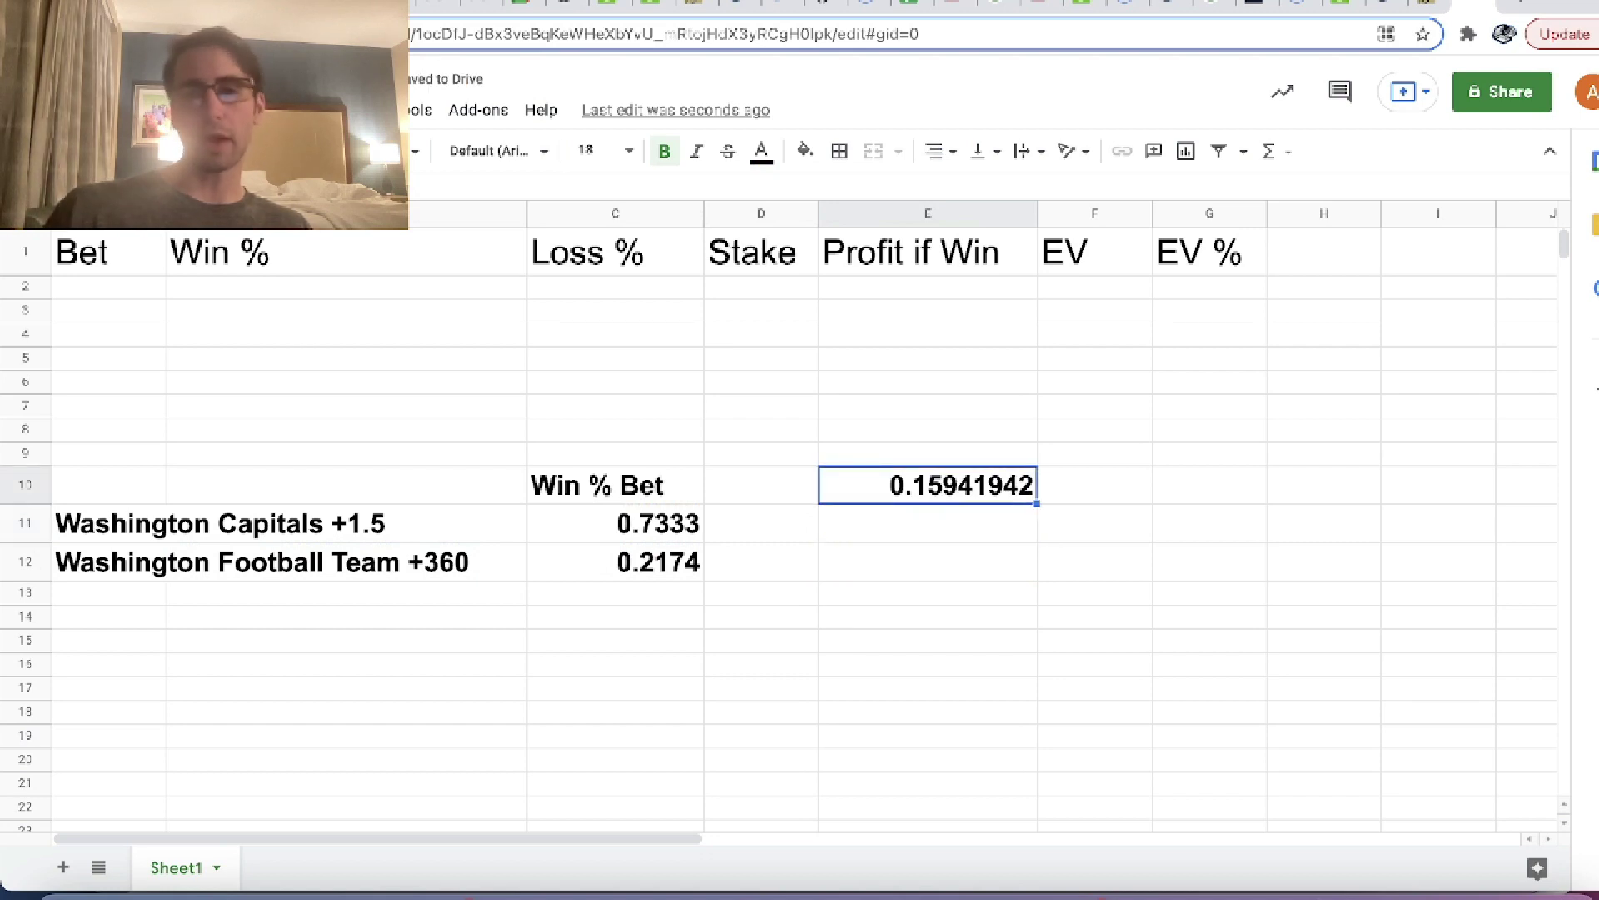
key(Down)
key(Down)
key(Left)
key(Left)
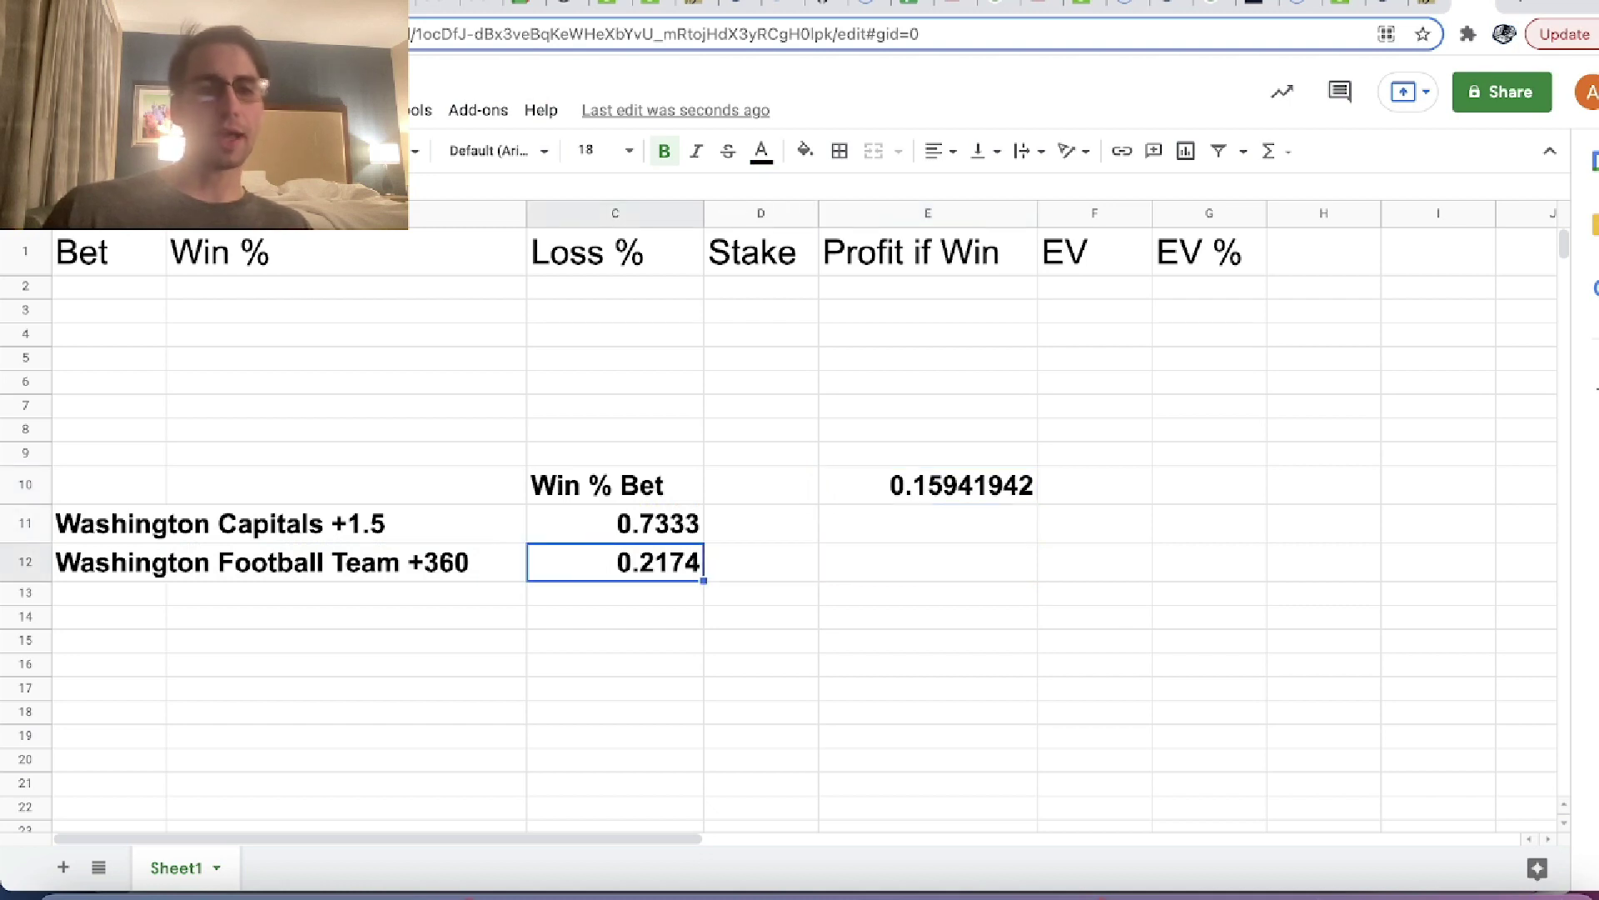
key(Left)
key(Left)
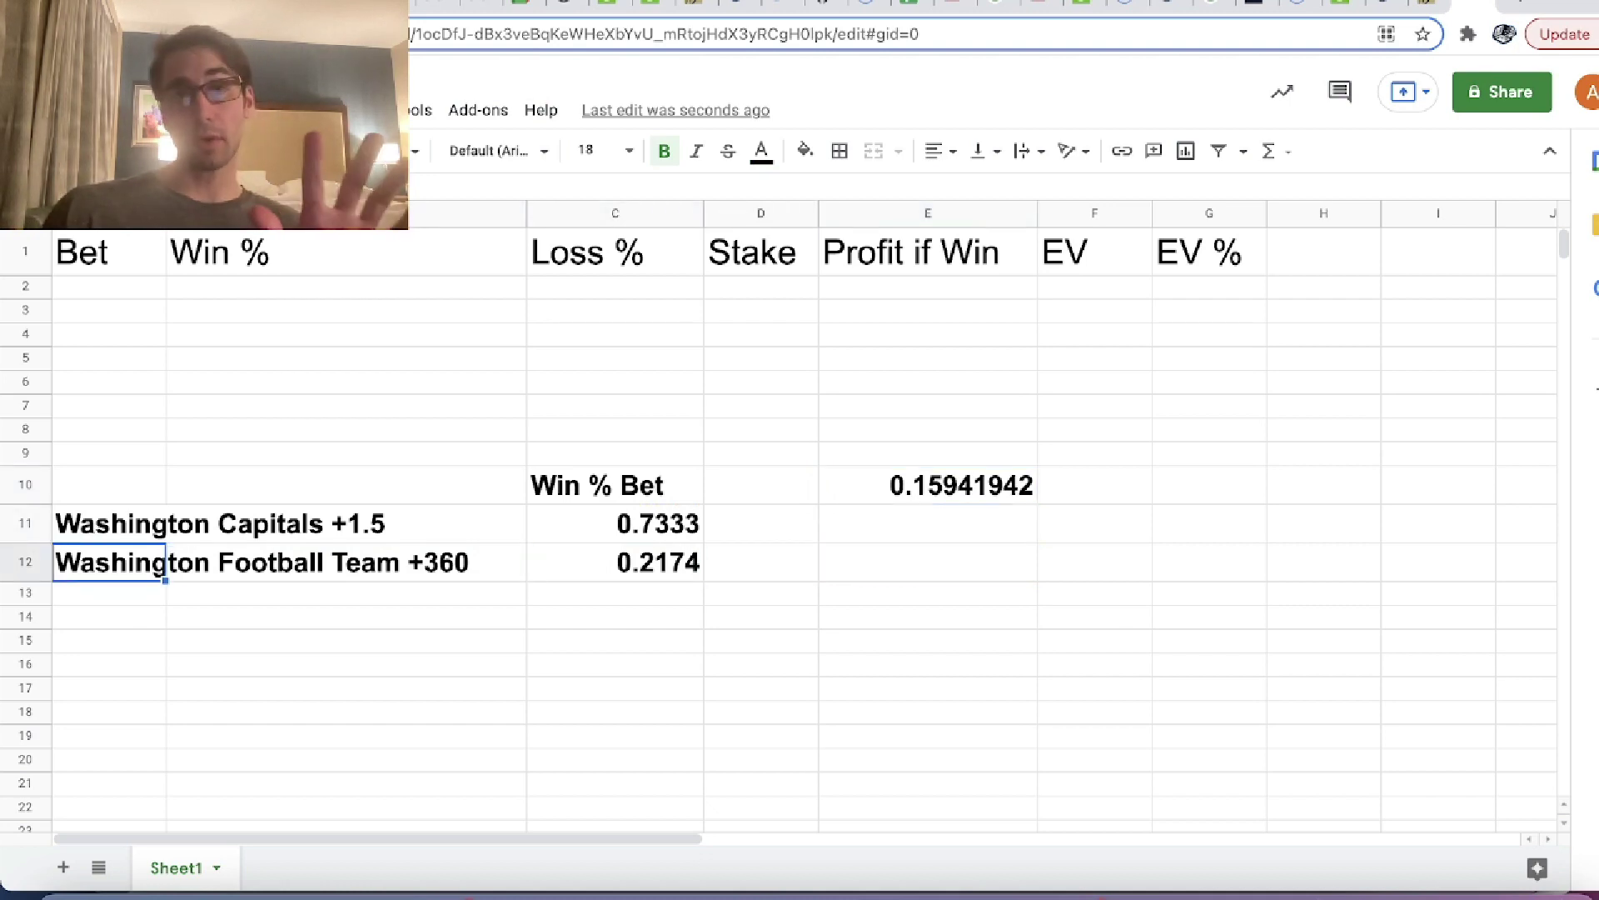
key(Up)
key(Right)
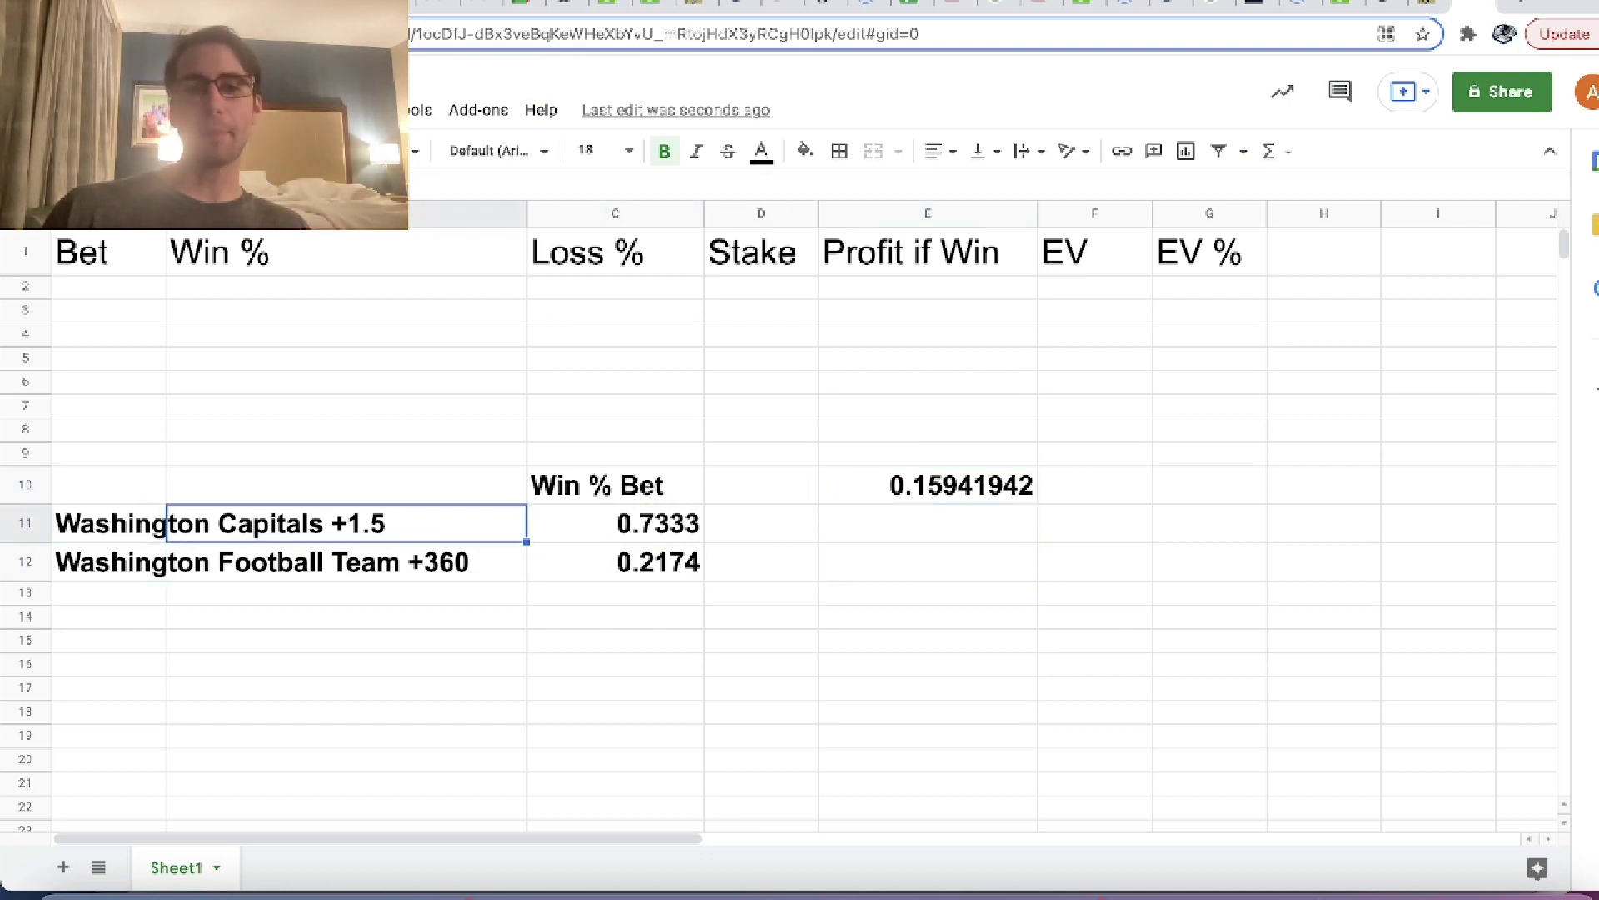
key(Right)
key(Left)
key(Left)
key(Down)
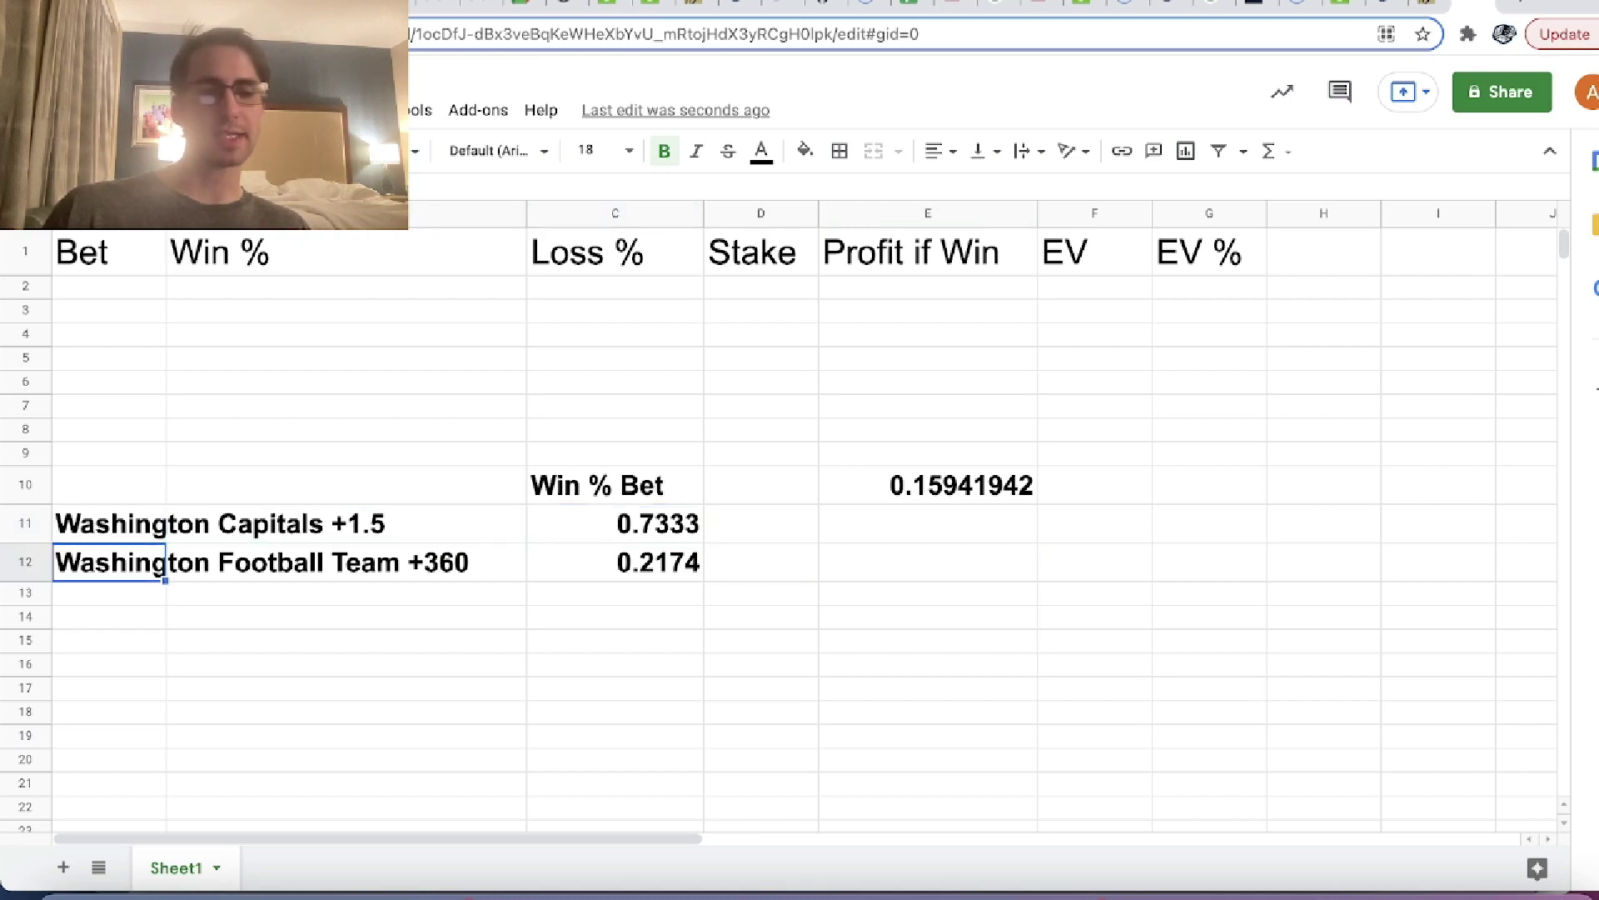
key(Right)
key(Right)
key(Right)
key(Up)
key(Left)
key(Left)
key(Left)
key(Down)
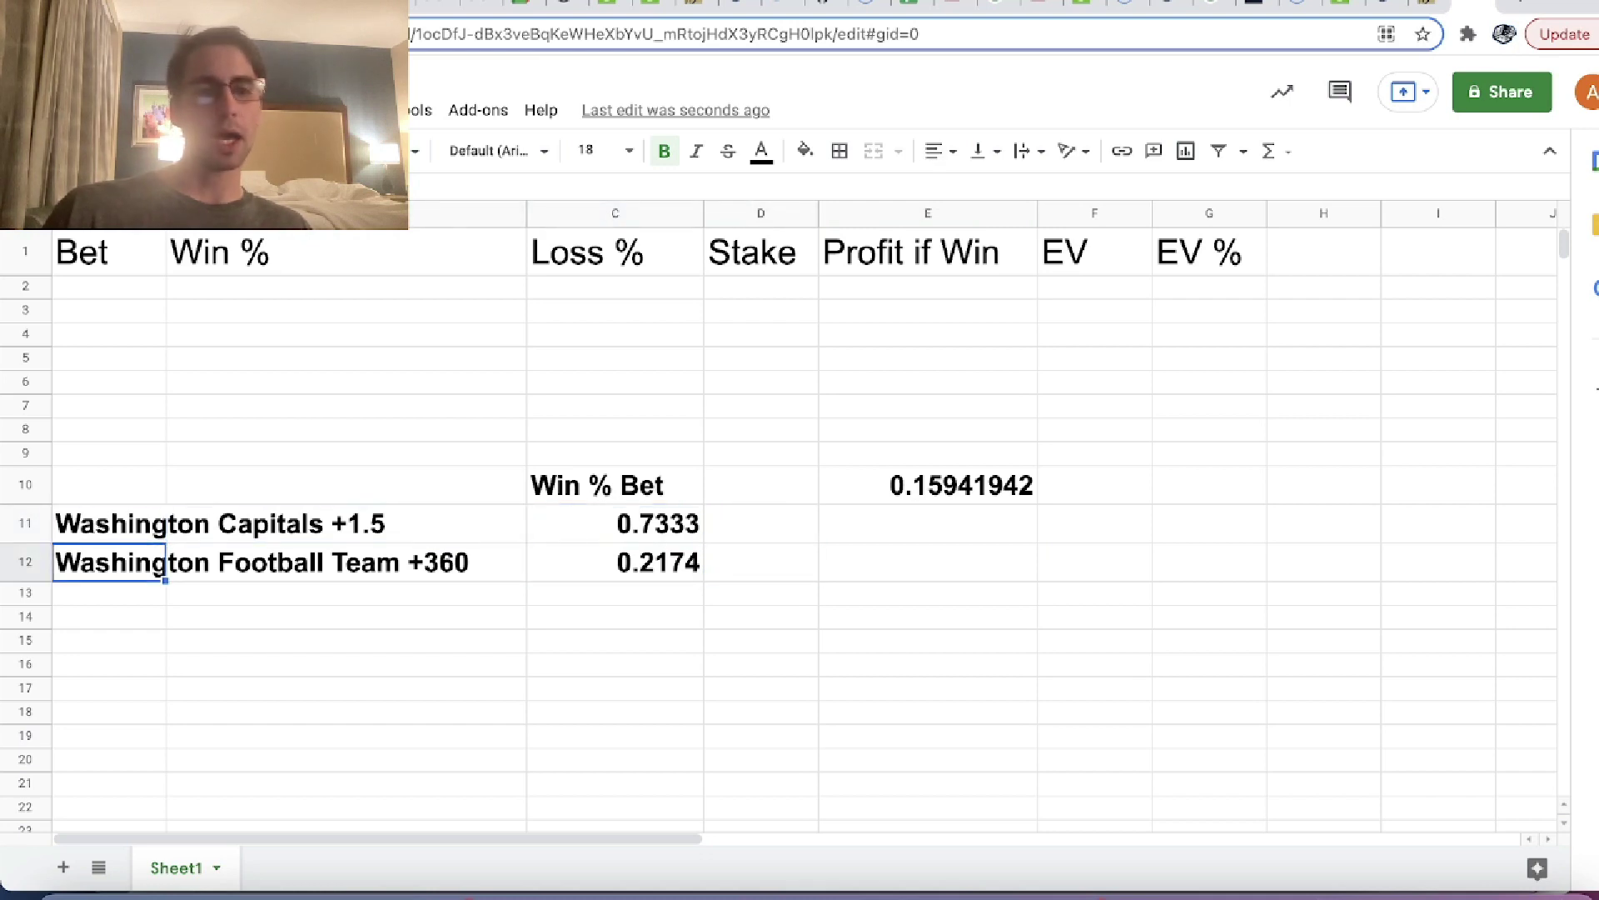
key(Right)
key(Right)
key(Right)
key(Up)
key(Up)
key(Right)
key(Right)
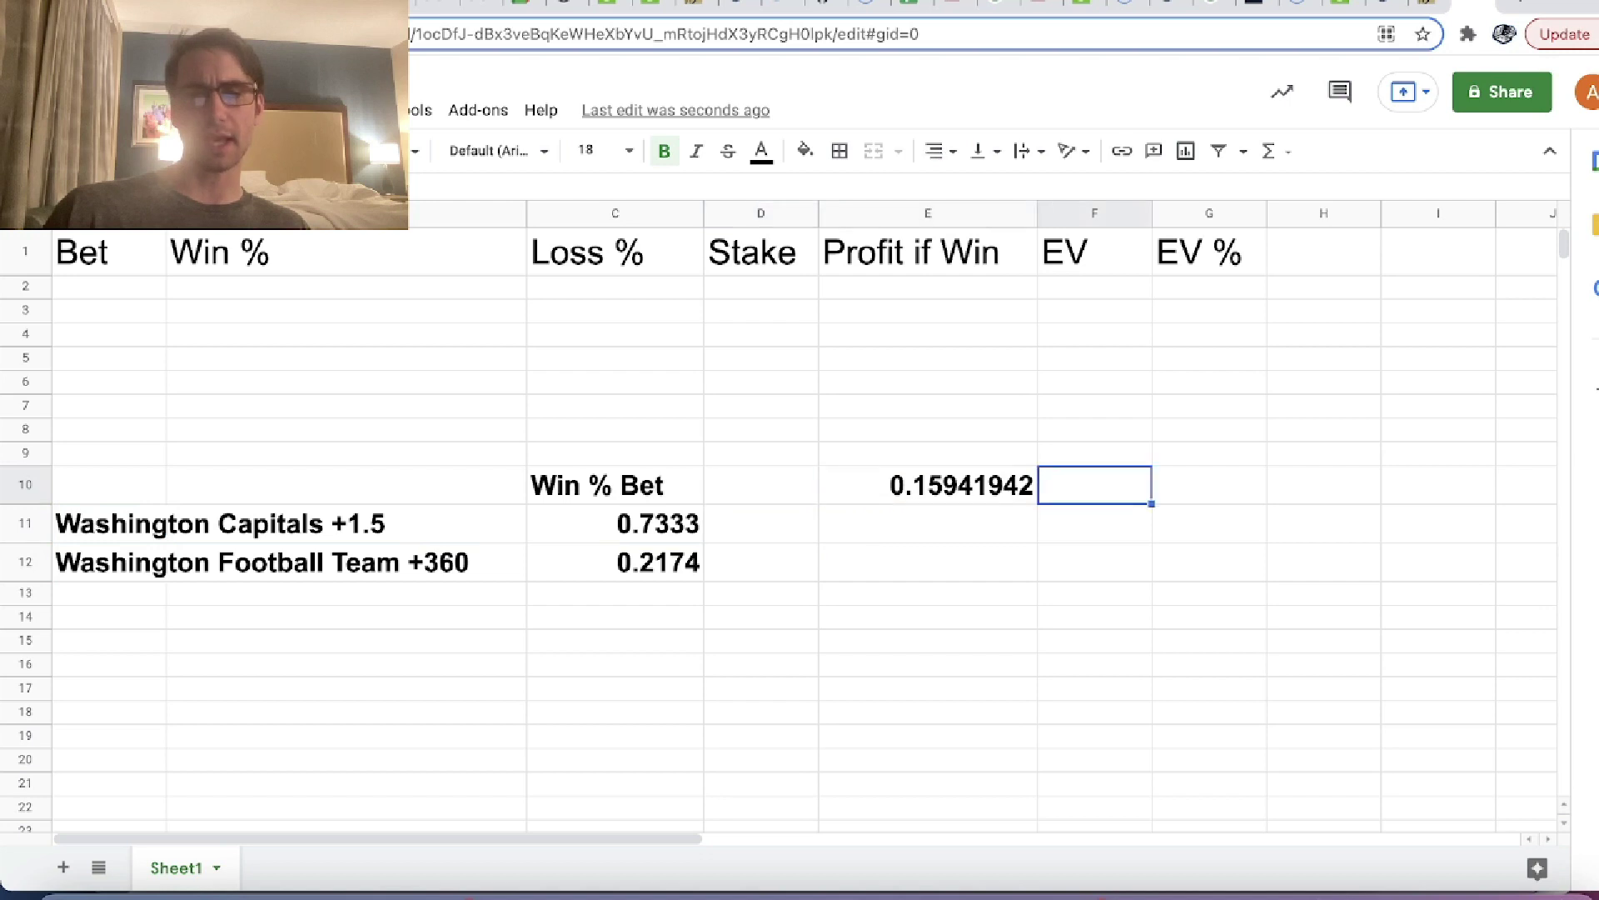
key(Right)
key(Left)
key(Left)
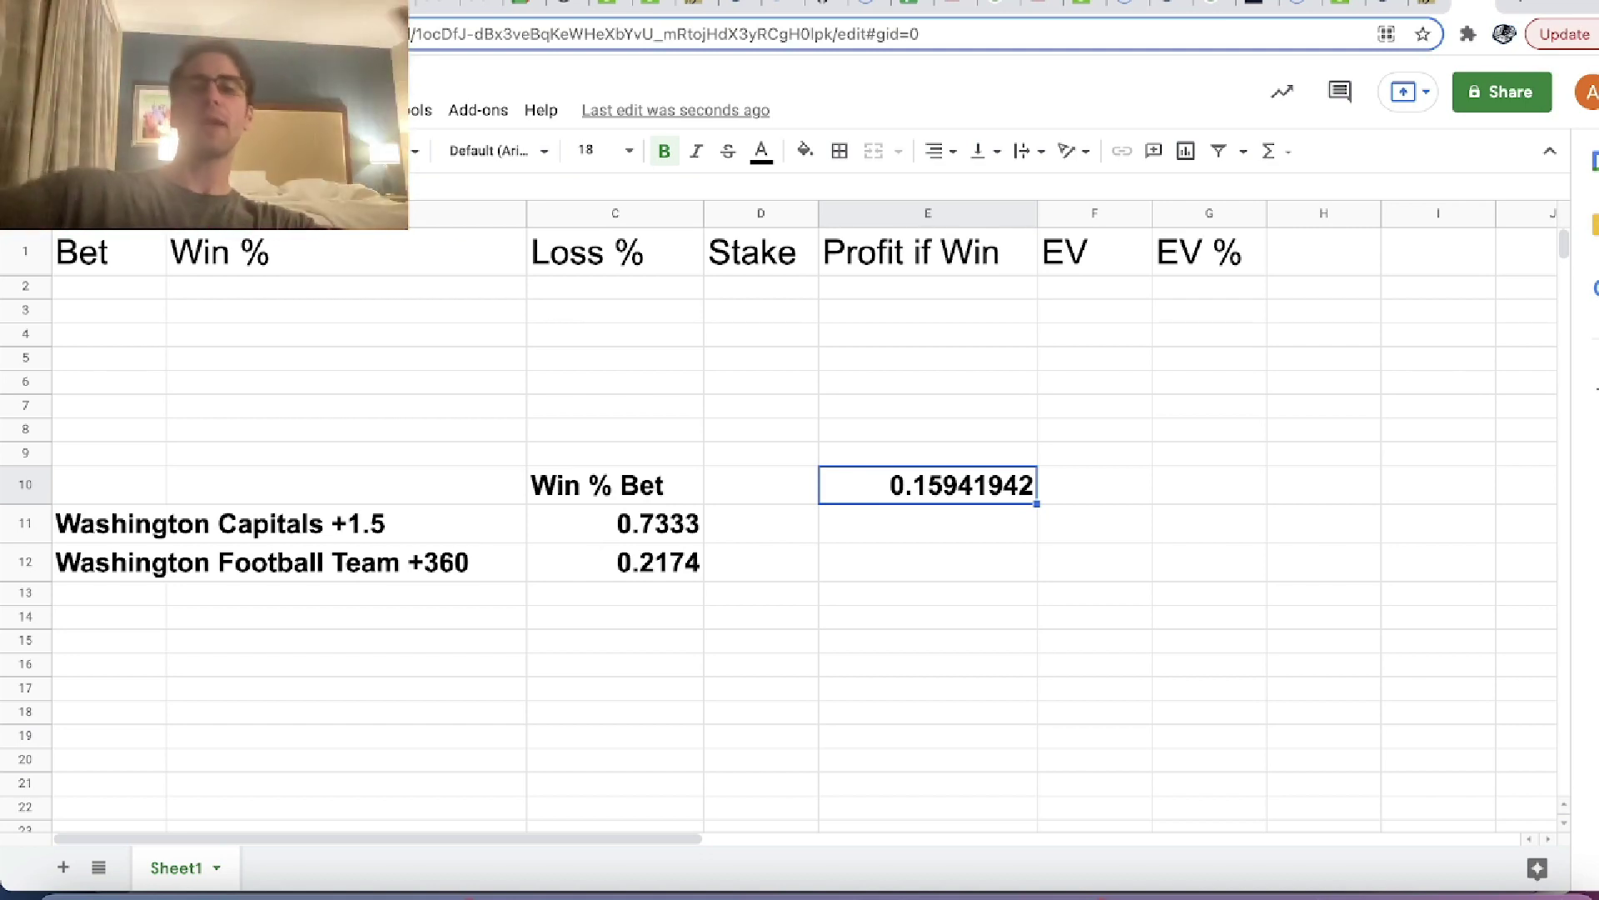
click(614, 525)
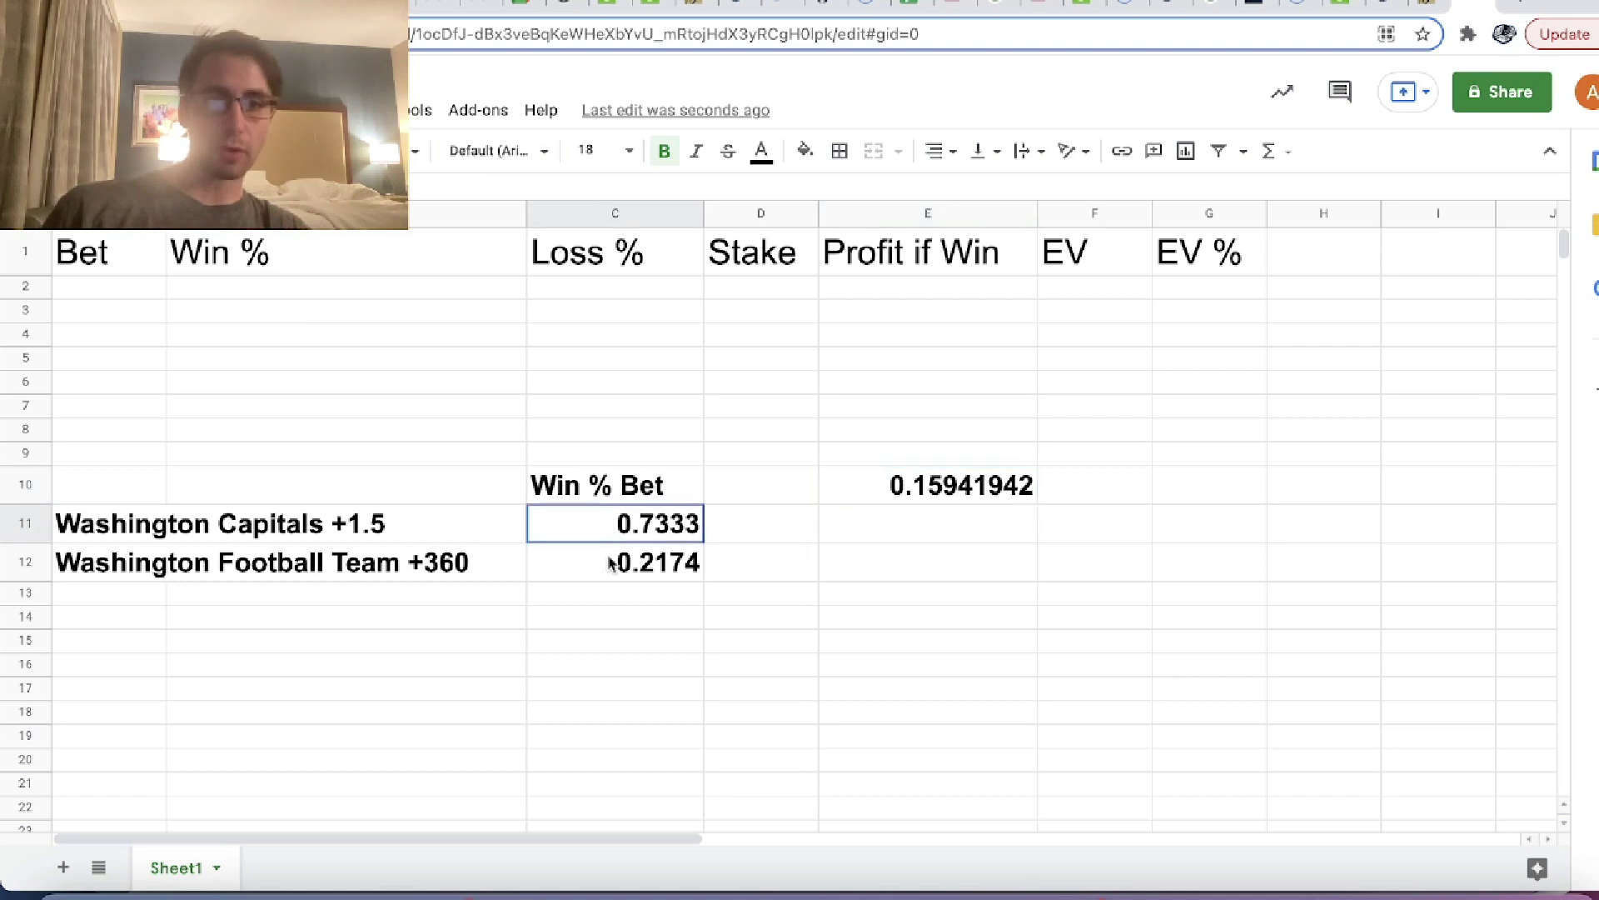
drag(611, 563, 62, 565)
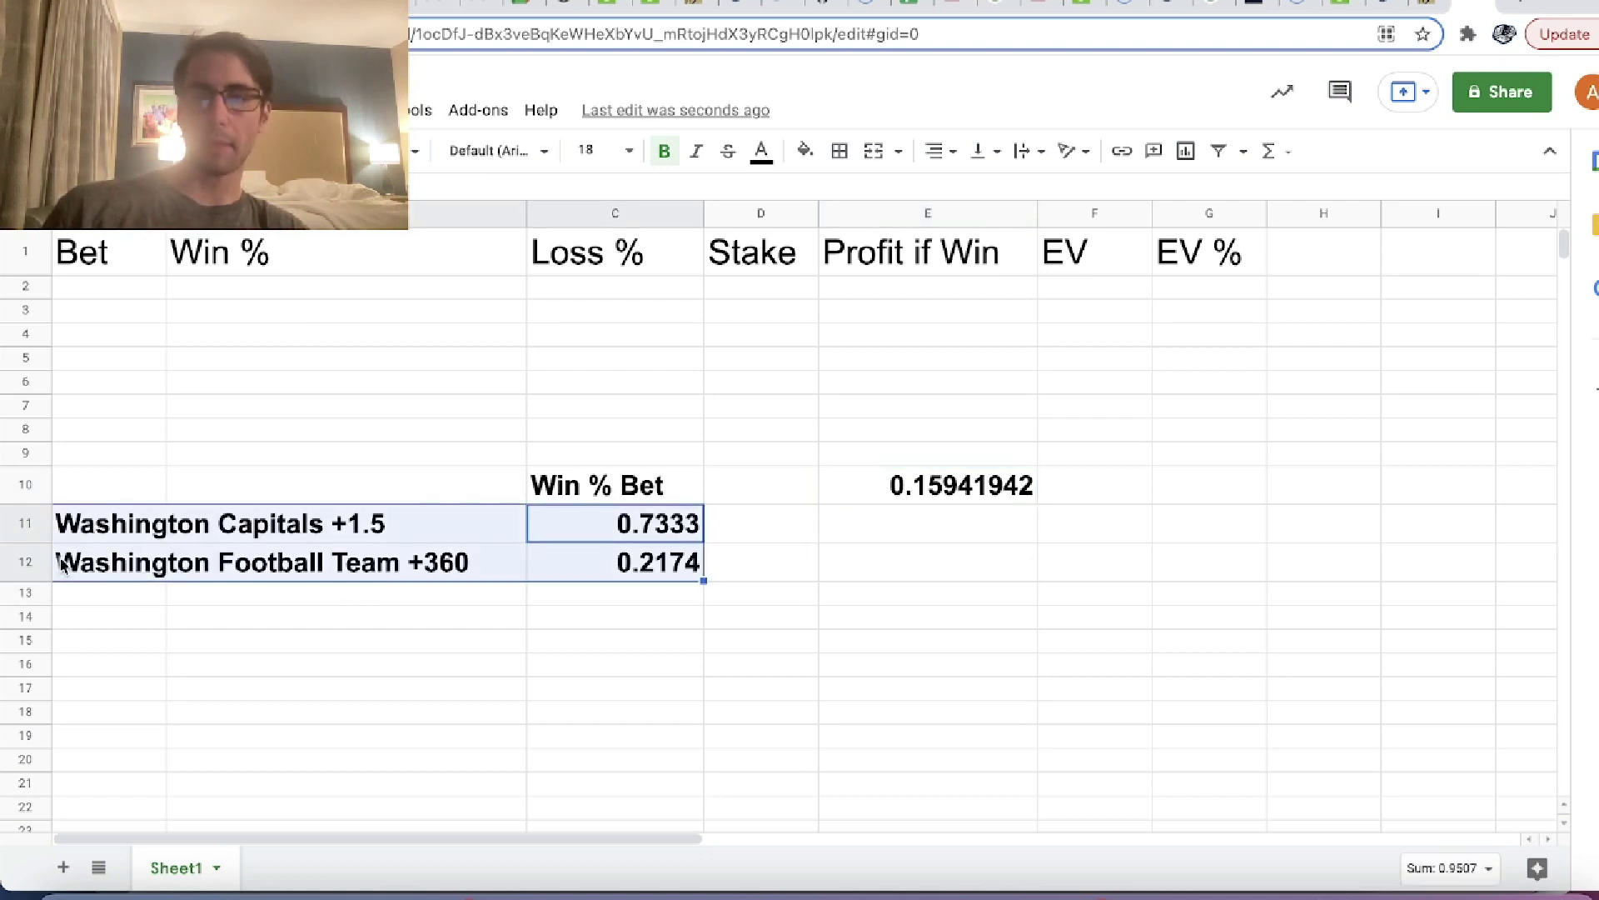
click(922, 491)
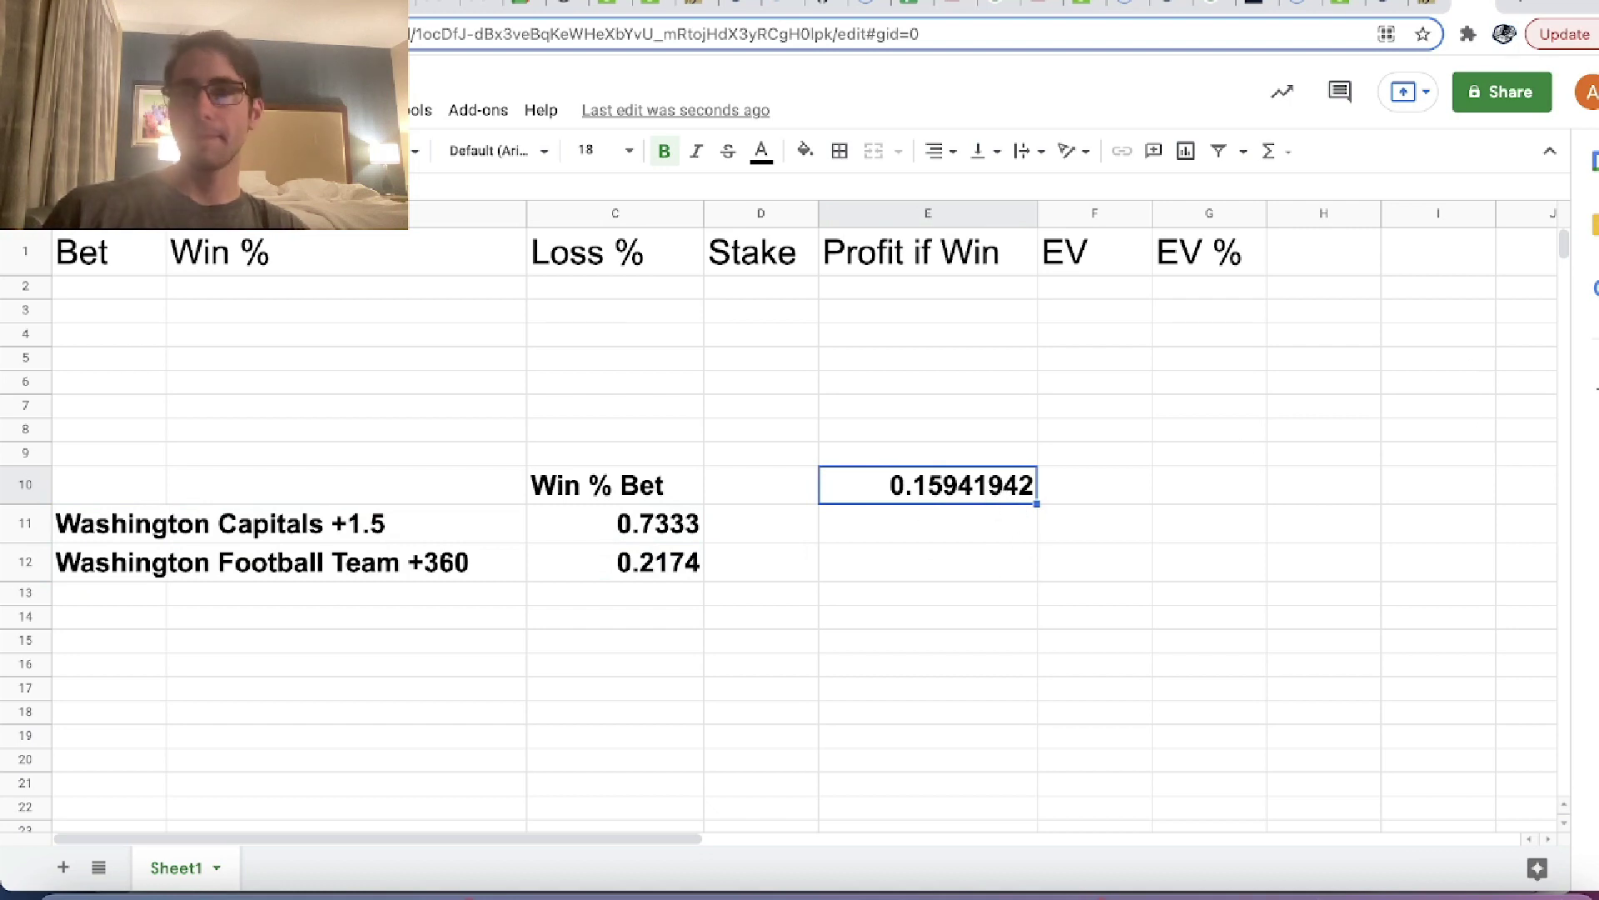
- Switch to the OddsJam odds converter and convert a probability of 15.941% to American odds
click(1371, 8)
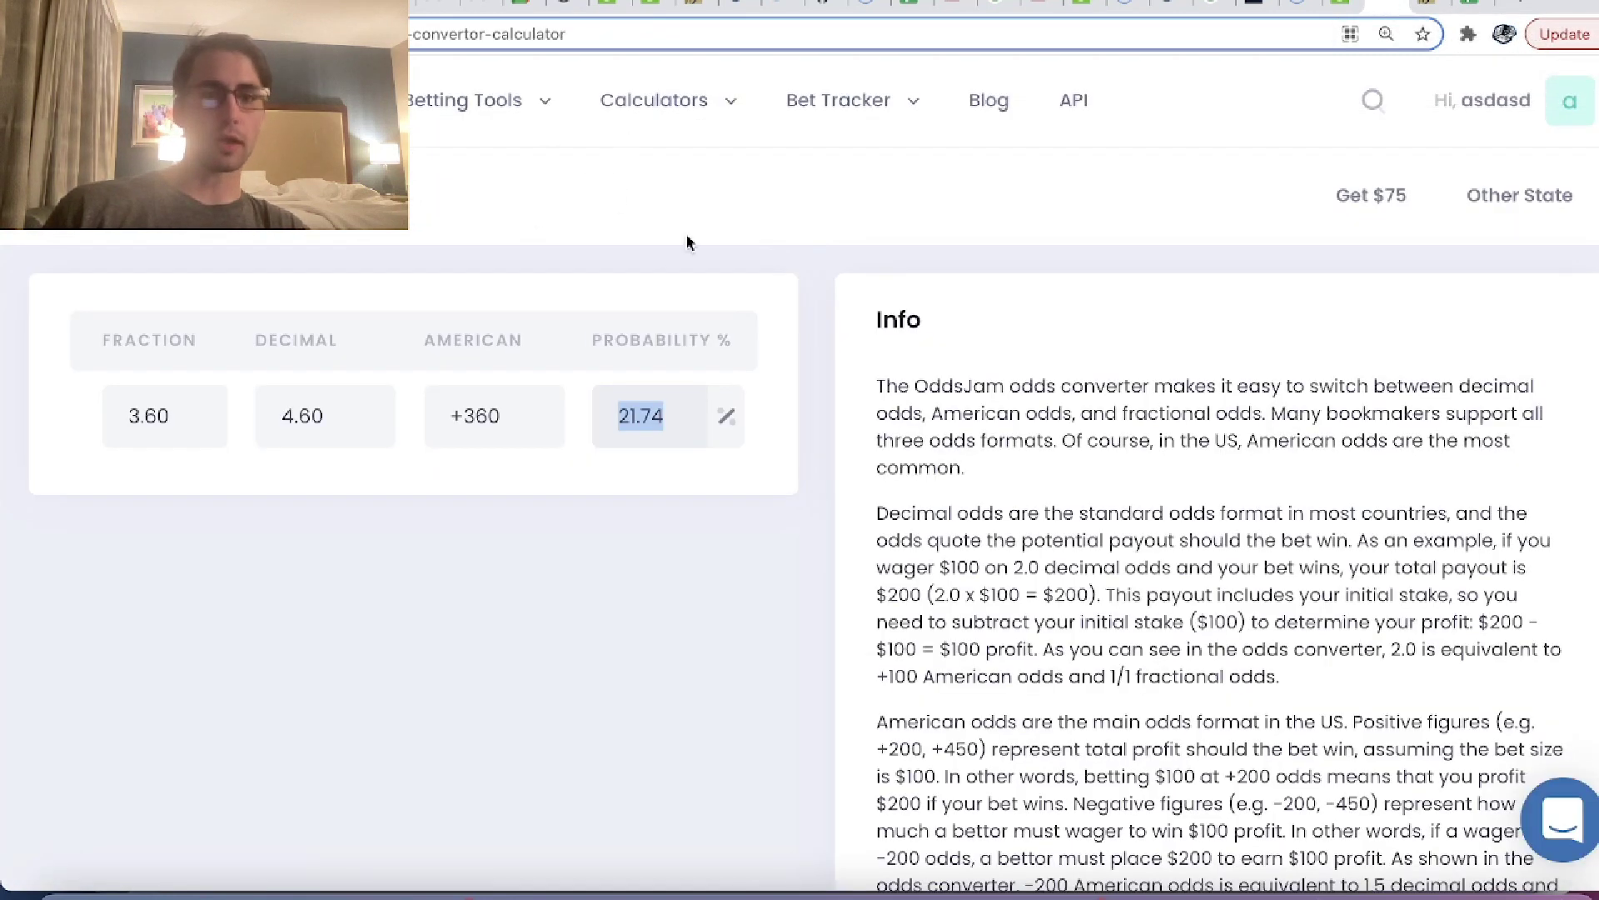
click(1472, 8)
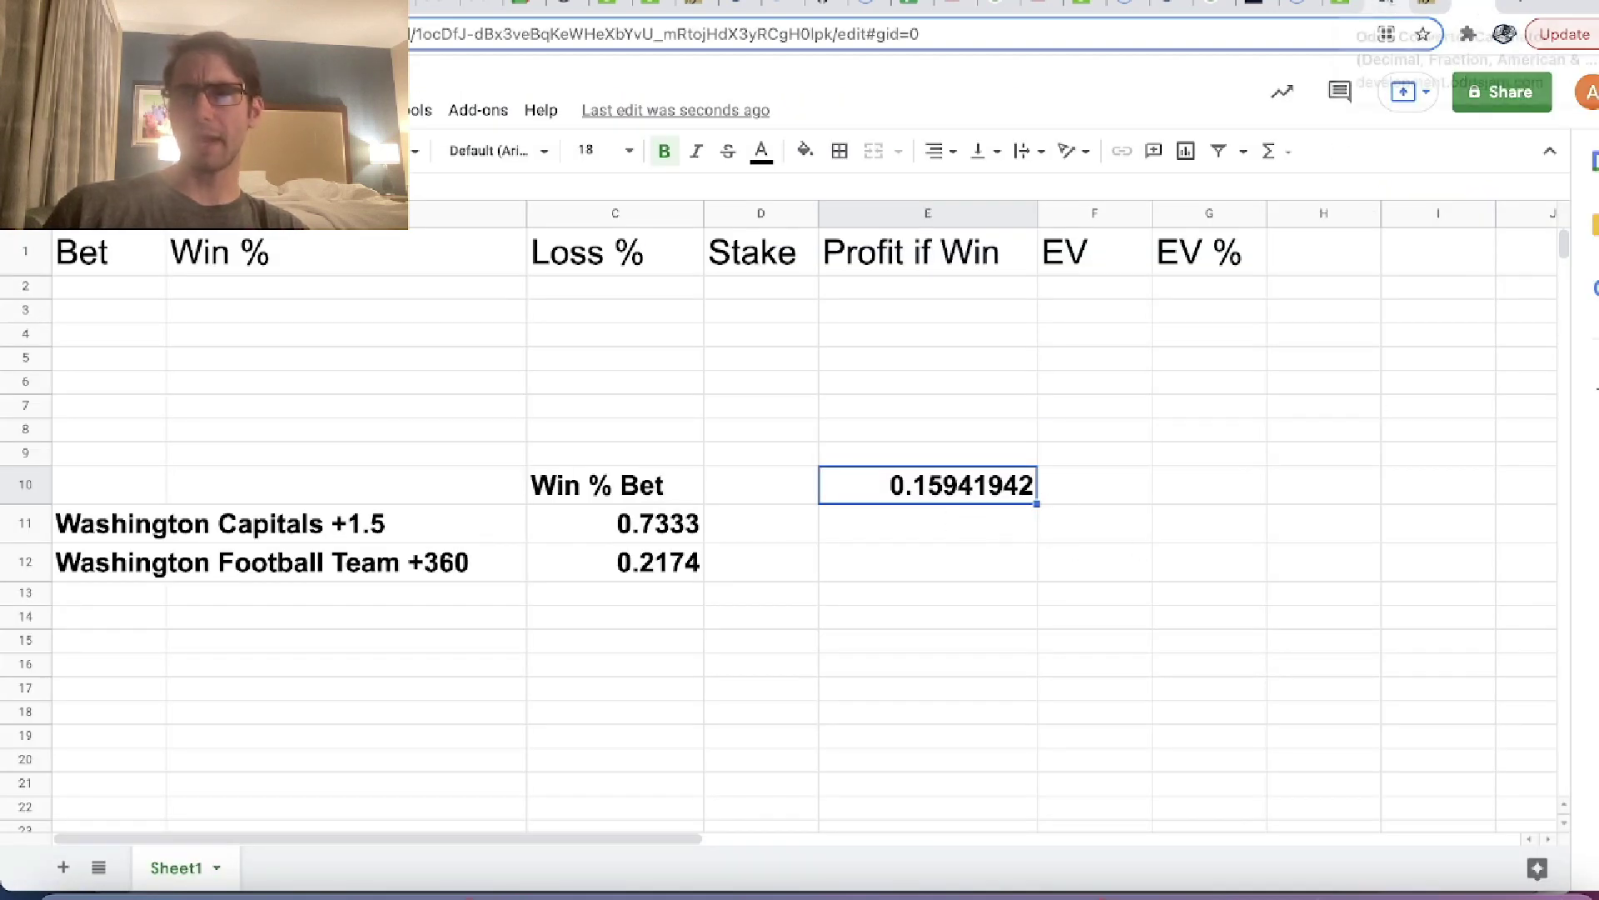
click(1390, 5)
click(639, 416)
key(BackSpace)
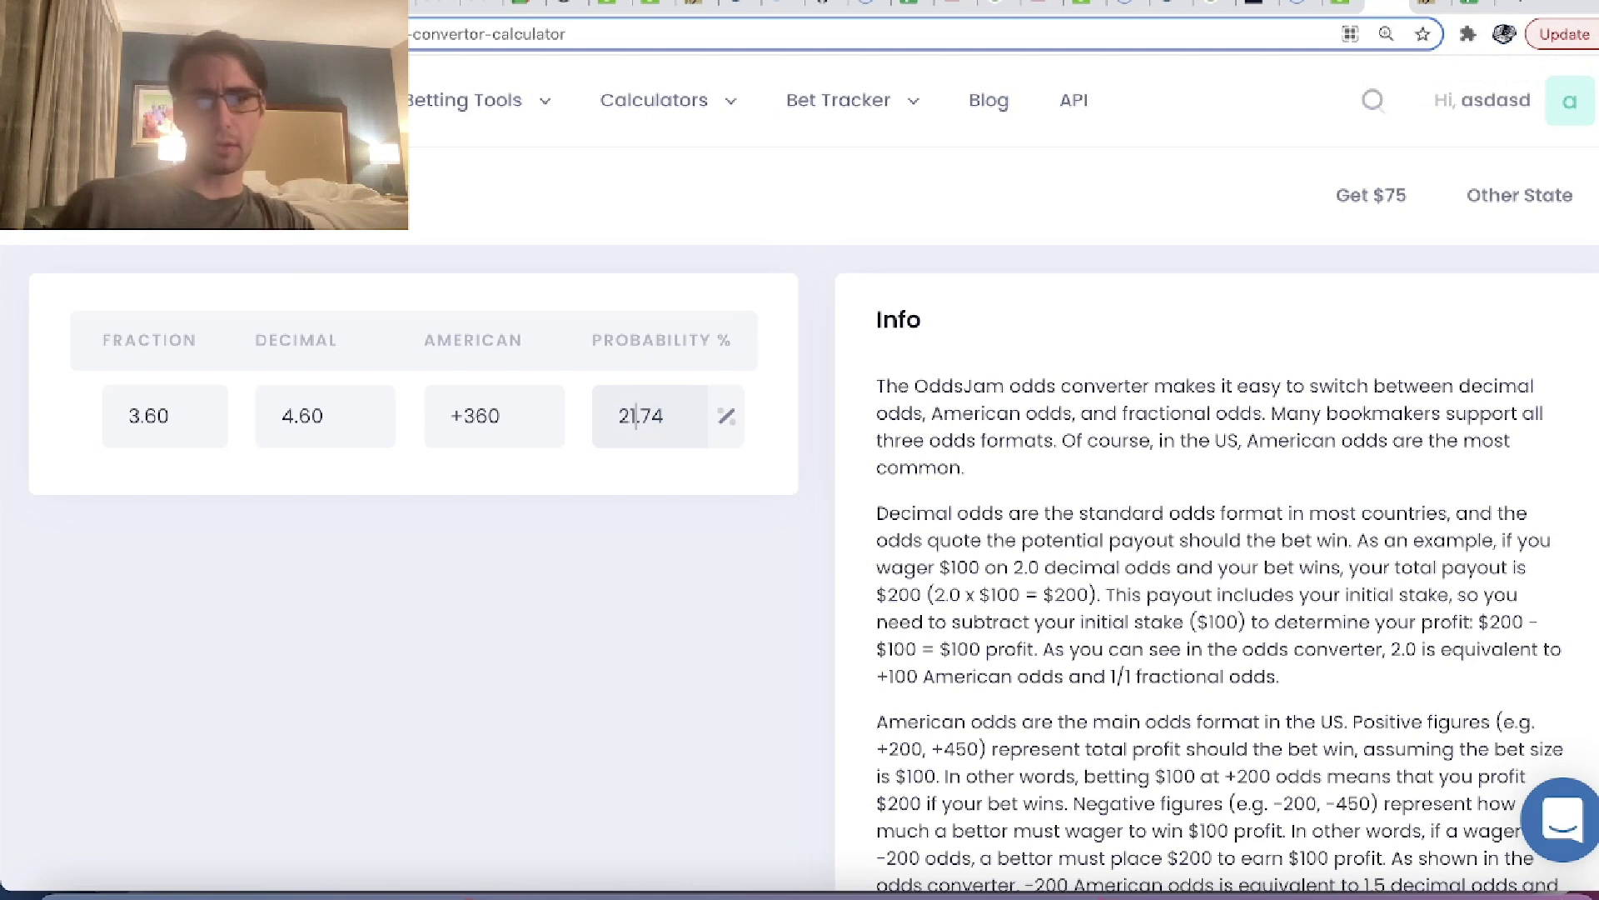
key(BackSpace)
text(15)
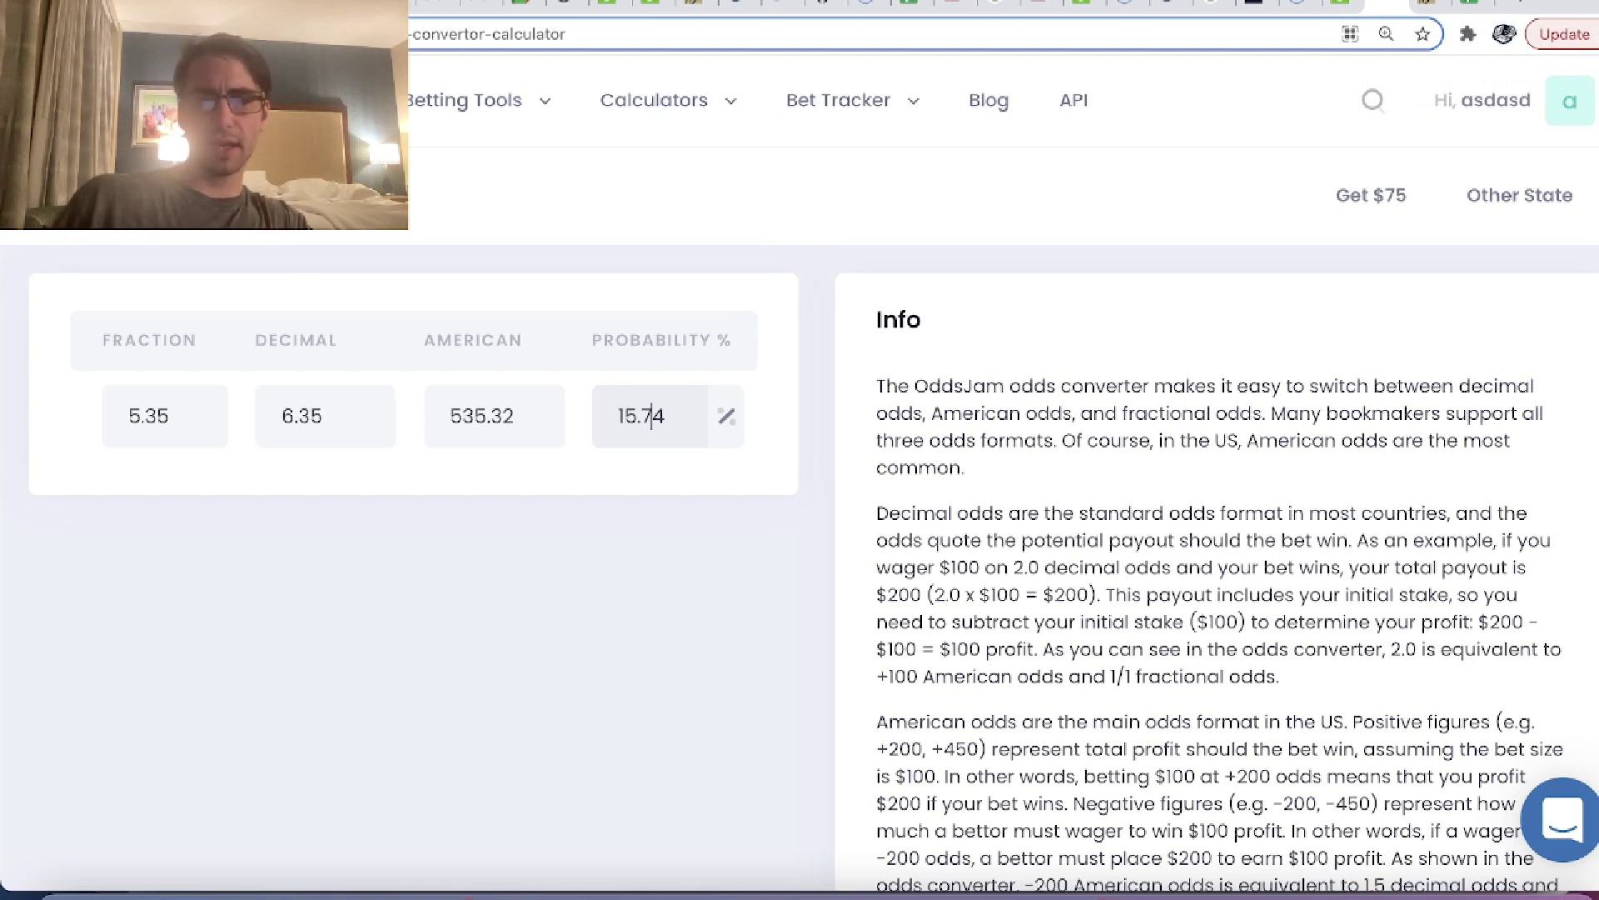
key(Right)
key(Delete)
text(94)
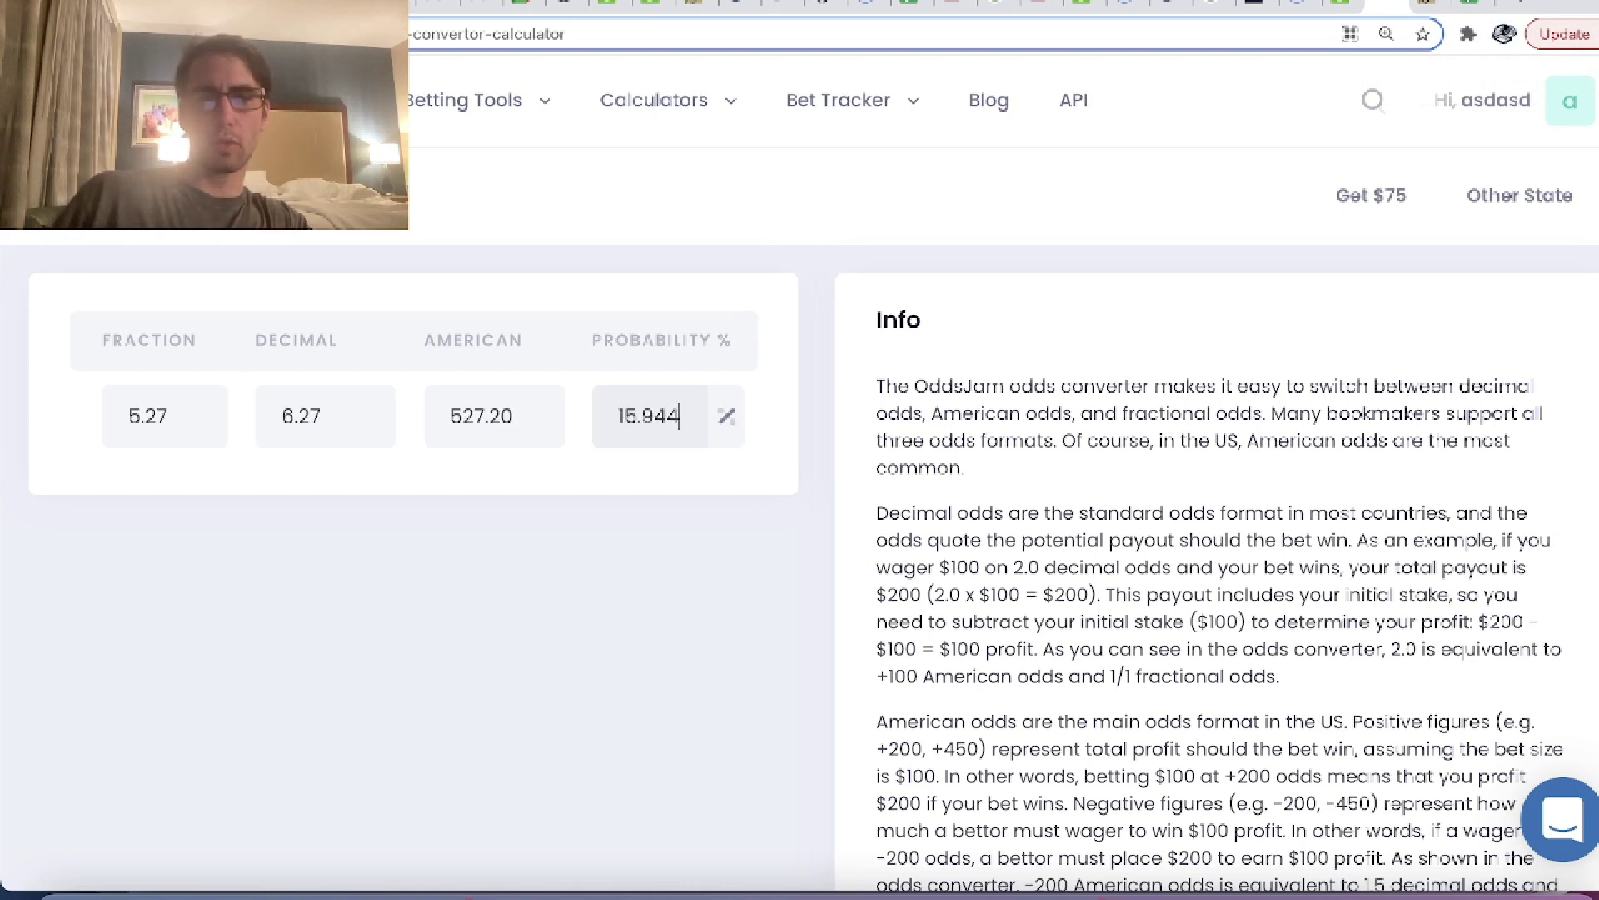
key(BackSpace)
text(1)
double_click(468, 437)
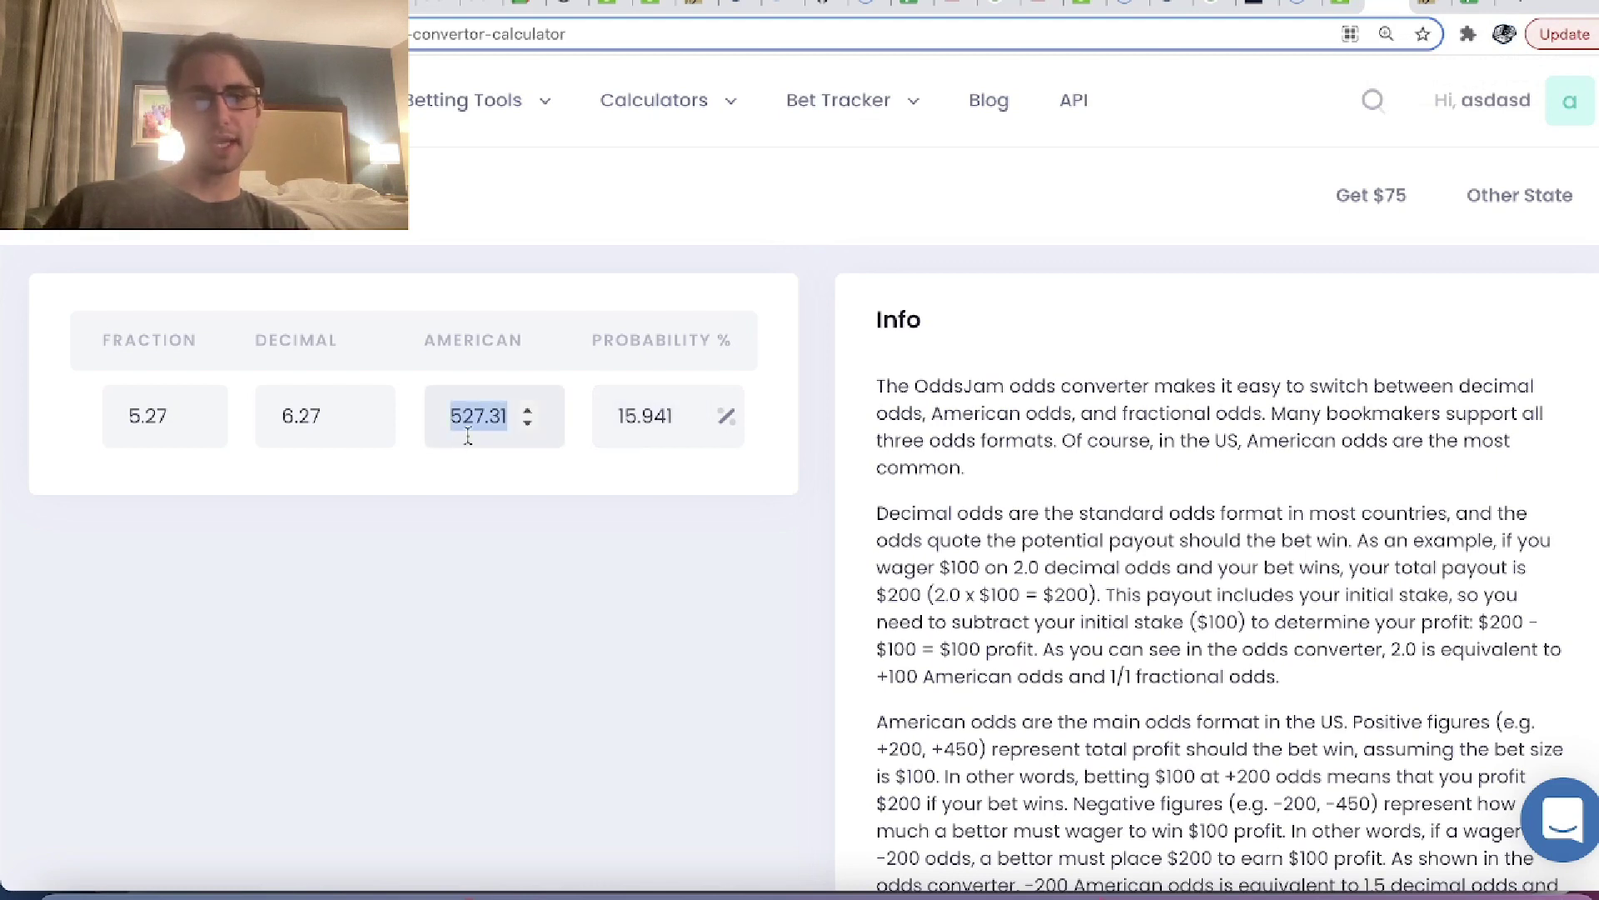
drag(459, 347, 500, 420)
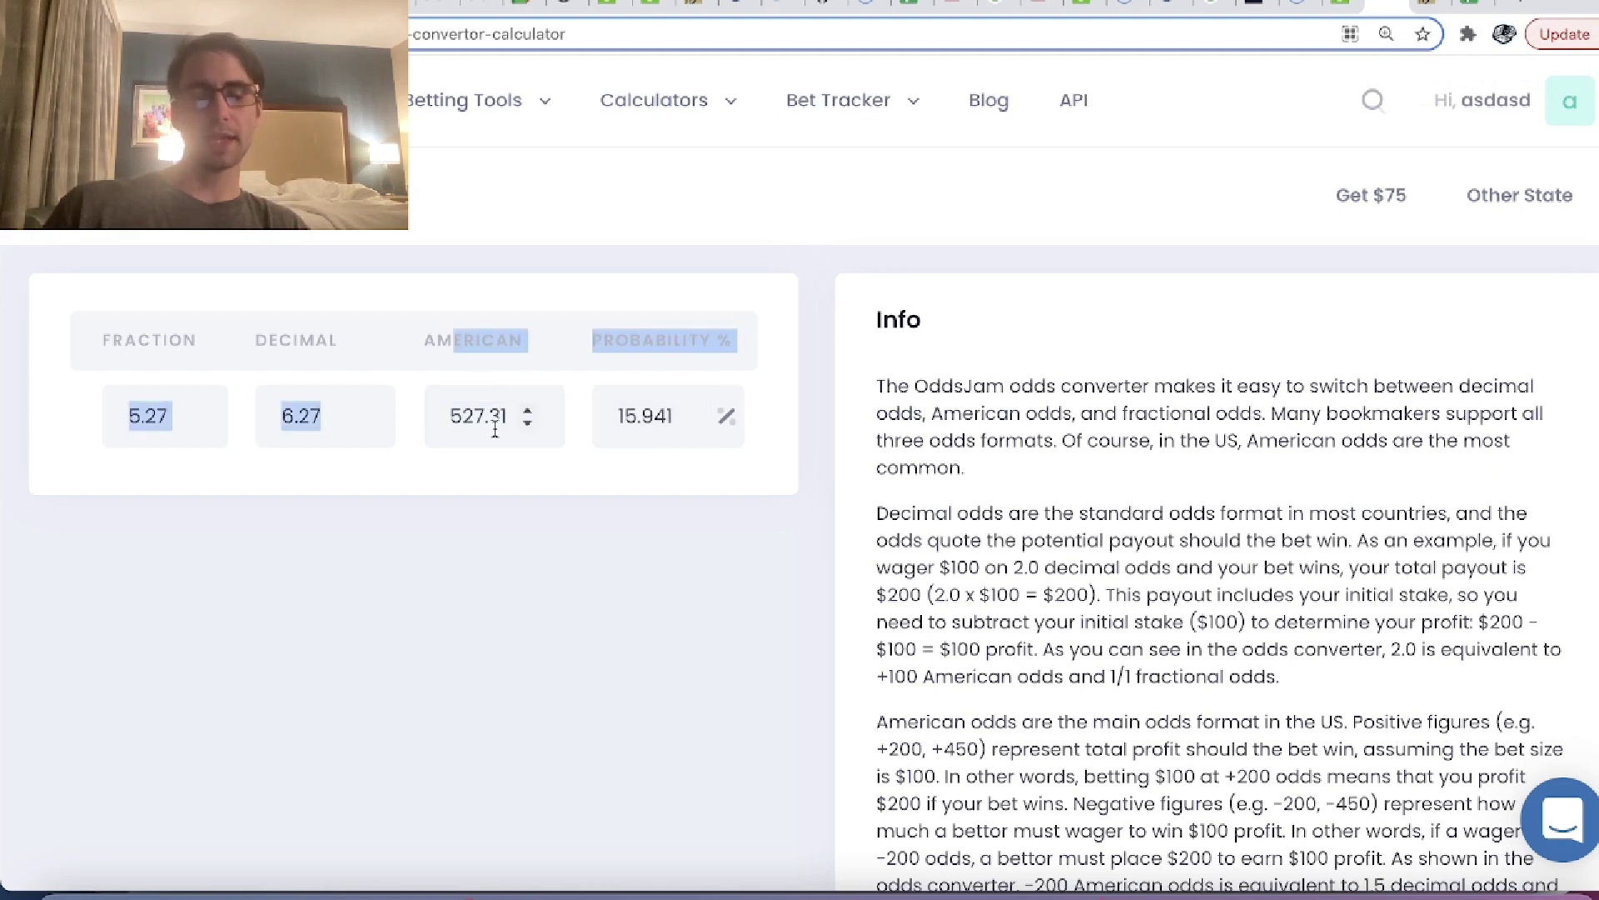
double_click(495, 429)
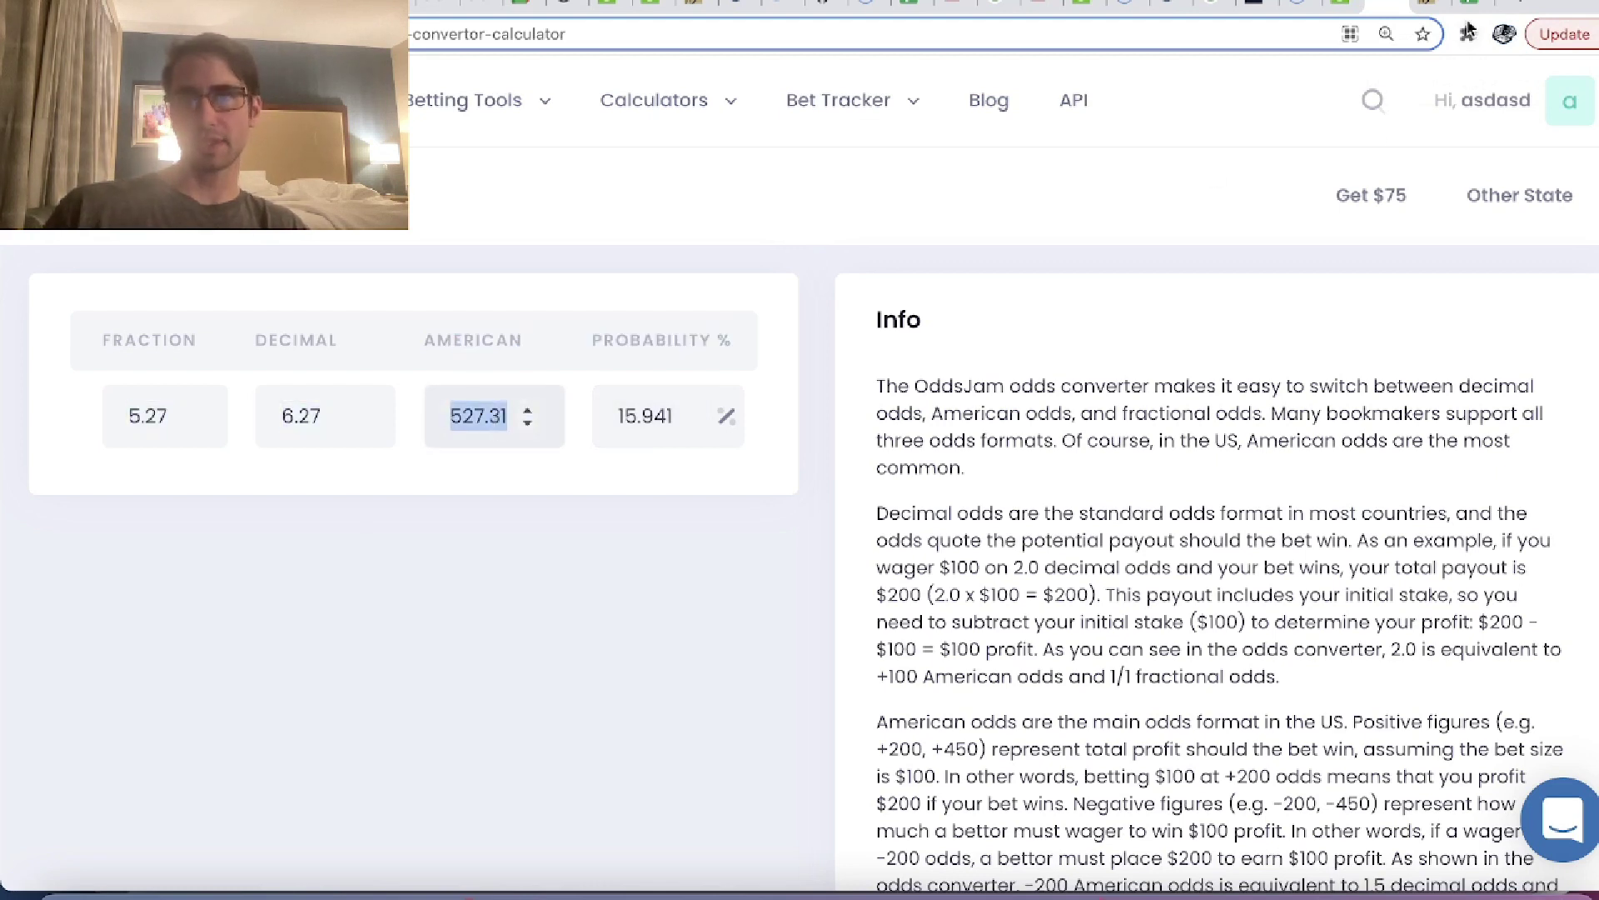
- Switch to the BetMGM page, close the page search and examine the open parlay's total odds and payout
click(1435, 10)
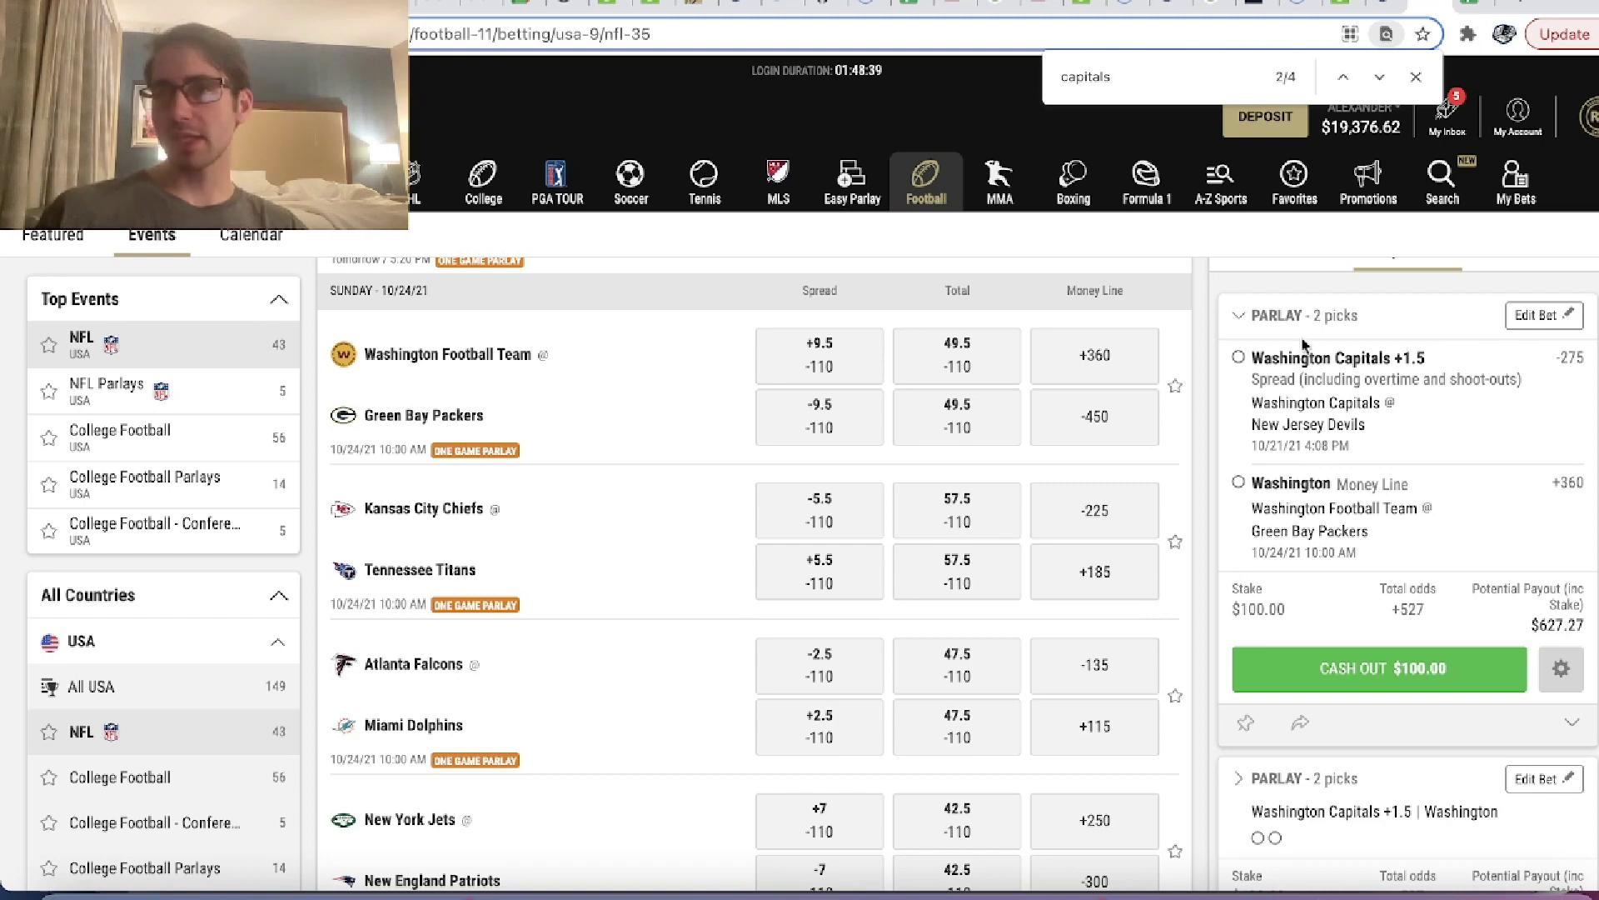
click(1421, 82)
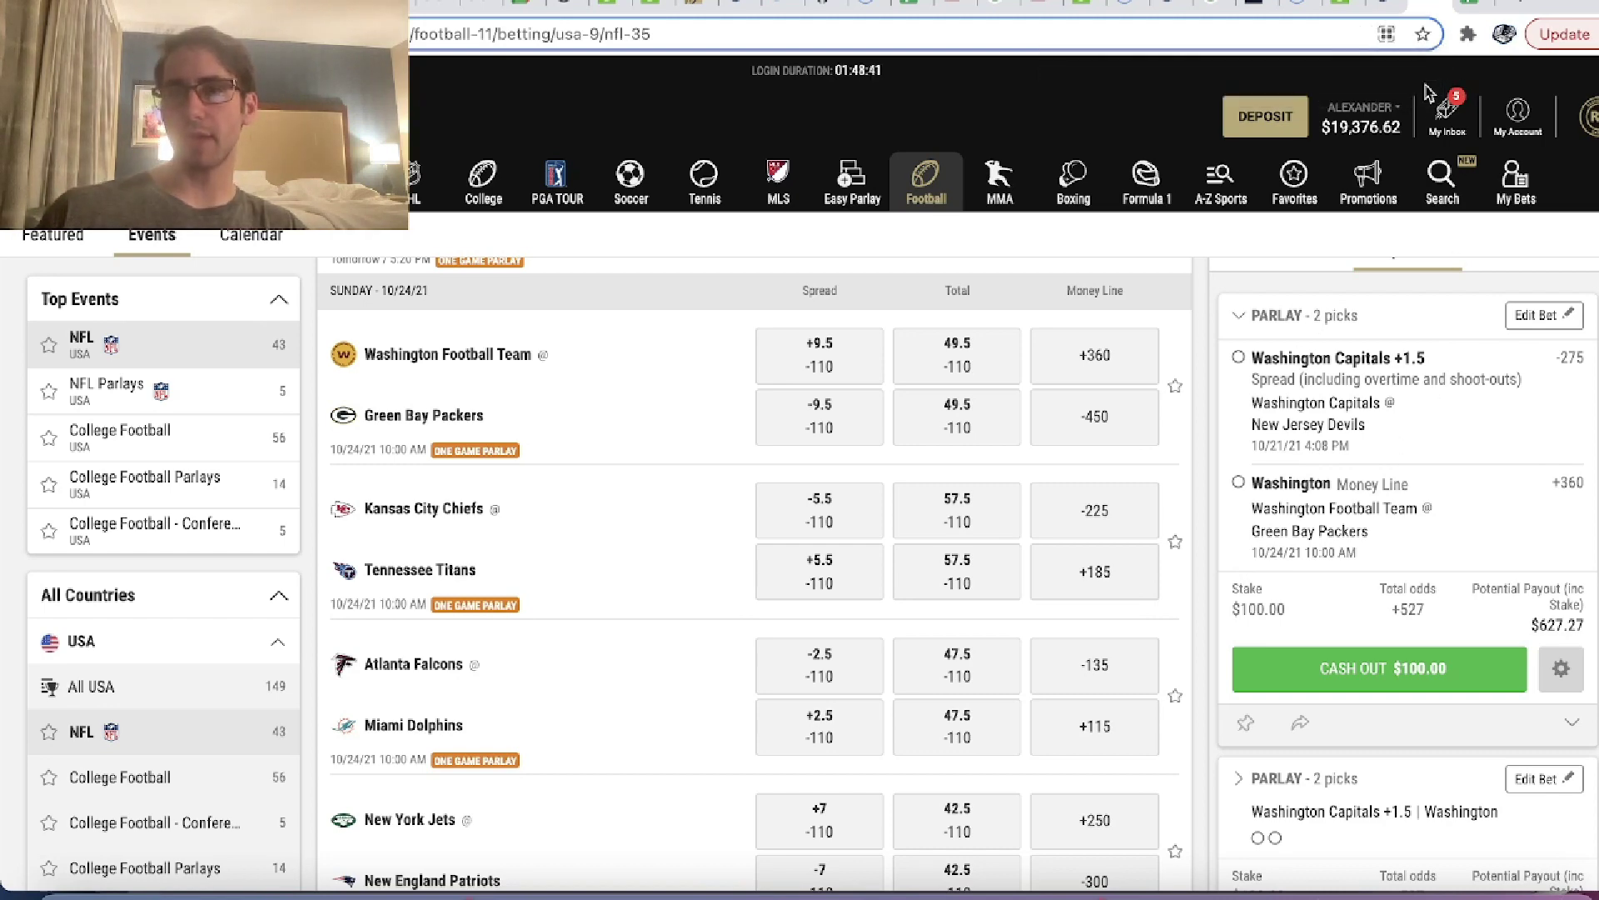
scroll(1441, 575, up, 2)
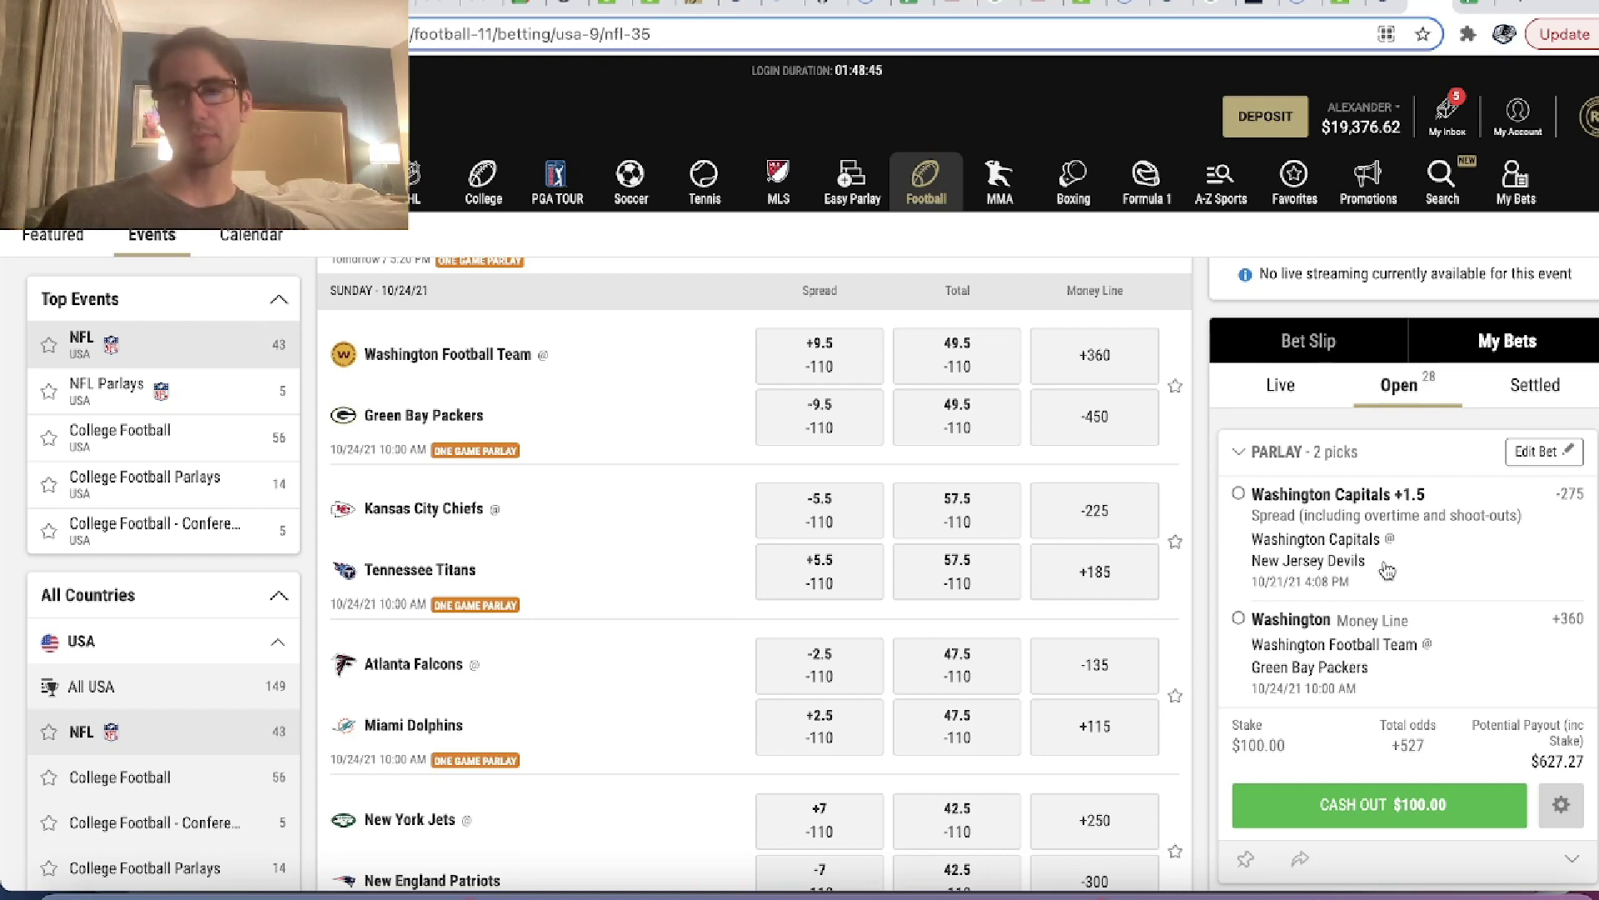
- Switch to OddsJam, open the Positive EV bets and look through the listed opportunities
click(1383, 10)
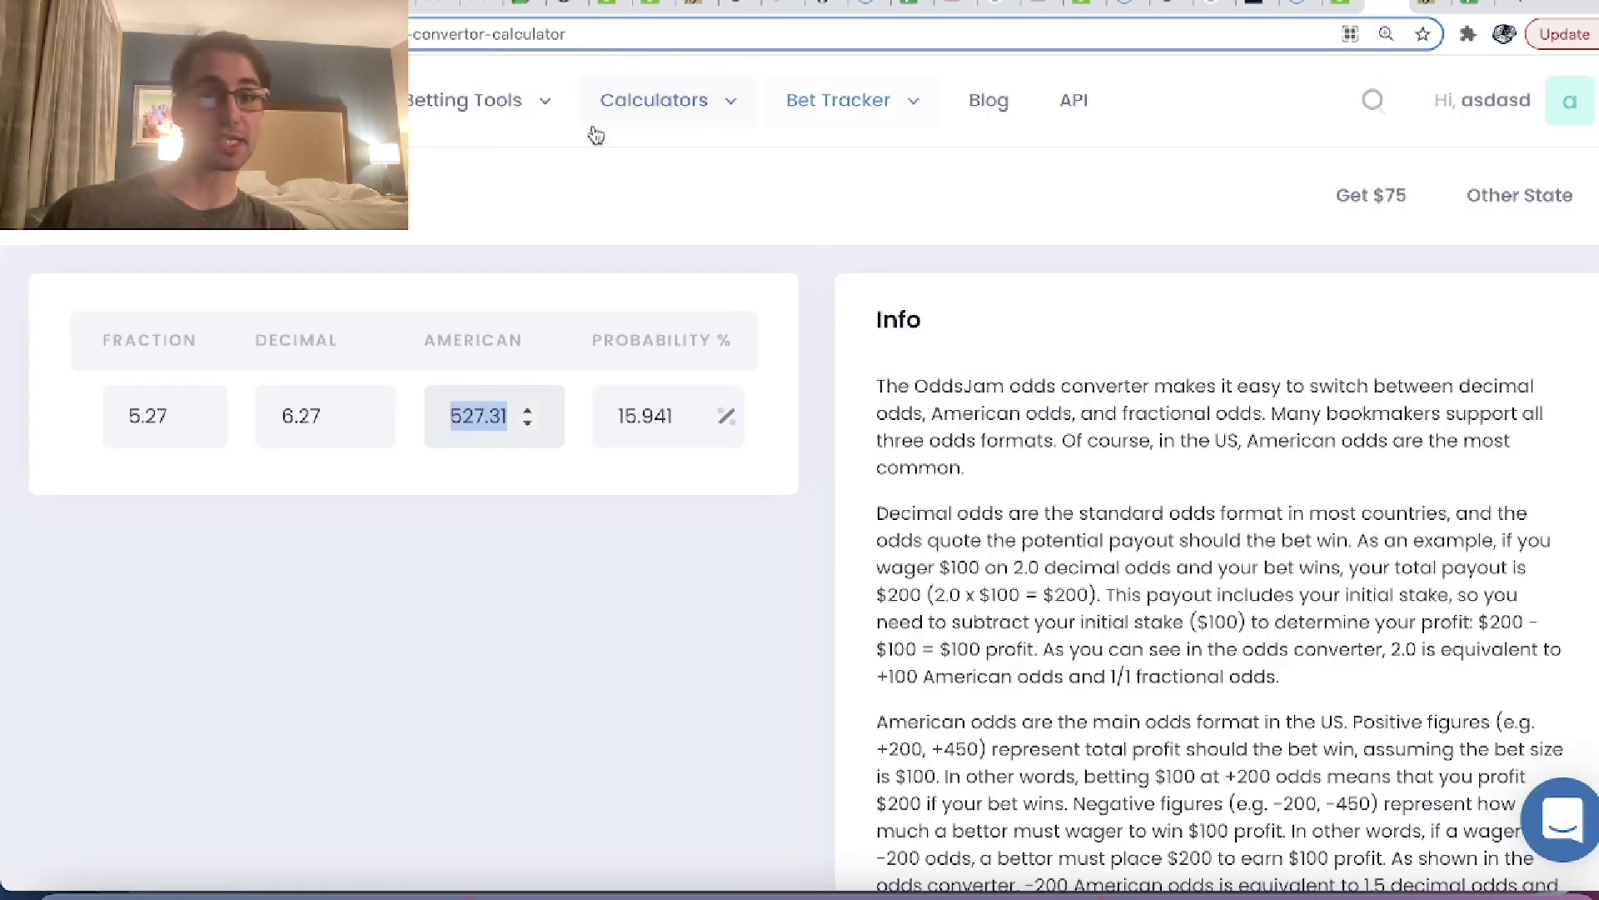
mouse_move(426, 124)
click(499, 375)
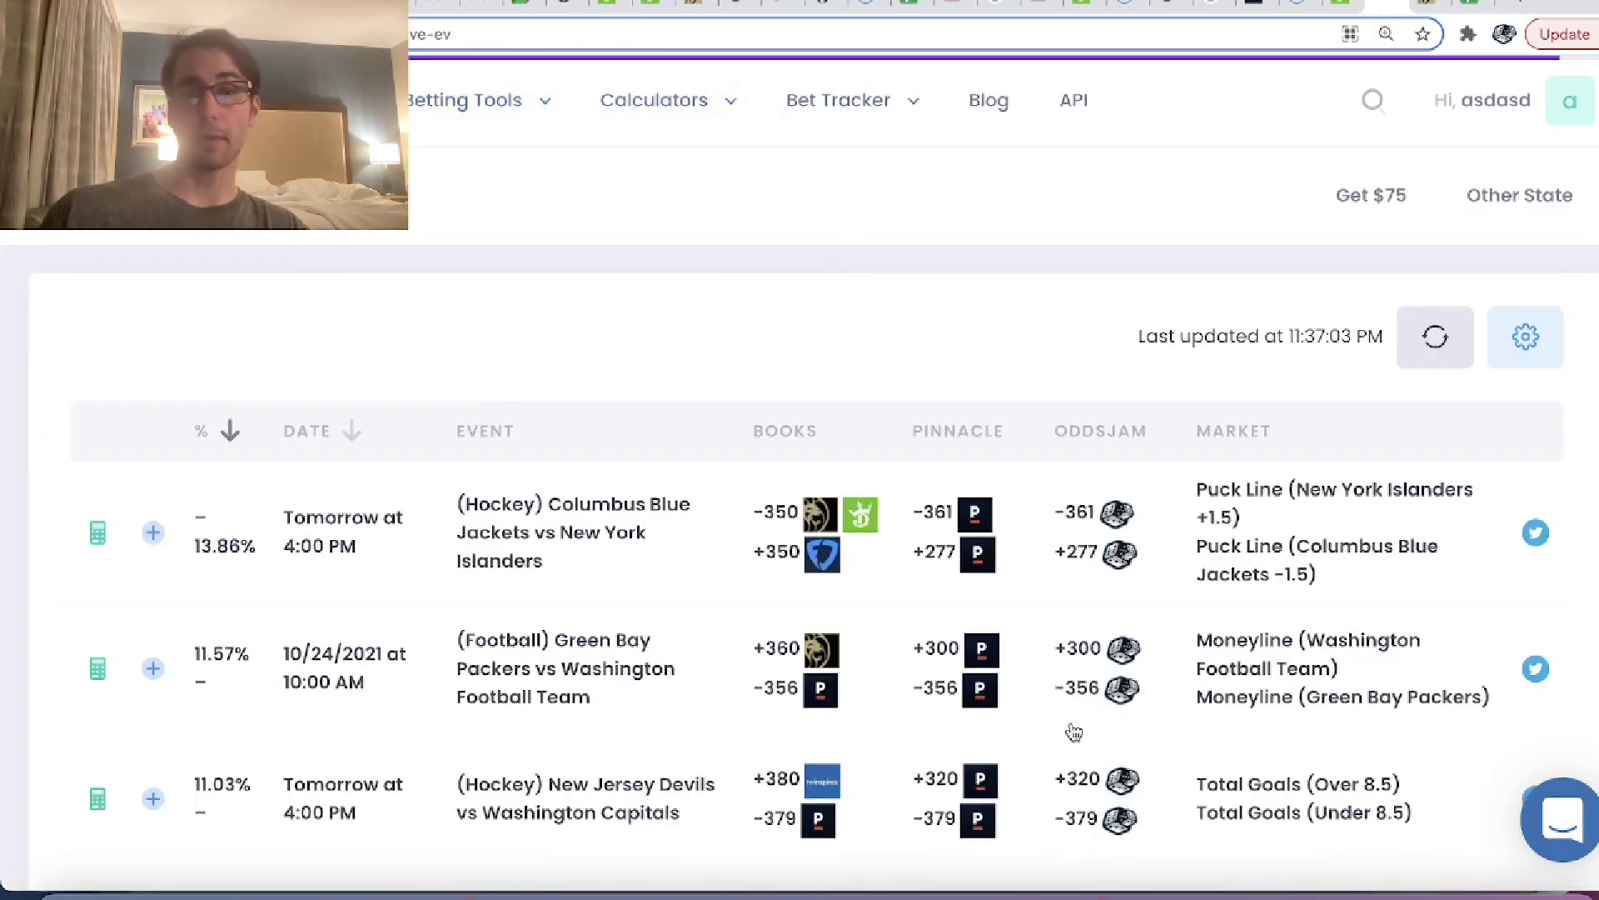
scroll(1073, 732, down, 4)
scroll(1066, 783, up, 4)
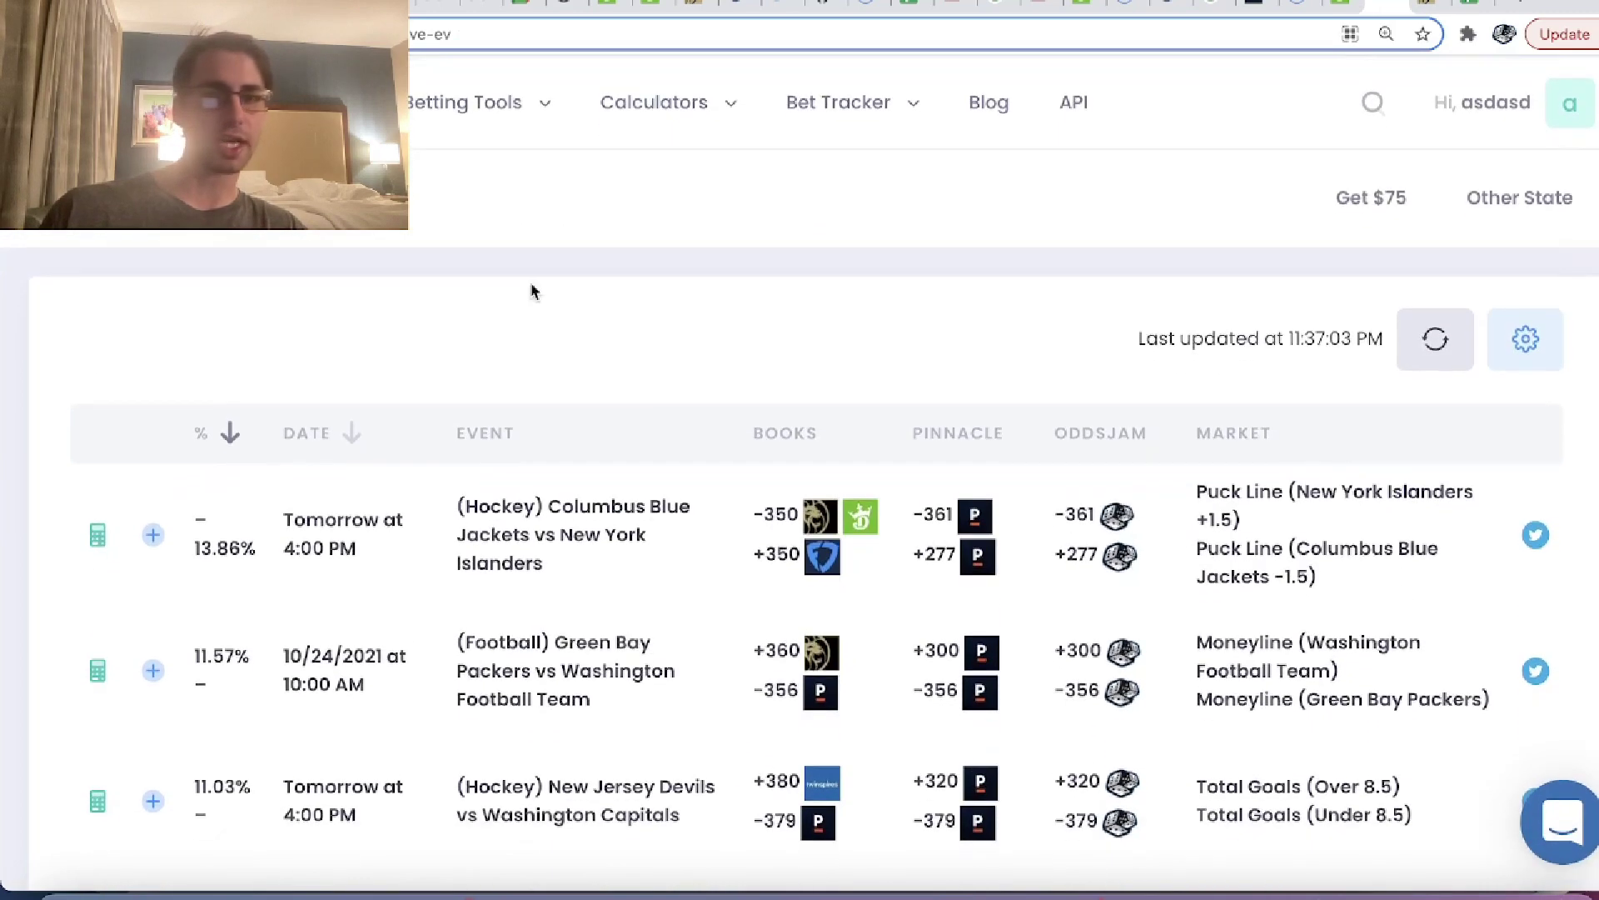
- Open OddsJam's arbitrage opportunities and look through the whole list
mouse_move(459, 100)
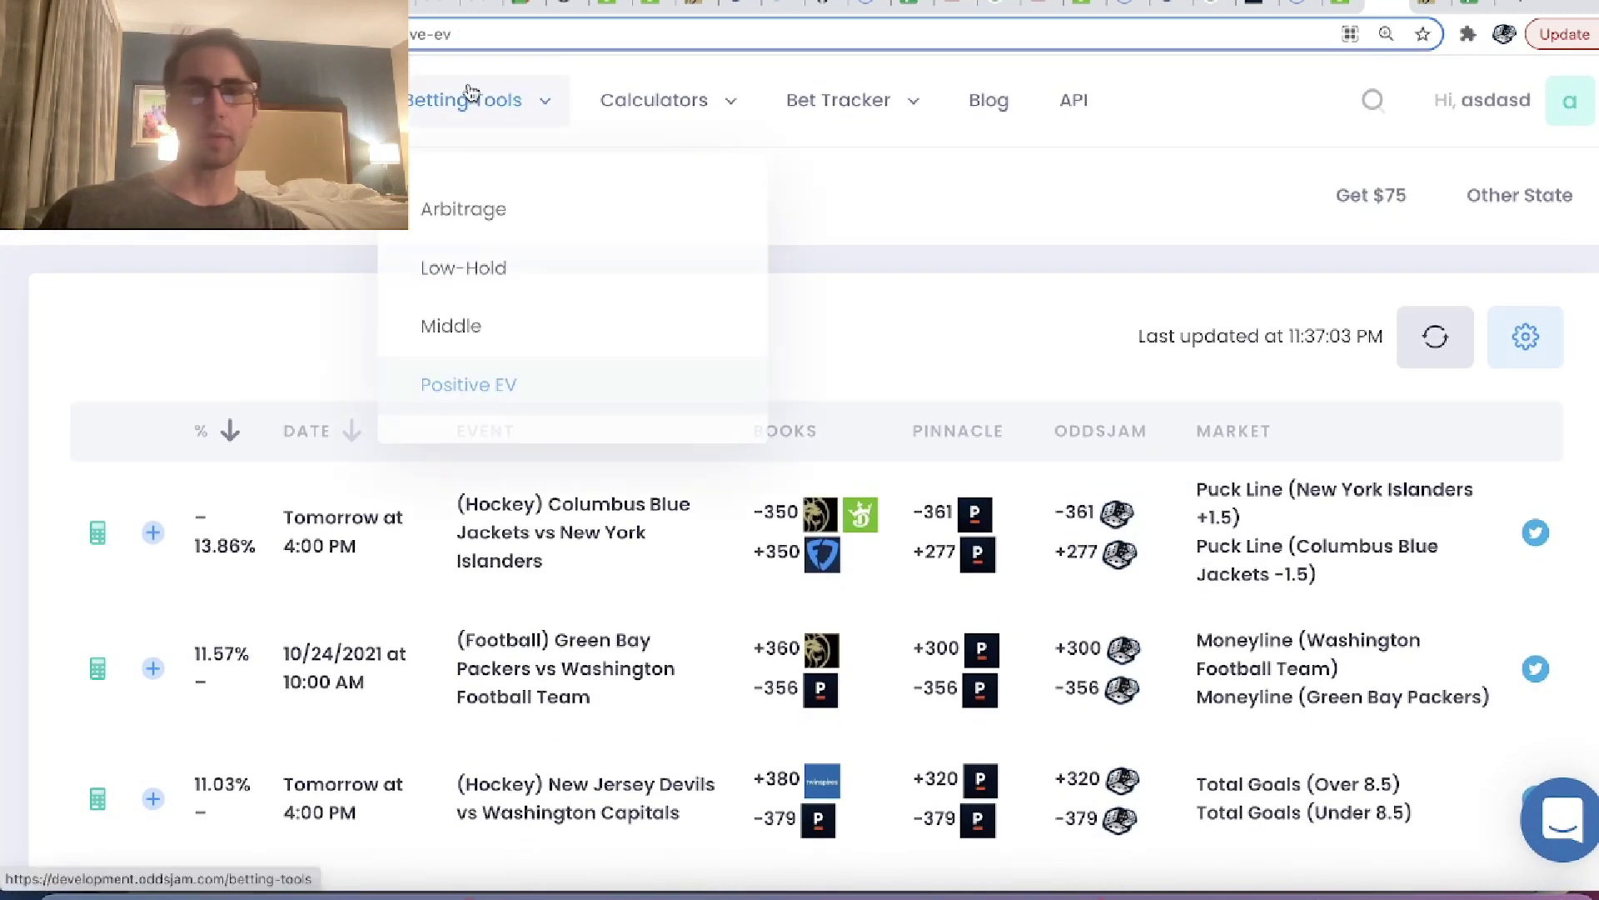
click(481, 203)
scroll(881, 696, down, 11)
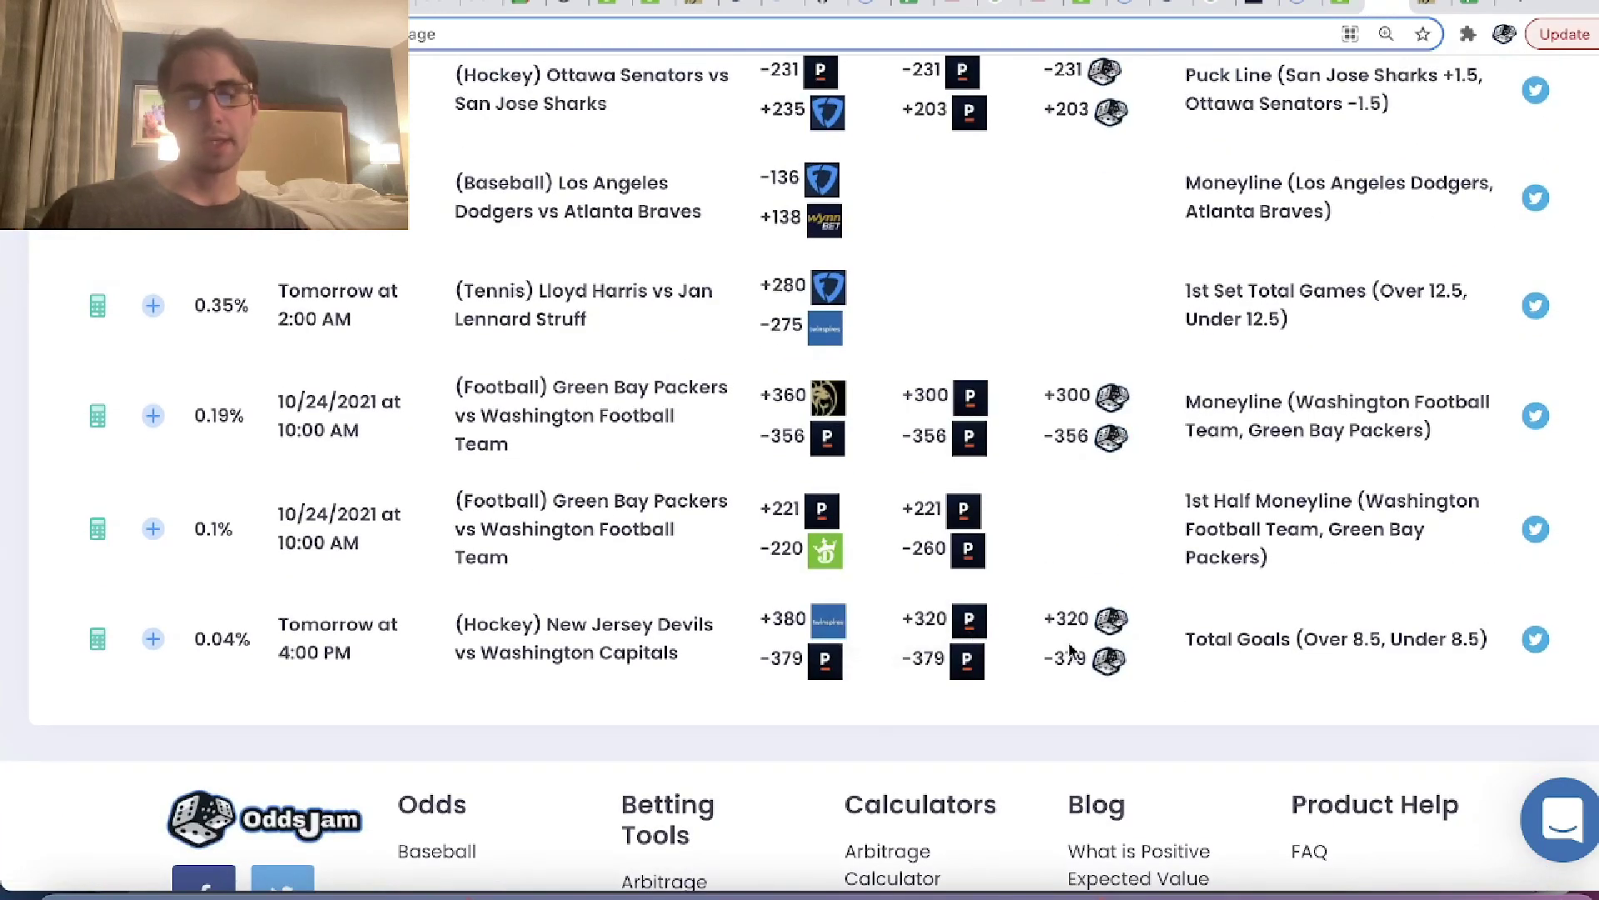
scroll(1073, 646, up, 11)
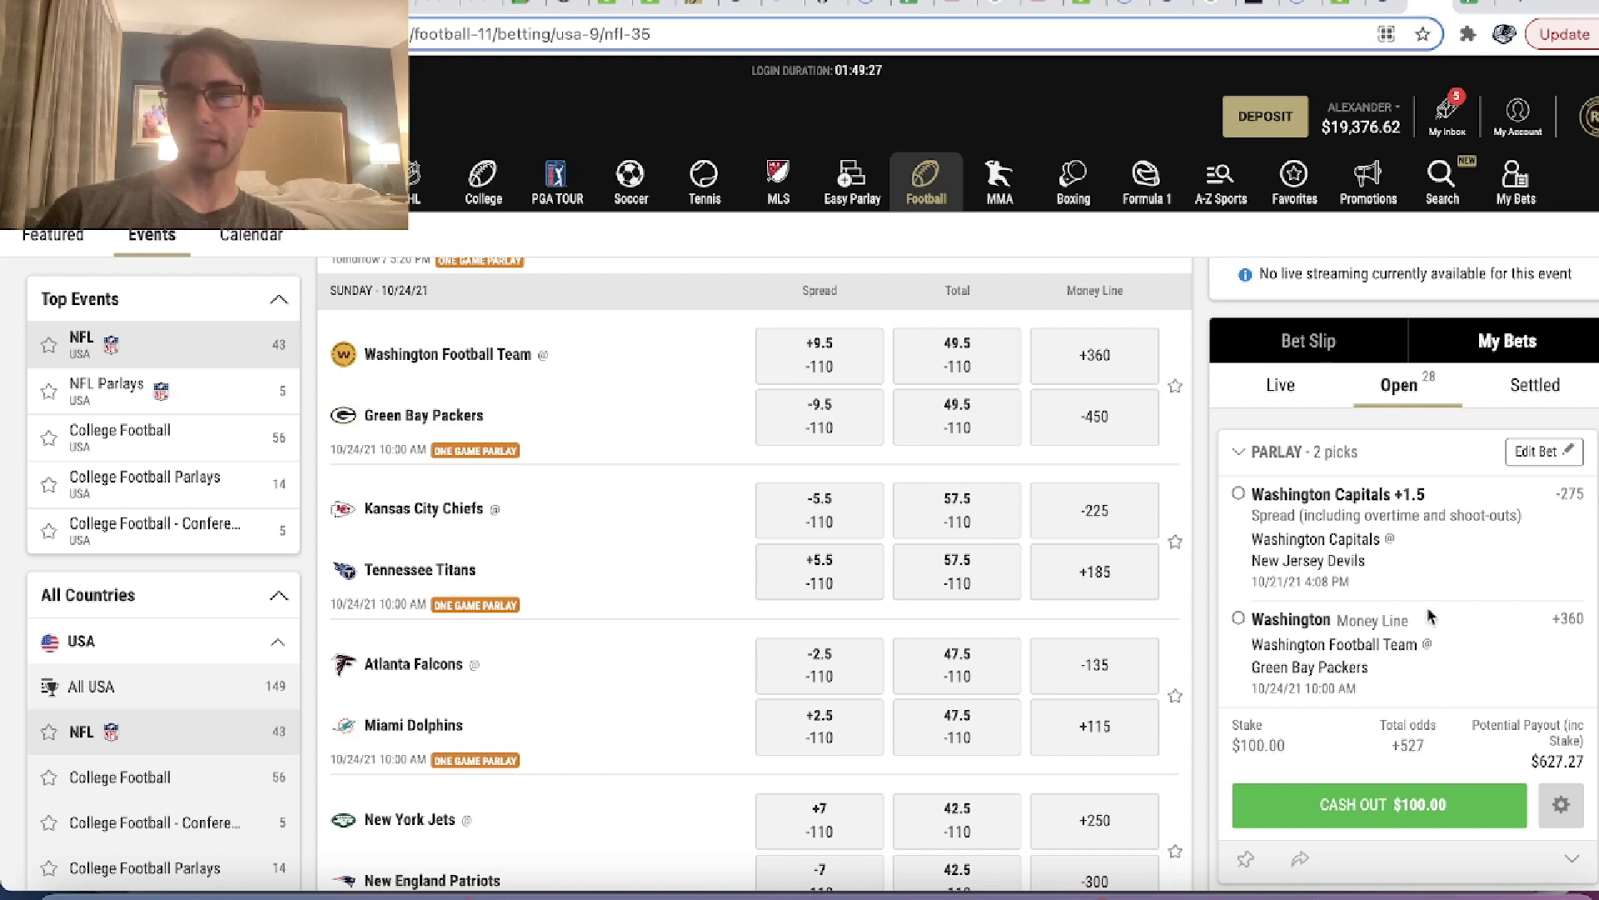
- Check the open parlay on BetMGM, then switch to the spreadsheet and enter 527.27 as Profit if Win in cell E2
scroll(1431, 617, down, 3)
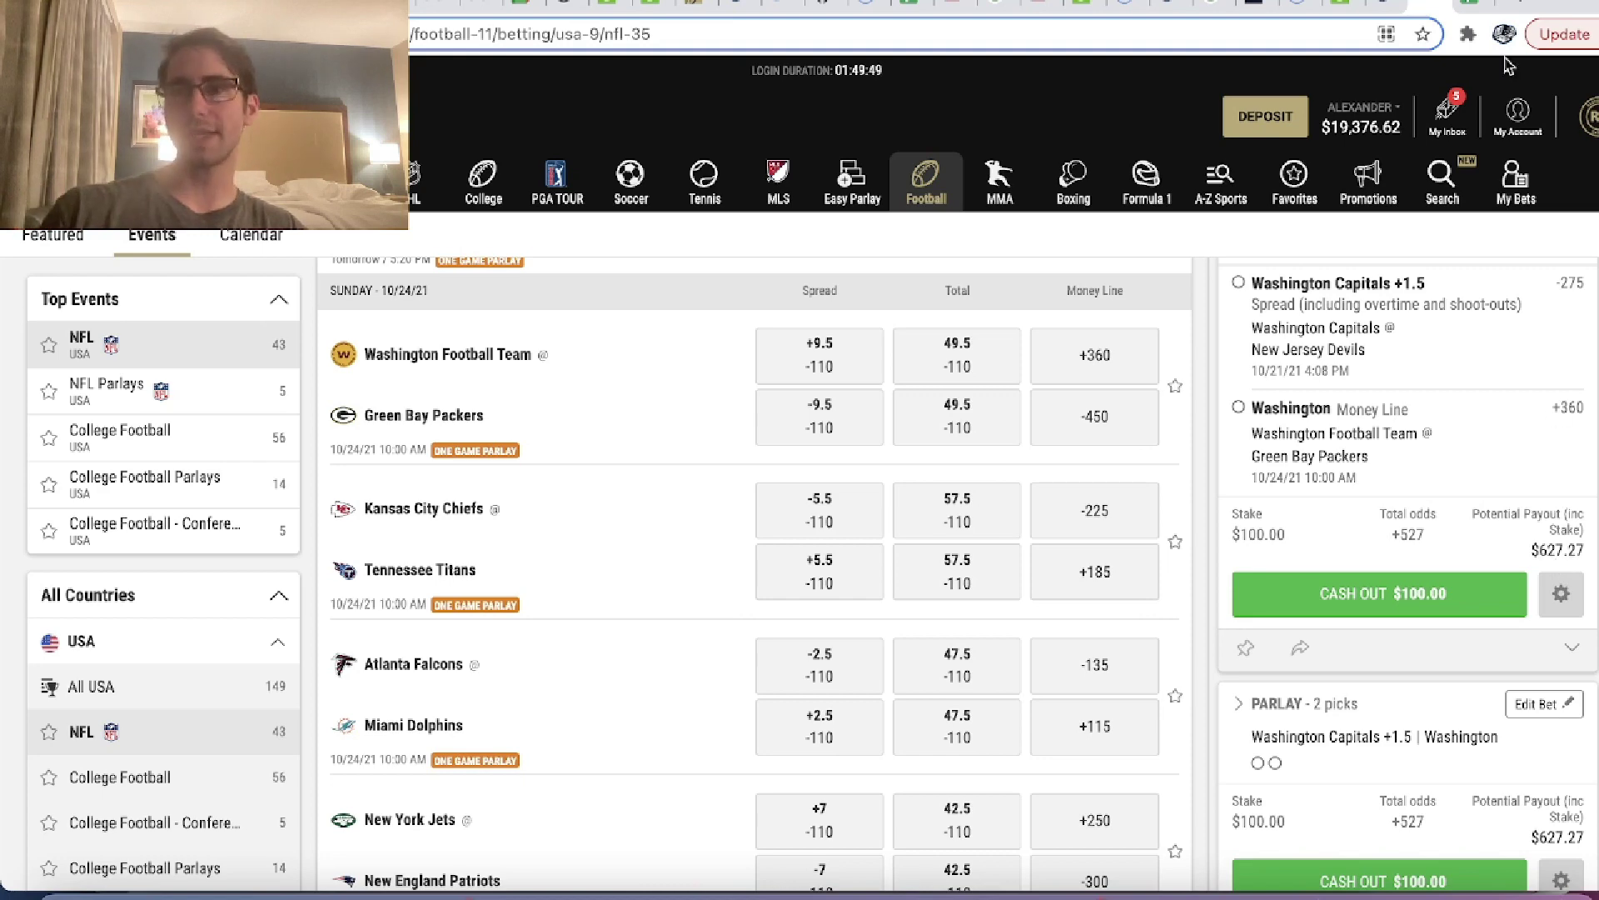
click(1475, 9)
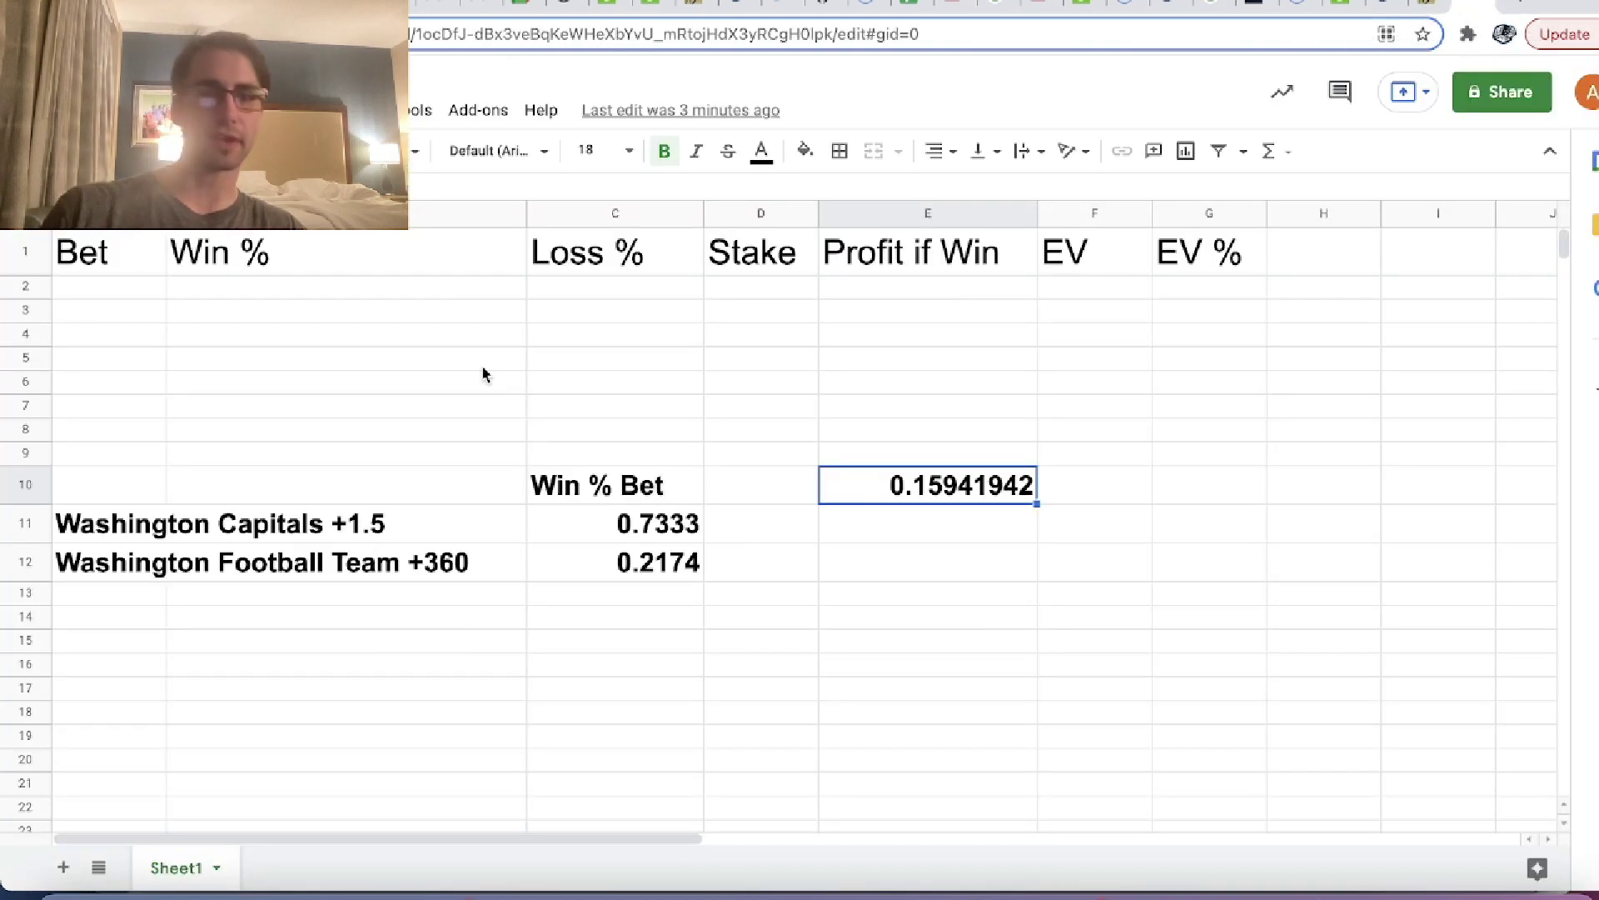
click(923, 293)
text(527.27)
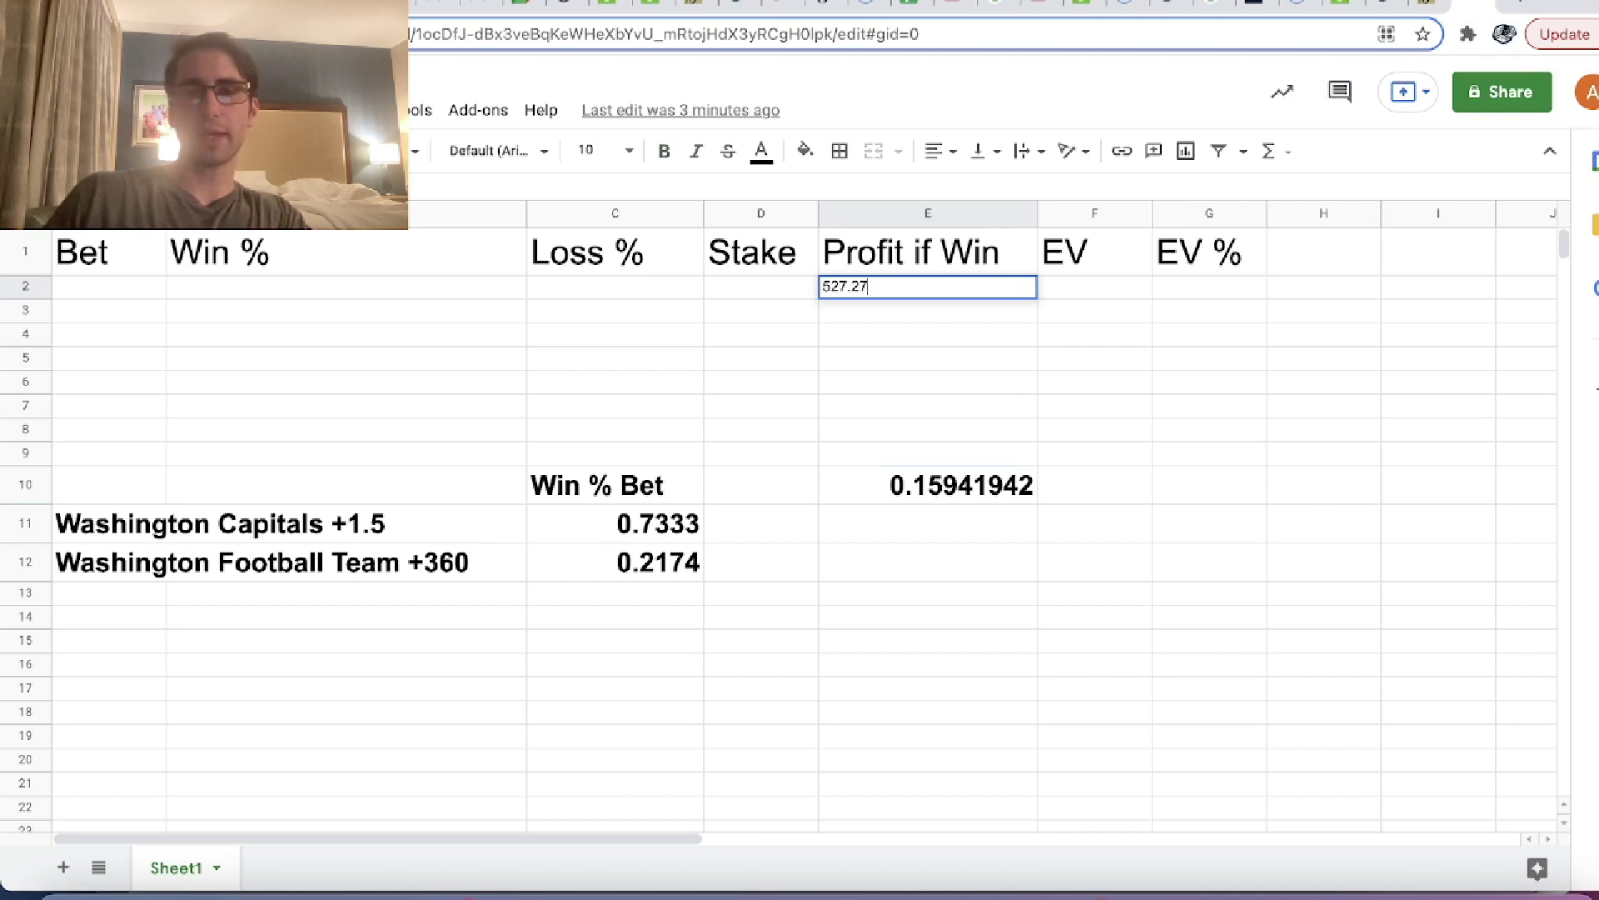
key(Return)
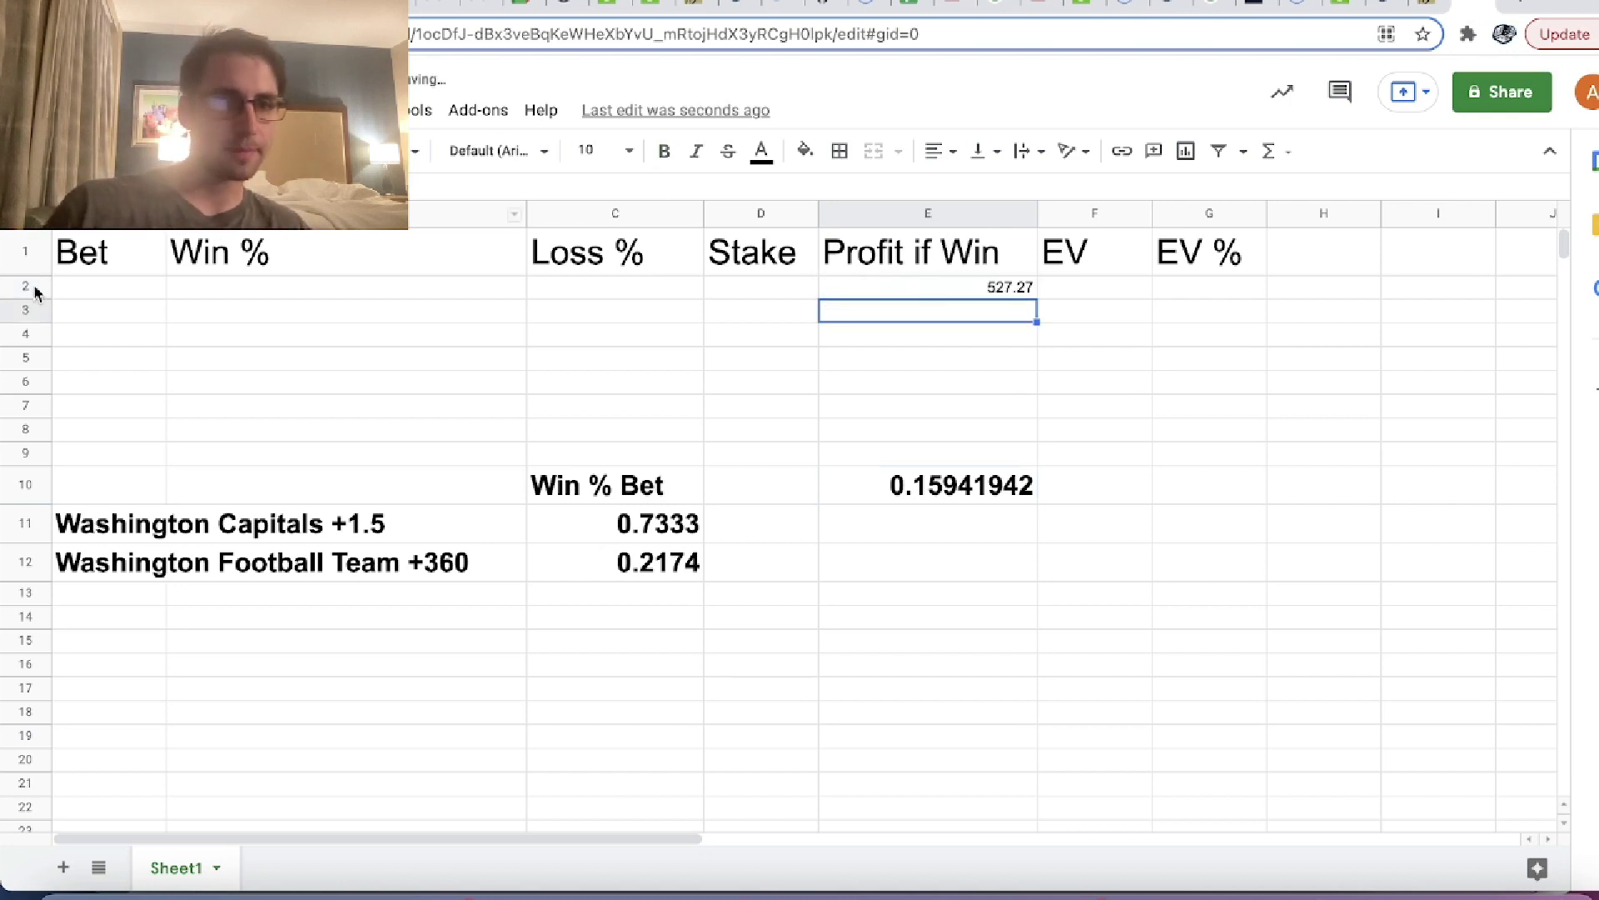
- Set the font size of rows 2 to 4 to 24
drag(26, 286, 30, 338)
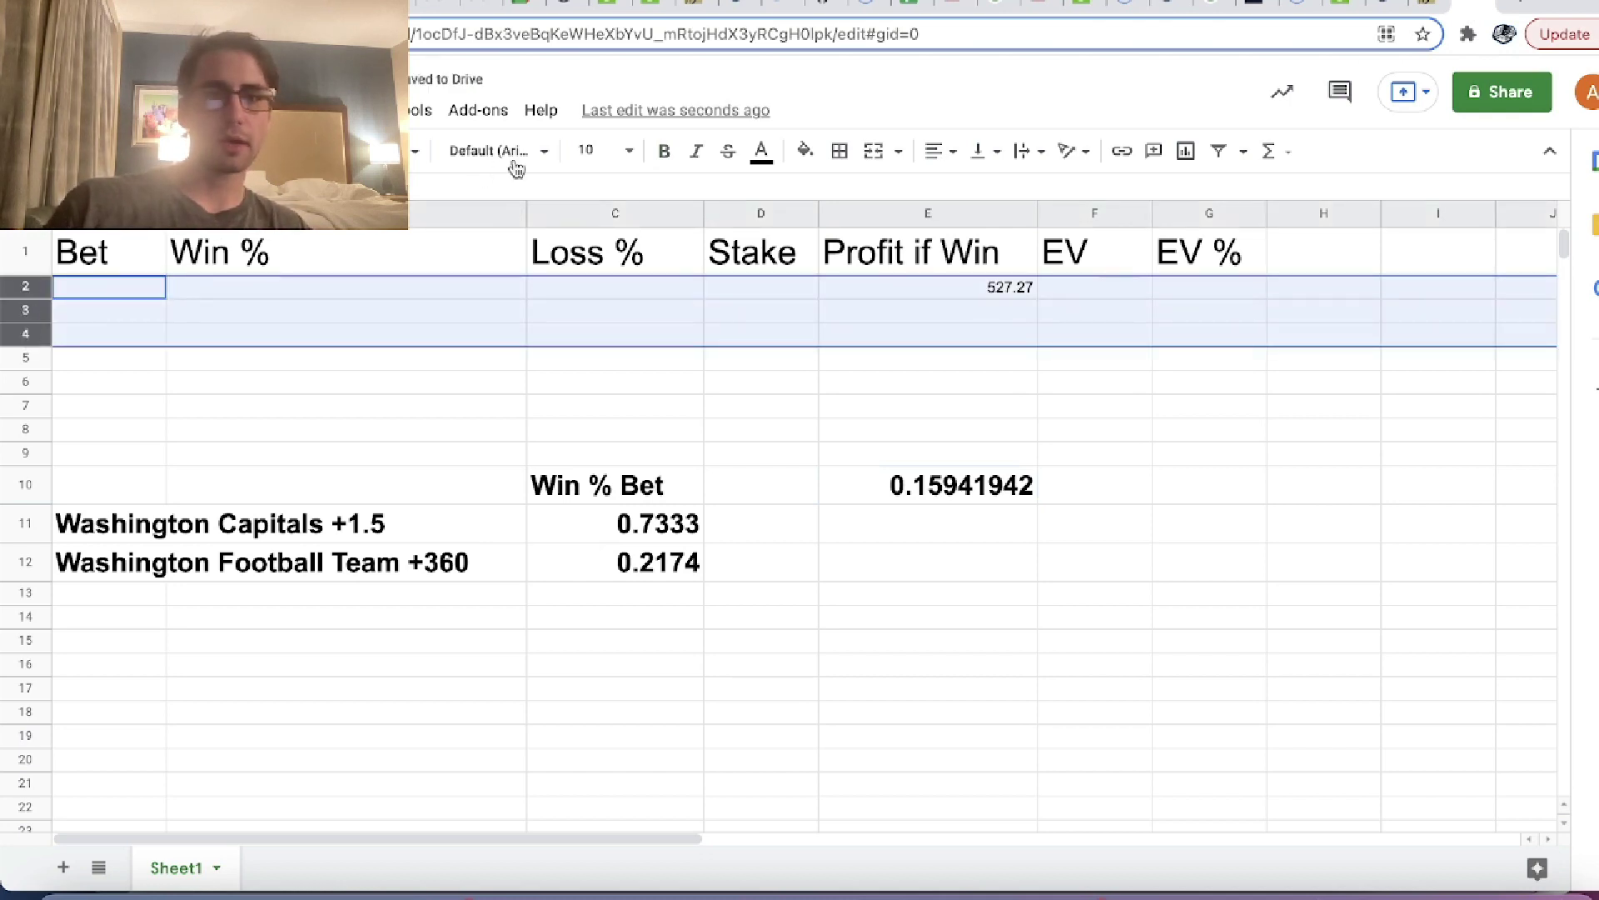
click(629, 151)
click(590, 518)
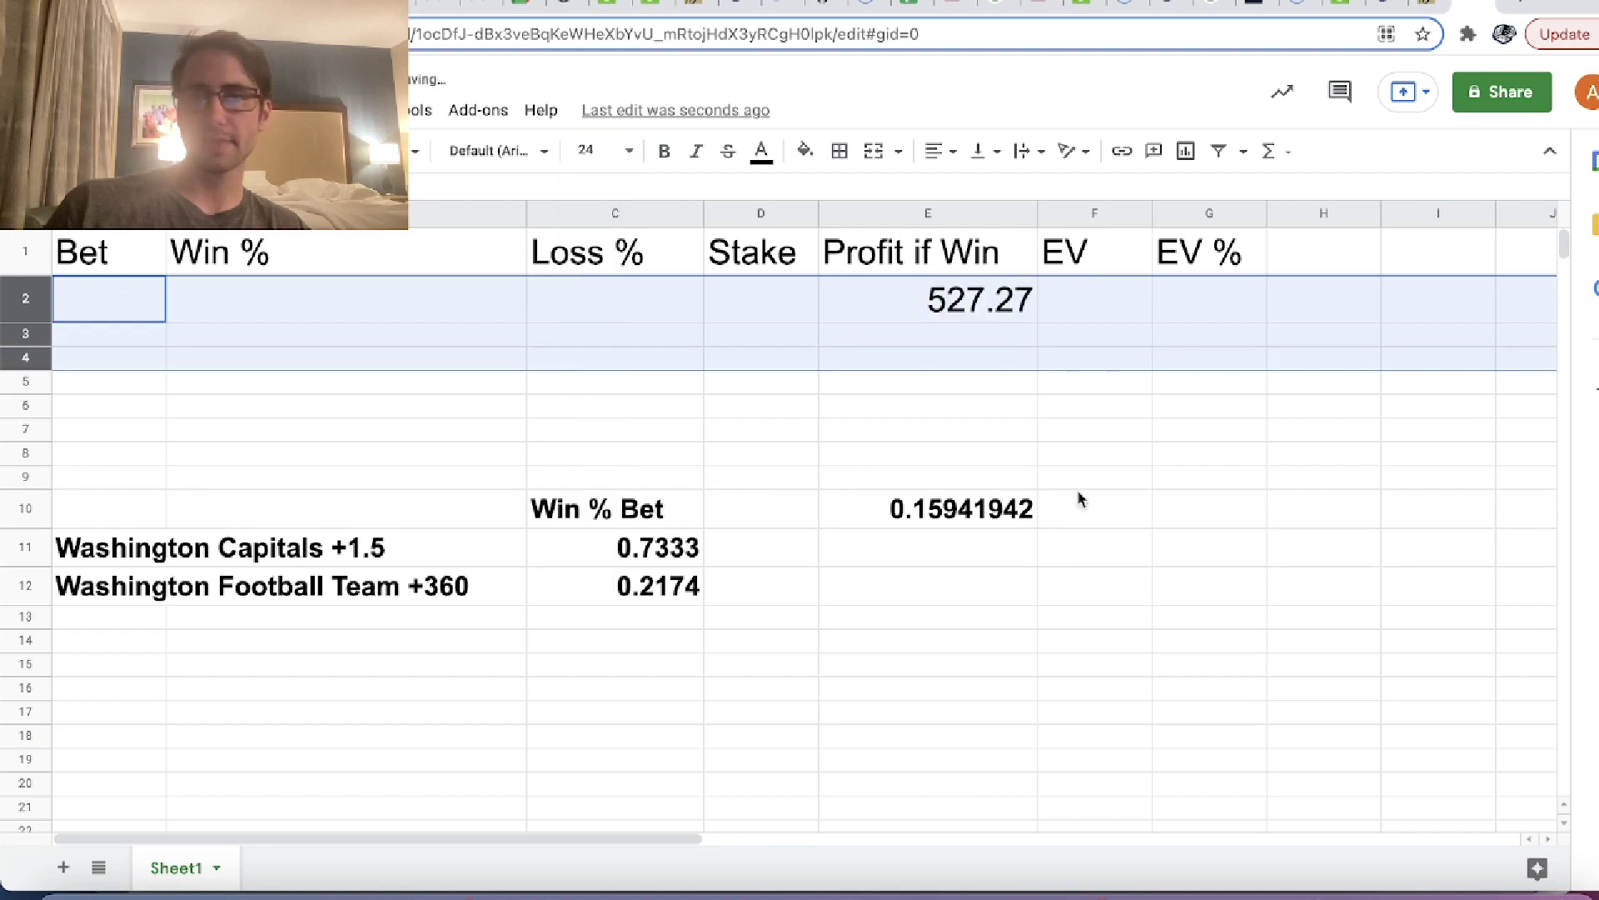
click(1098, 504)
click(870, 301)
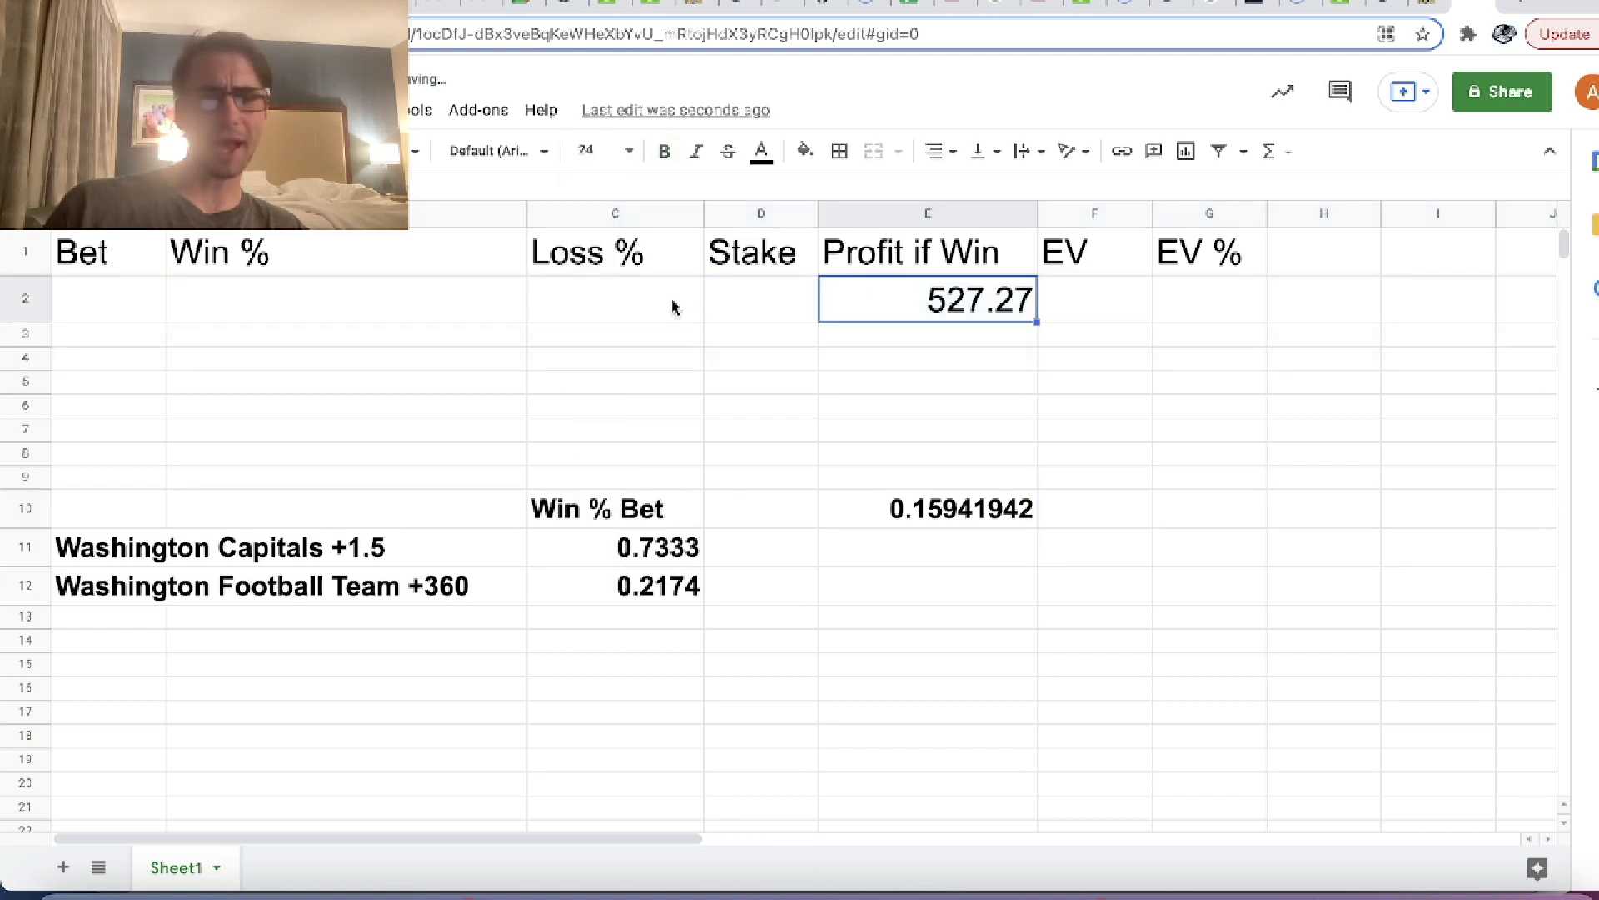
- Enter a stake of 100 in cell D2 and highlight it together with the profit in E2
click(755, 309)
text(100)
key(Return)
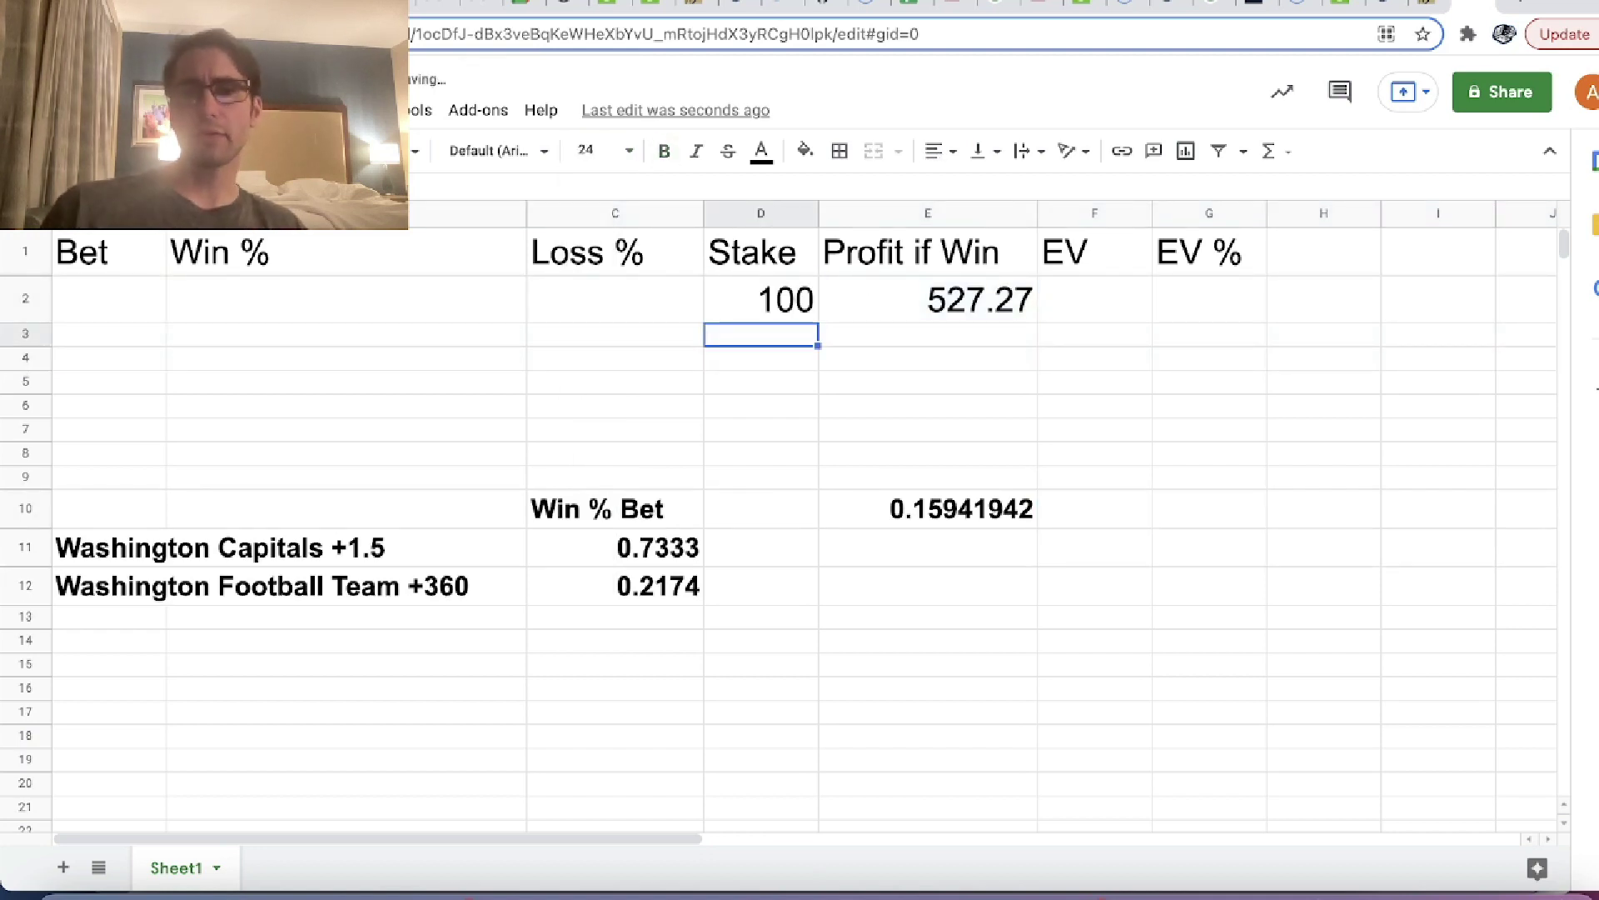
drag(779, 300, 945, 301)
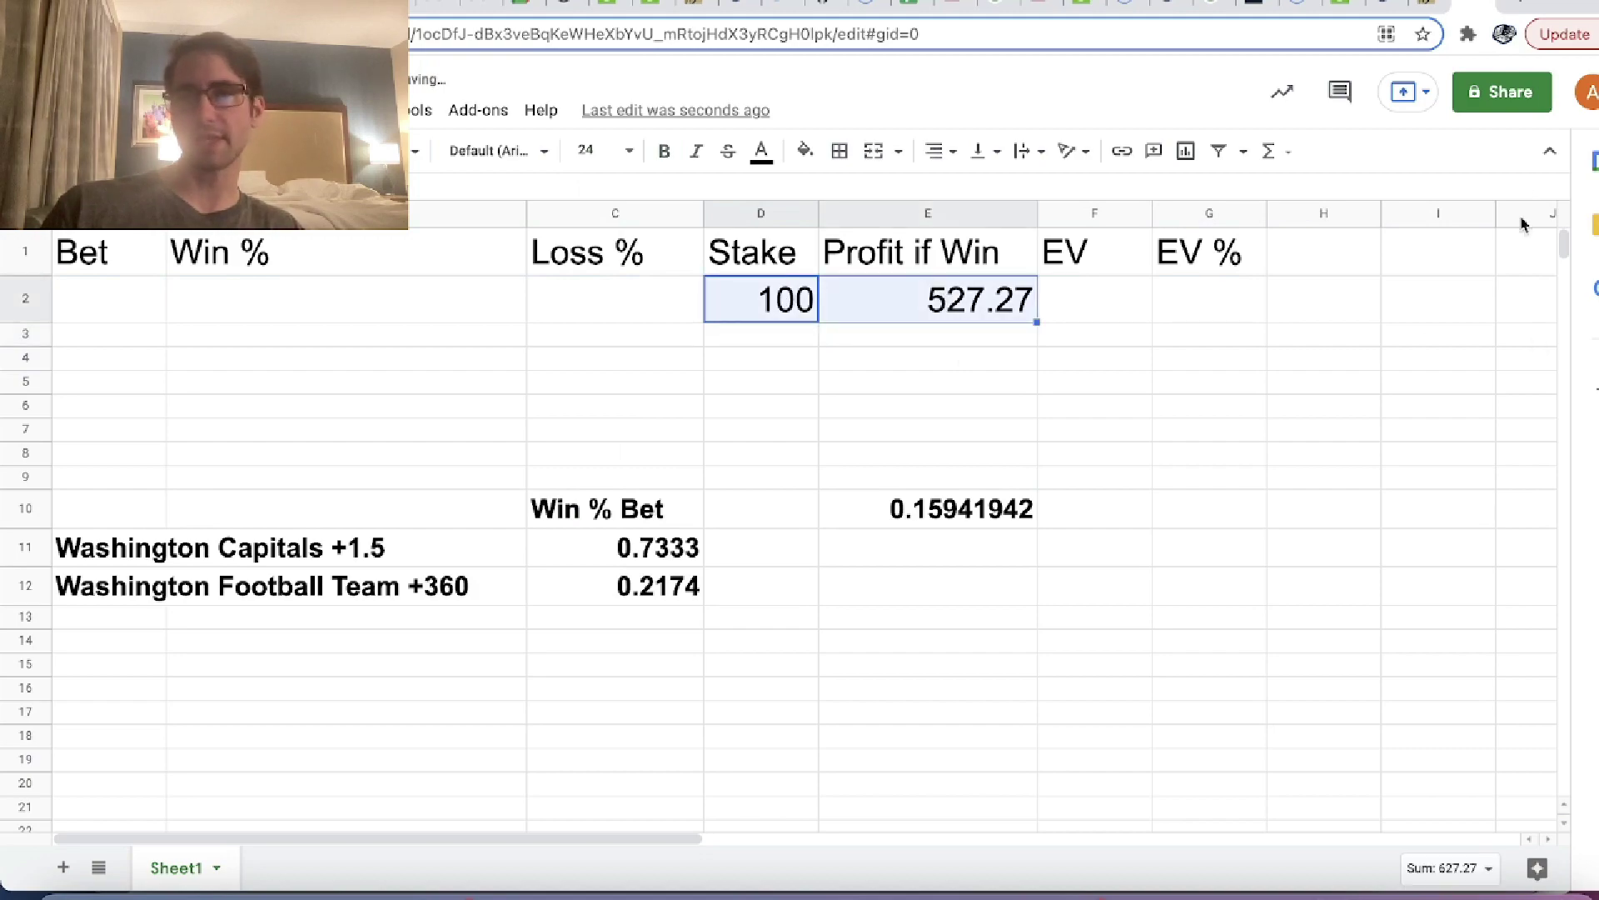
- Switch to OddsJam, refresh the arbitrage list and look through it for the two parlay bets
click(1405, 15)
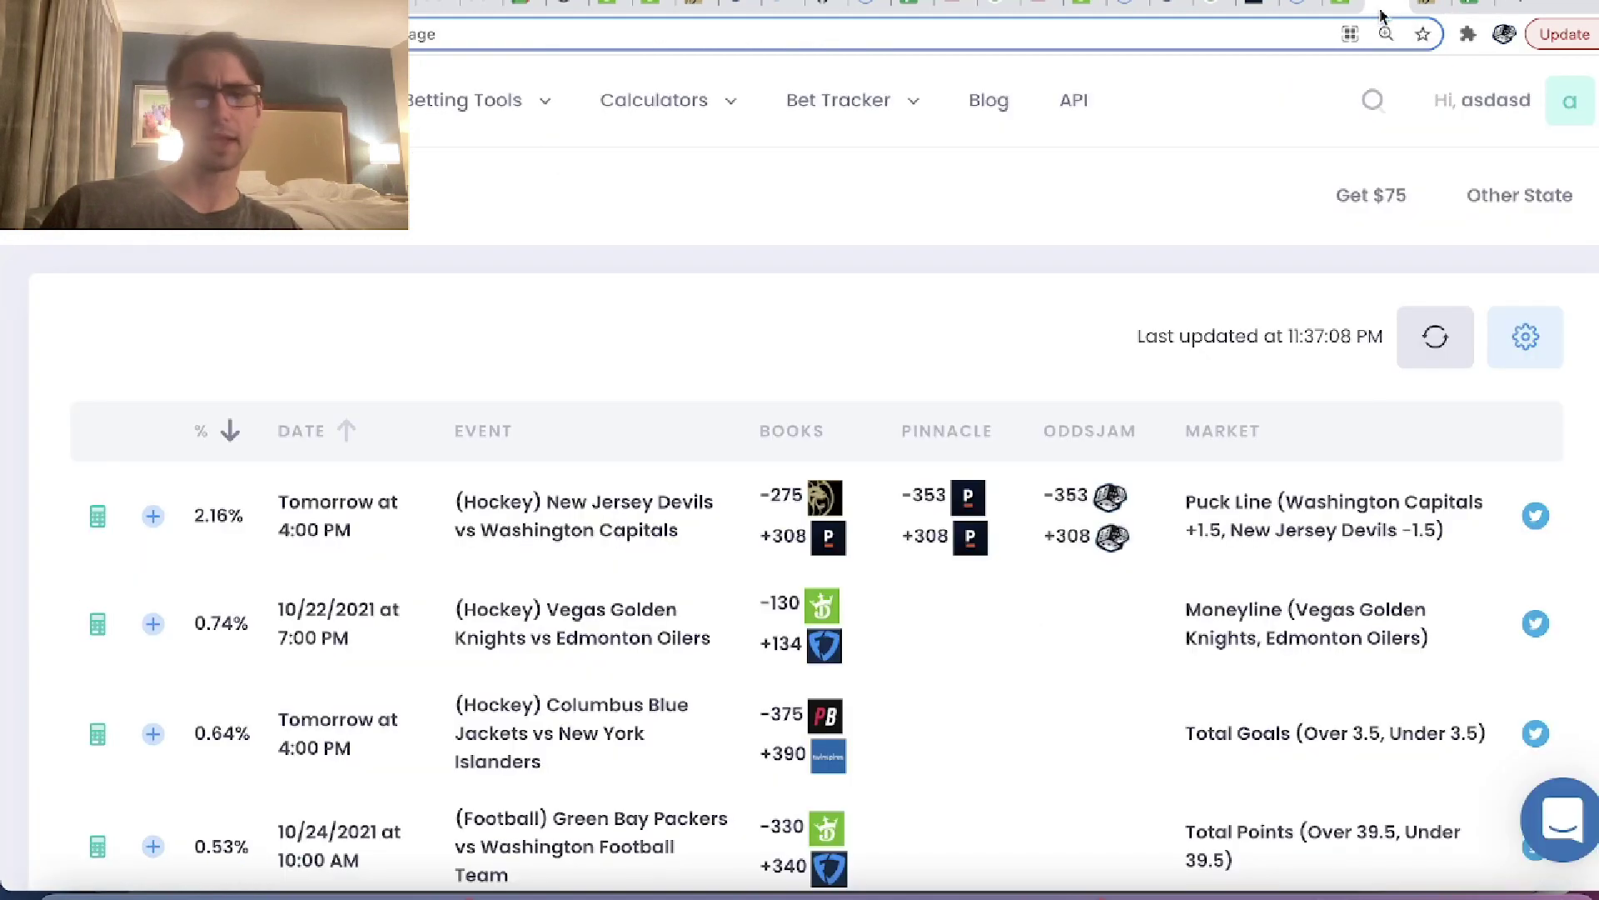
click(1420, 346)
scroll(1417, 352, down, 10)
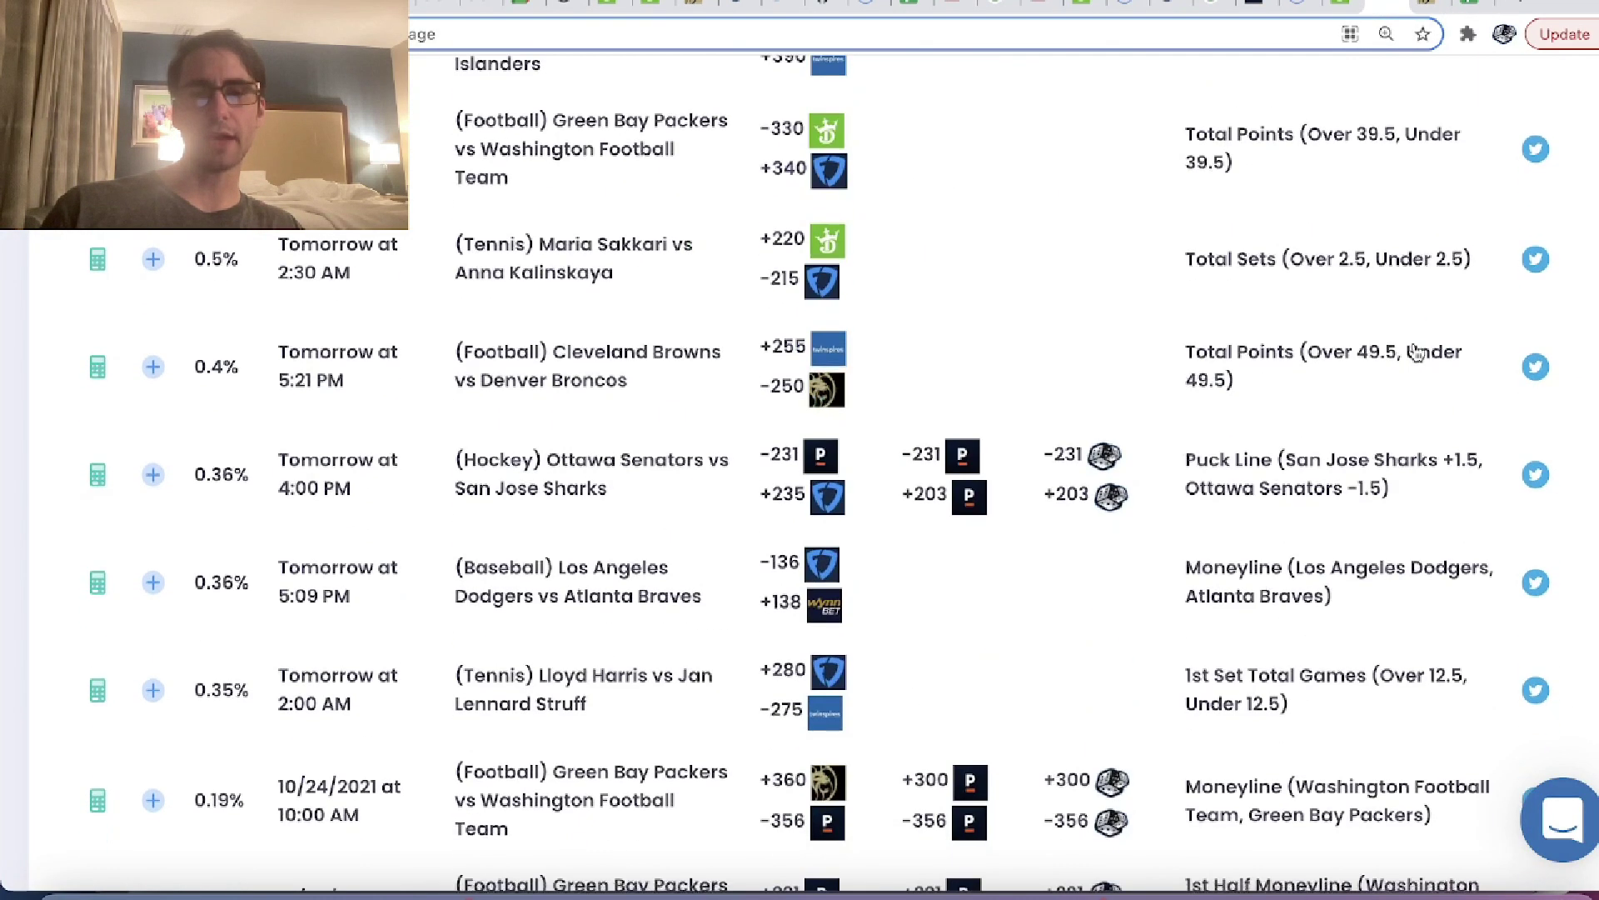
scroll(1416, 352, down, 3)
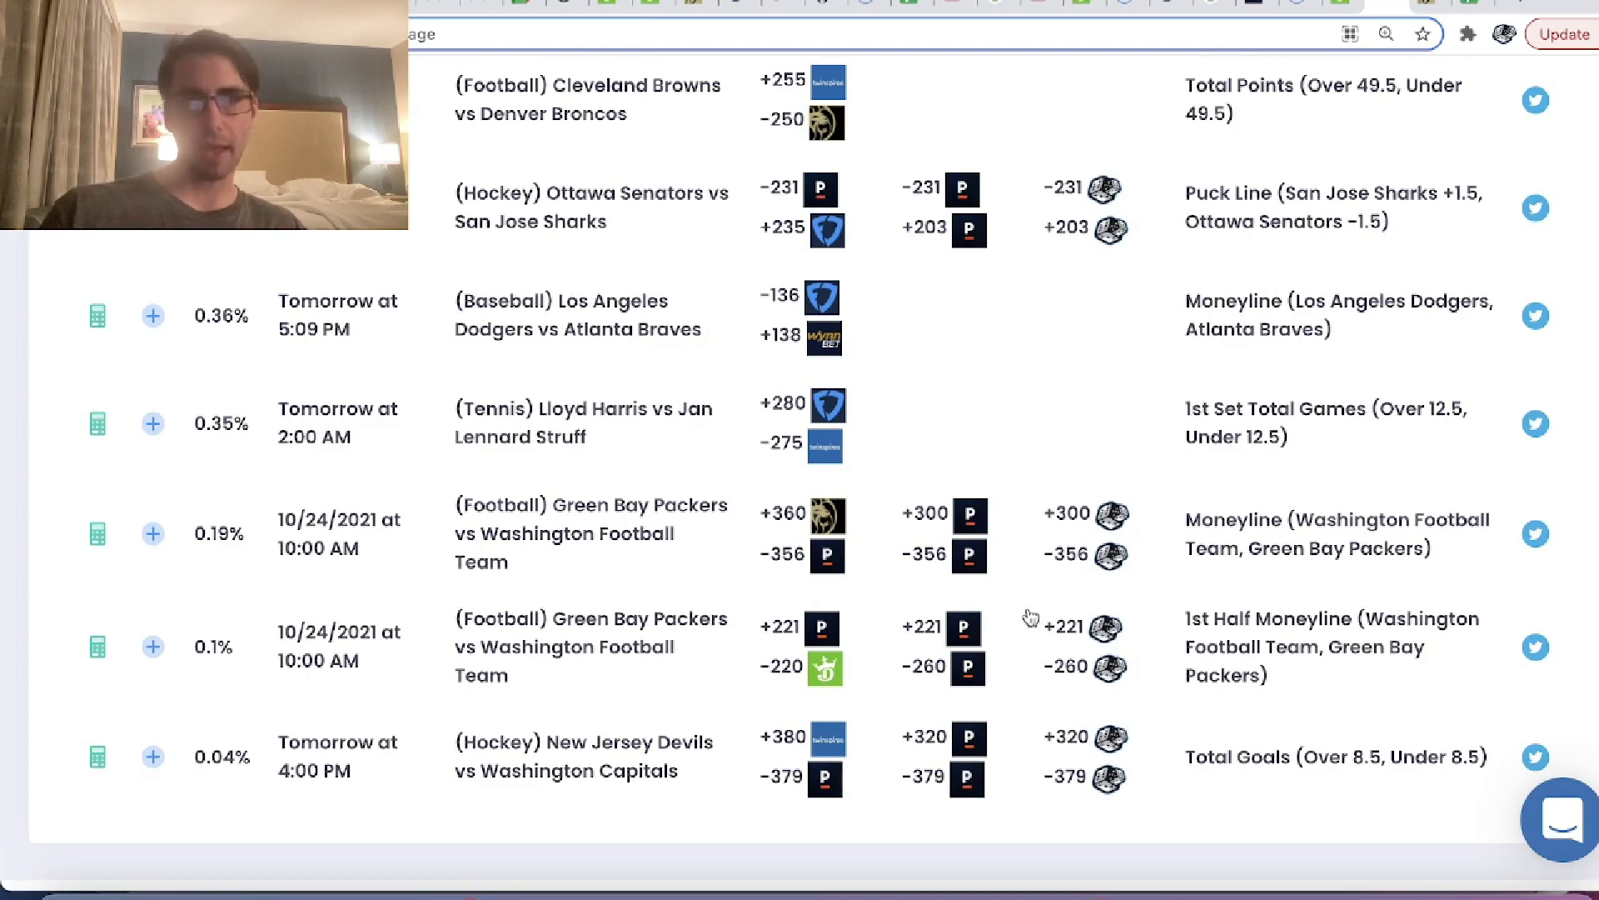
scroll(1030, 616, up, 3)
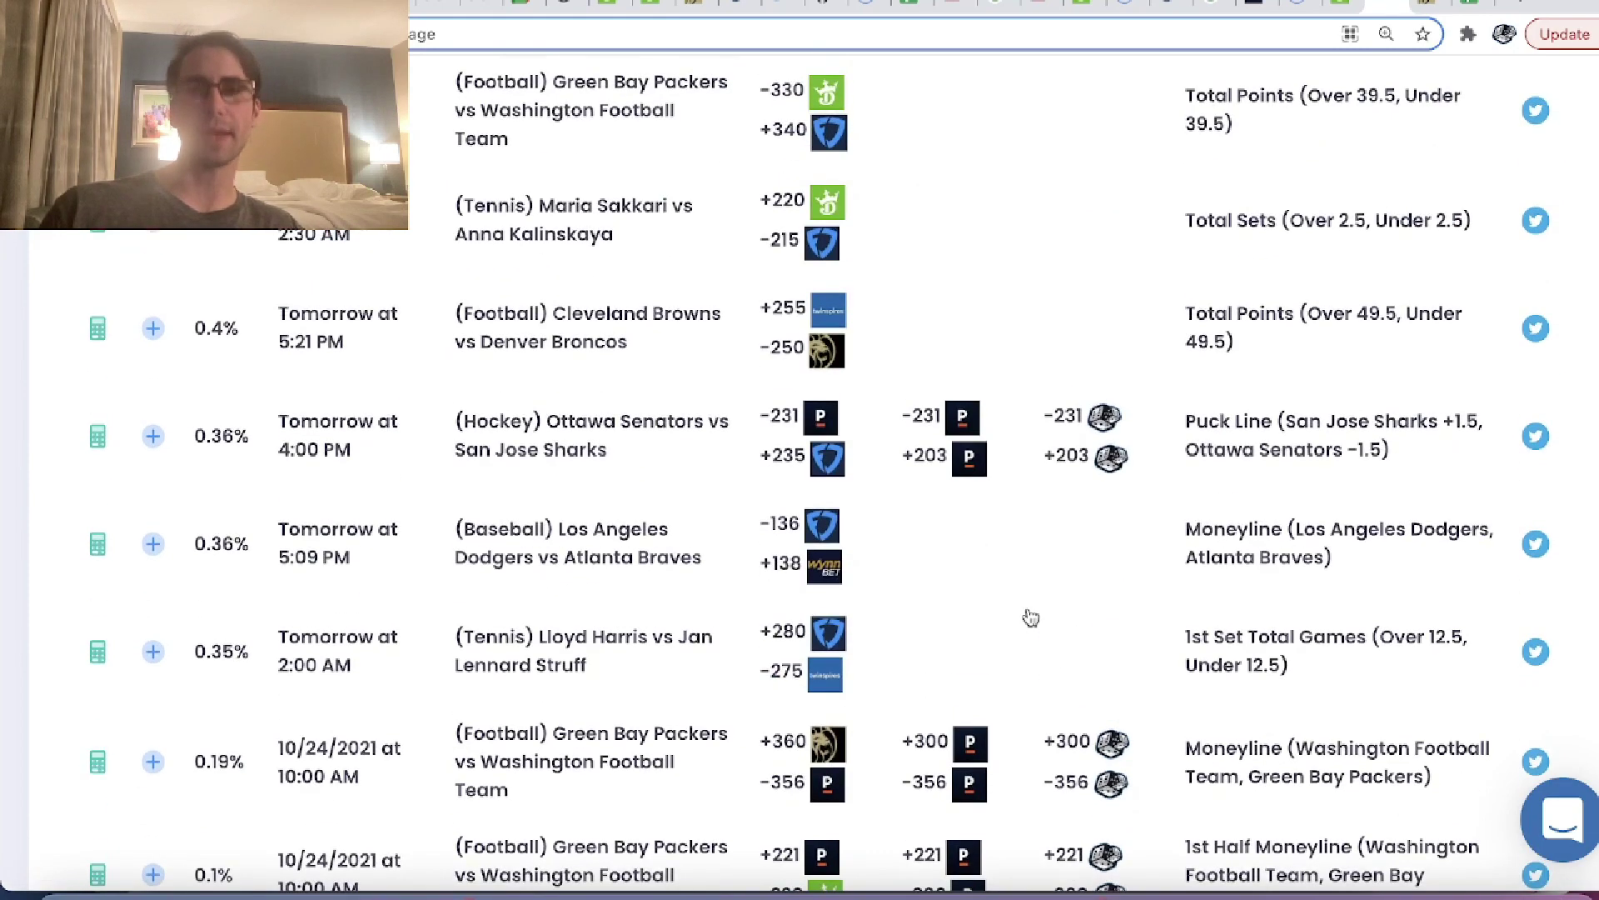
scroll(1030, 616, up, 6)
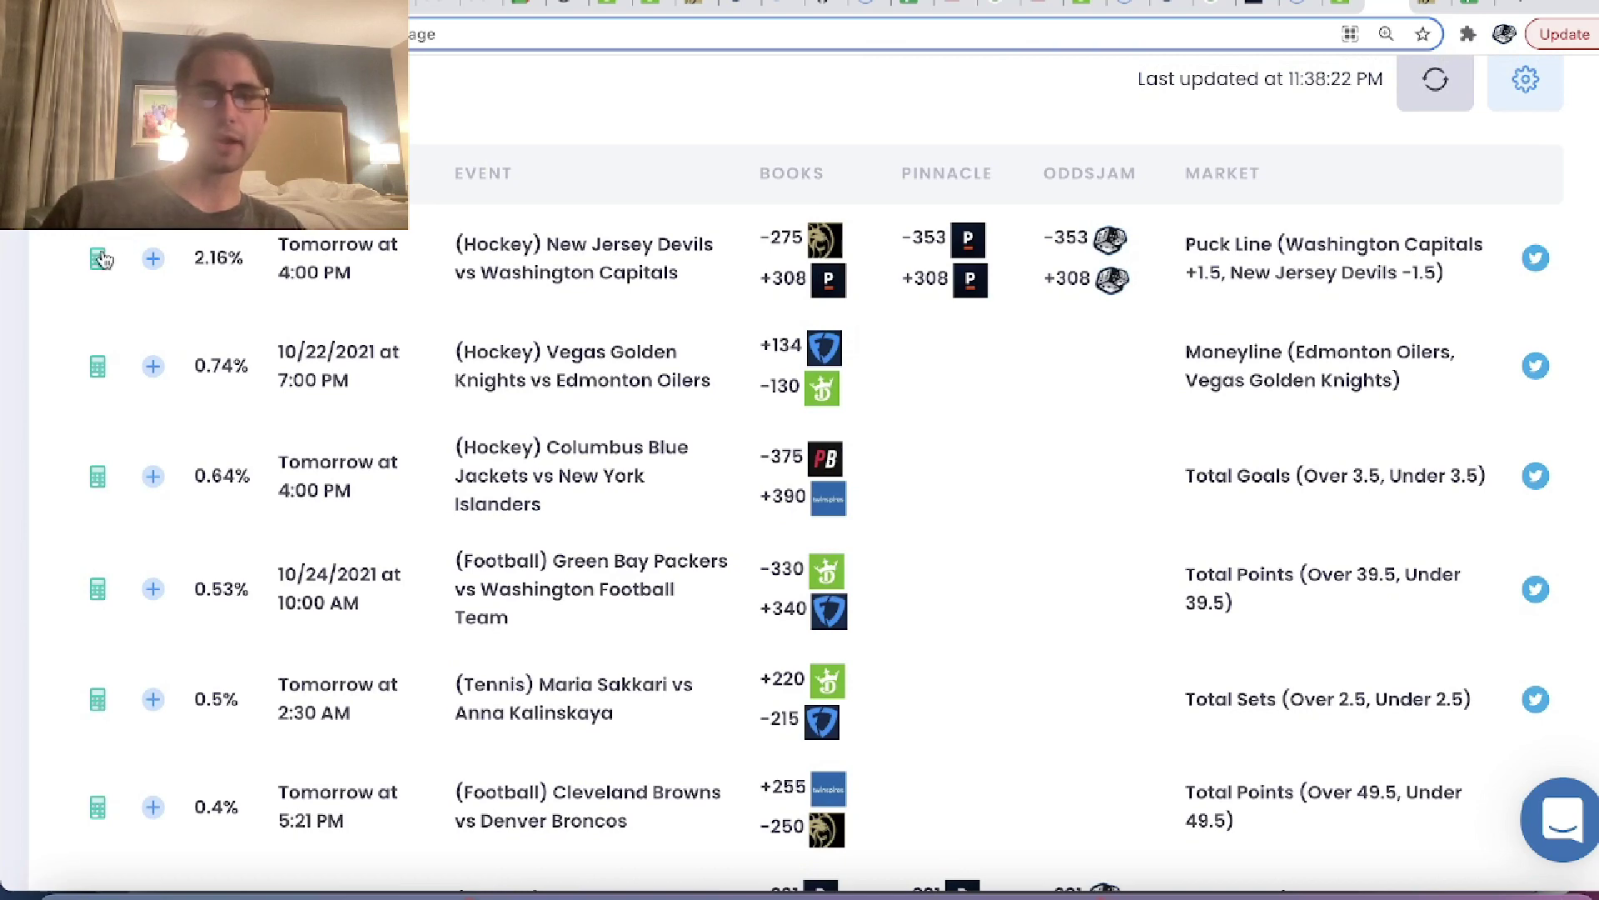
- Calculate the arbitrage profit for New Jersey Devils vs Washington Capitals with a $100 stake on Capitals +1.5, then close the calculator
mouse_move(824, 250)
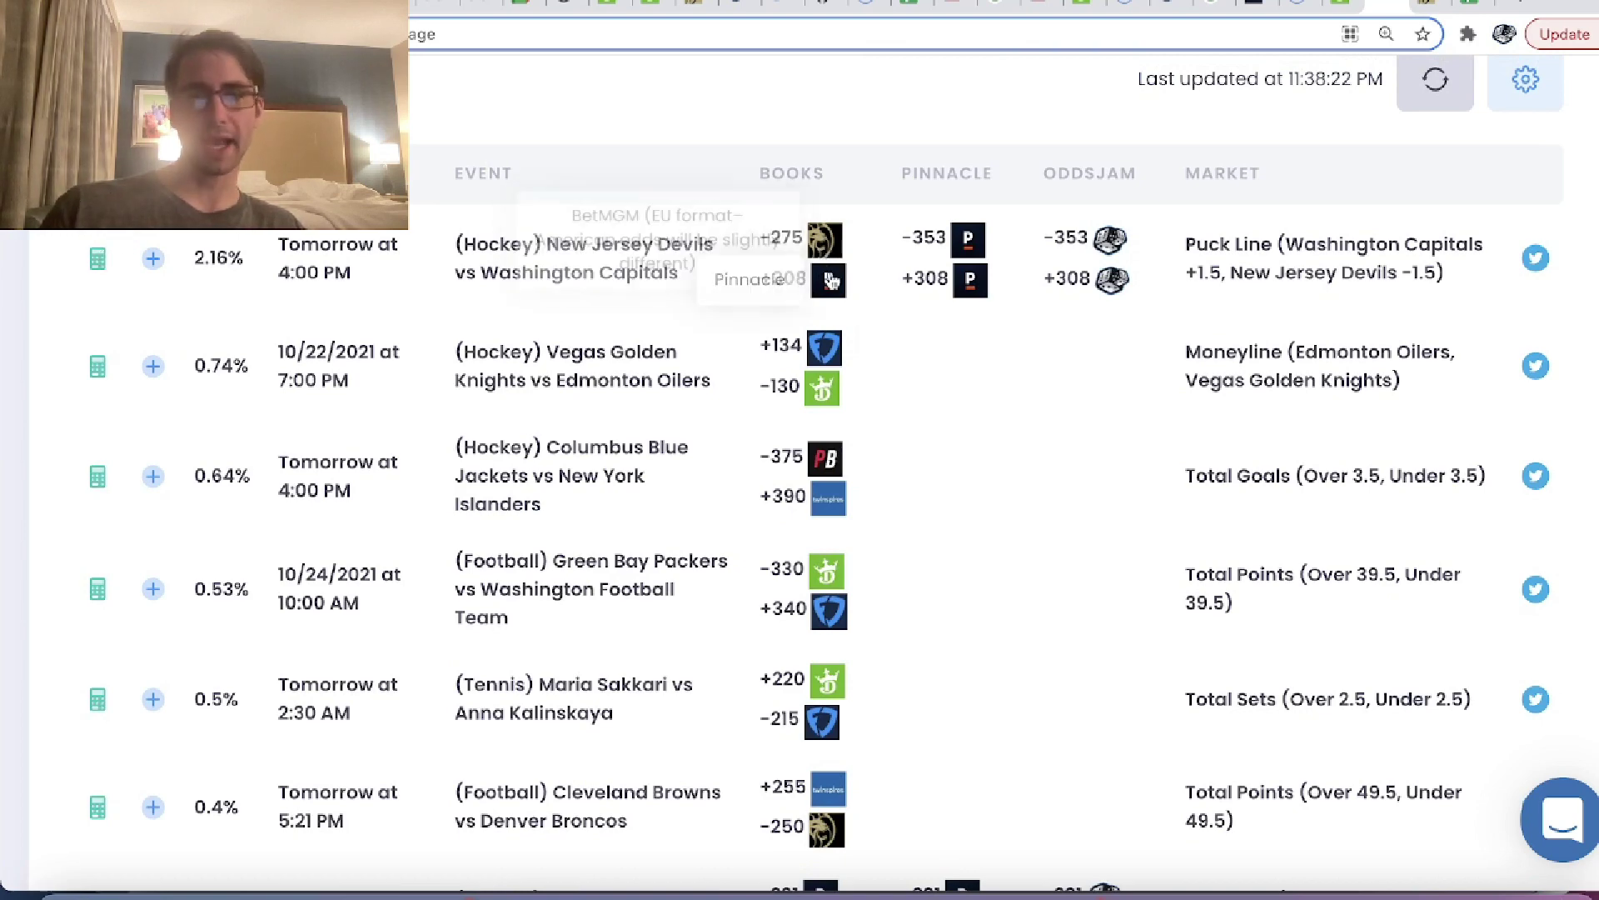
click(97, 259)
click(1089, 316)
text(100)
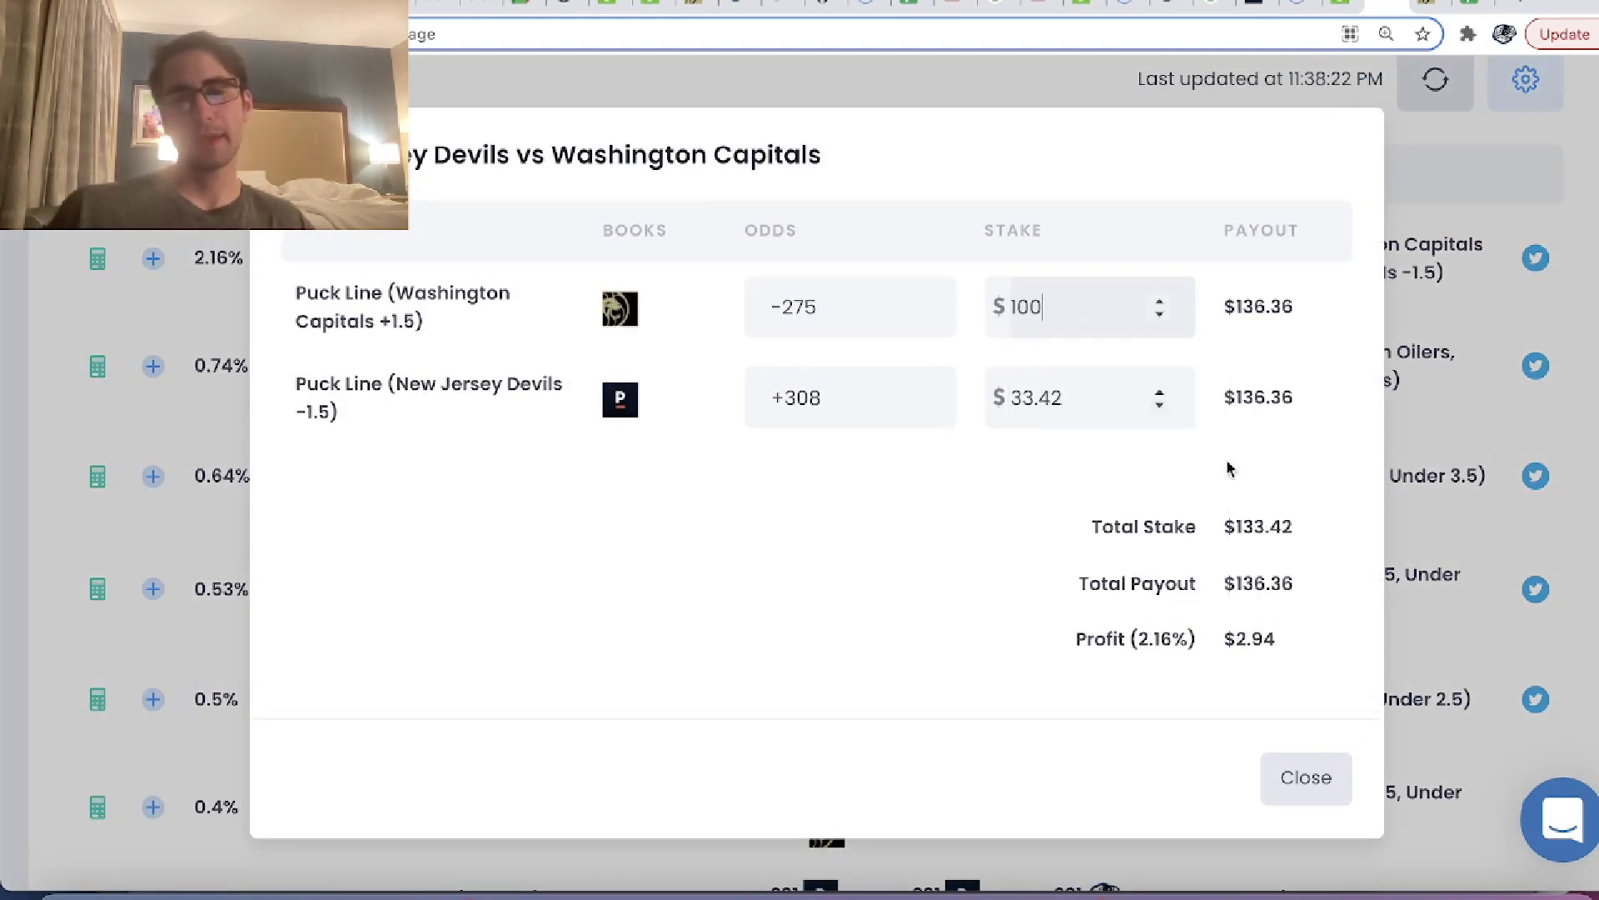
triple_click(1177, 648)
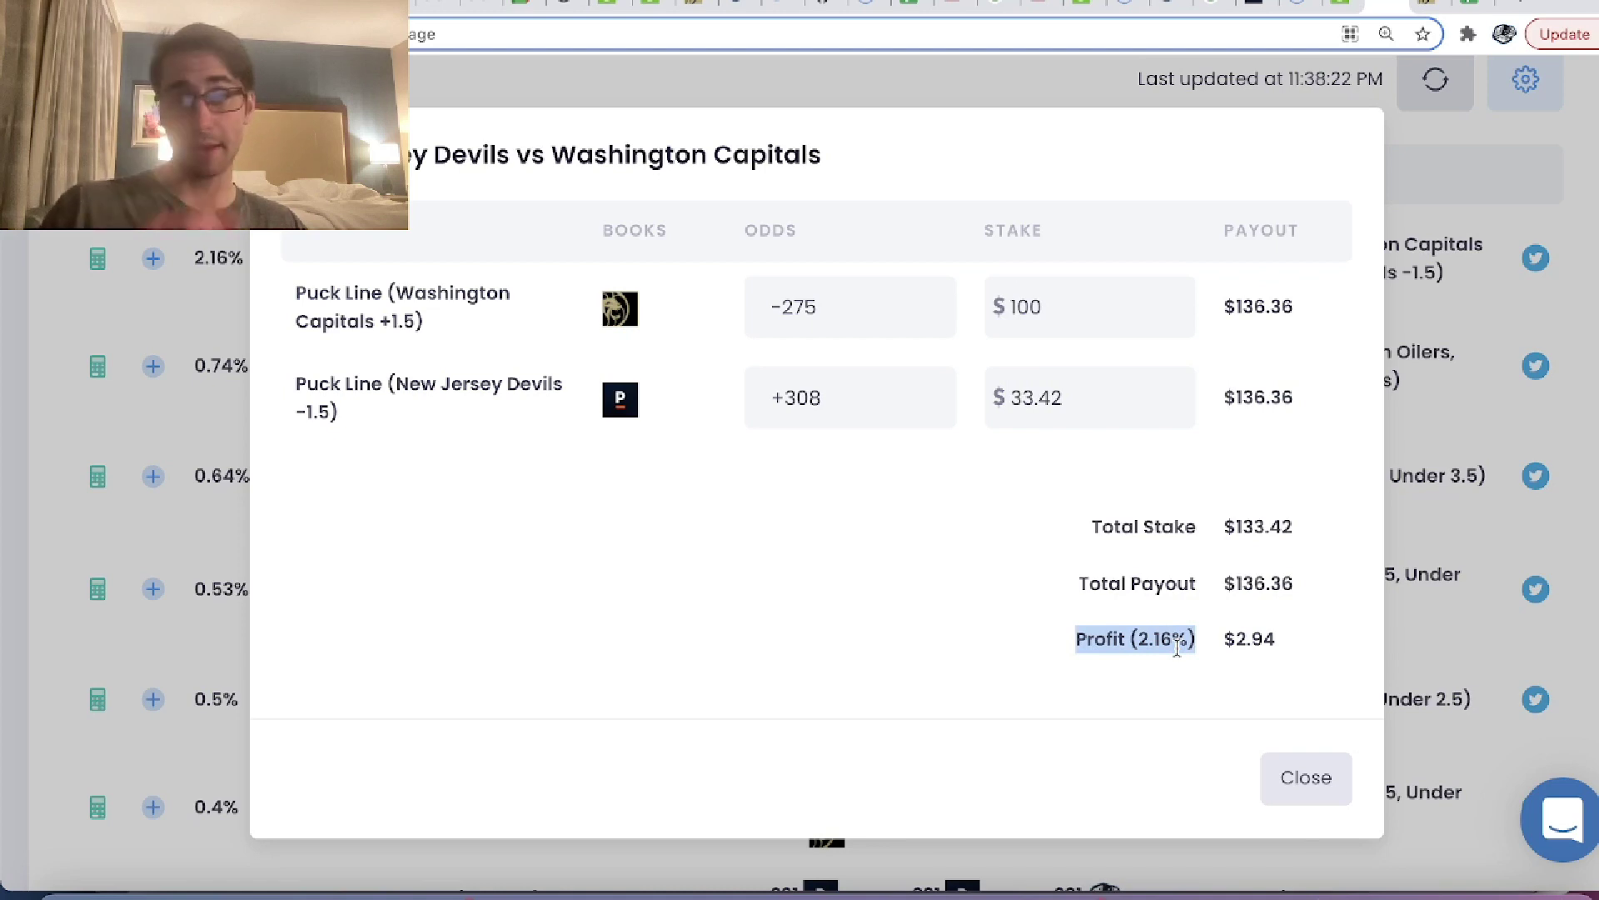
click(1306, 777)
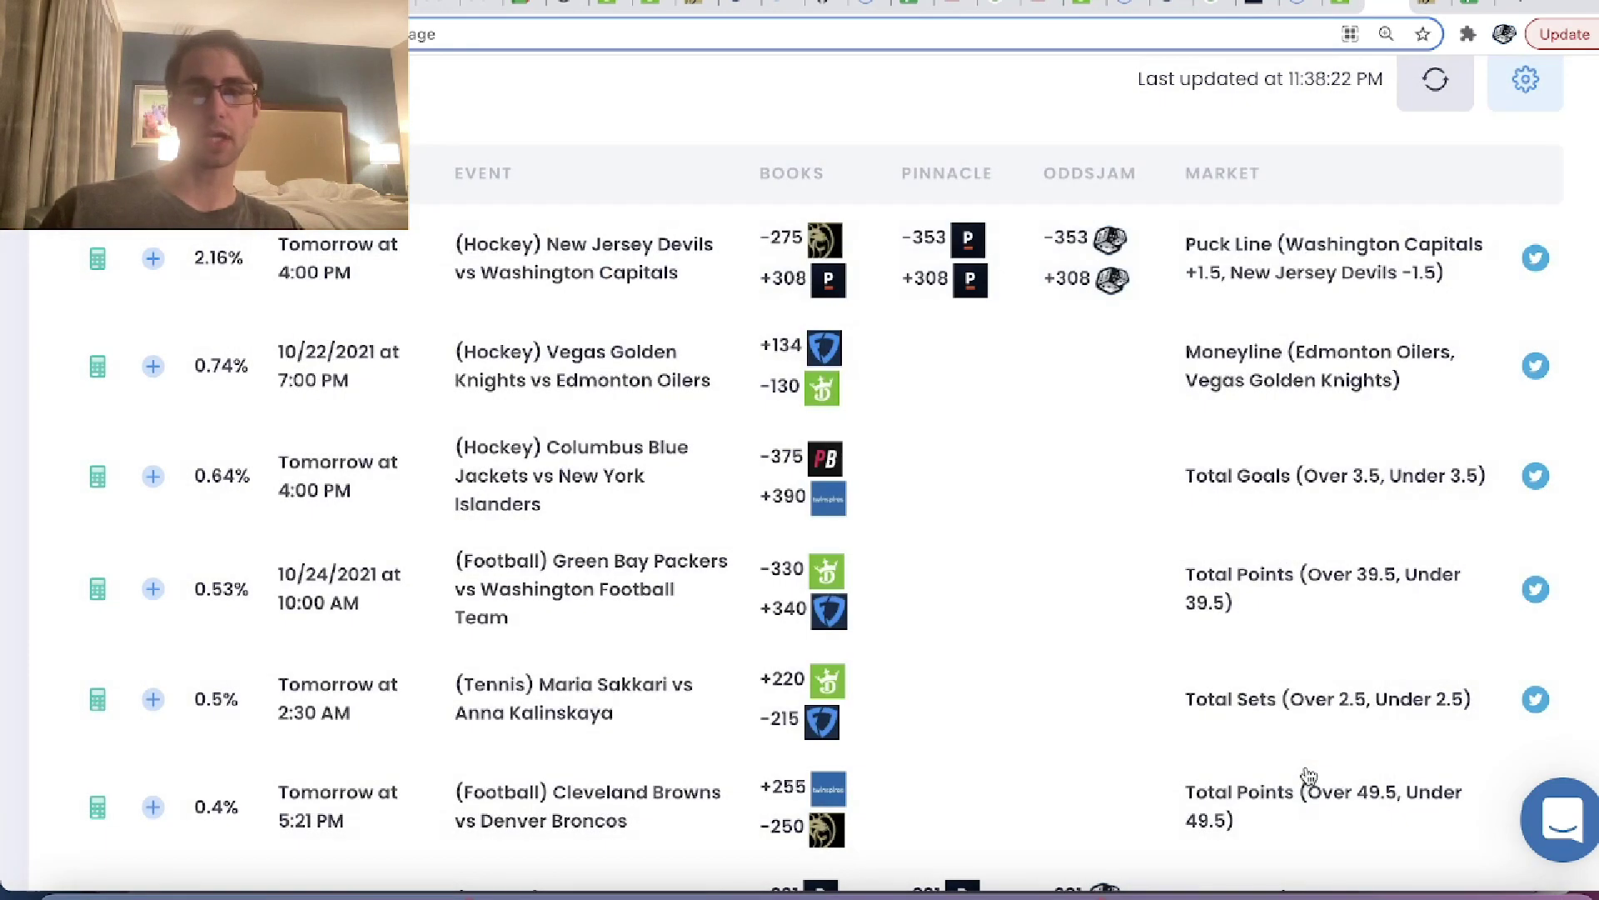
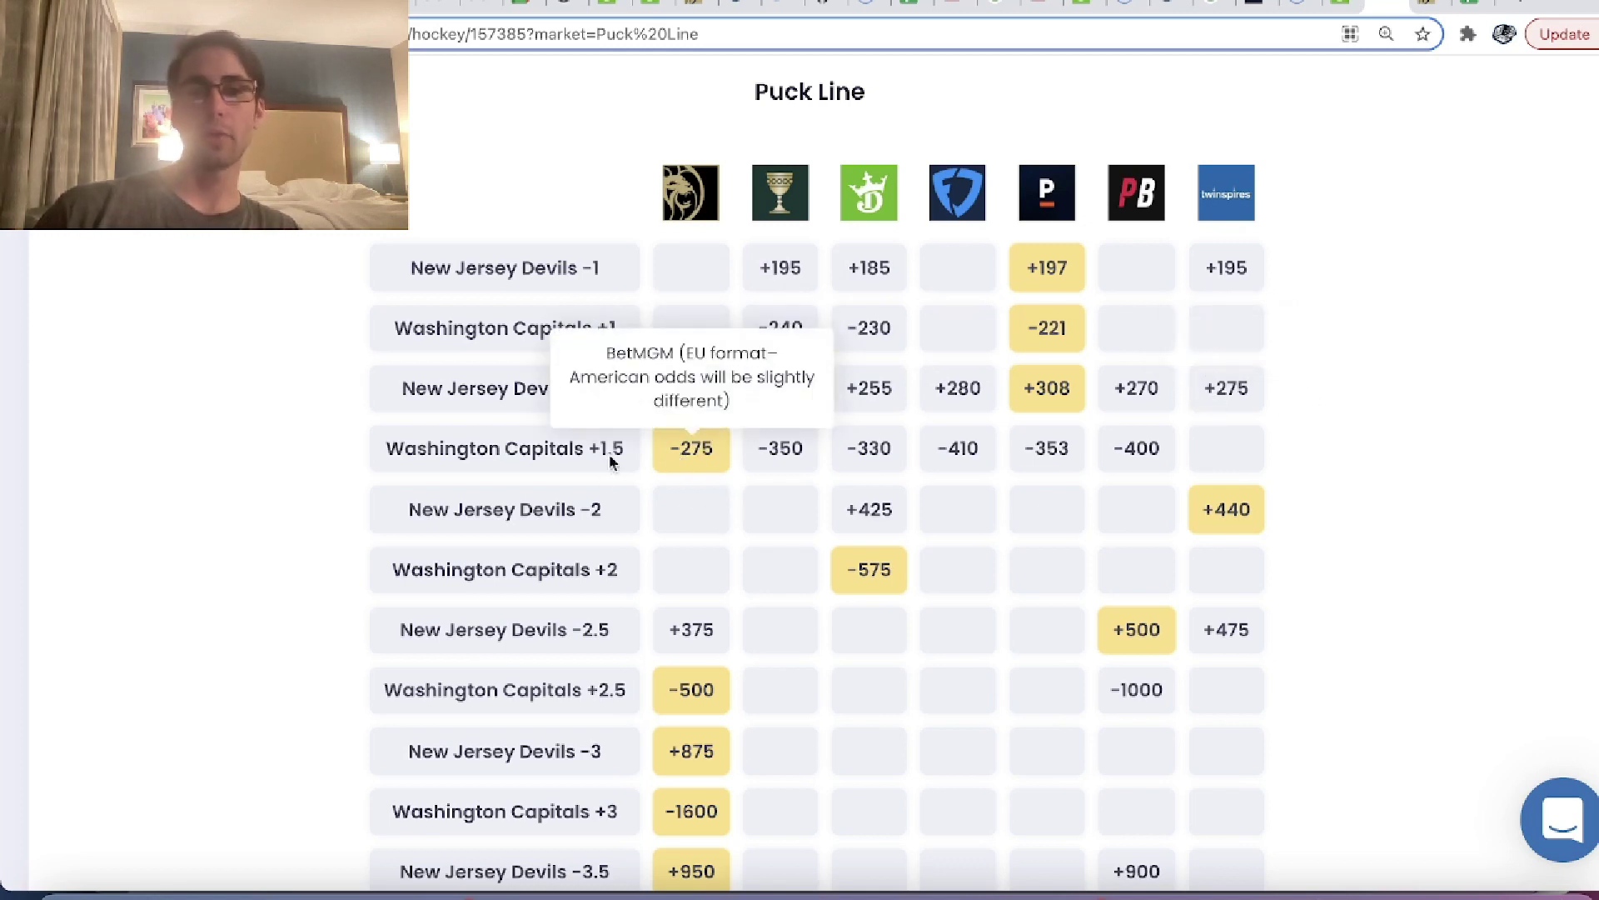
- Compare the sportsbooks' puck line odds for Washington Capitals +1.5, then return to the arbitrage list to check Pinnacle's prices
triple_click(539, 454)
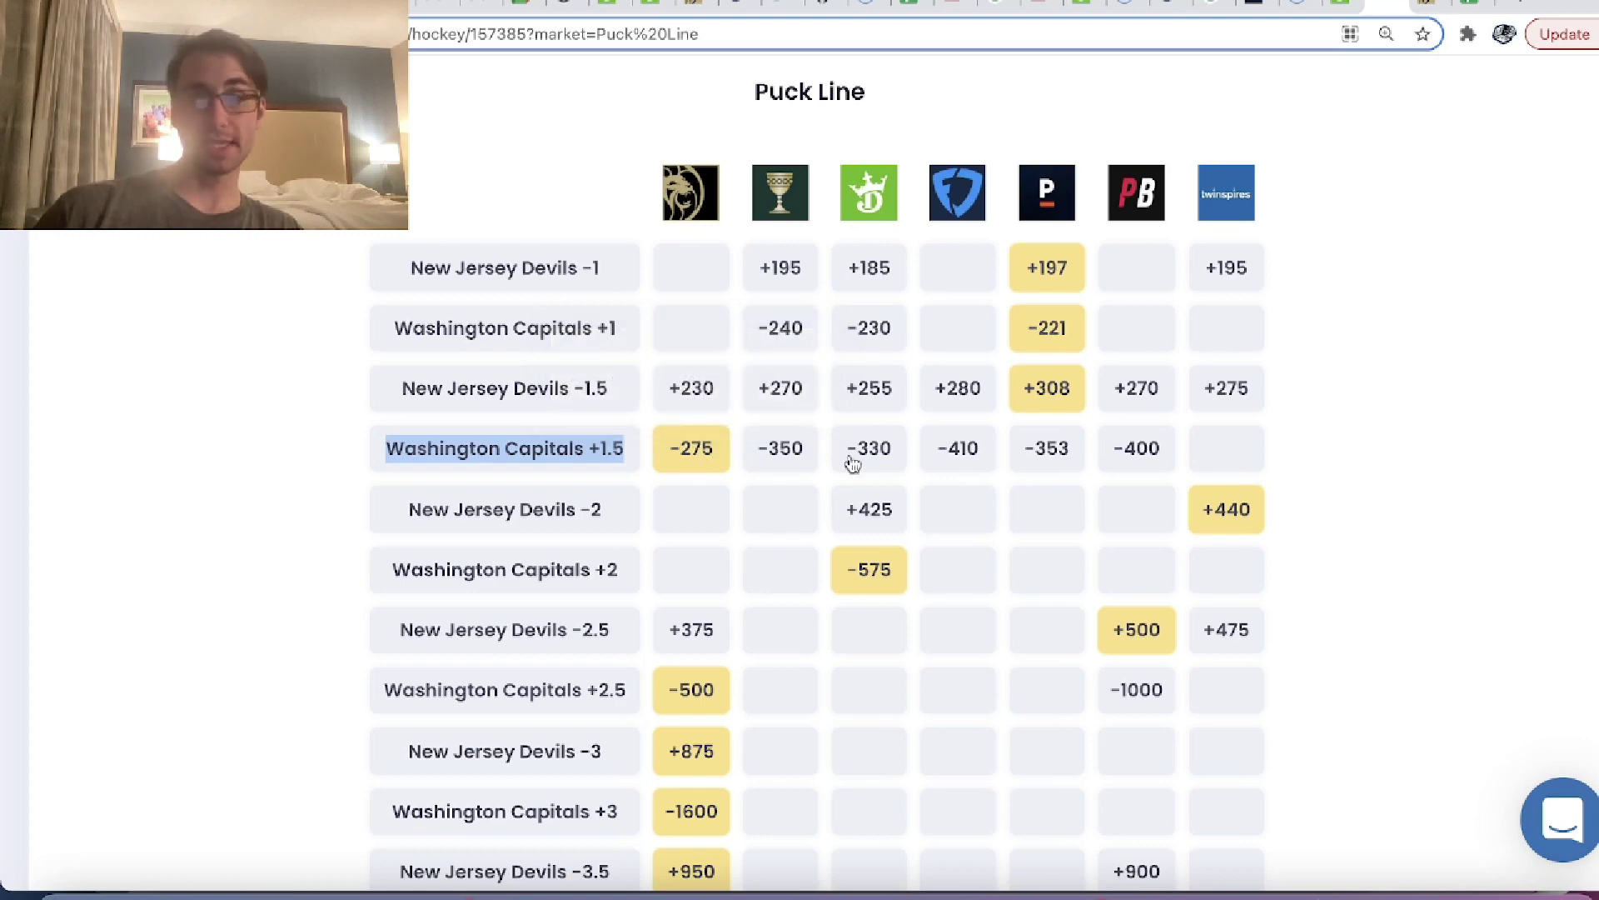
scroll(703, 454, up, 7)
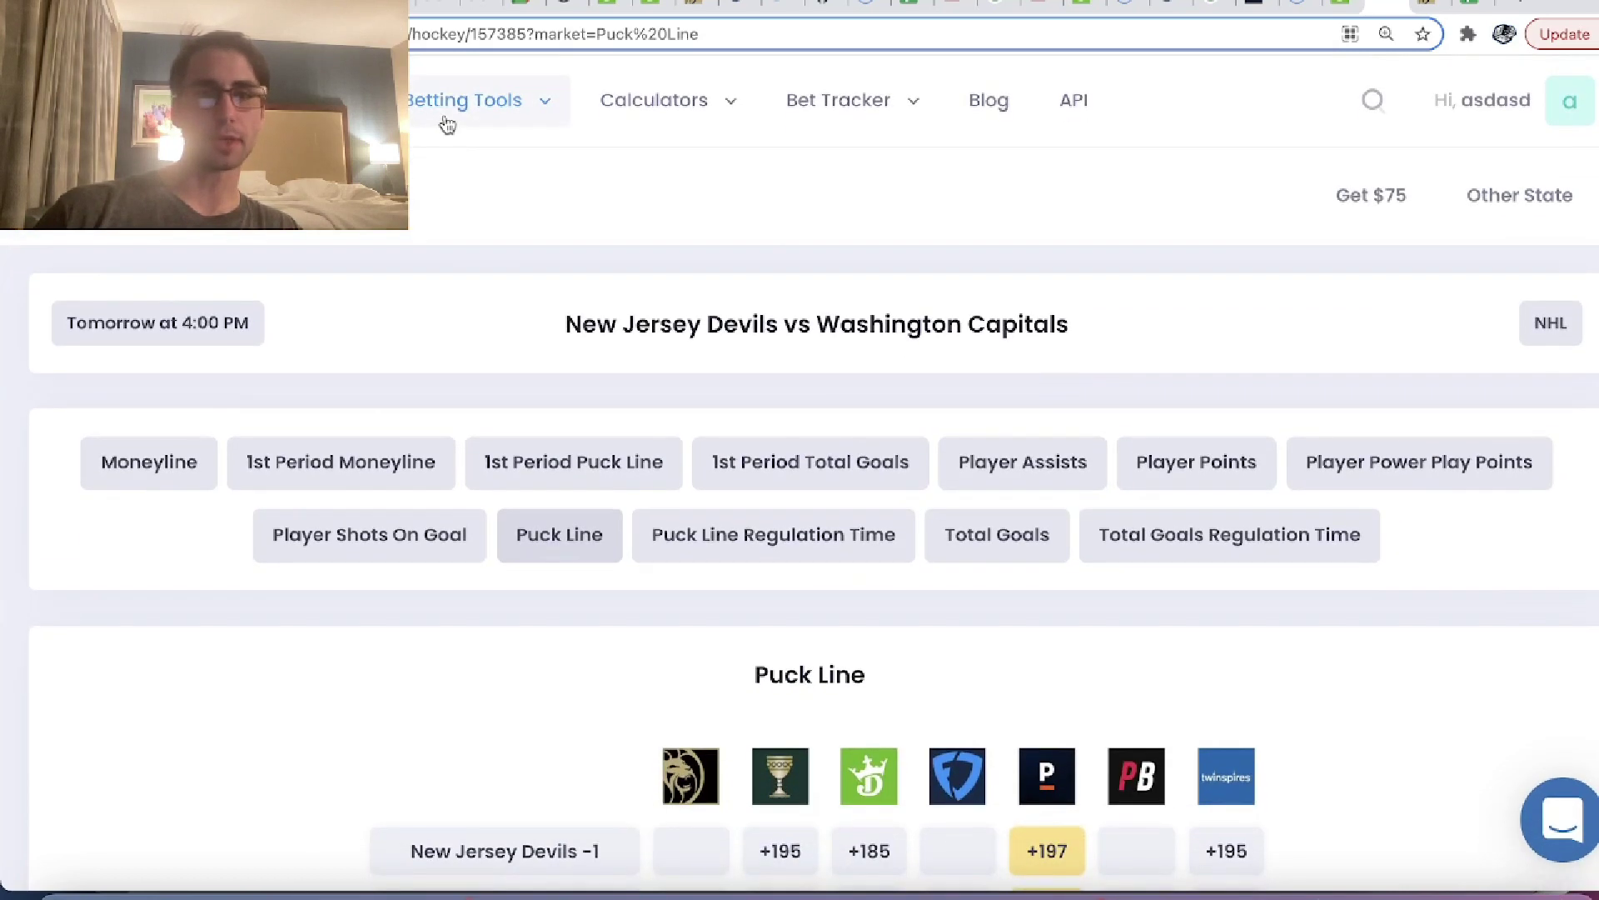
mouse_move(467, 103)
click(478, 204)
scroll(979, 376, down, 1)
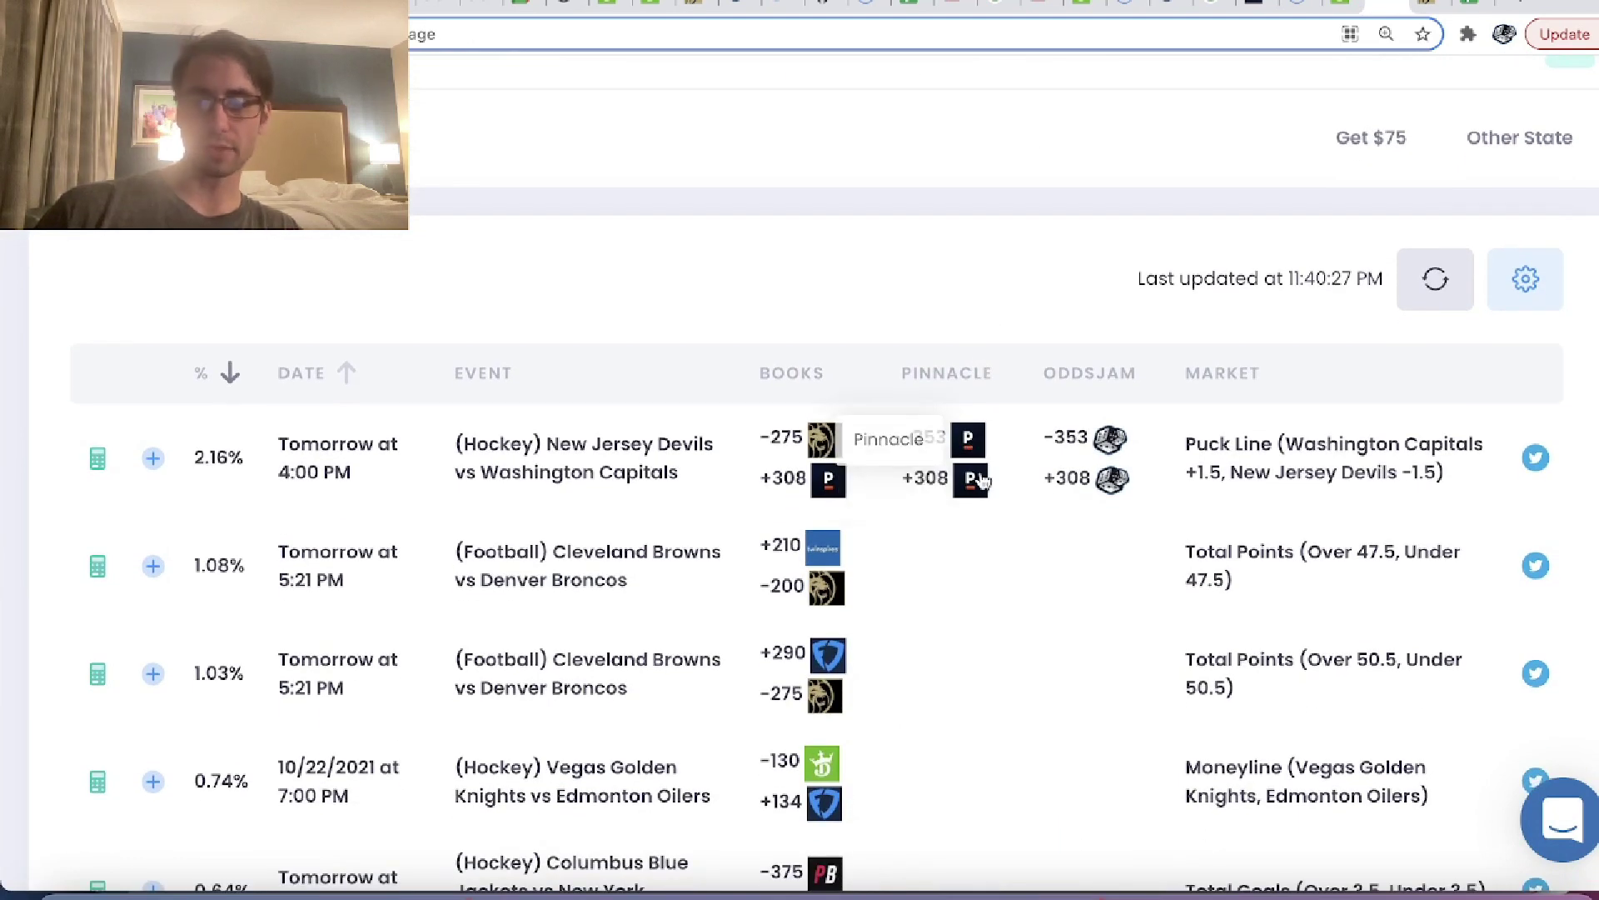
scroll(741, 333, up, 1)
- Calculate the no-vig fair odds for the Capitals puck line from Pinnacle's -353 and +308 with the No-Vig Fair Odds Calculator
mouse_move(664, 94)
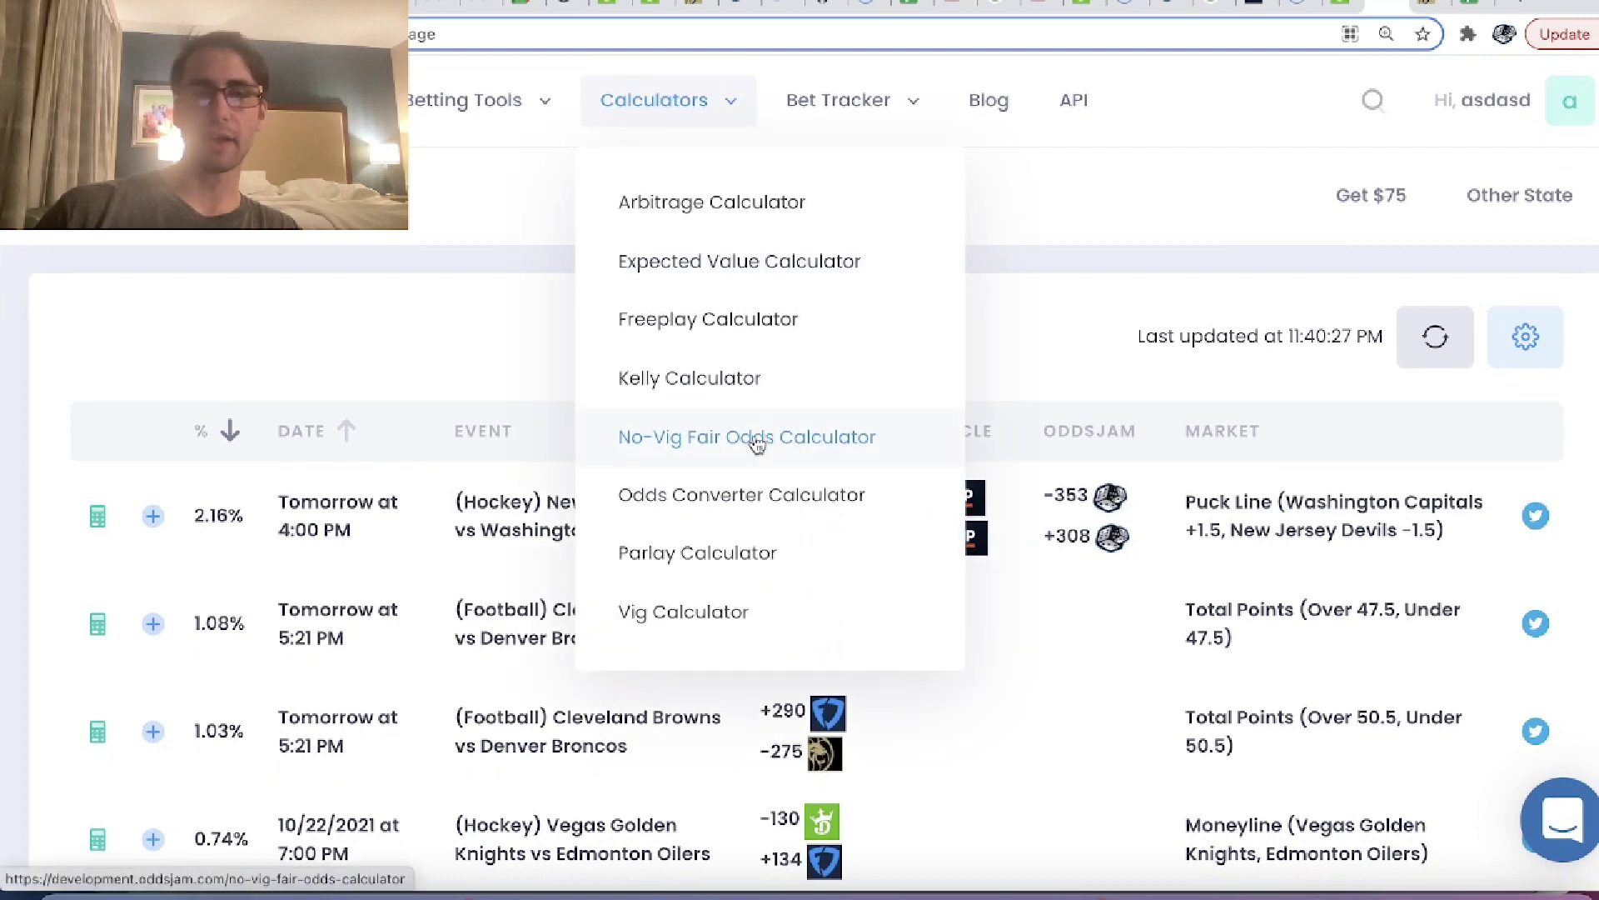
click(756, 444)
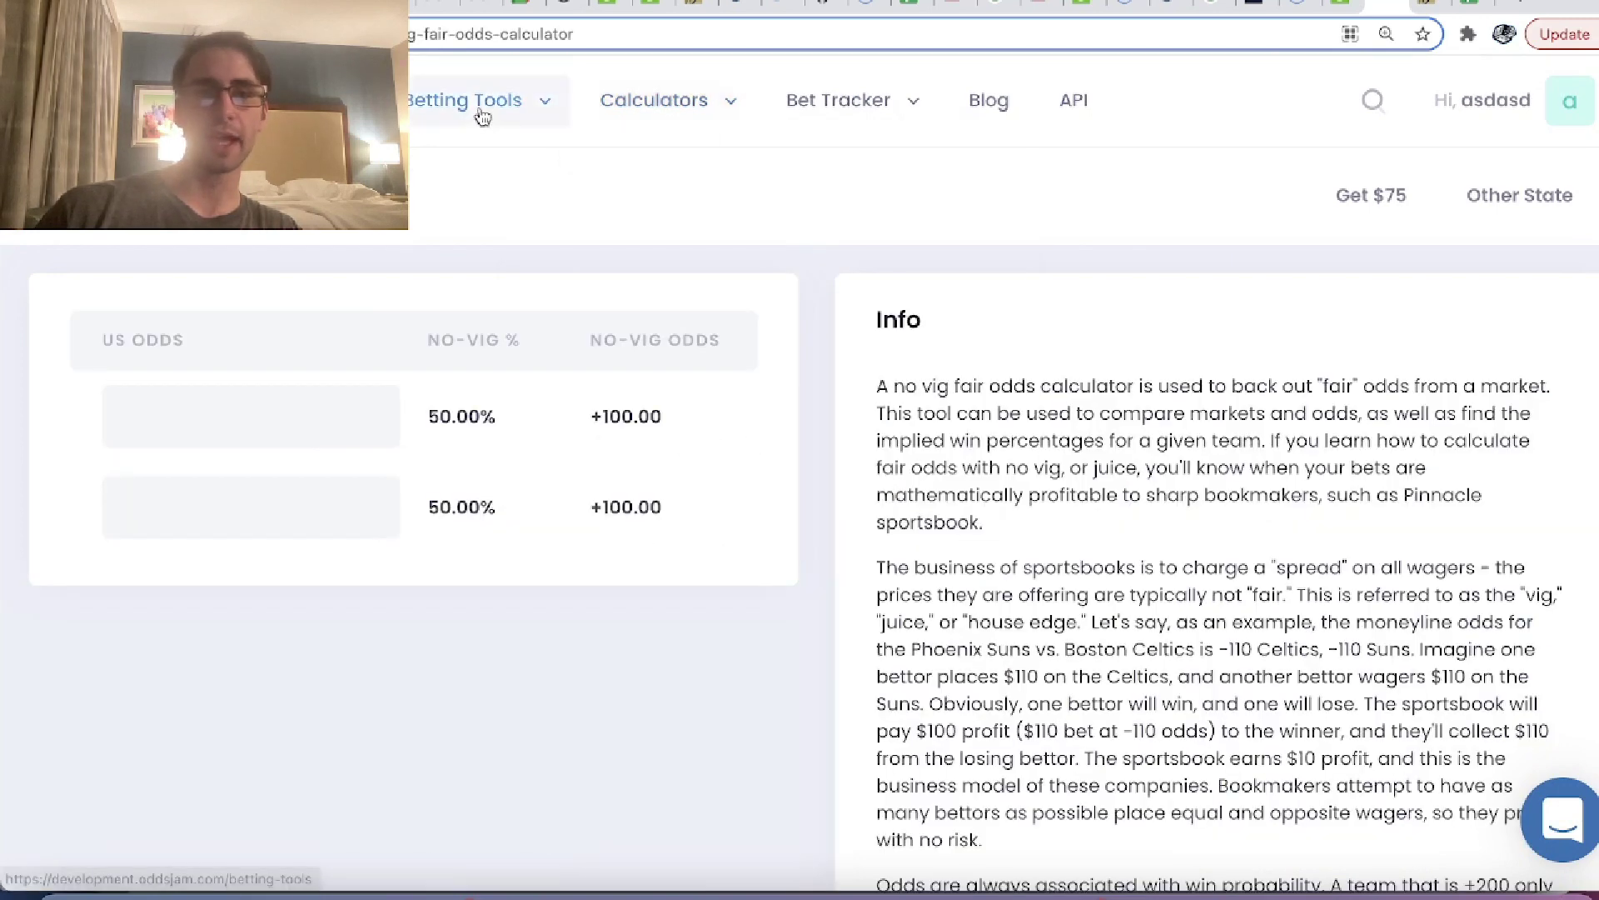
click(479, 201)
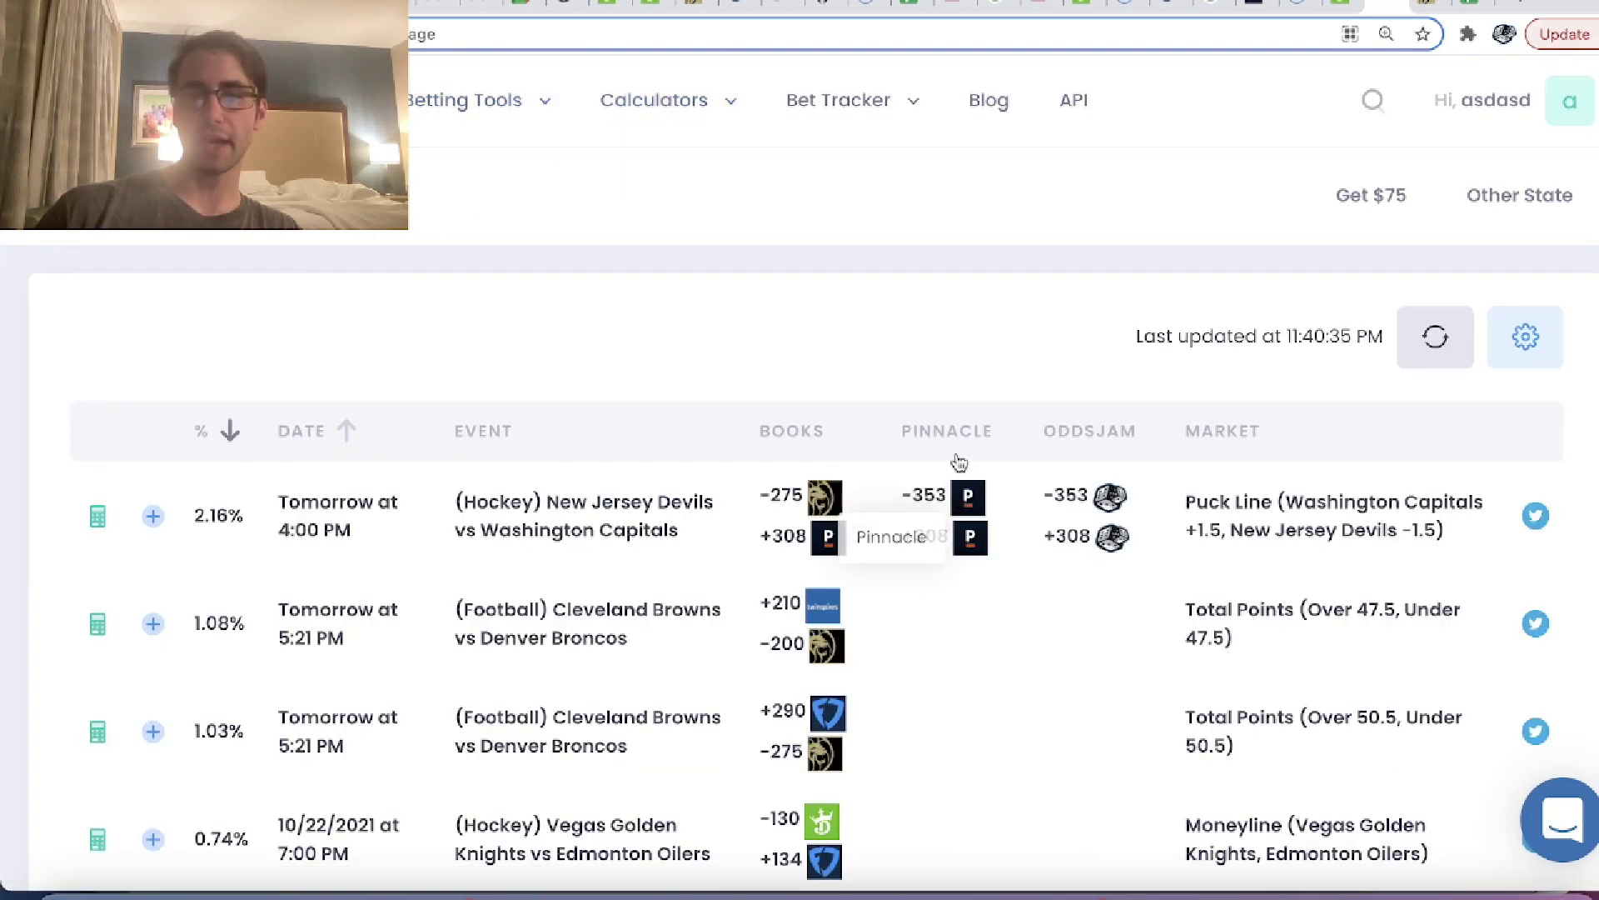
mouse_move(658, 102)
click(741, 434)
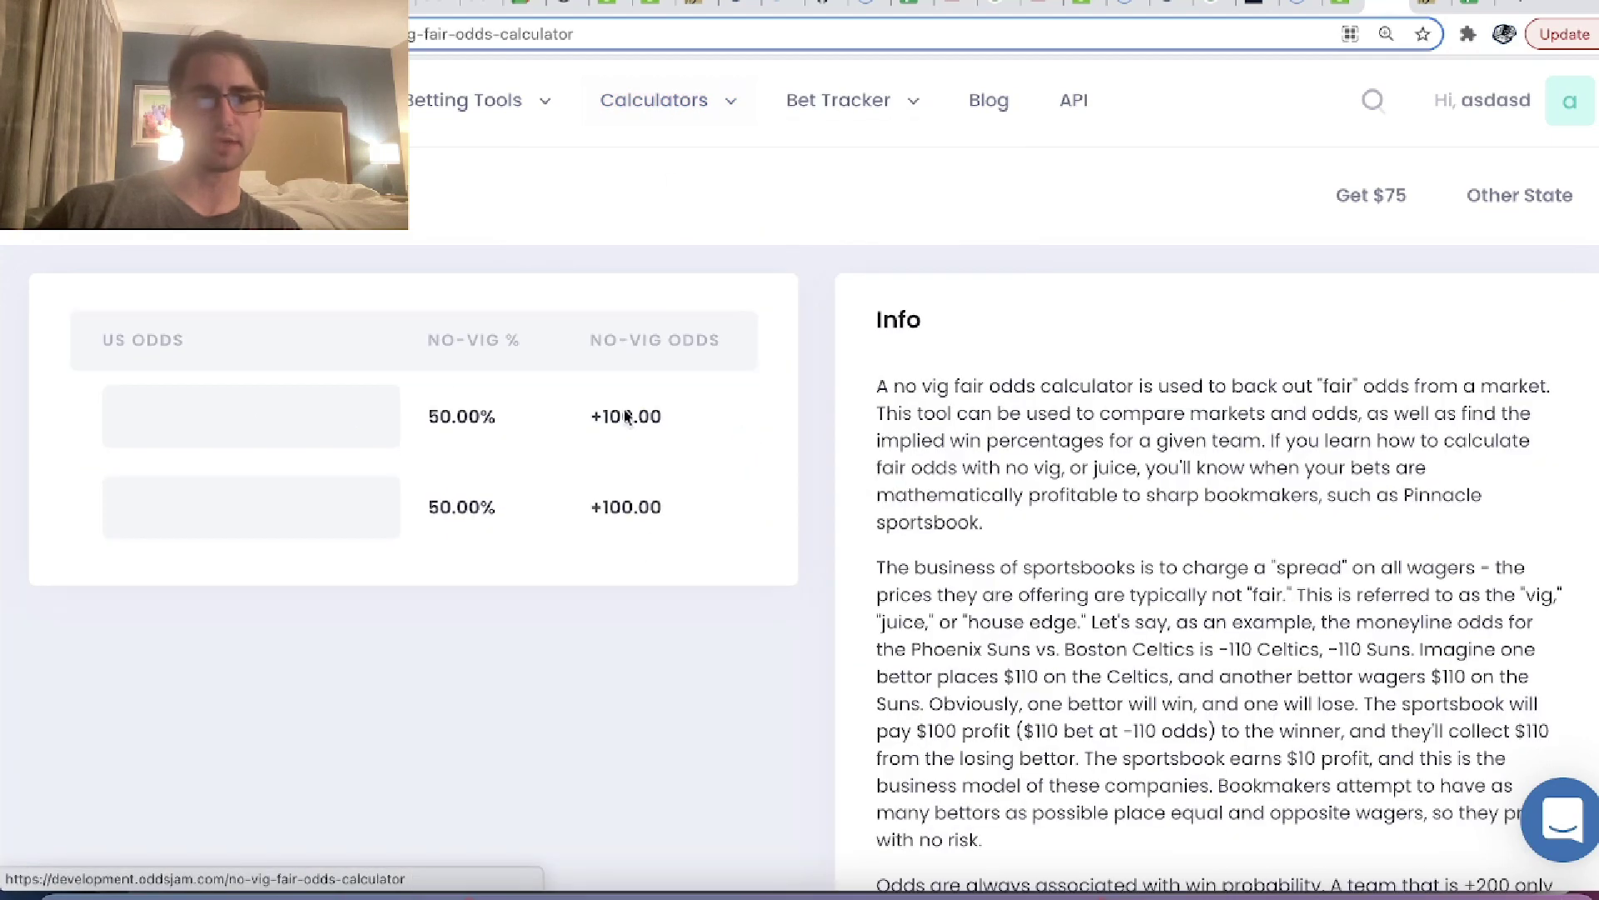
click(269, 409)
text(-353)
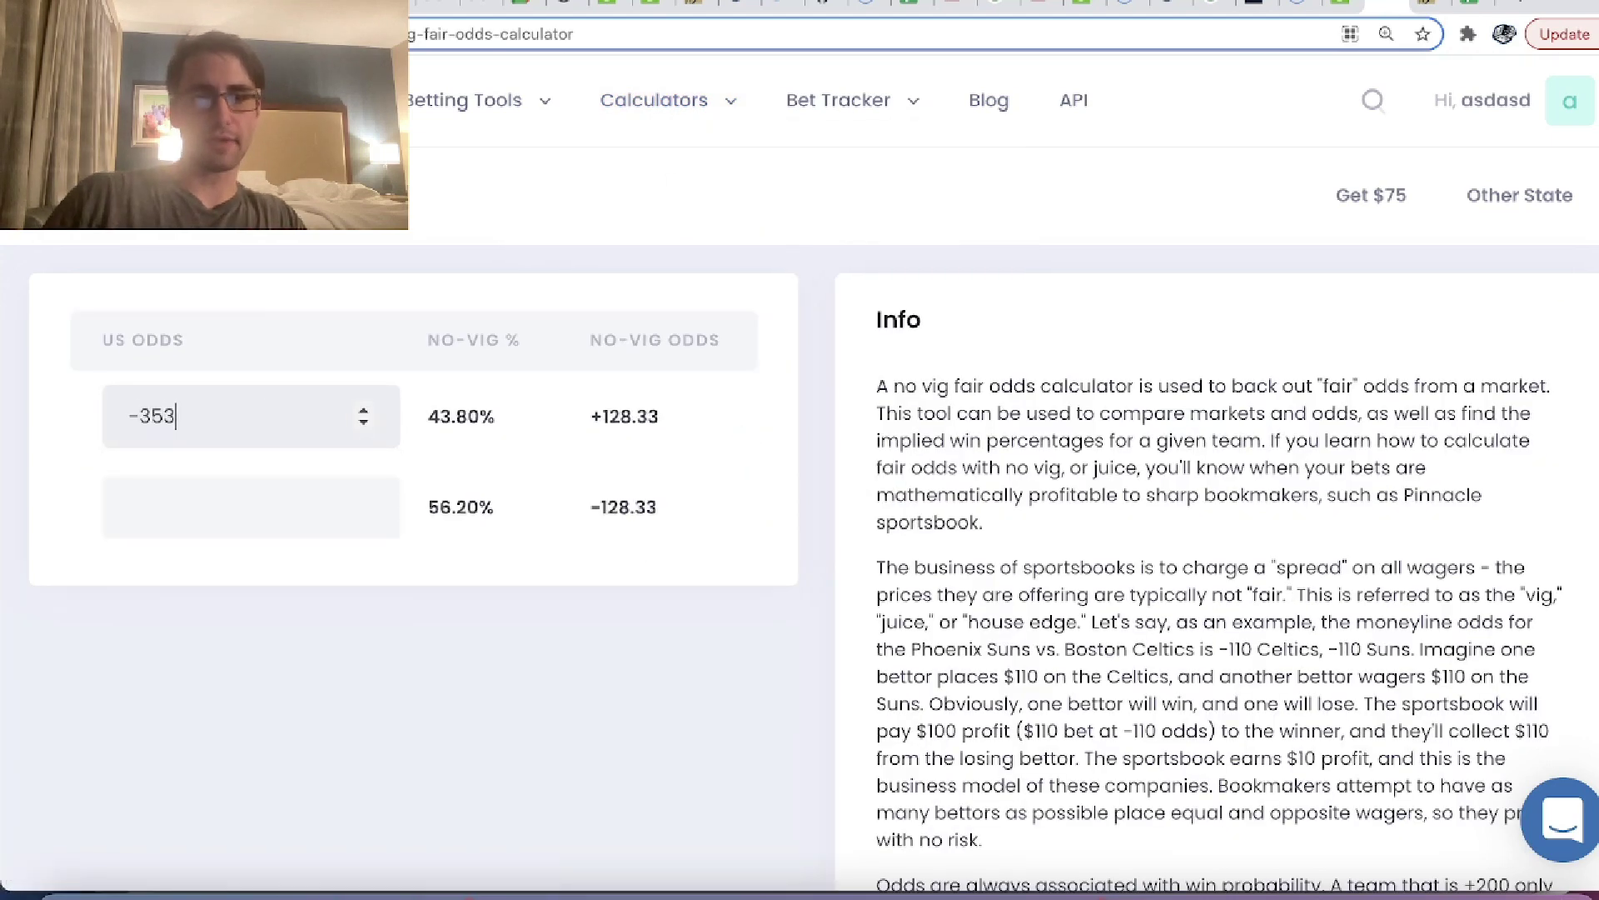
key(Tab)
text(+308)
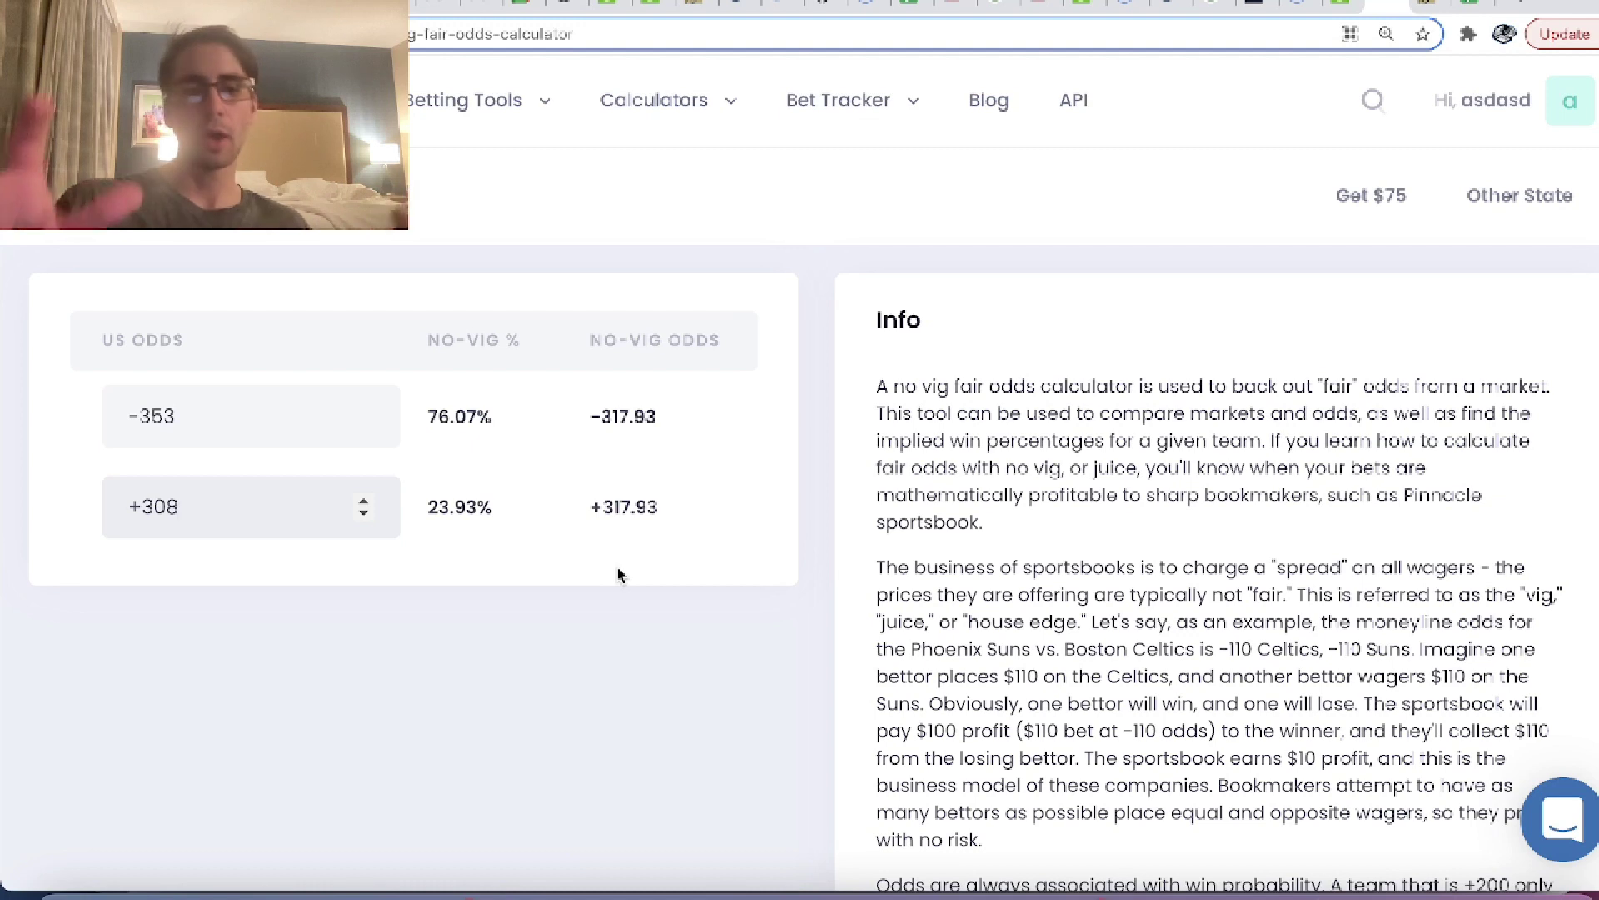
double_click(604, 432)
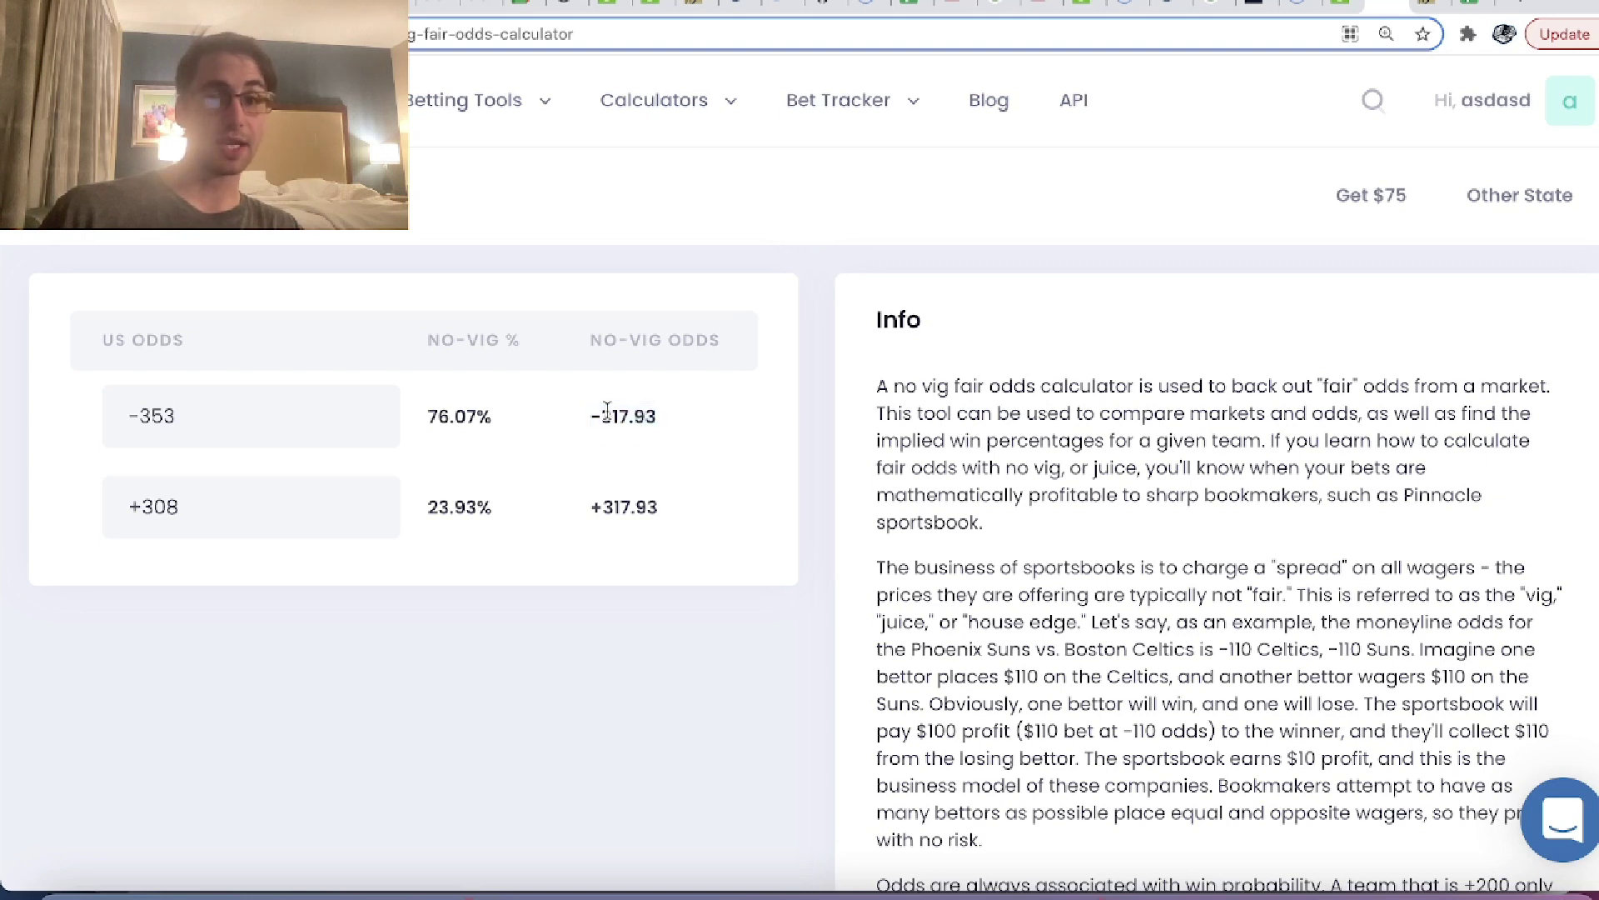
- Take the Capitals' no-vig win percentage from the calculator and enter it as .7607 in cell B4 of the Google Sheets spreadsheet
triple_click(608, 410)
triple_click(480, 407)
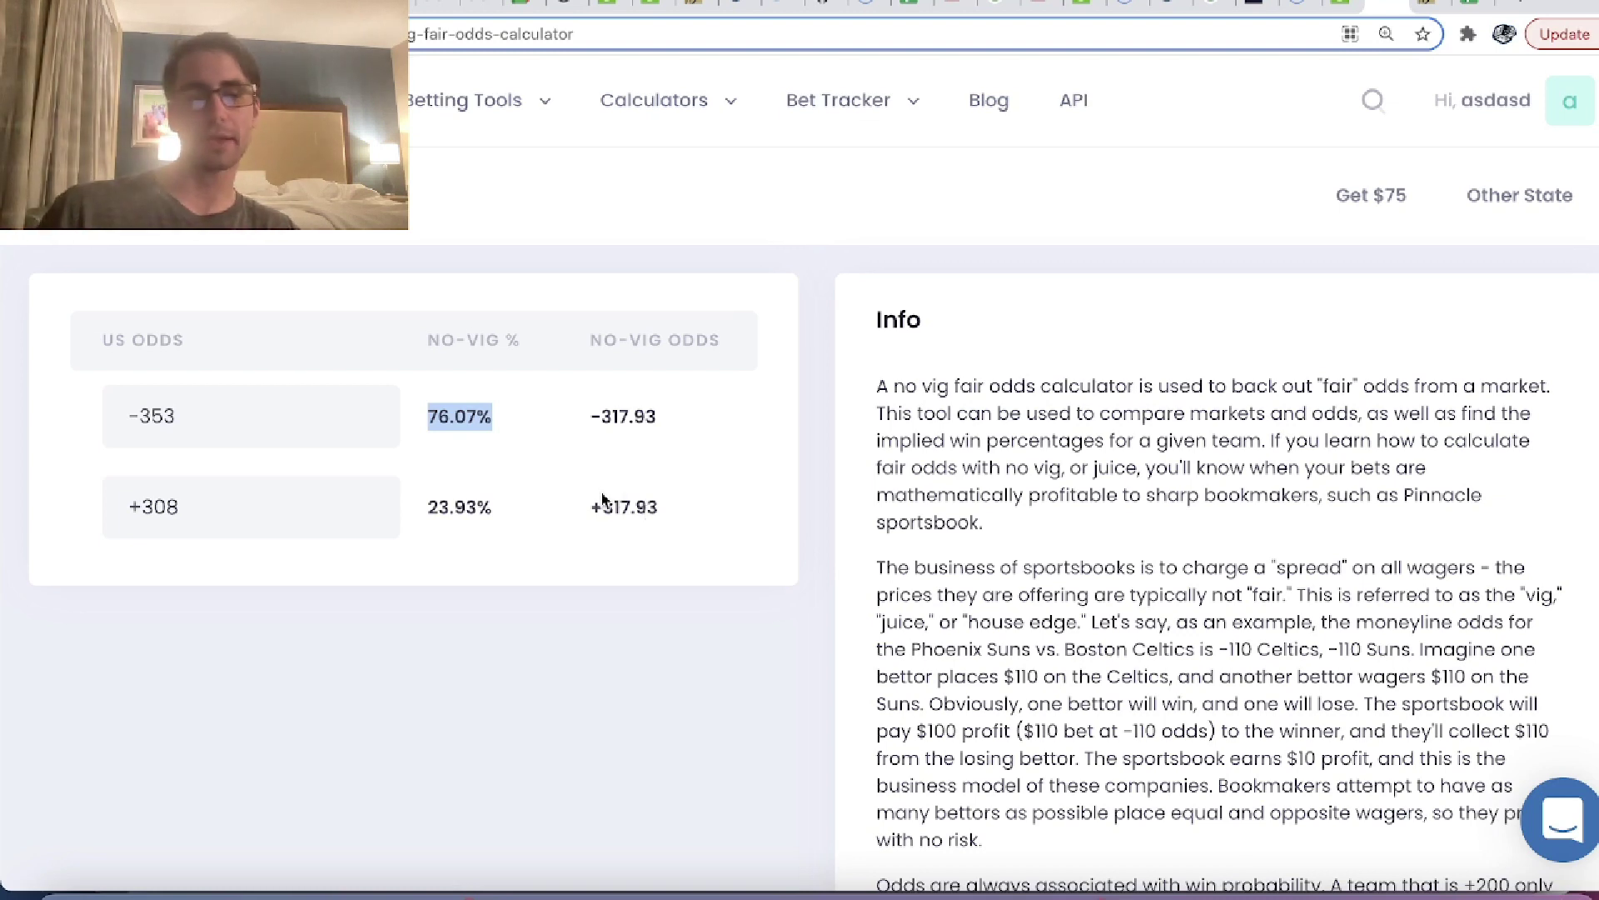
click(308, 417)
drag(307, 417, 123, 383)
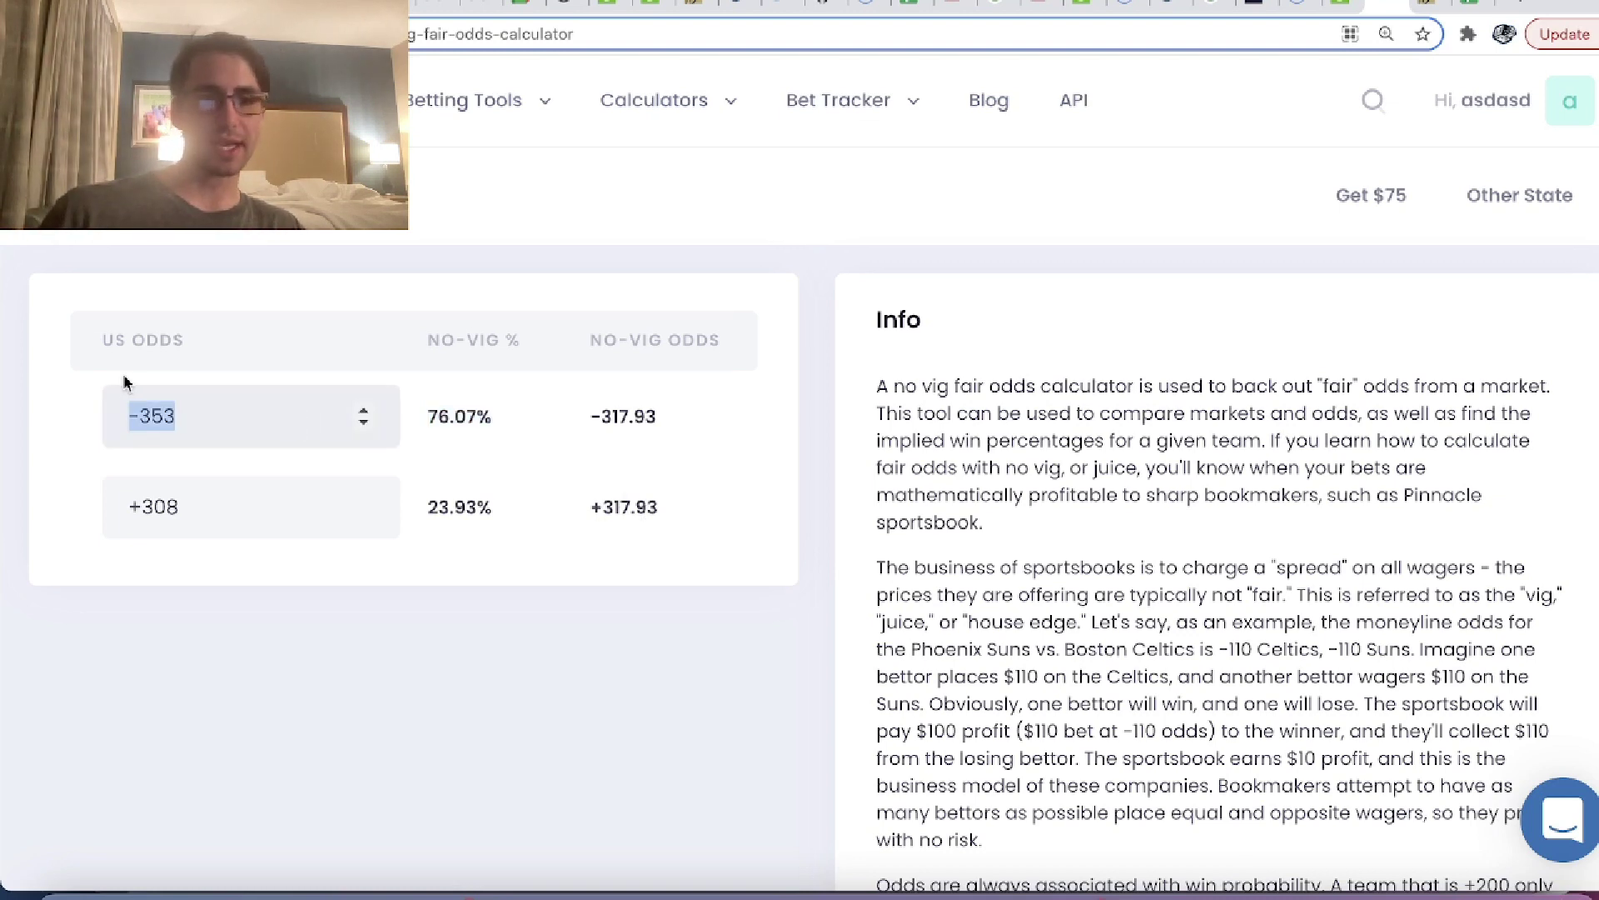
drag(424, 416, 495, 418)
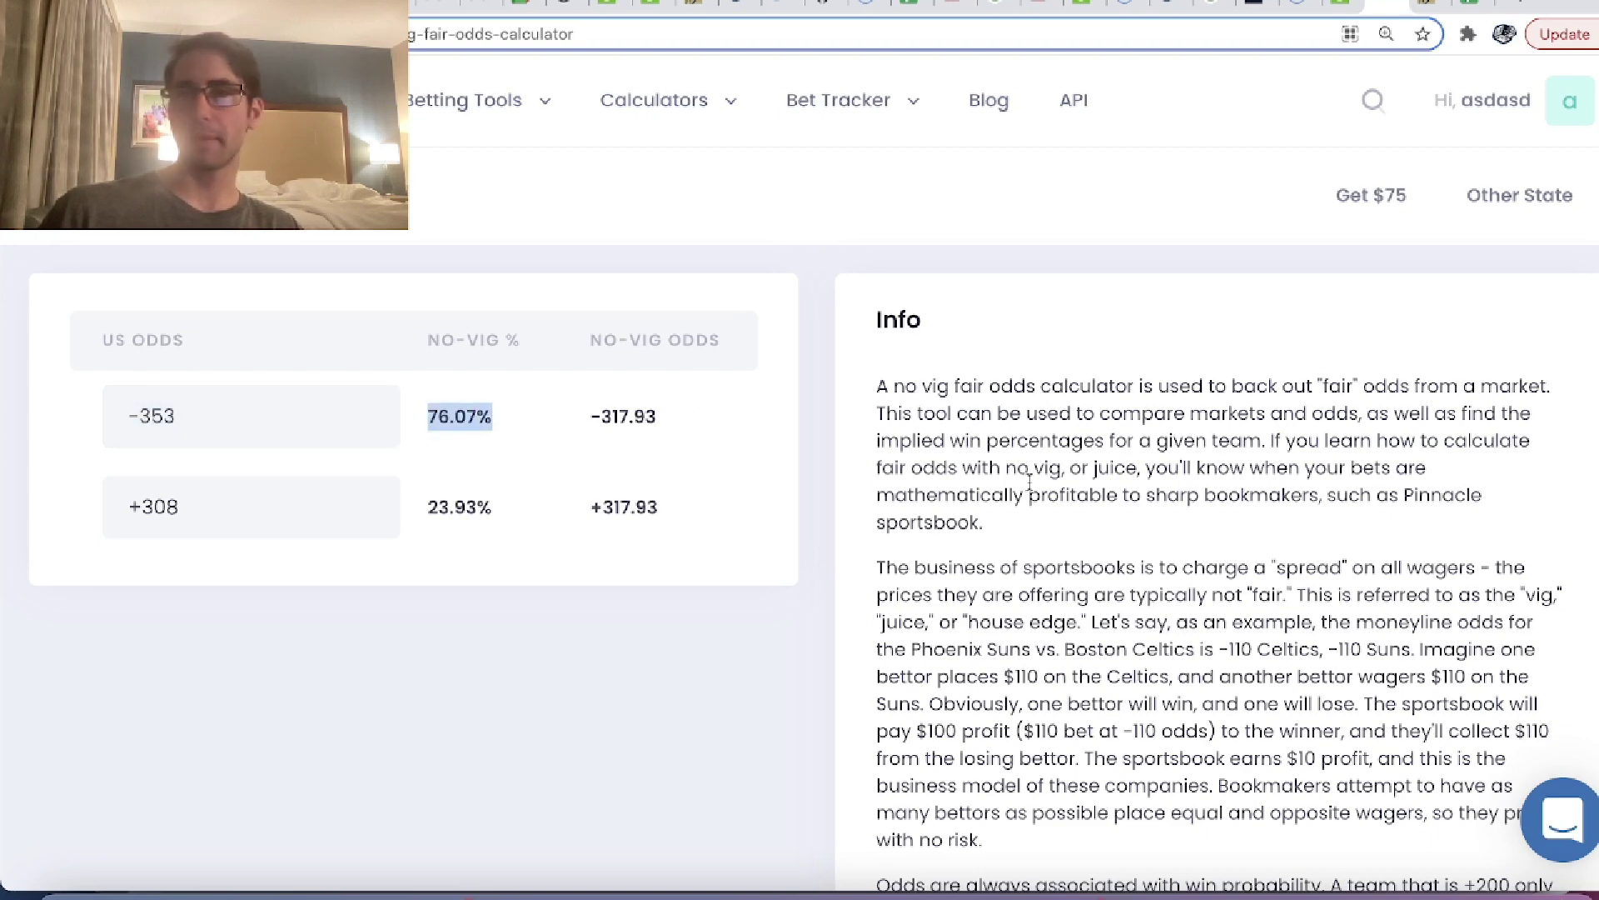
click(1465, 7)
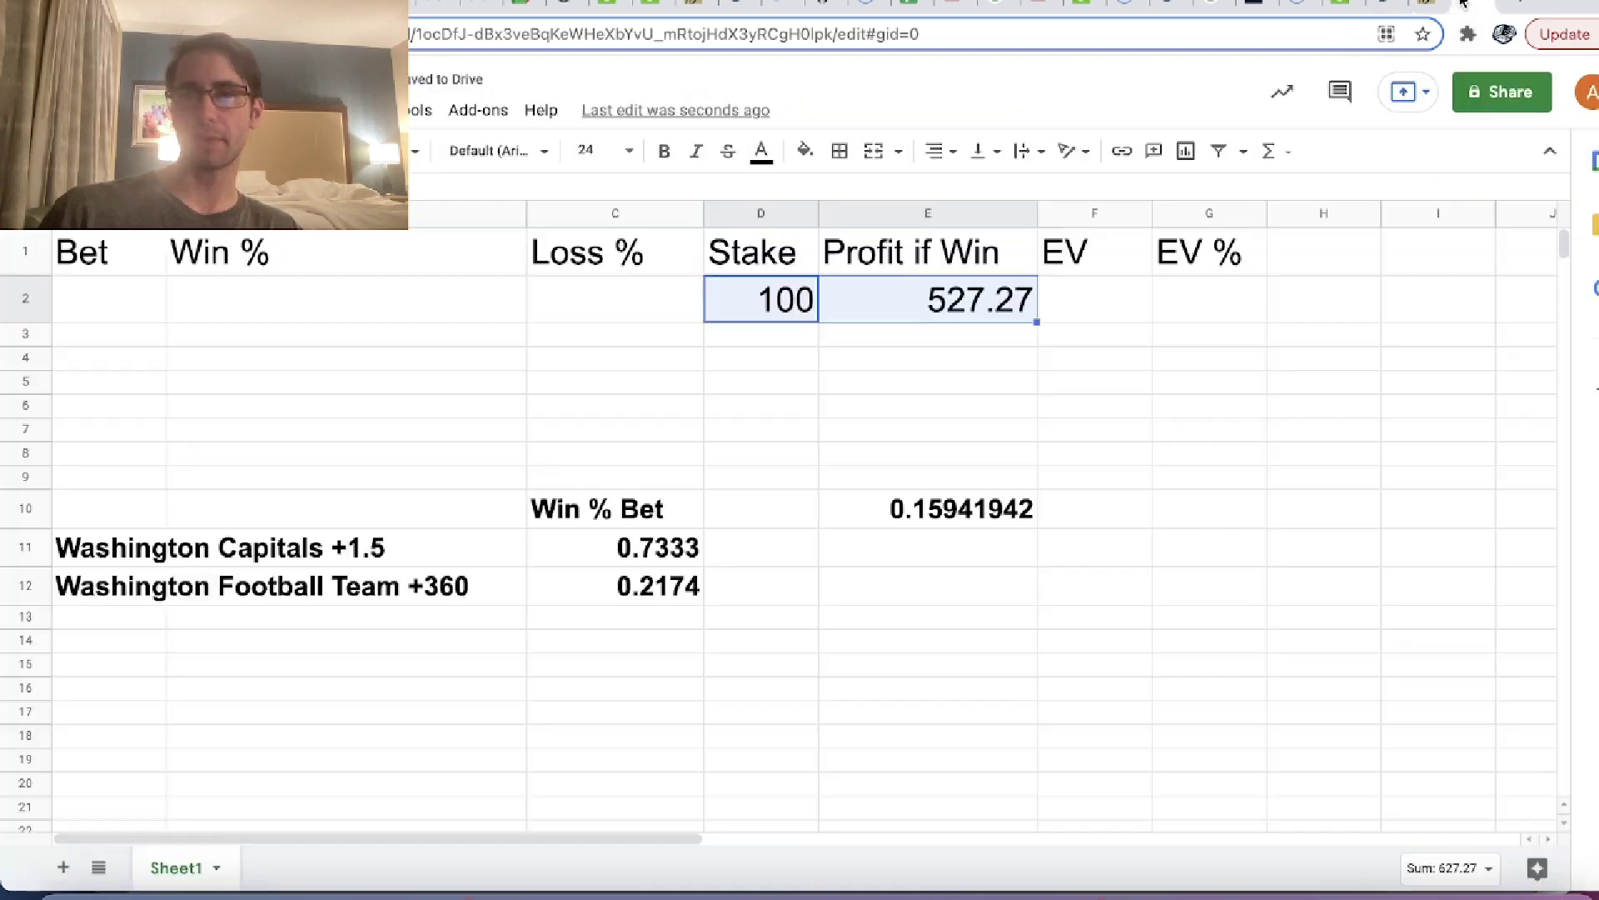
click(296, 376)
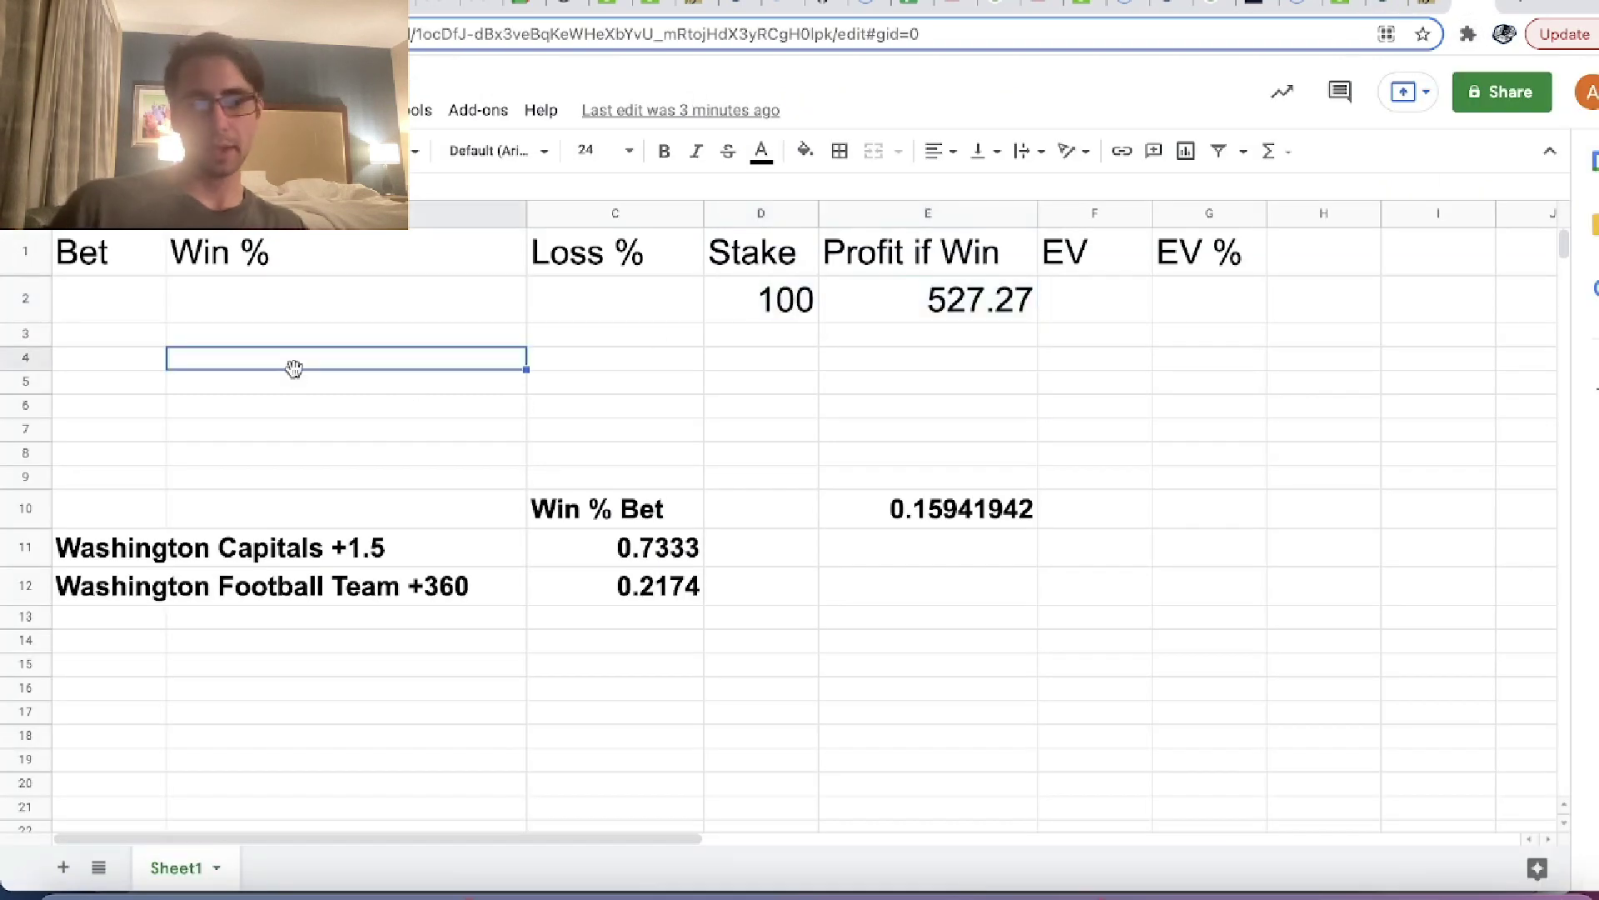
text(.7607)
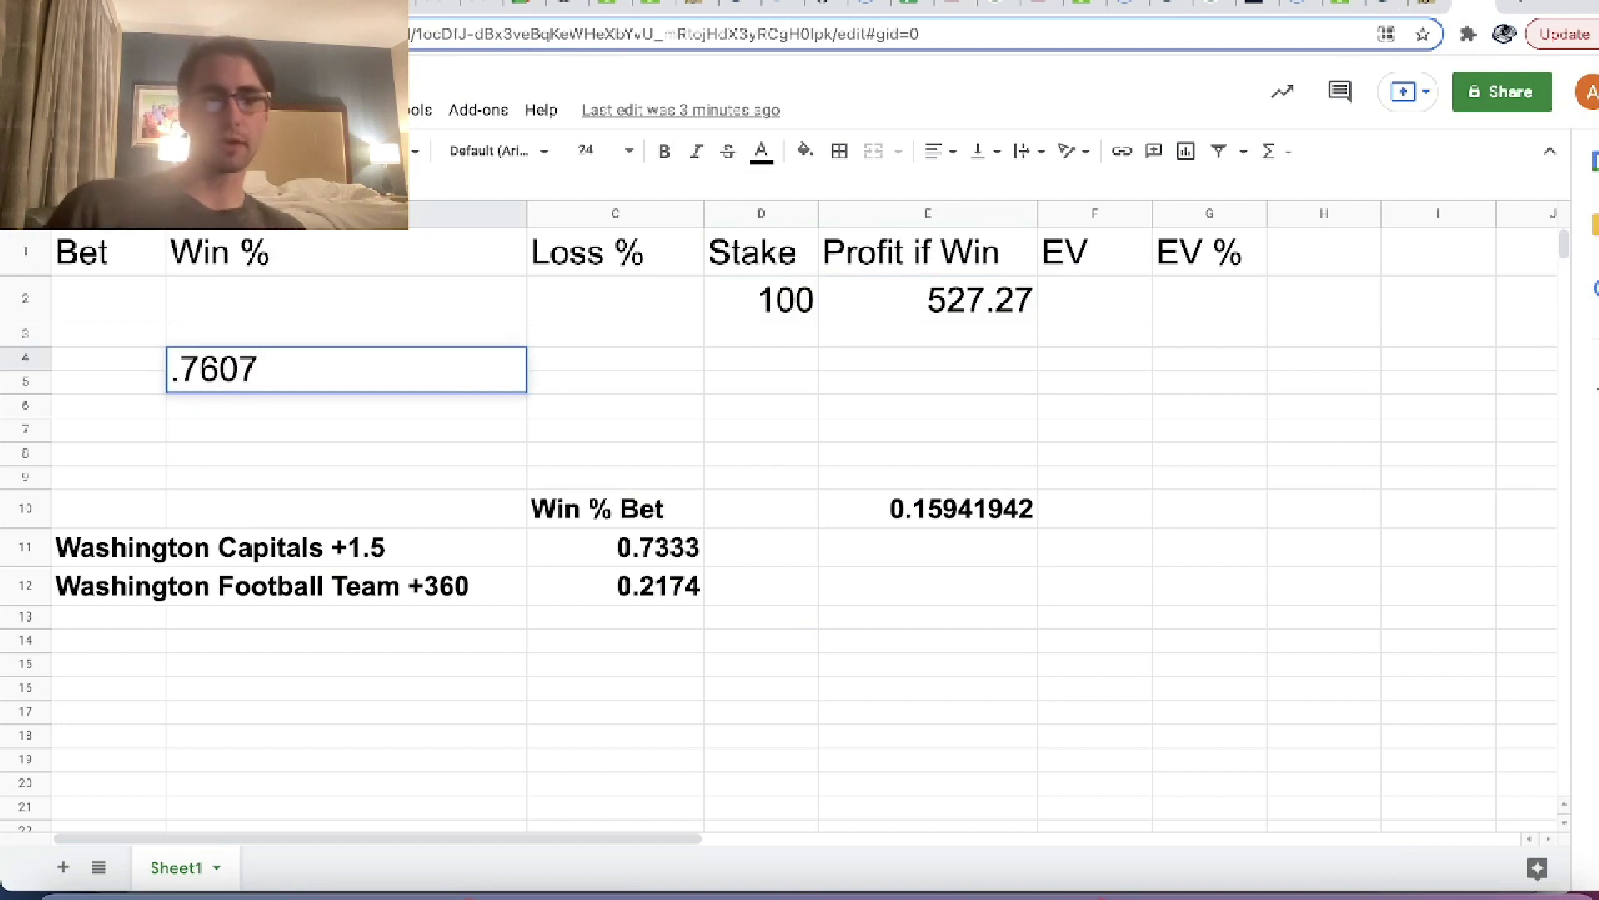
- Label the row "capitals +1.5" in cell A4 and widen column A to fit the text
click(108, 358)
text(capitals +1.5)
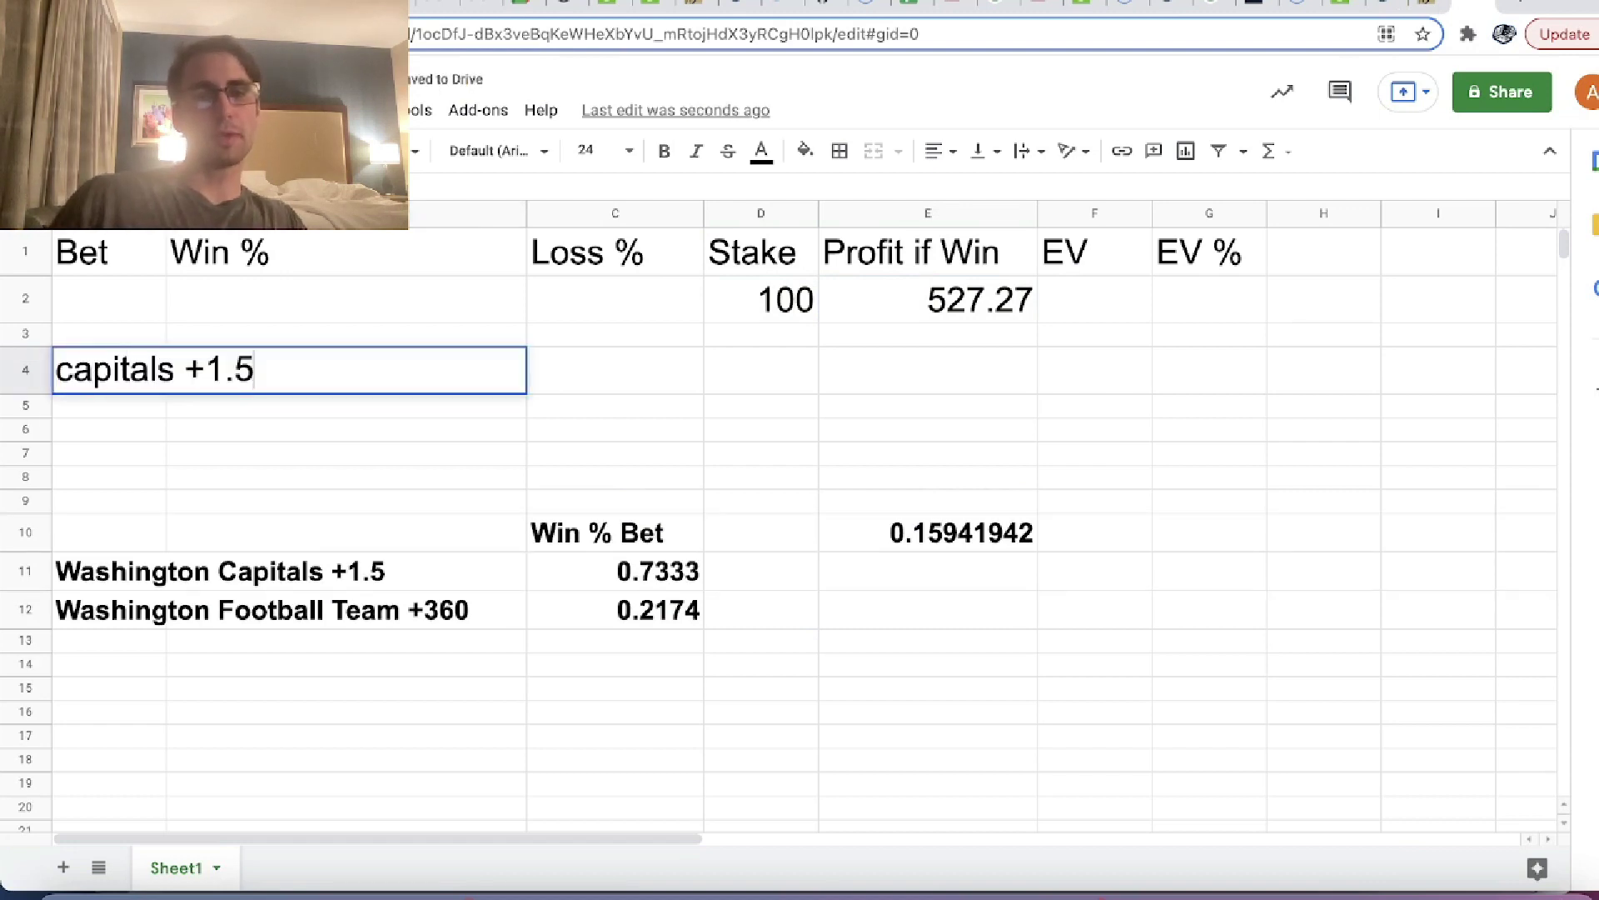
key(Return)
key(Up)
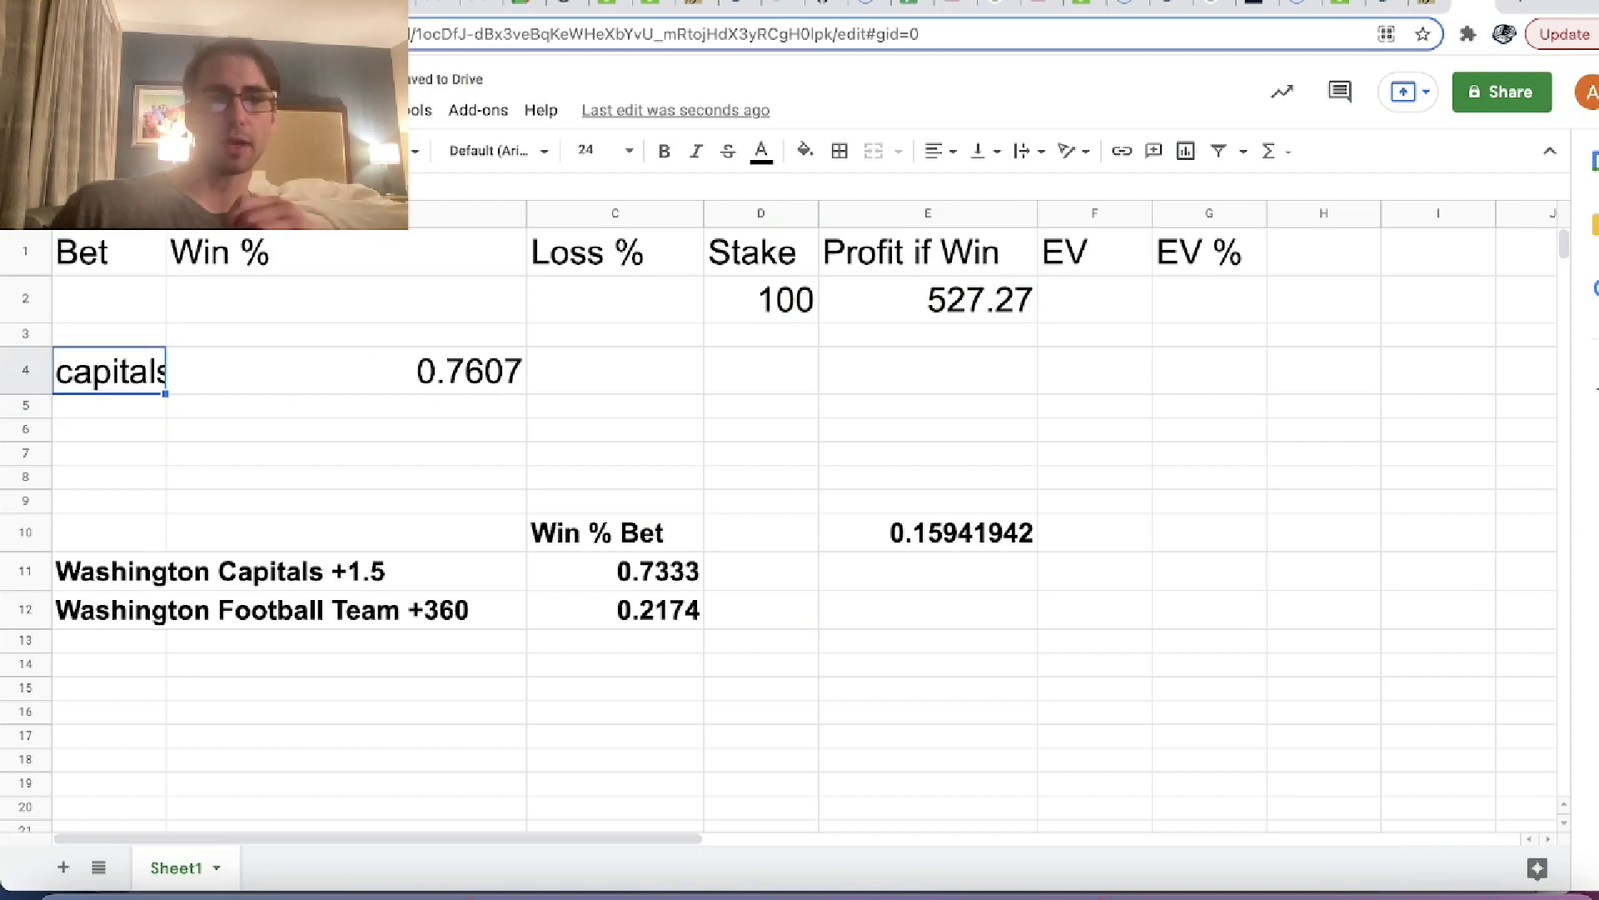
drag(166, 218, 259, 218)
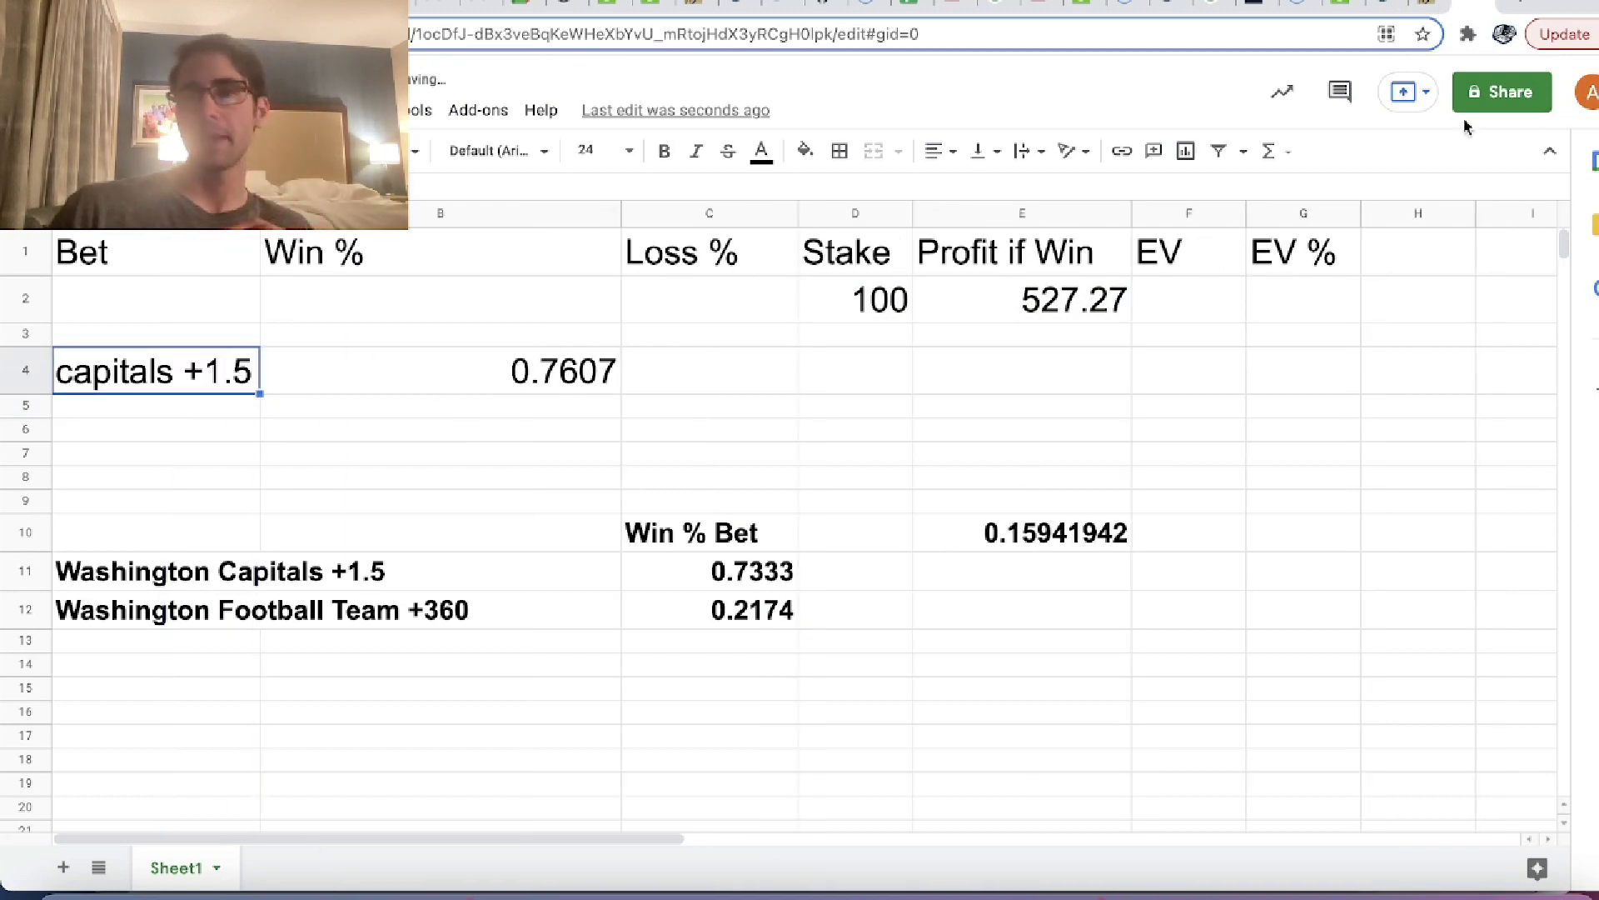
- Return to OddsJam's arbitrage list and look up Pinnacle's moneyline prices for Green Bay Packers vs Washington Football Team
click(1387, 9)
click(474, 100)
click(546, 204)
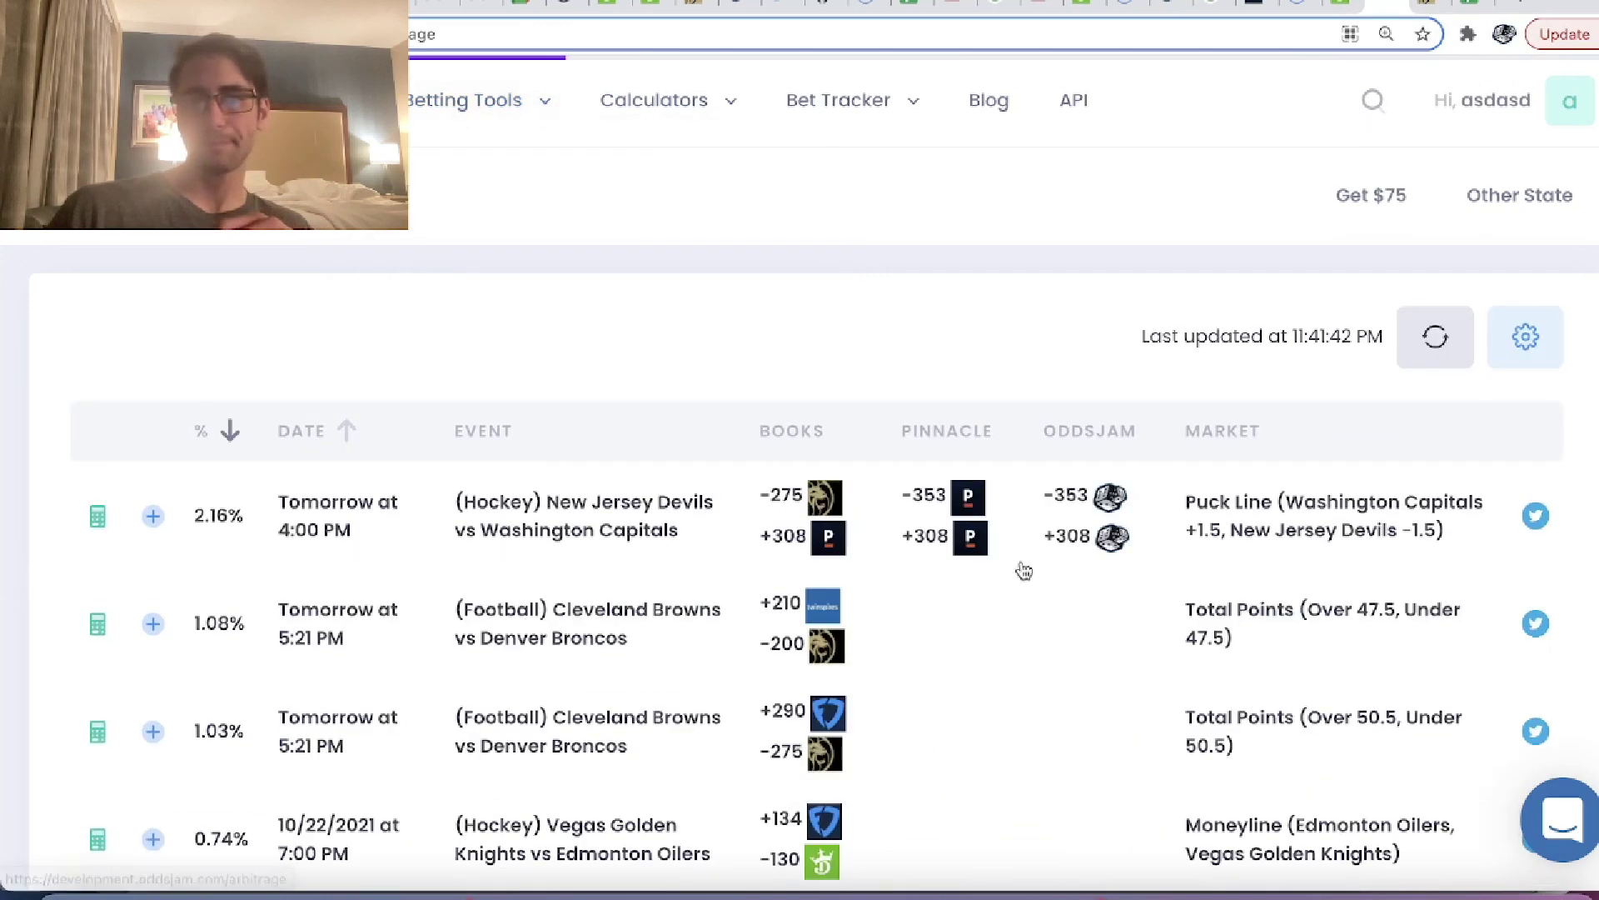
scroll(1029, 579, down, 7)
scroll(1037, 589, down, 9)
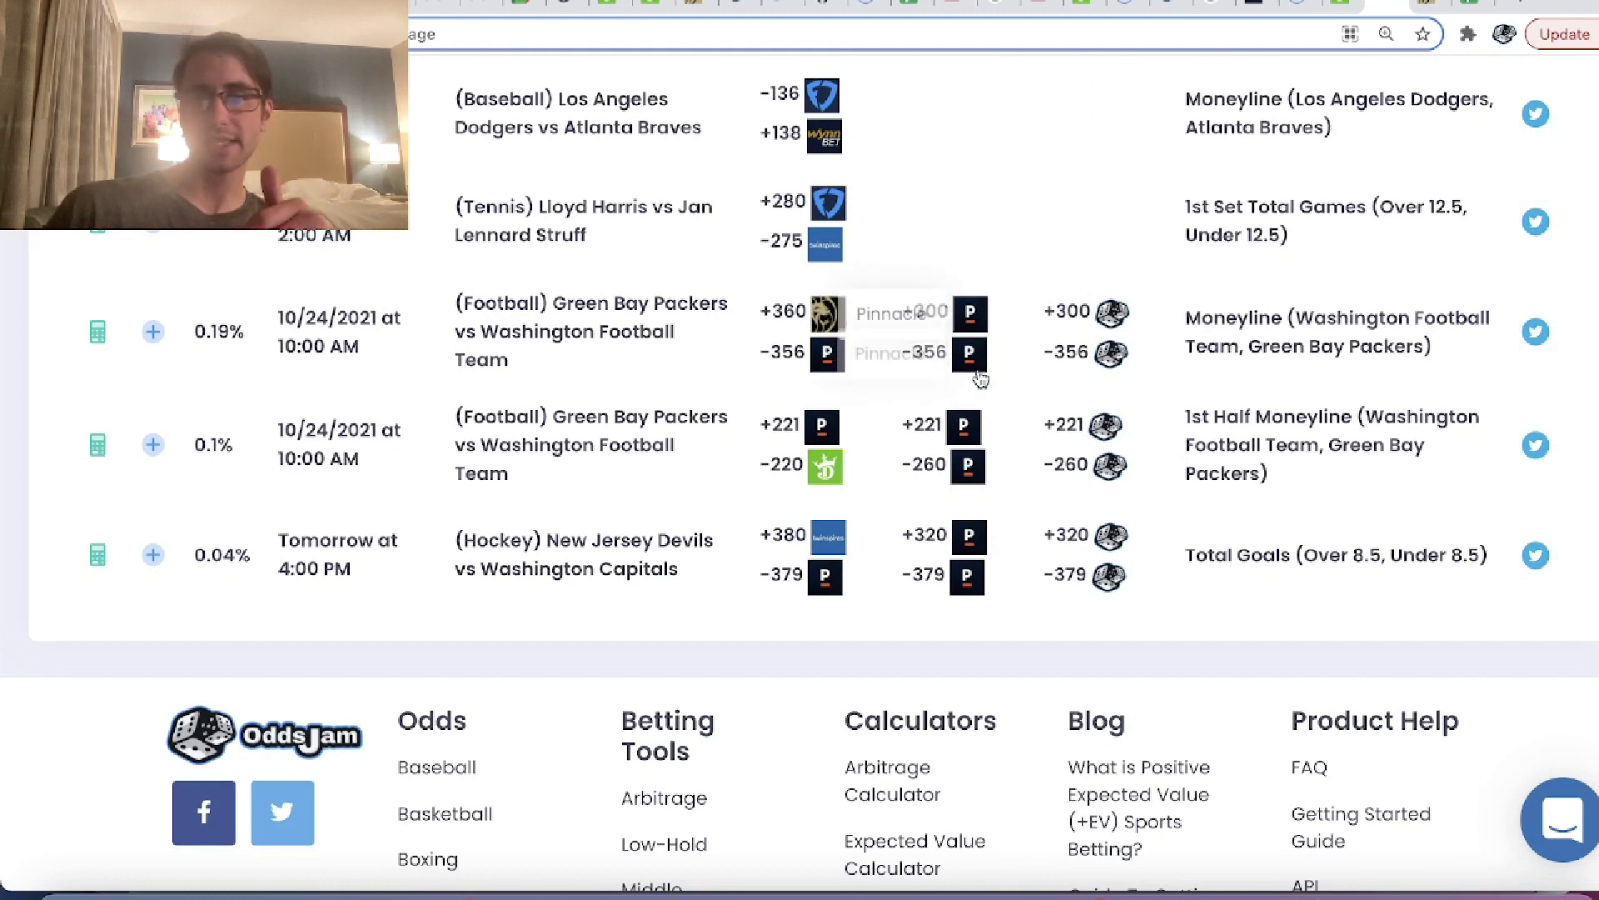
scroll(739, 400, up, 20)
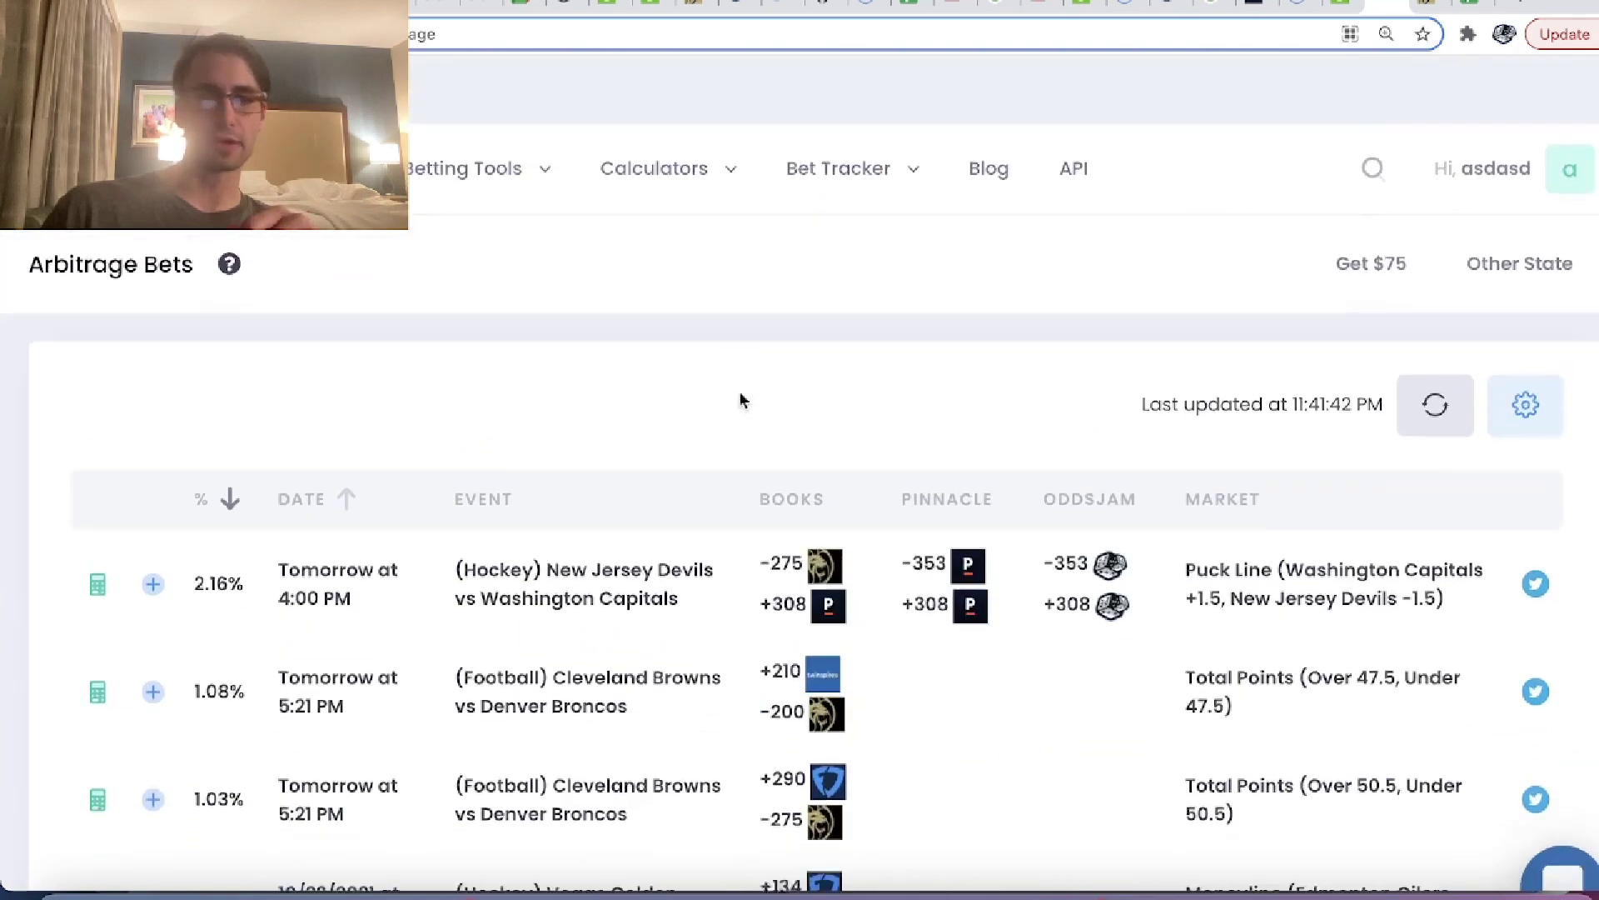
scroll(617, 96, down, 1)
- Calculate the no-vig fair odds for the Washington Football Team moneyline from +300 and -356 with the No-Vig Fair Odds Calculator
mouse_move(654, 100)
click(739, 439)
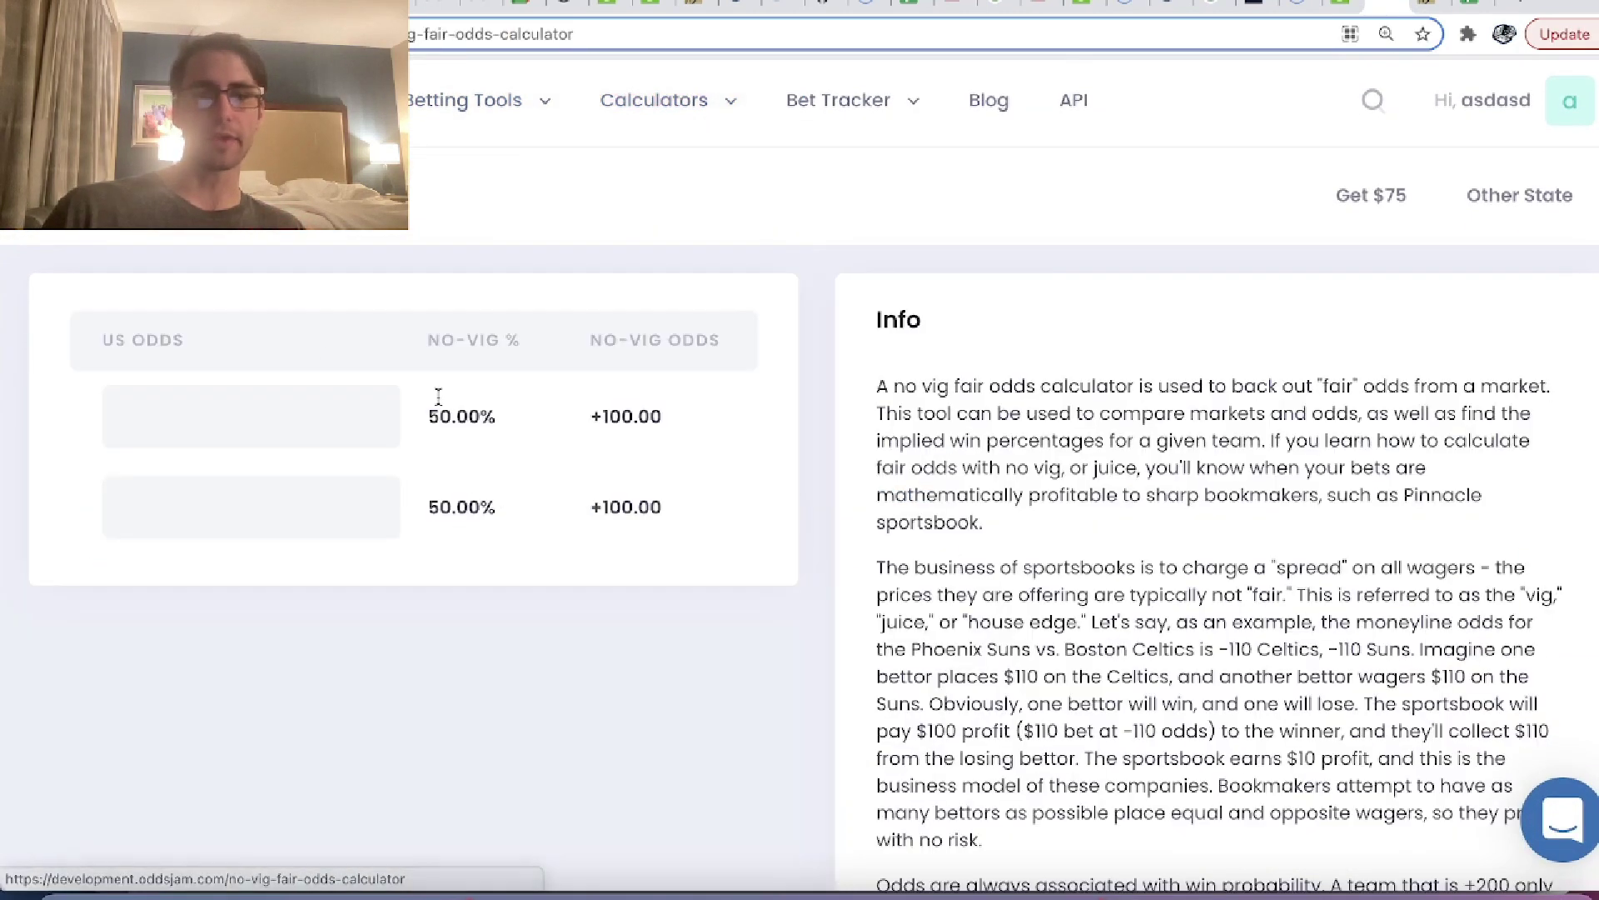
click(386, 403)
text(+300)
key(Tab)
text(-356)
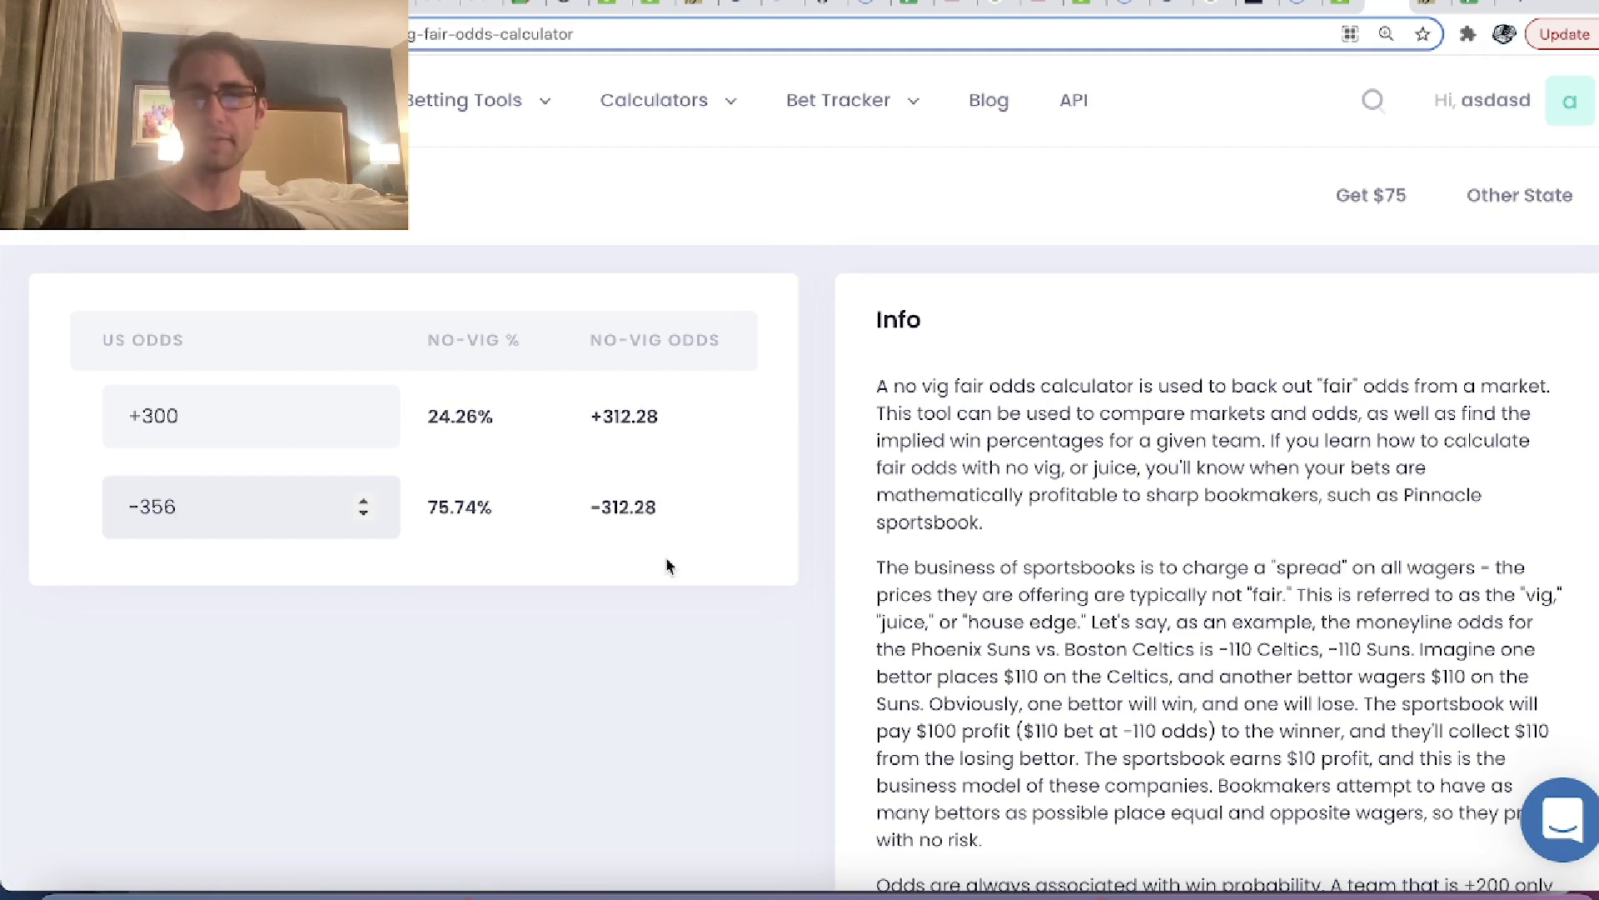
triple_click(620, 414)
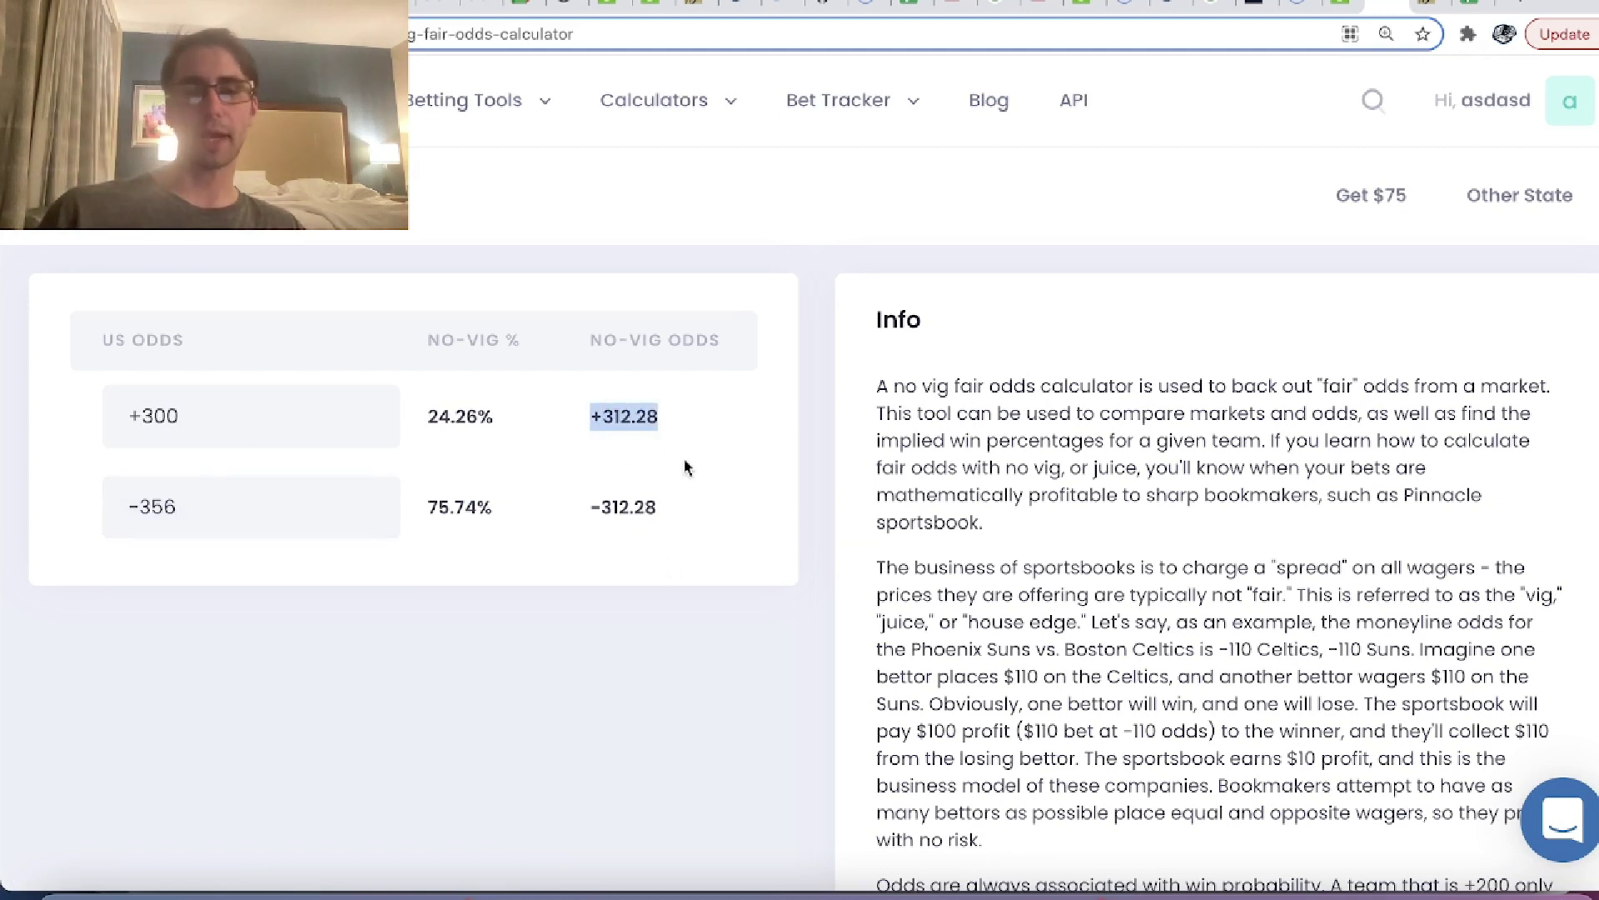
triple_click(640, 439)
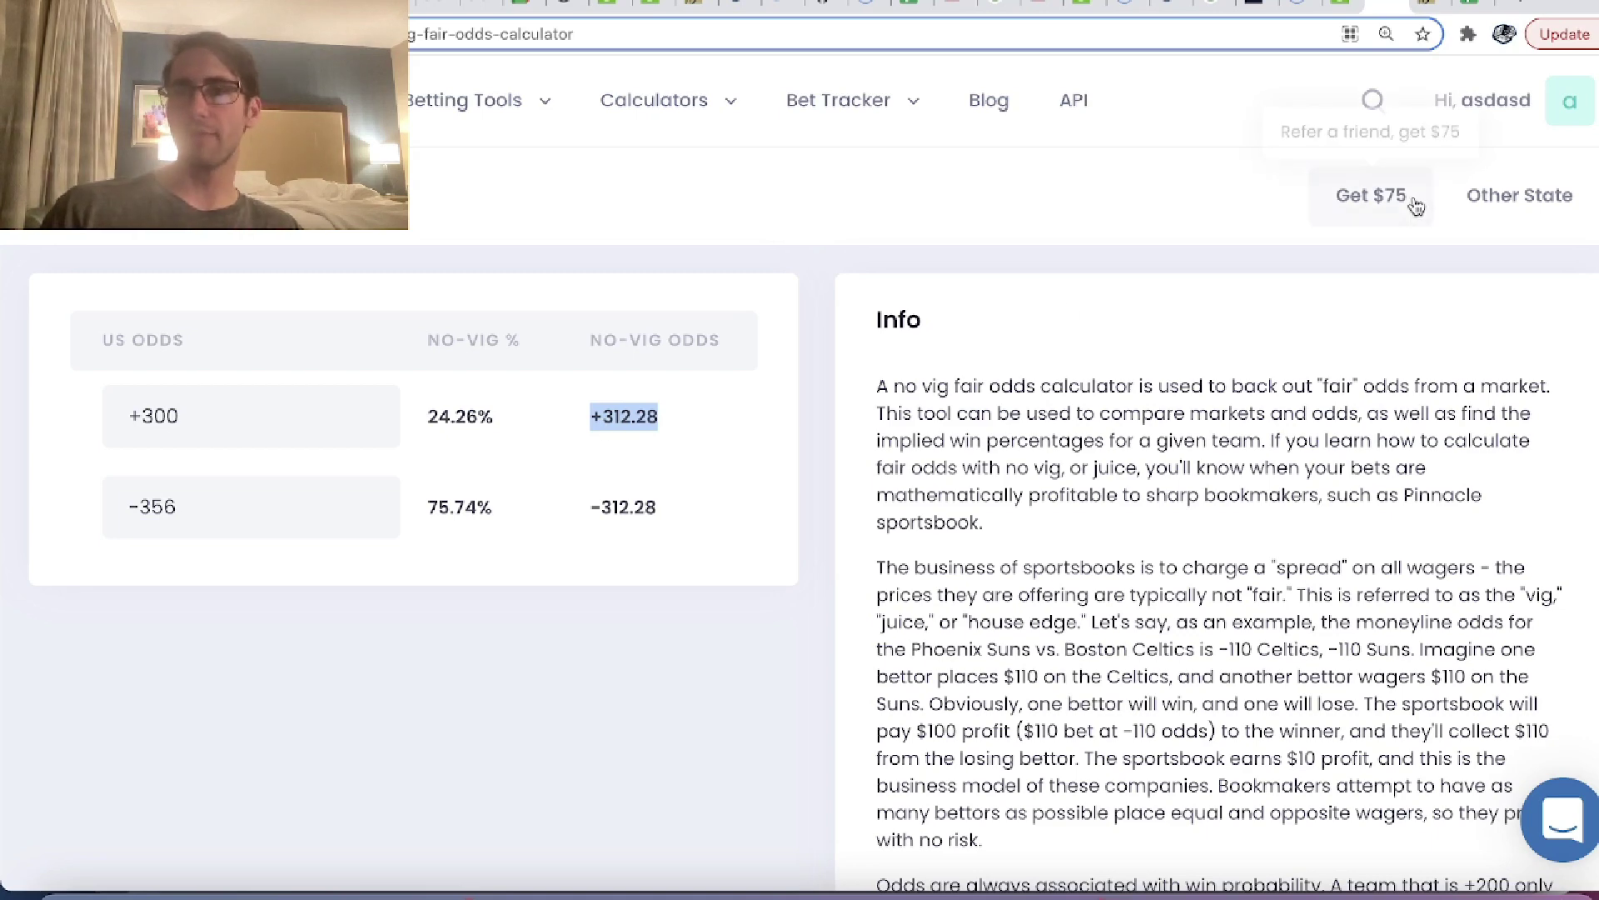
- Switch to the Google Sheets spreadsheet and enter the football team's win probability .2426 in B5 with the label WFT in A5
click(1472, 8)
click(561, 408)
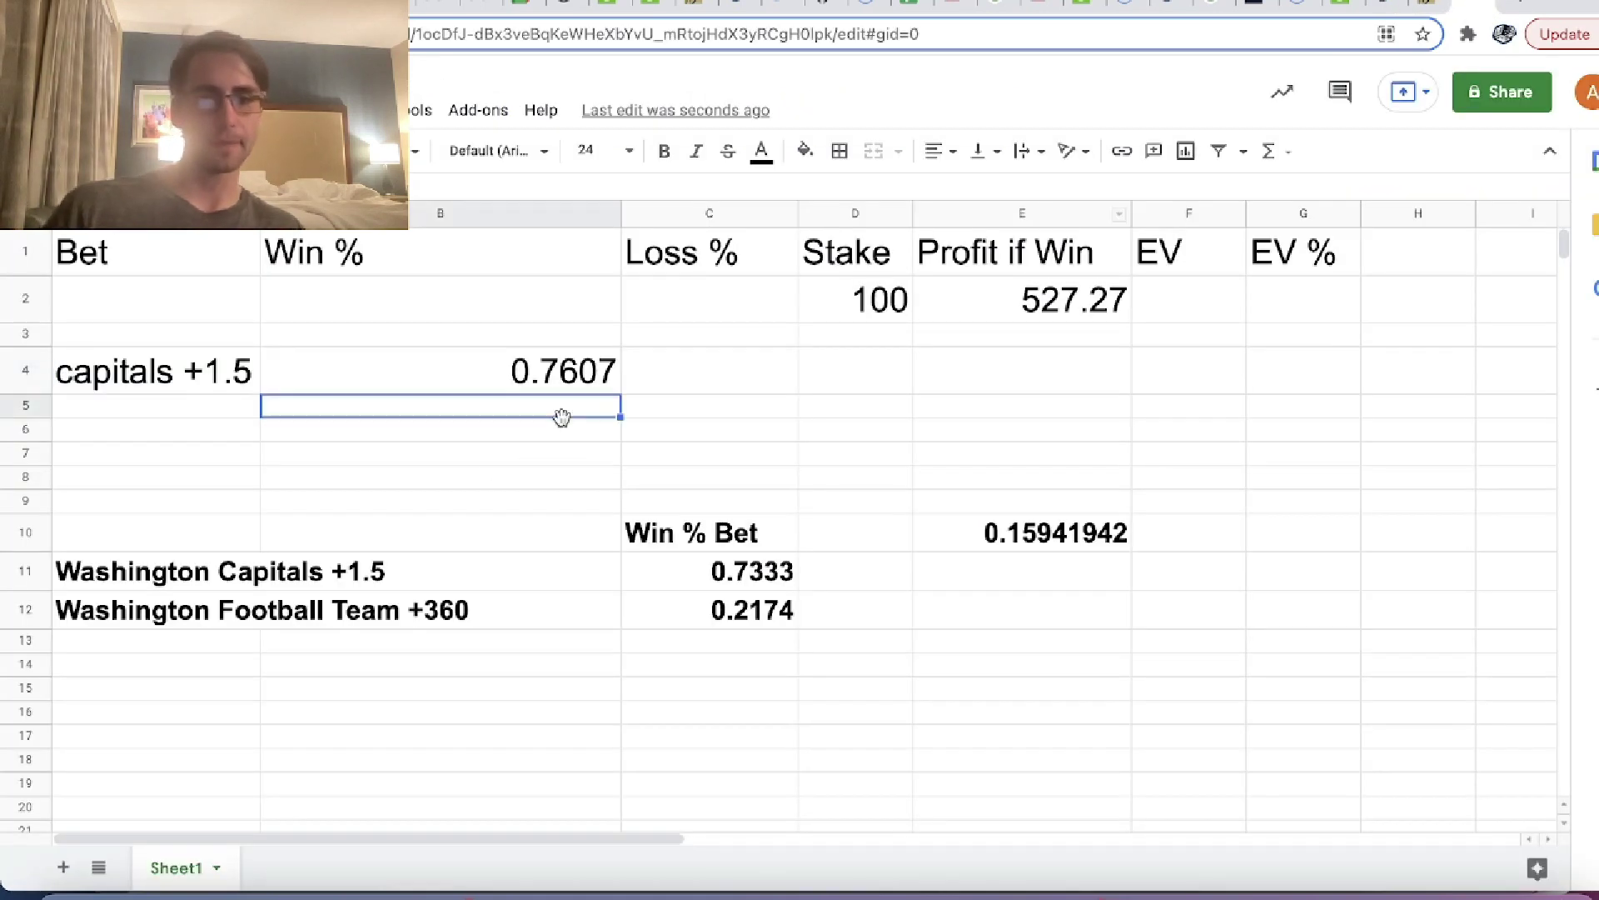
text(.24)
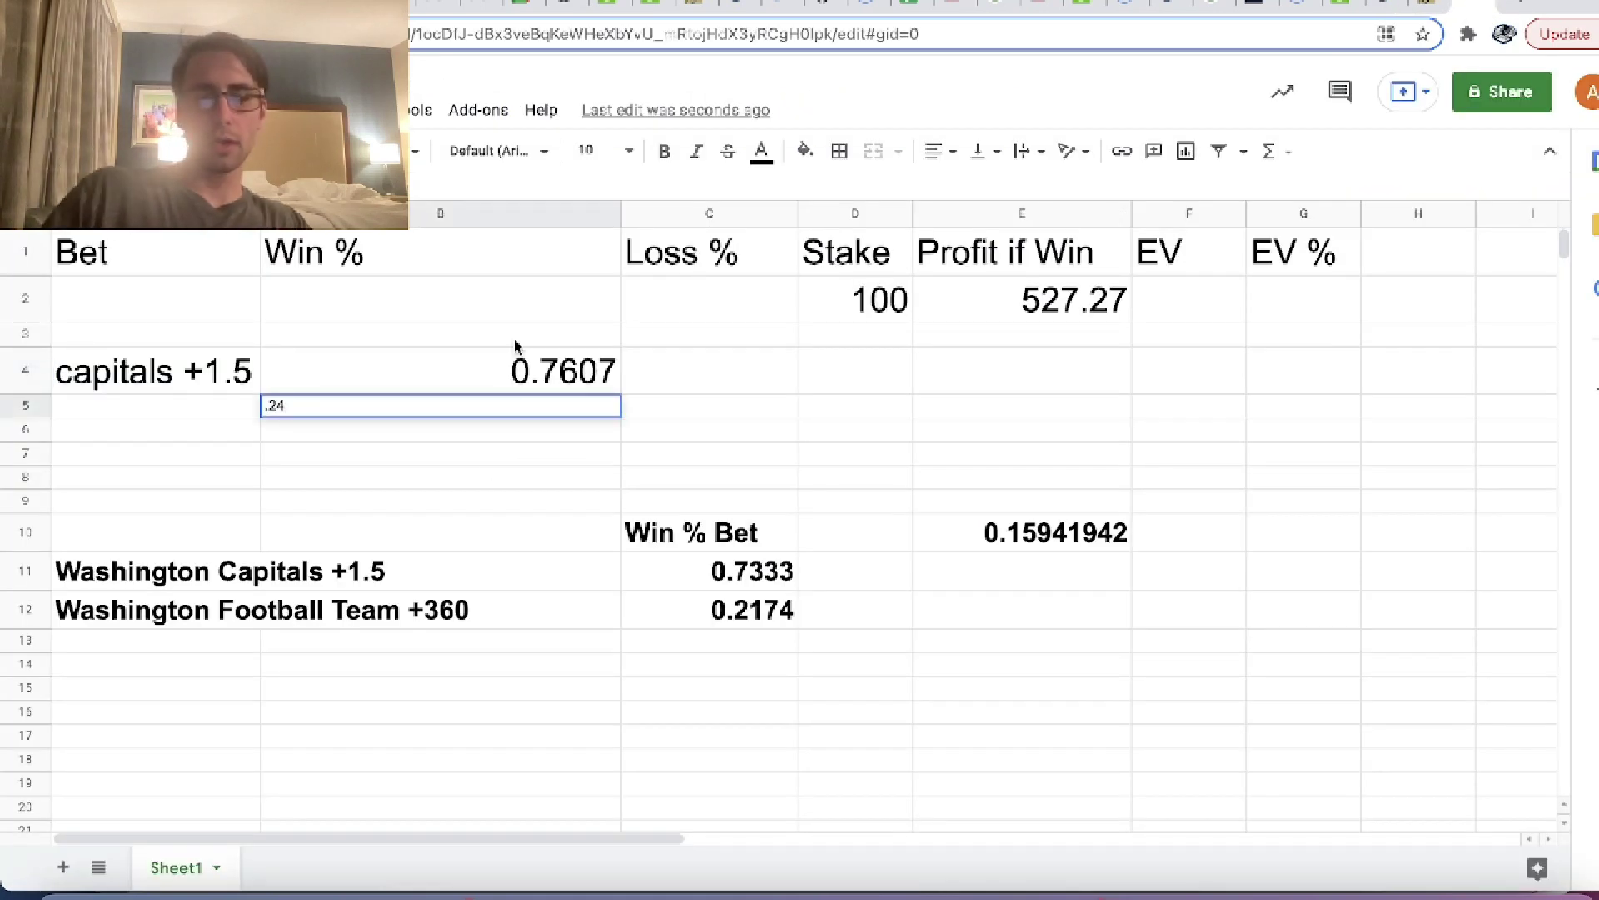
text(26)
key(Return)
click(156, 406)
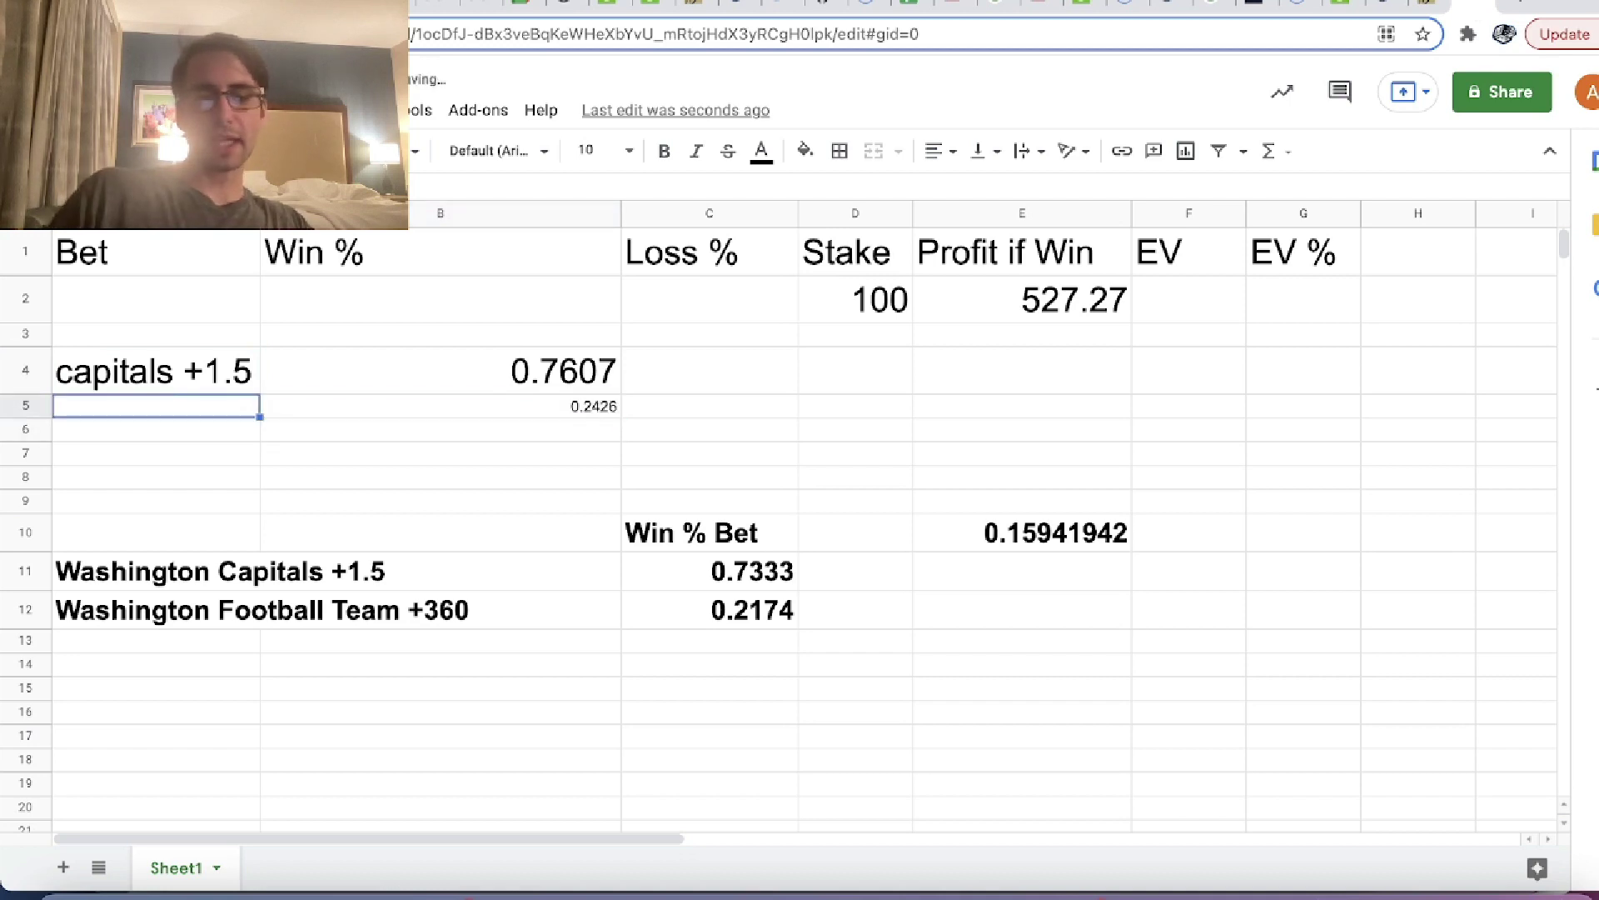
text(WFT)
key(Return)
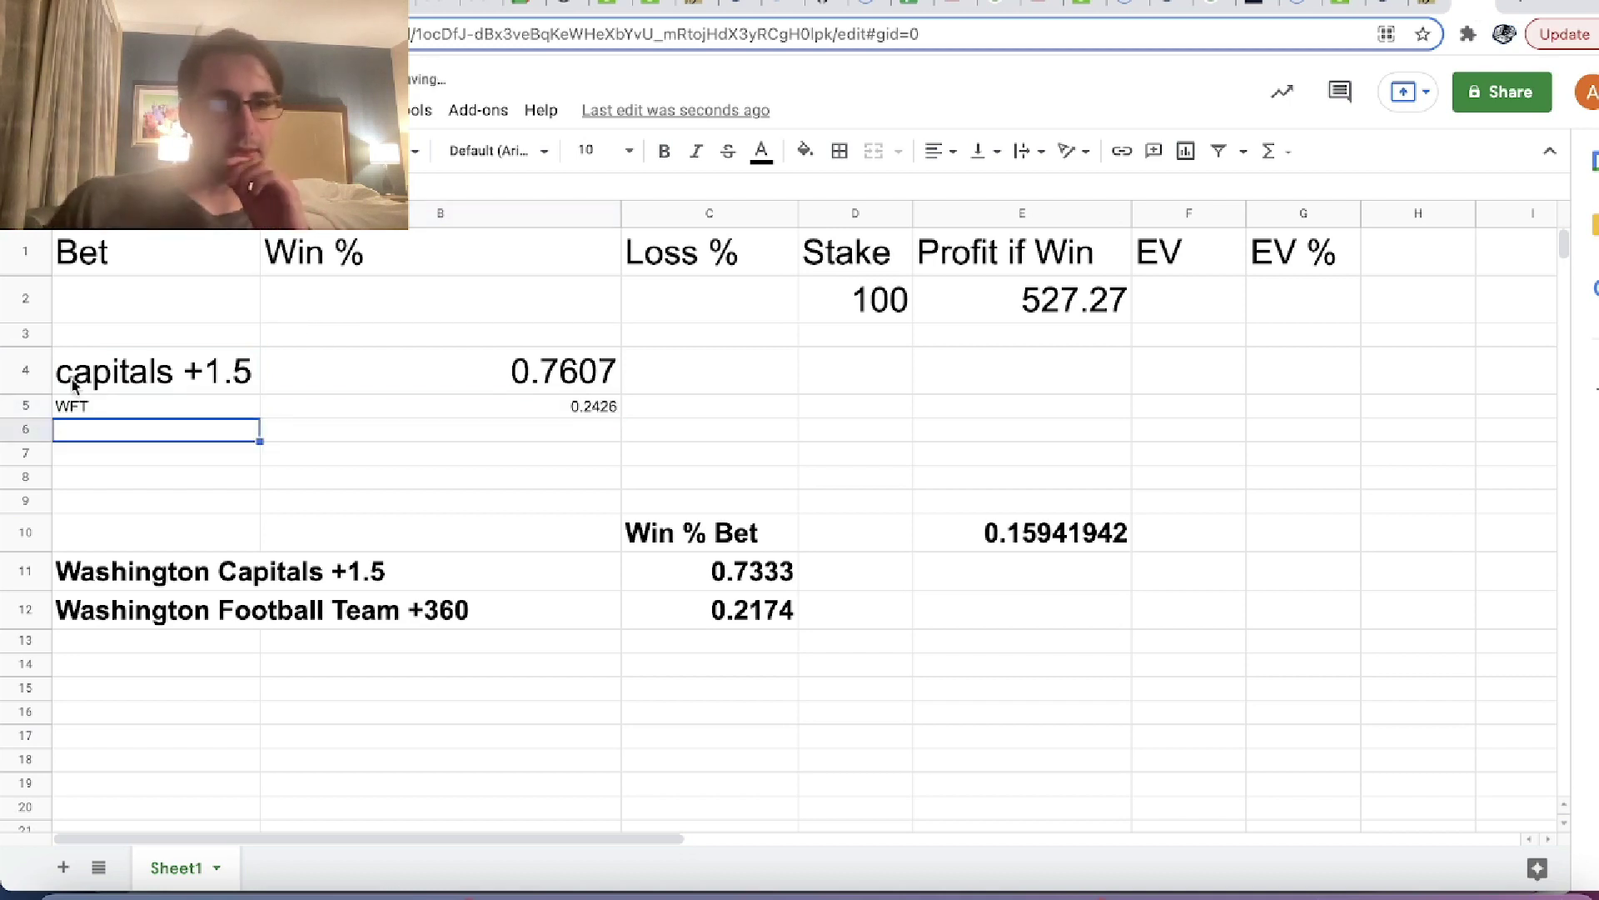
- Set the font size of rows 4 and 5 to 24
drag(25, 370, 25, 408)
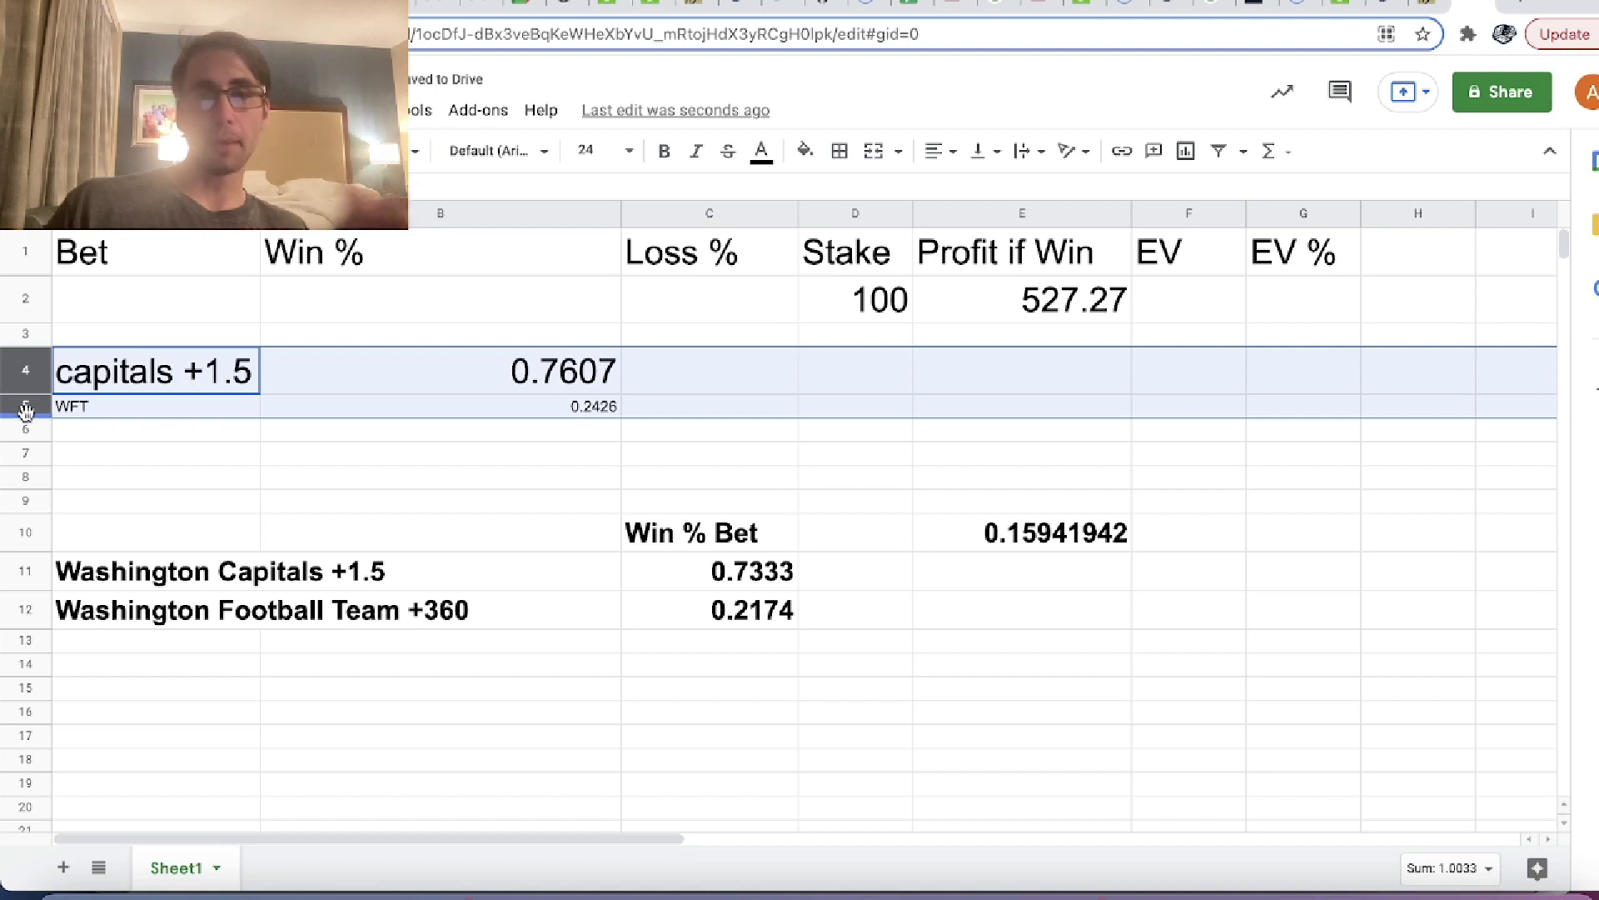
click(598, 153)
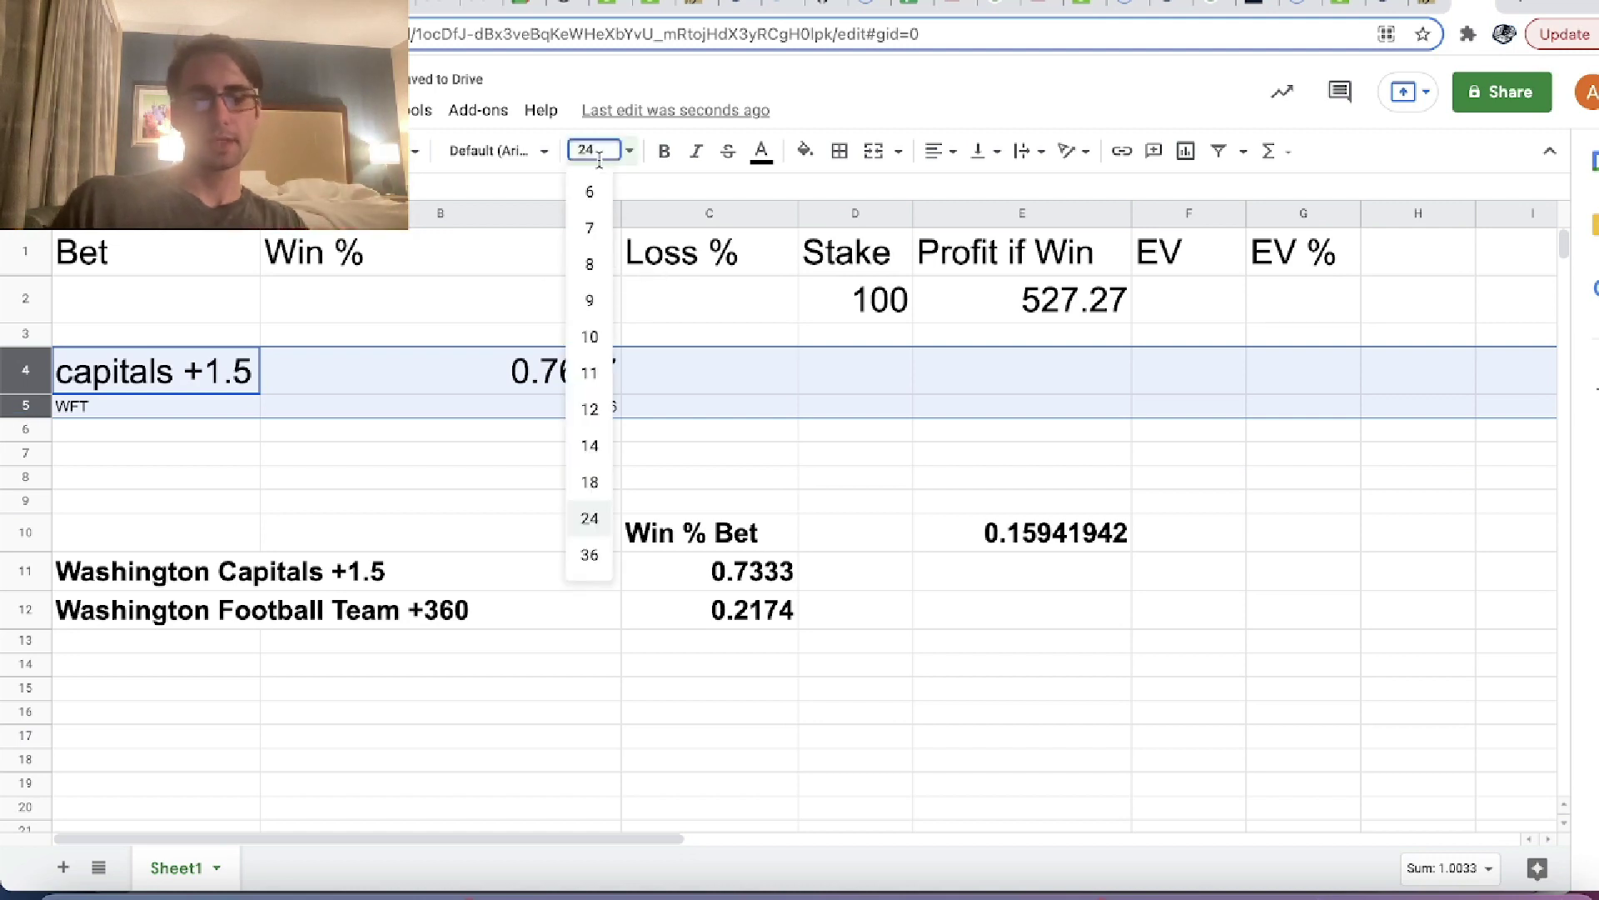
click(590, 518)
click(536, 417)
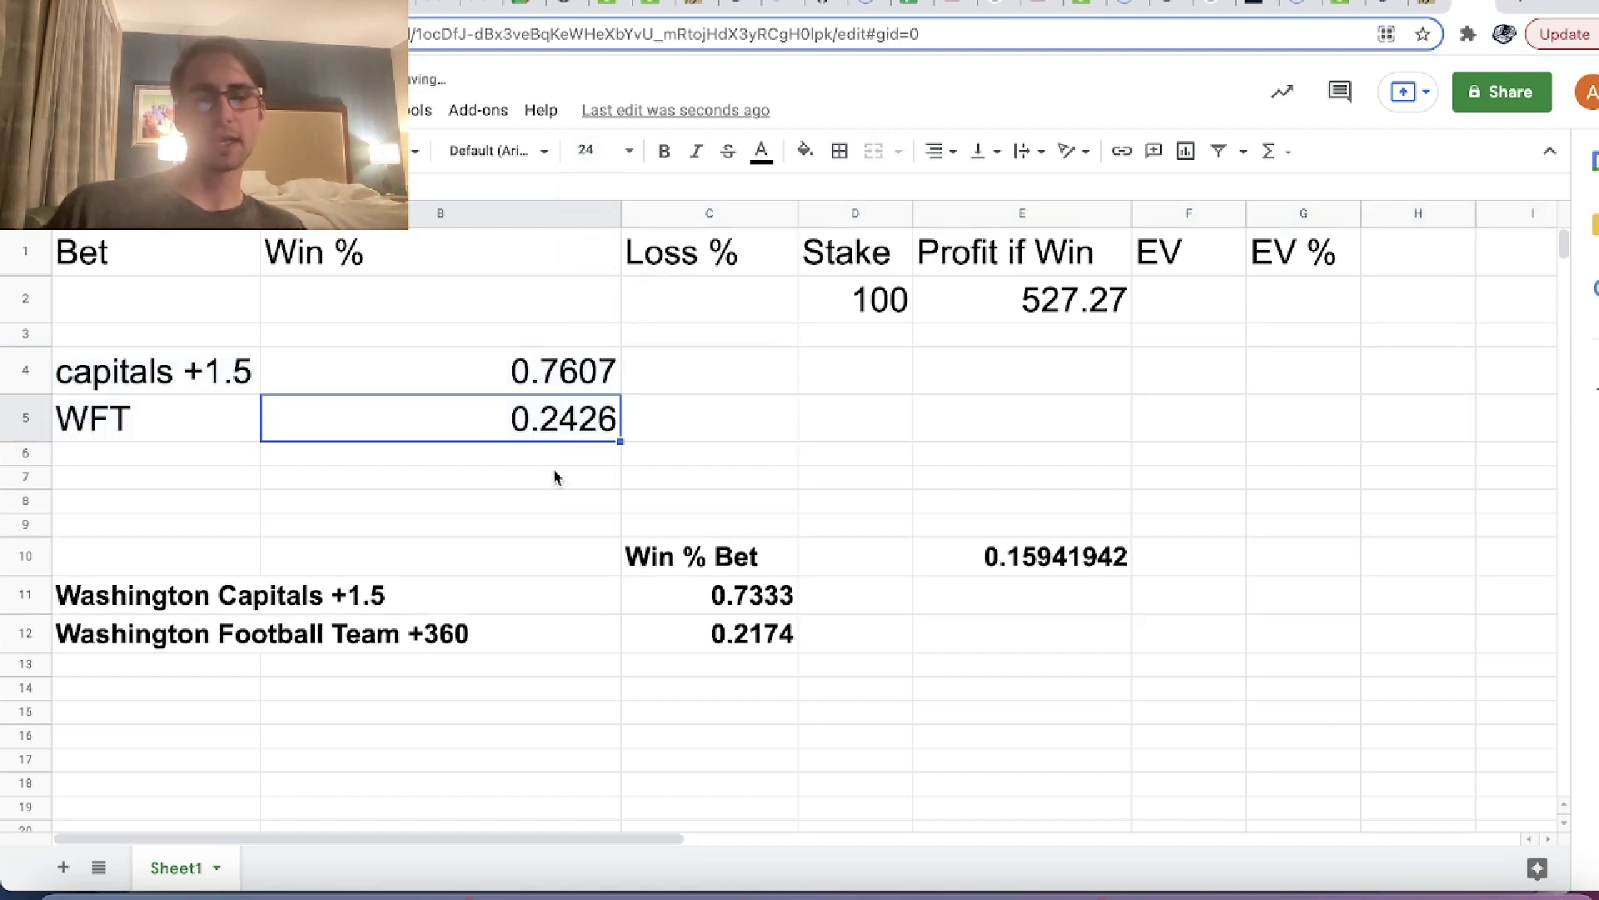
- Calculate the parlay's win probability in cell B2 with the formula =B4*B5
drag(756, 585, 778, 642)
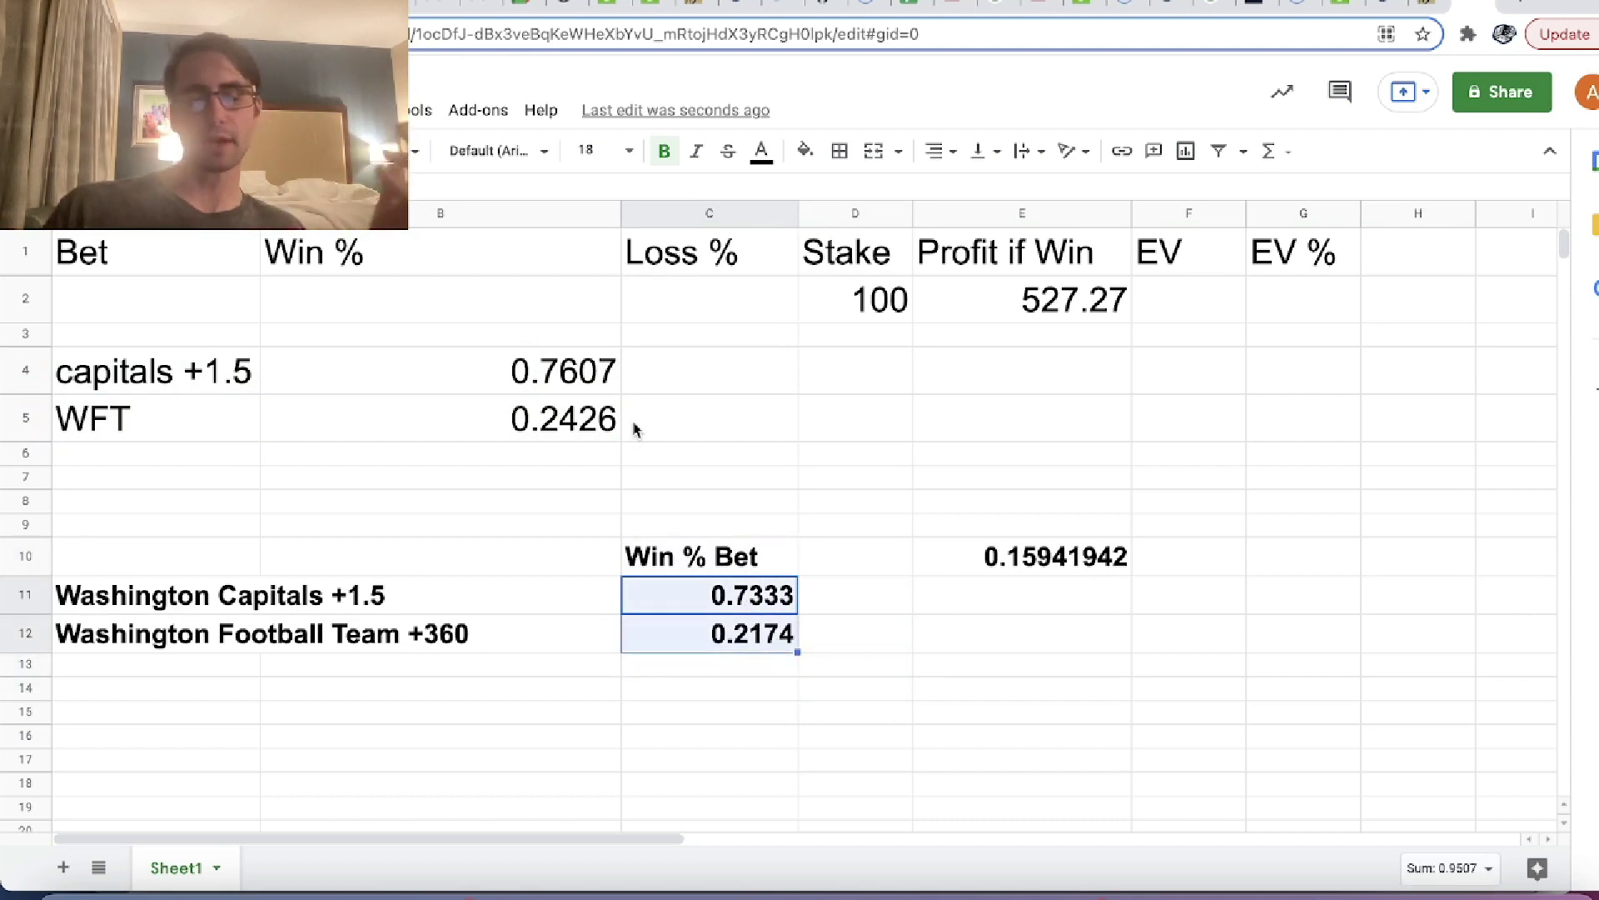
click(391, 303)
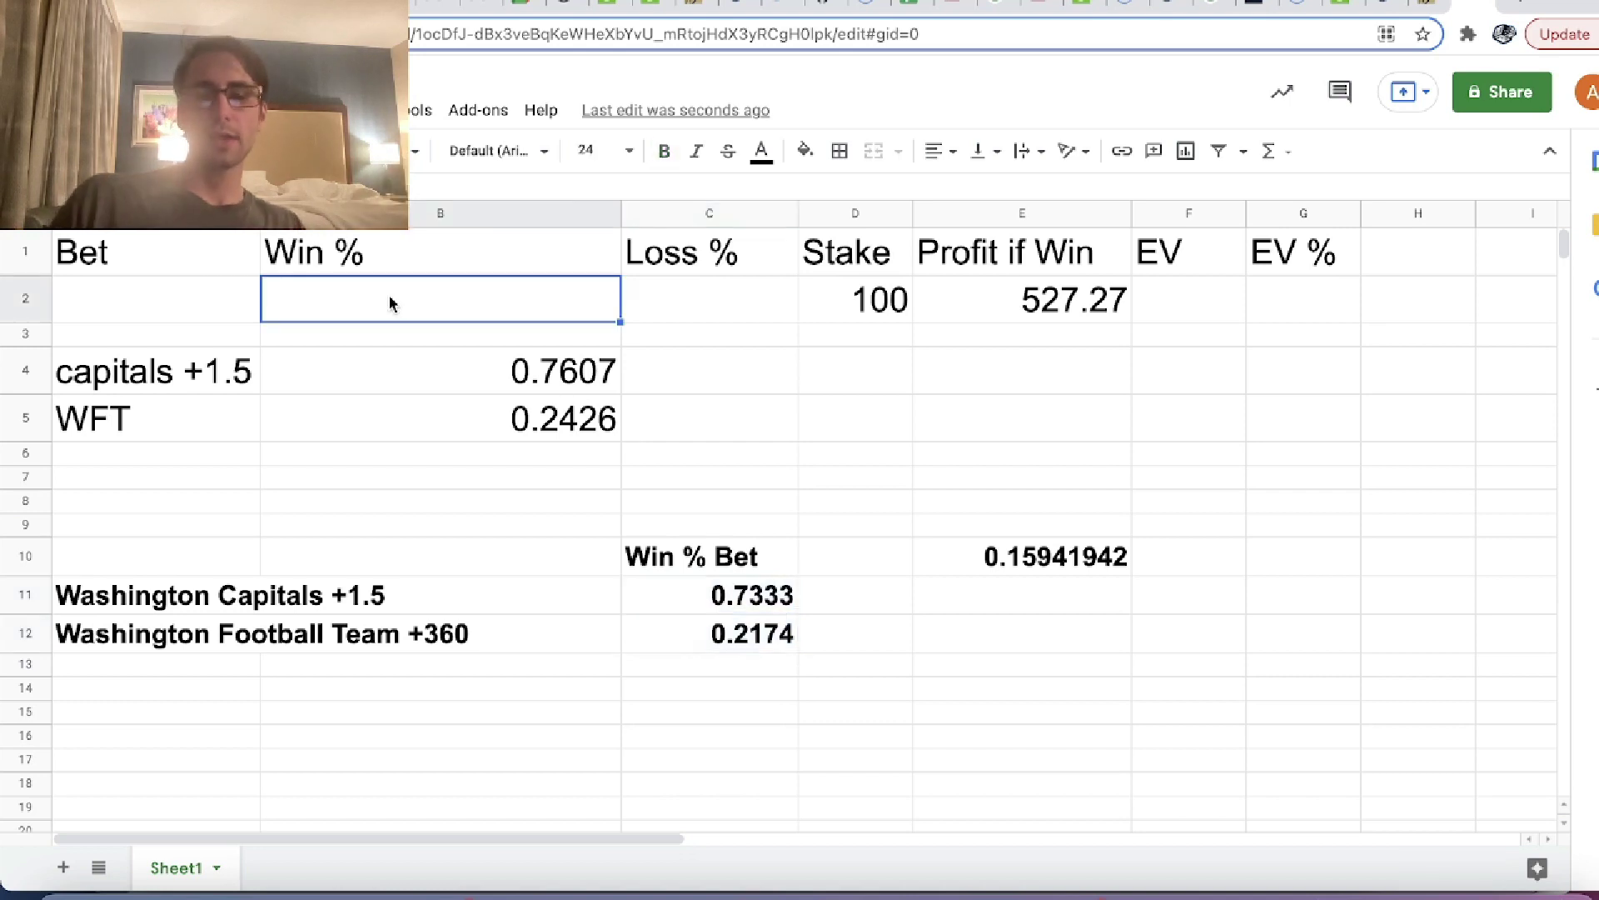
text(=)
key(BackSpace)
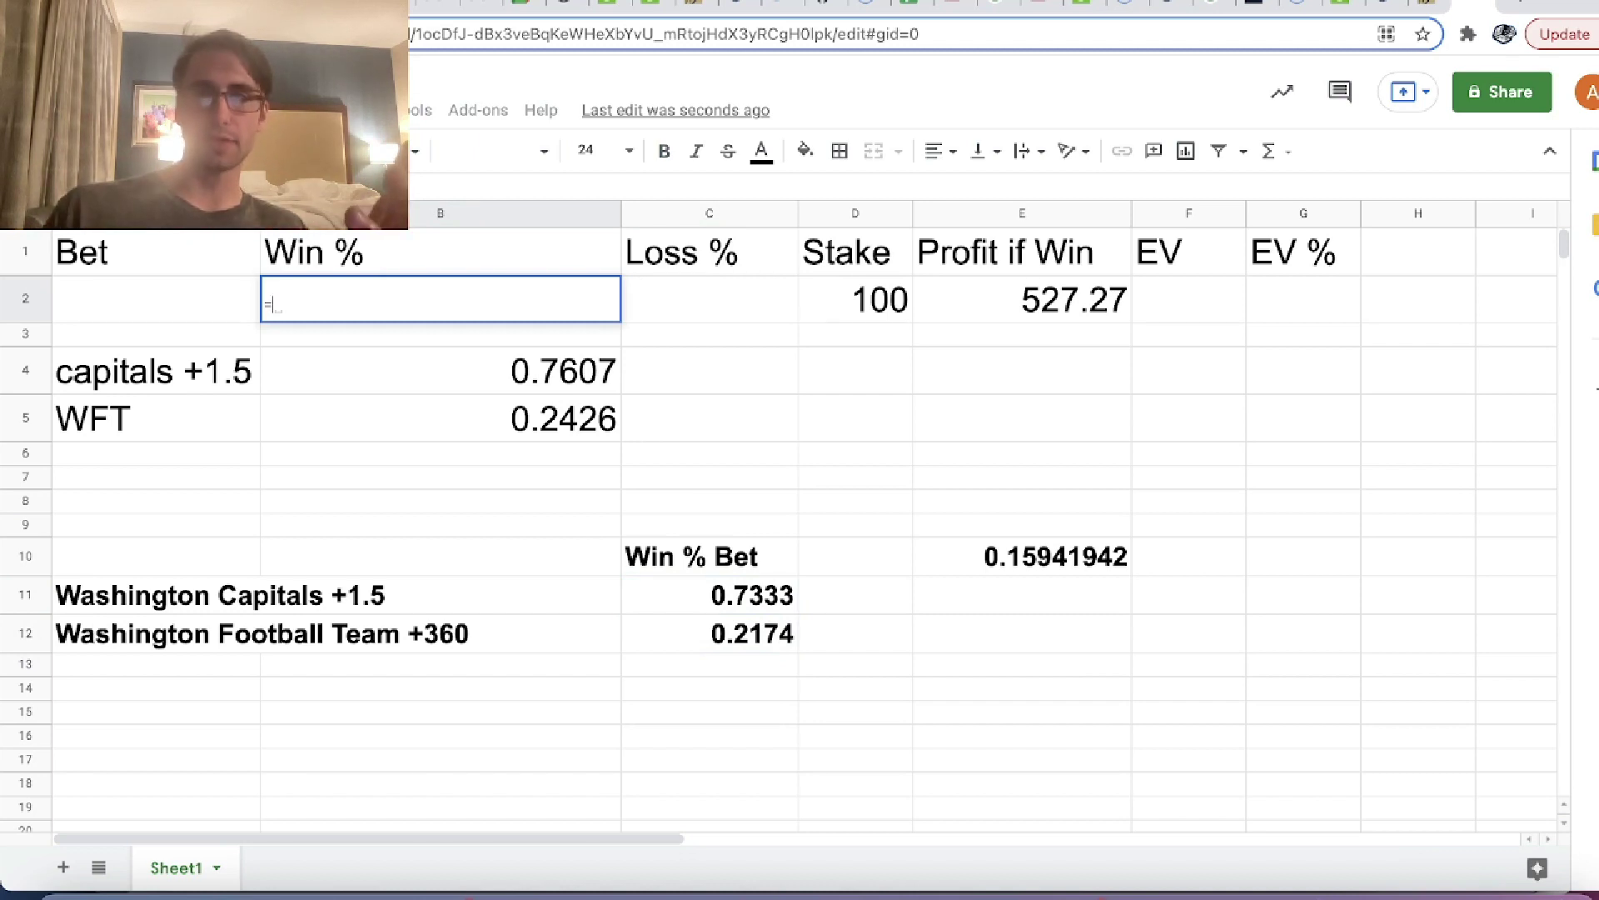
key(Down)
key(Down)
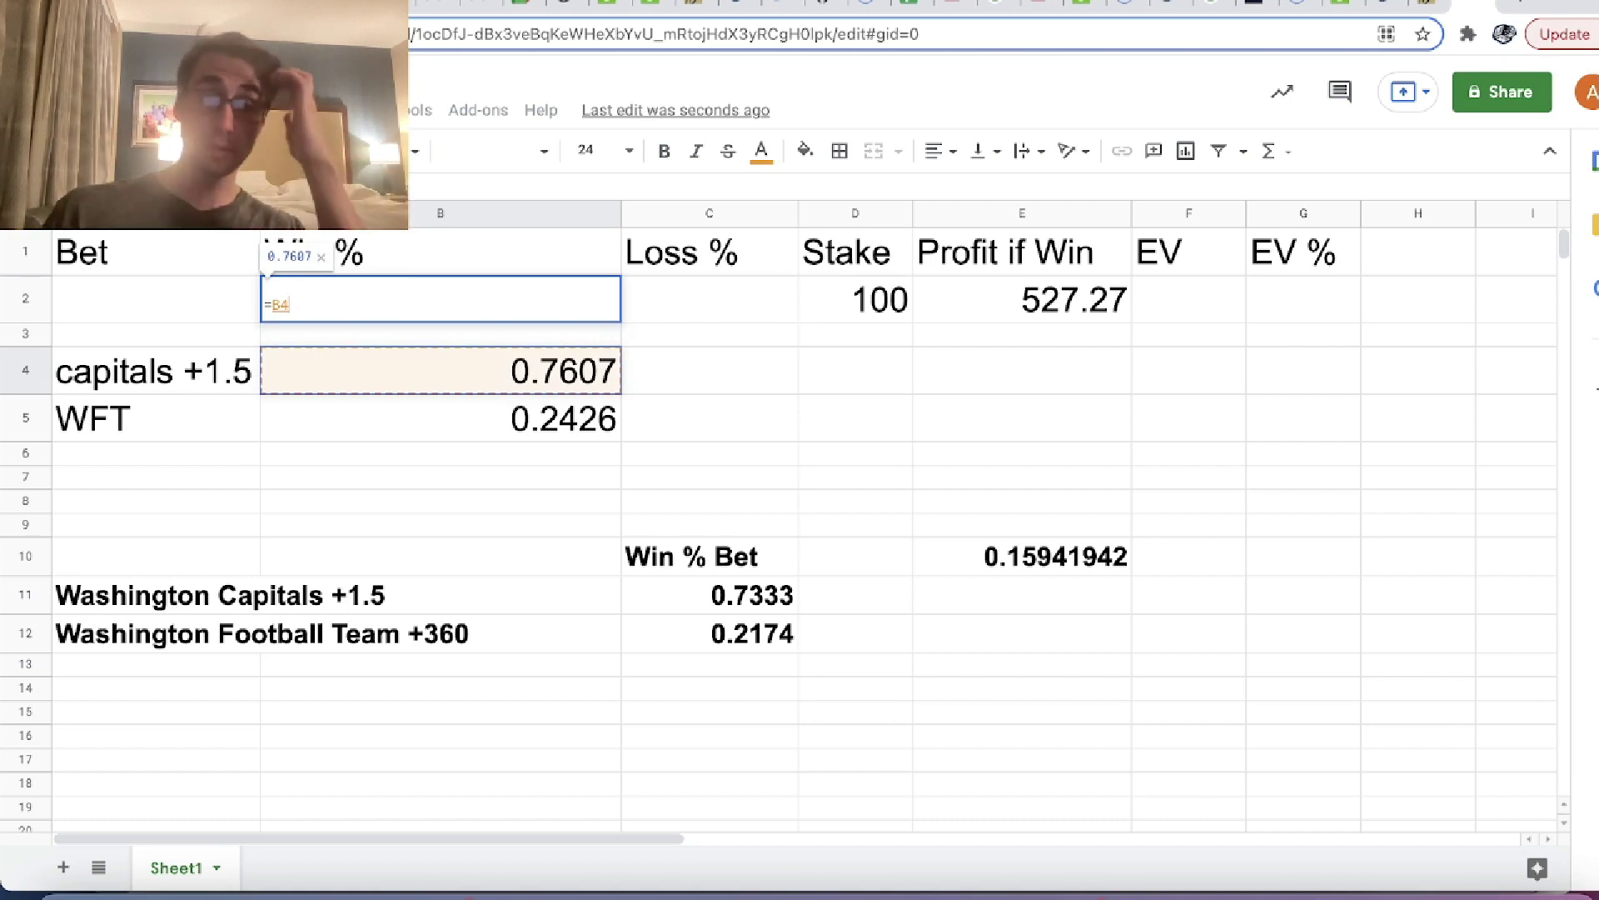
text(*)
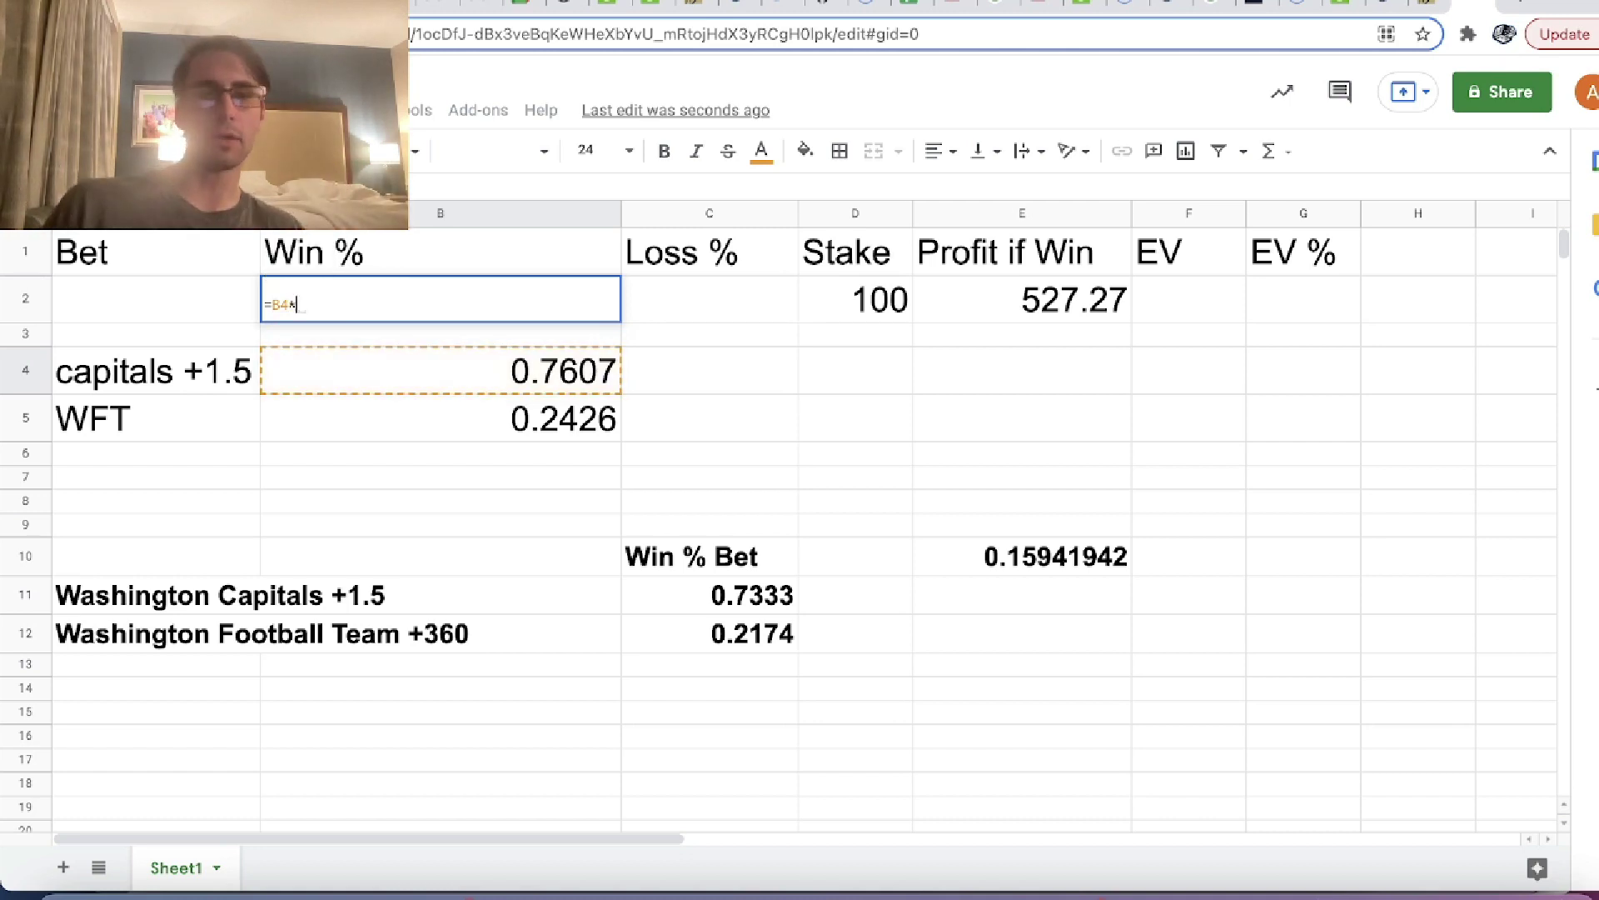
key(Down)
key(Down)
key(Down)
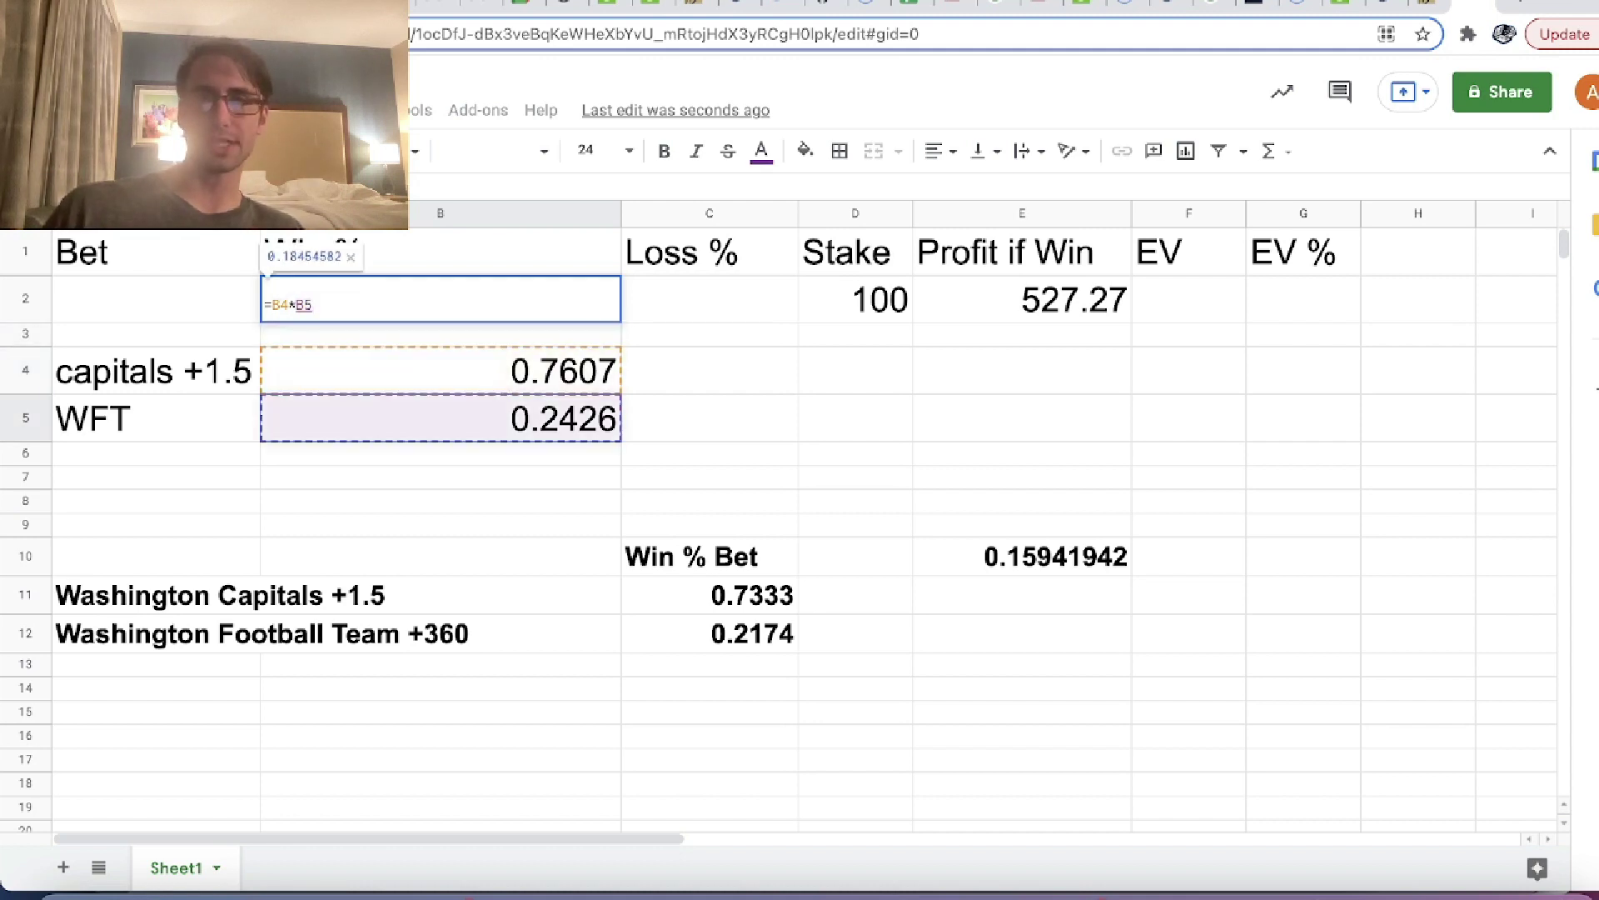
key(Return)
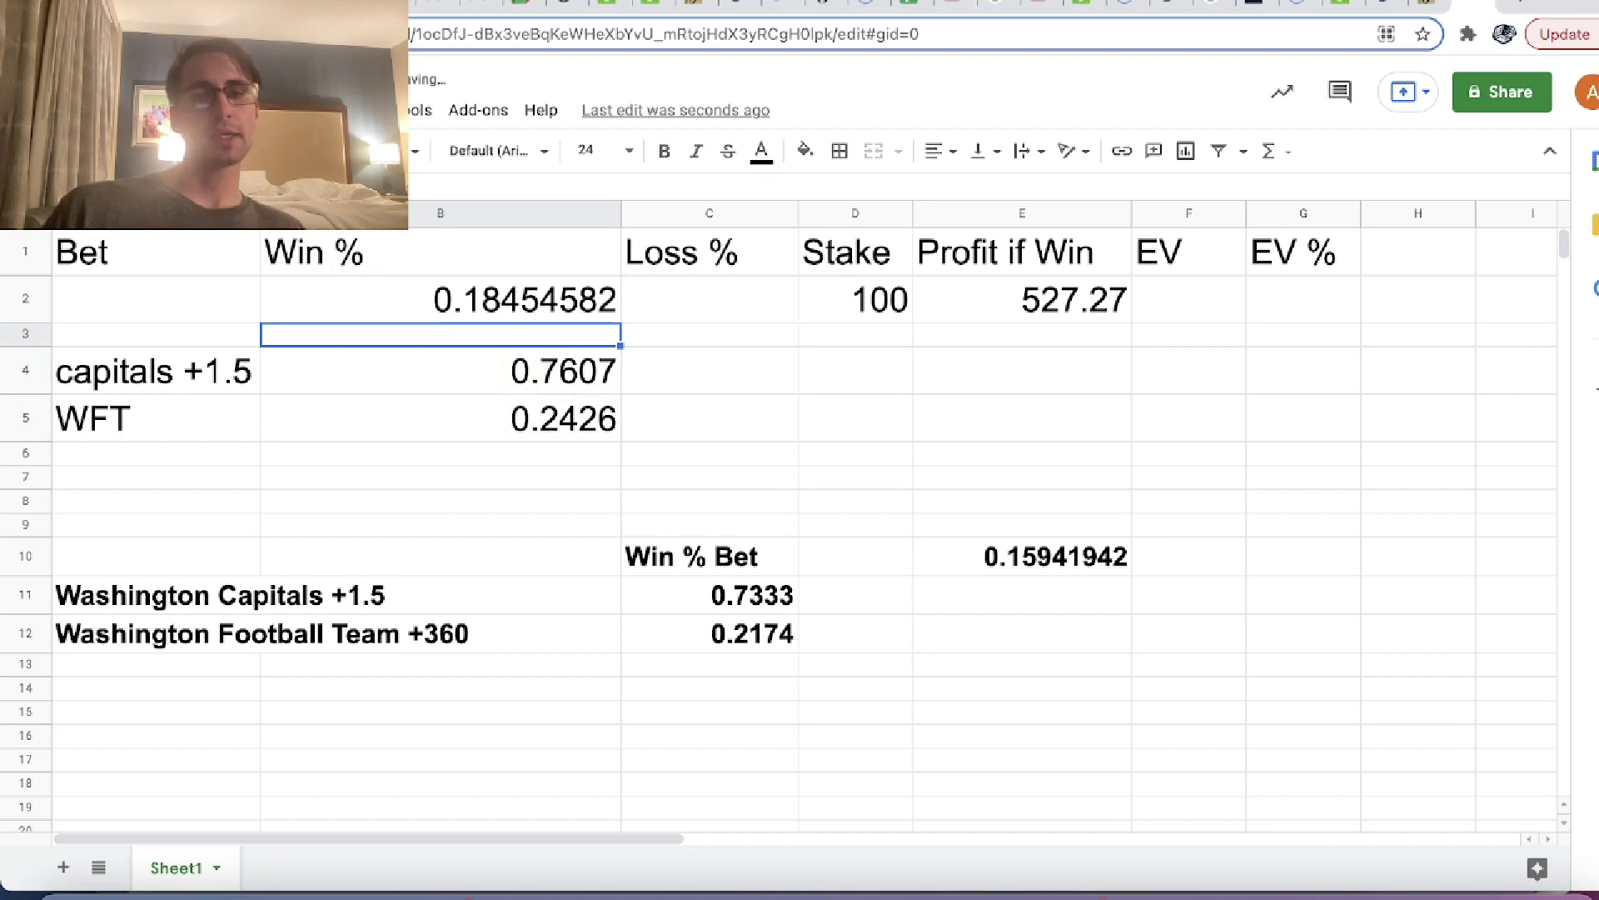
- Review the parlay's win probability alongside its two legs, the stake and the profit if it wins
key(Up)
key(Down)
key(Down)
key(Down)
key(Up)
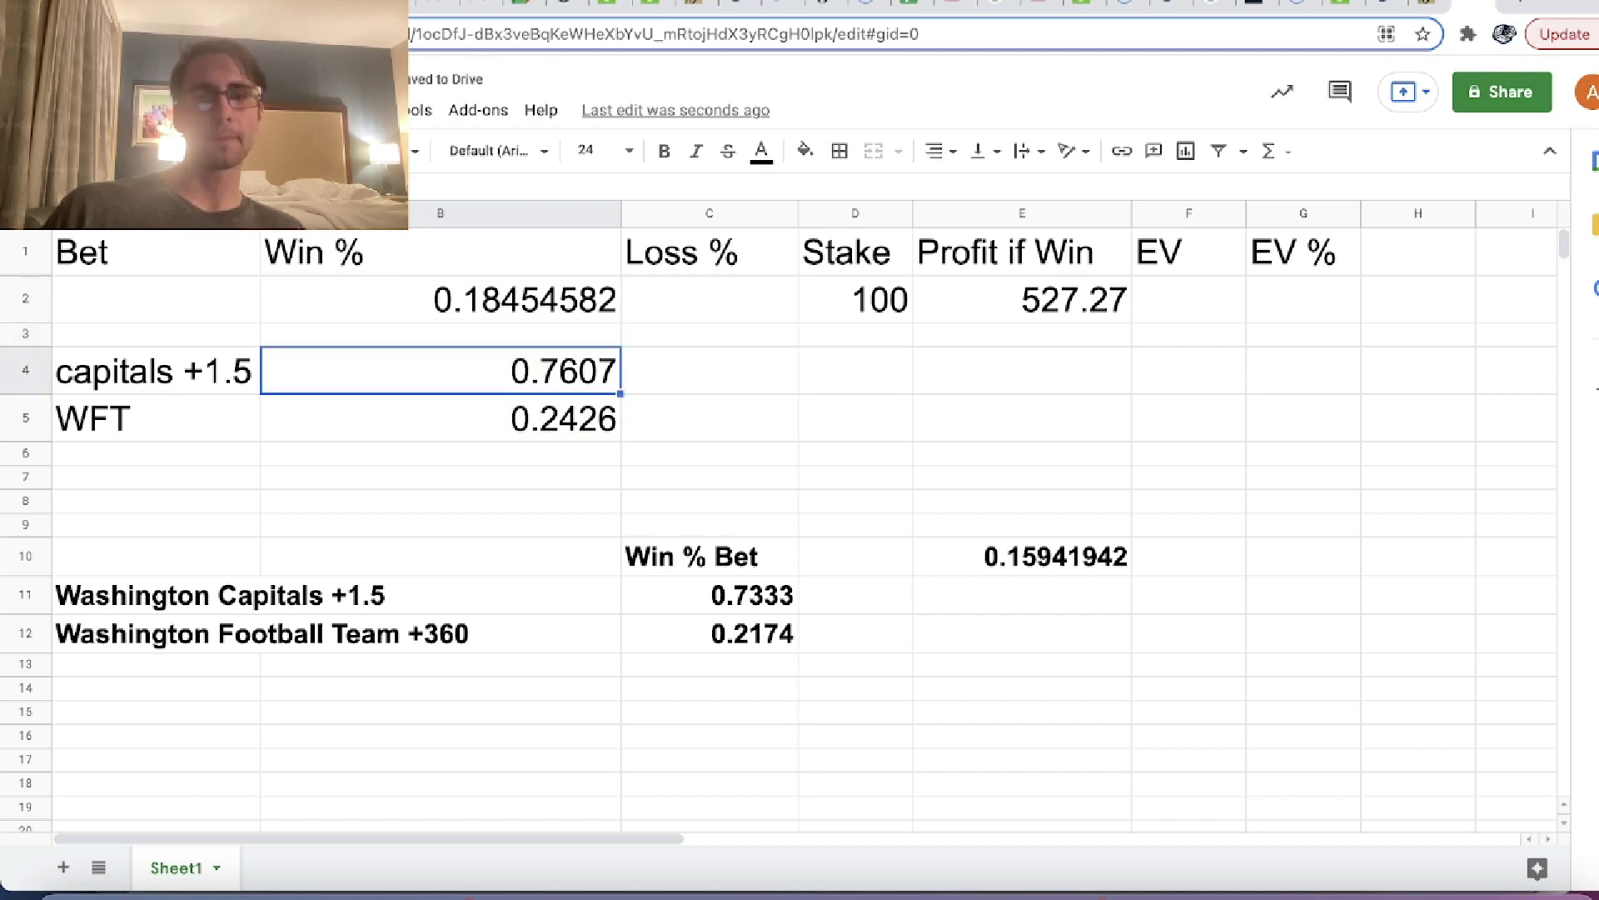
key(Up)
key(Up)
key(Left)
key(Right)
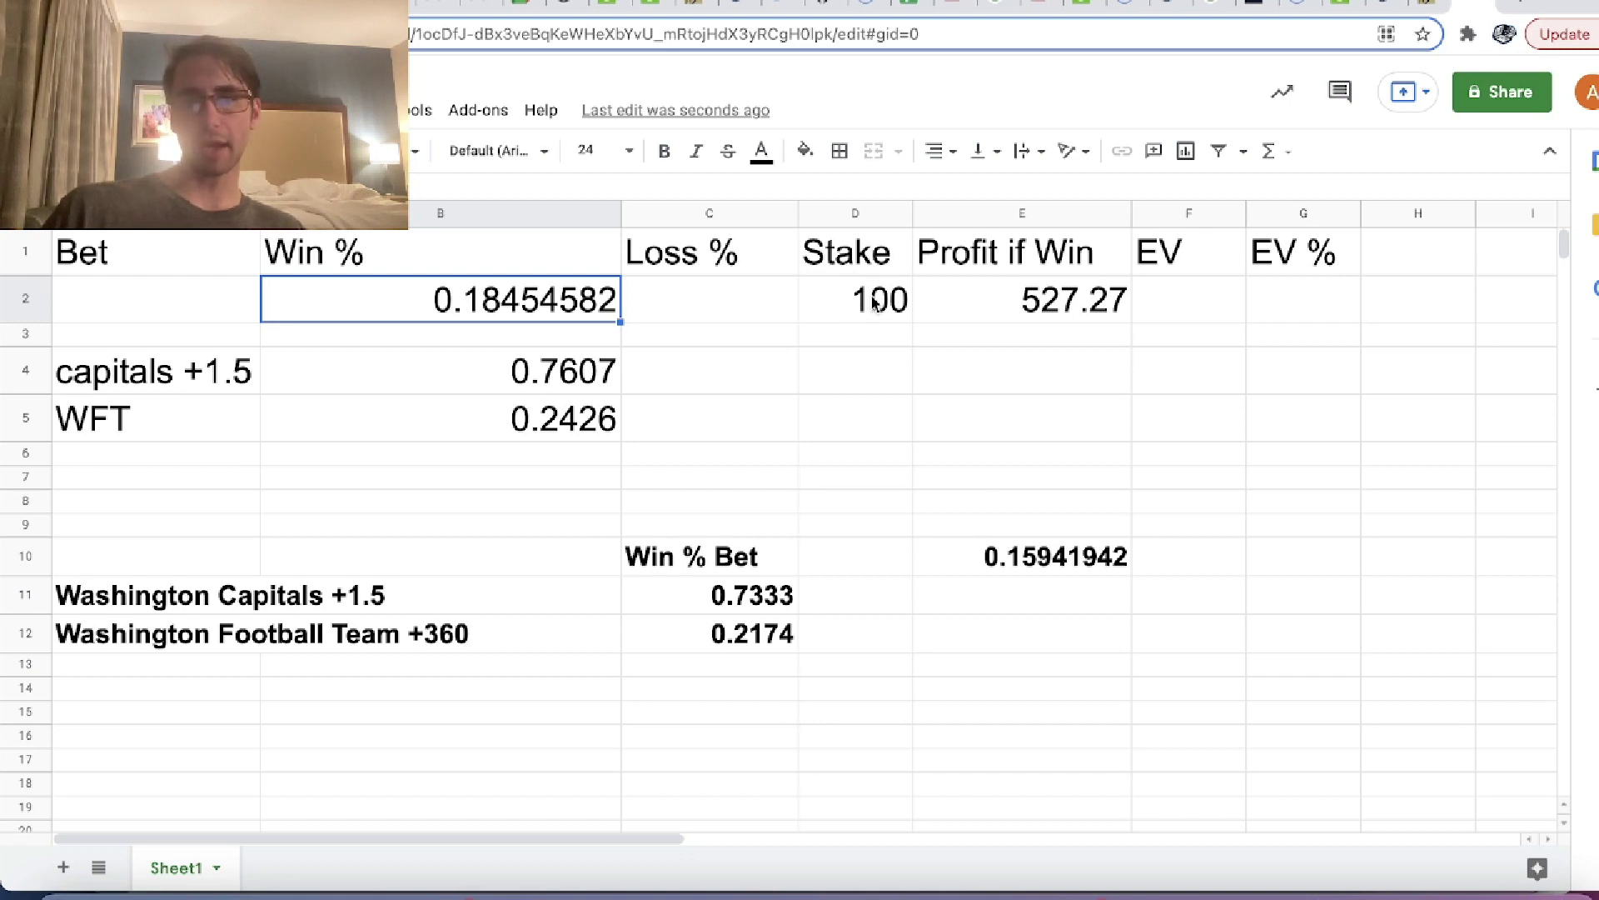
drag(874, 304, 1062, 304)
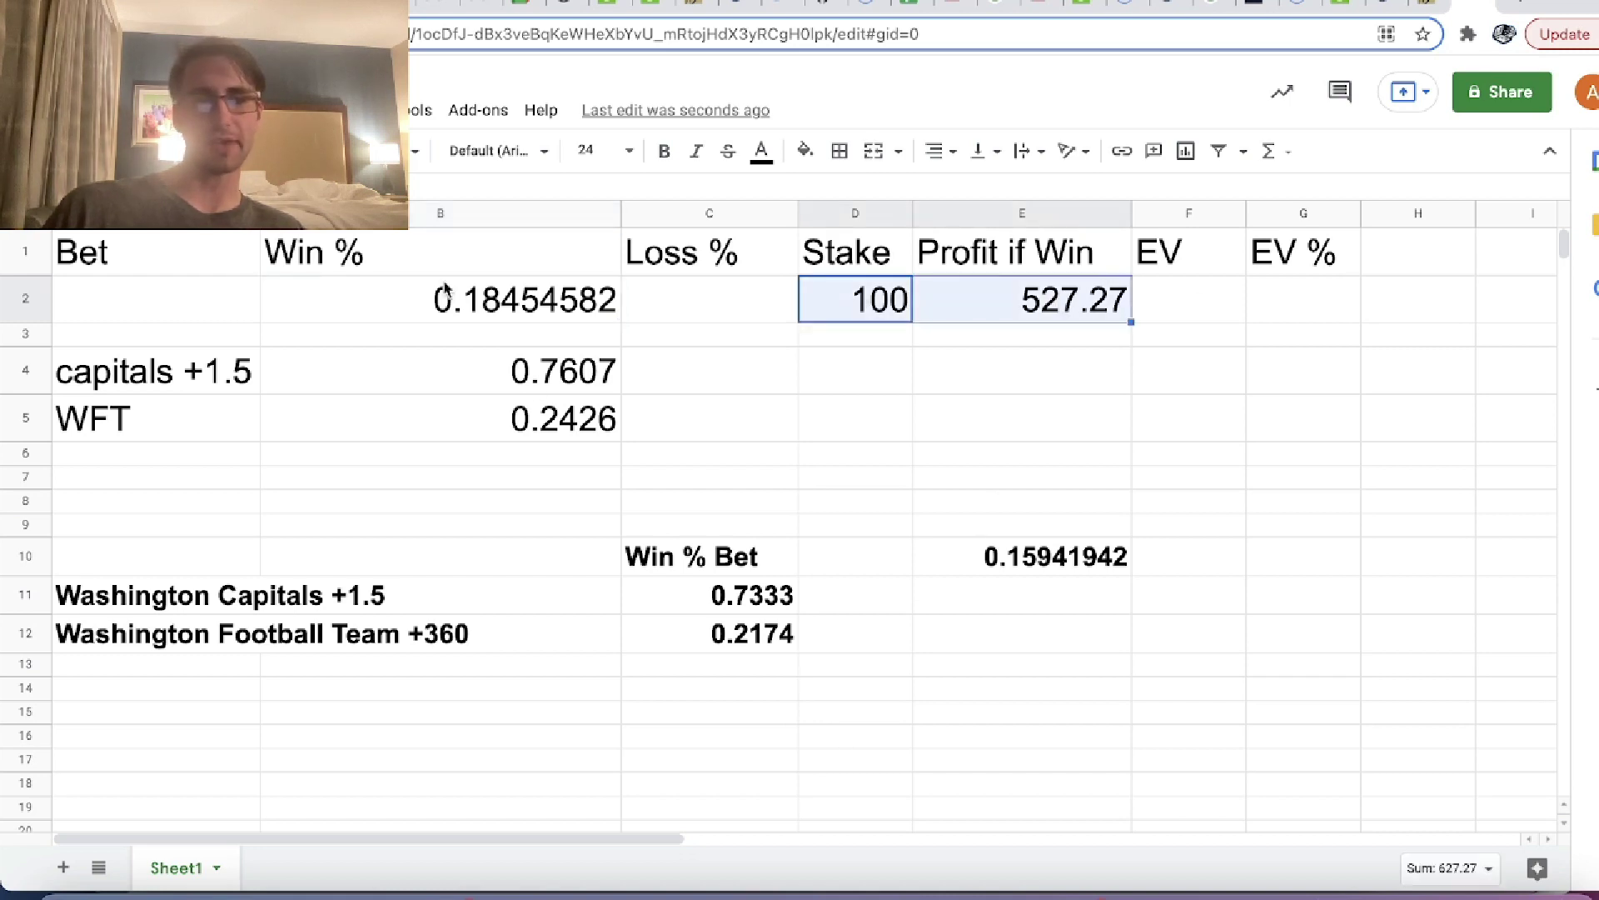
- Clear the Capitals +1.5 and WFT entries in rows 4 and 5, and undo the deletion
click(30, 377)
drag(30, 377, 28, 417)
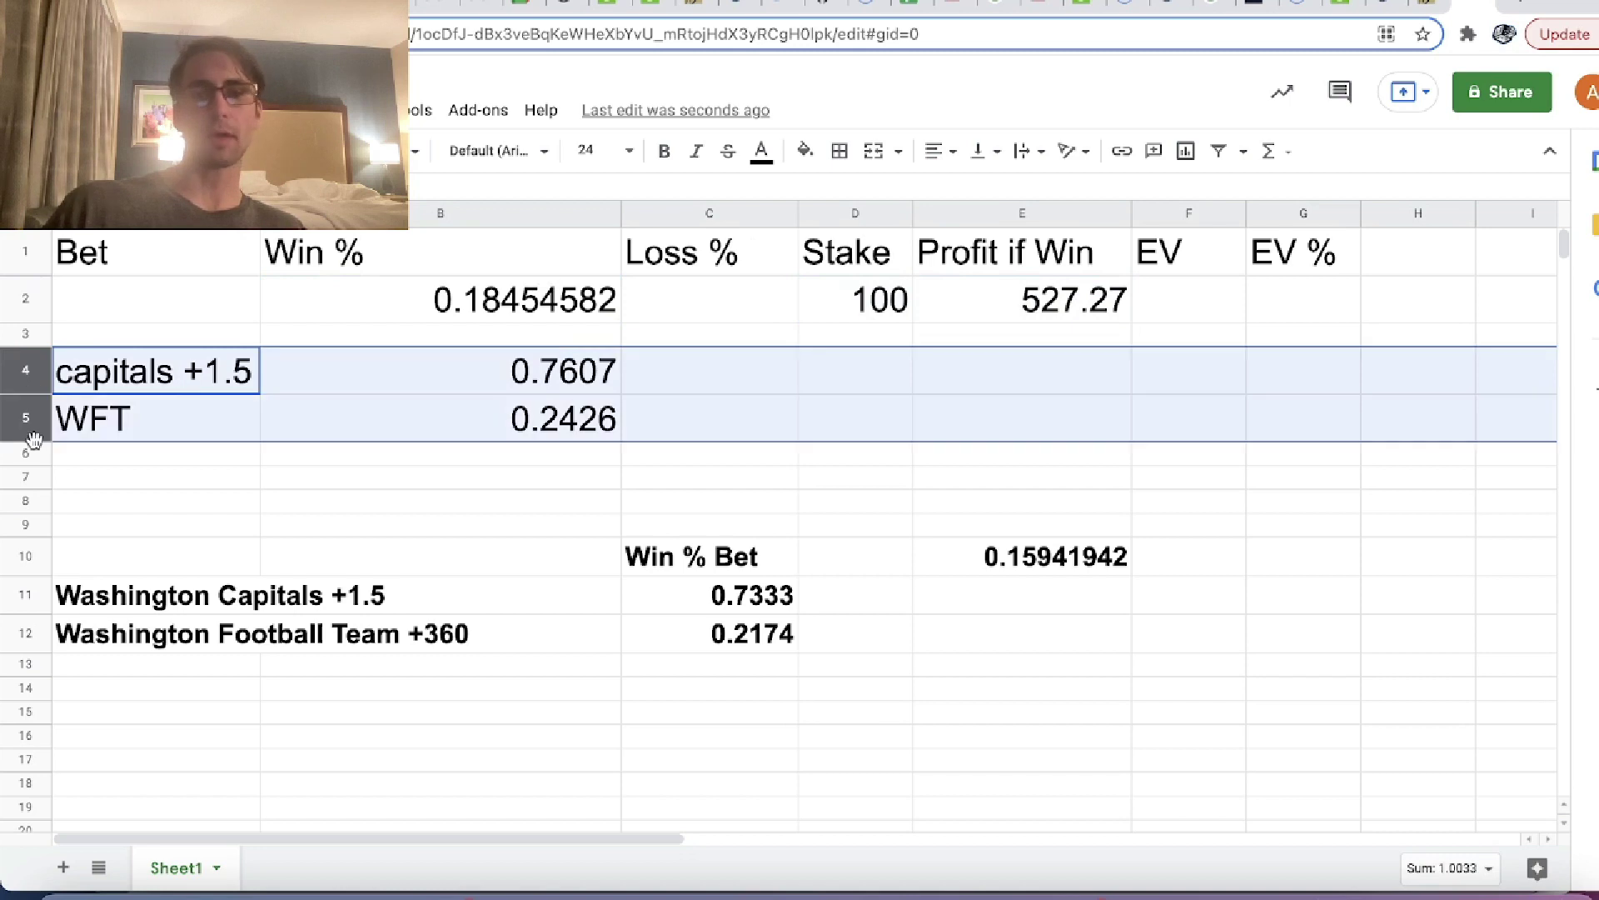
key(Delete)
key(ctrl+z)
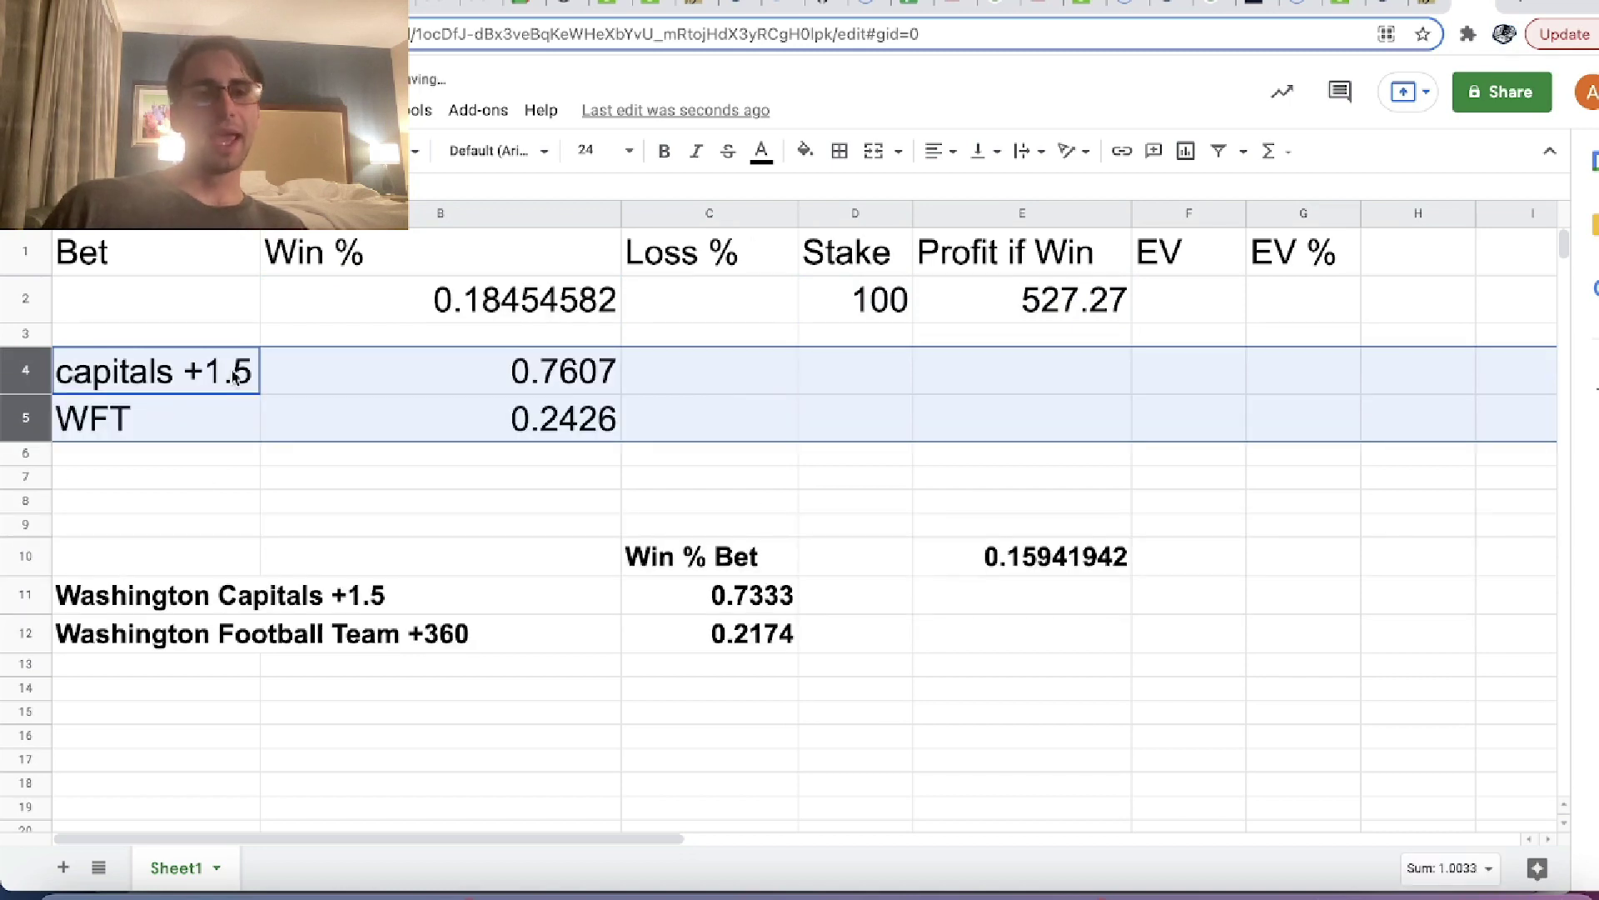
- Label the bet in cell A2 as "WFT + Caps PL" and widen column A so the label fits
click(188, 306)
text(WFT  _+)
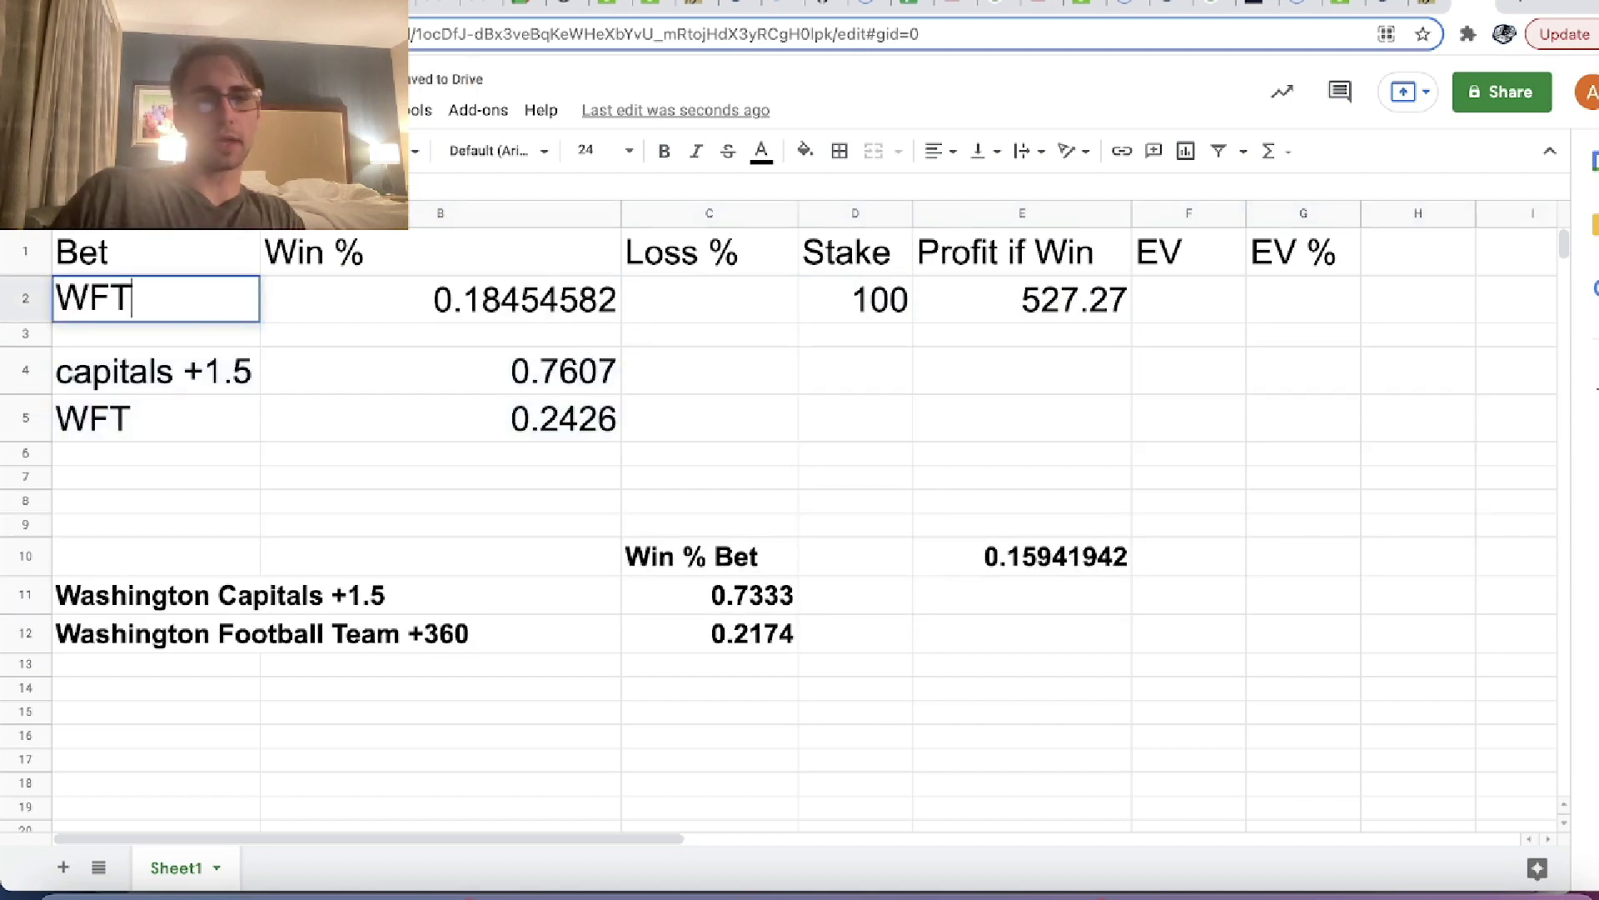
key(BackSpace)
key(BackSpace)
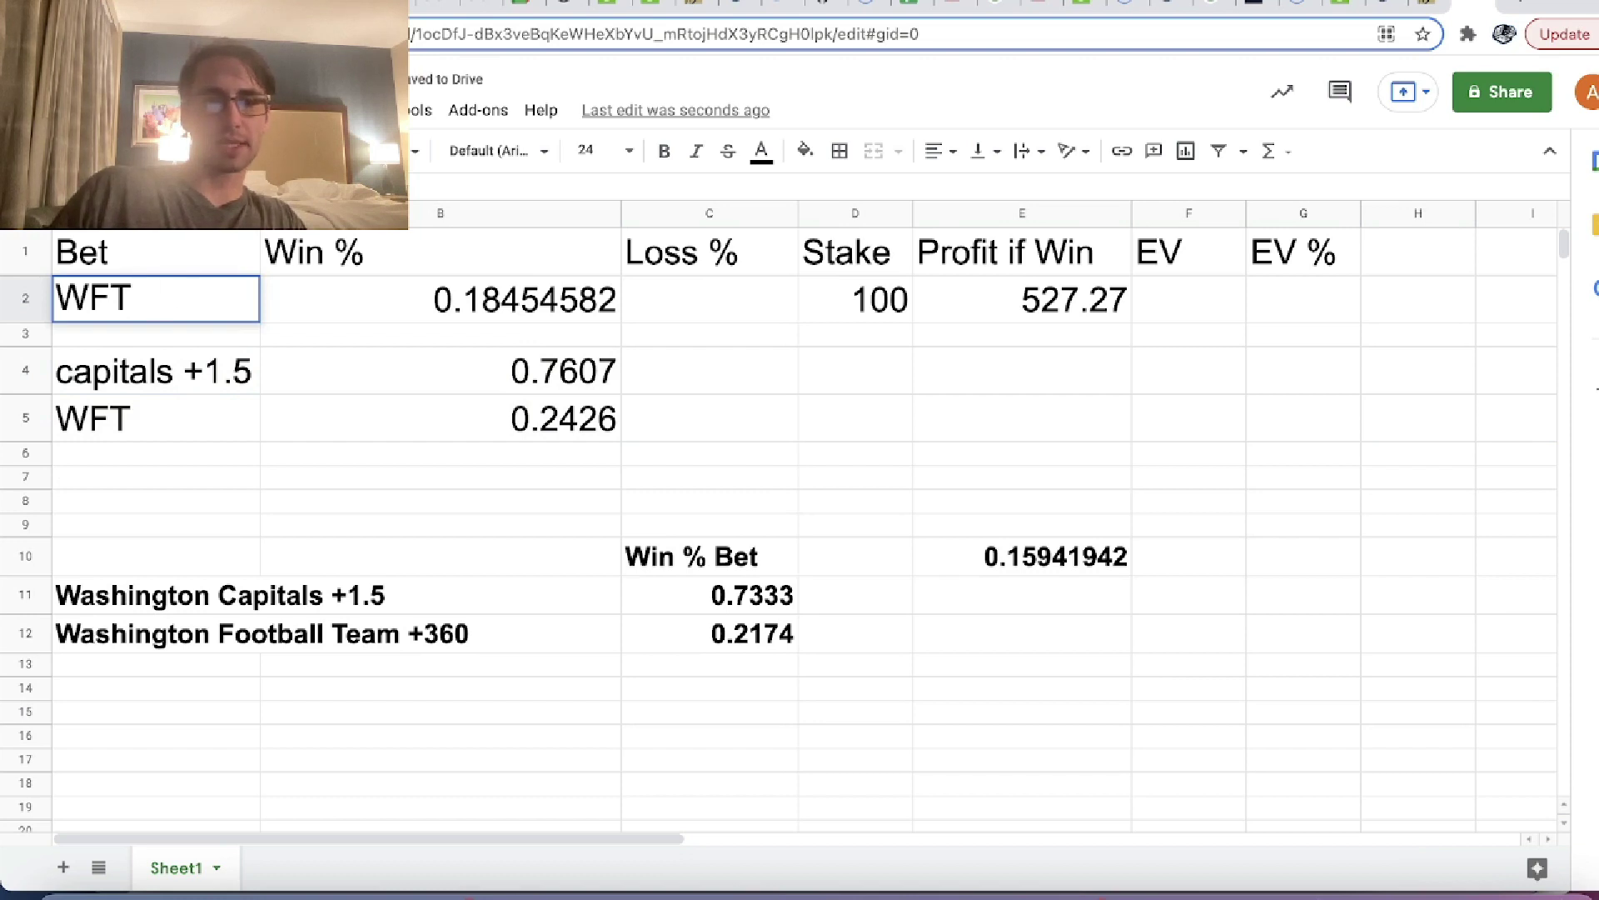
text(+ CAps PL)
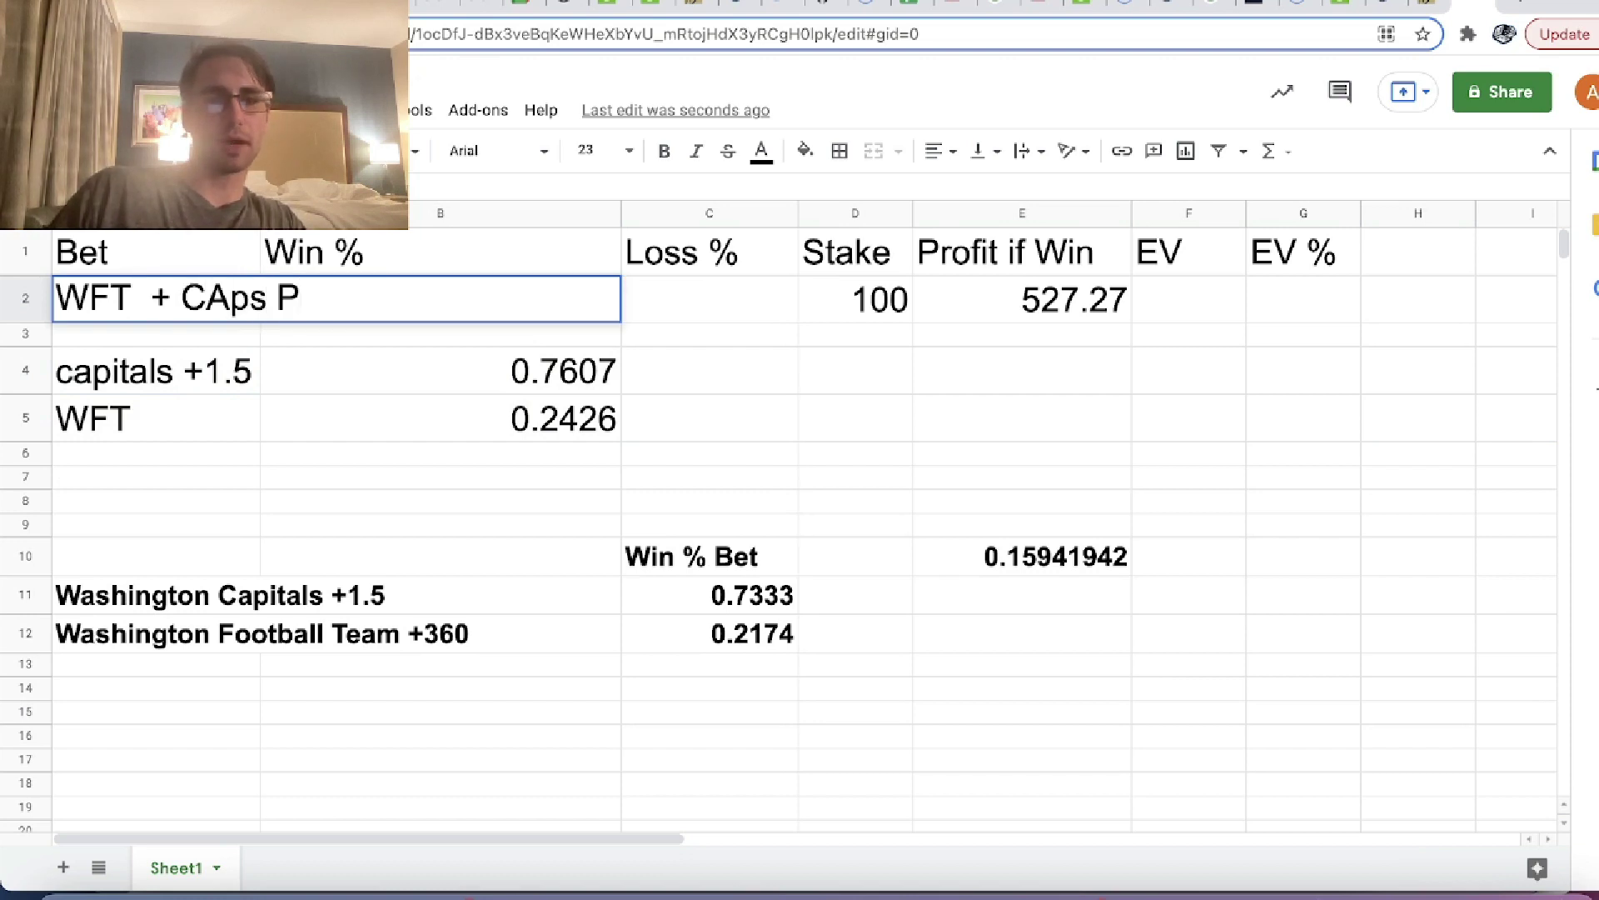
key(BackSpace)
key(BackSpace)
key(BackSpace)
key(BackSpace)
key(BackSpace)
text(aps PL)
key(BackSpace)
key(BackSpace)
key(BackSpace)
key(Return)
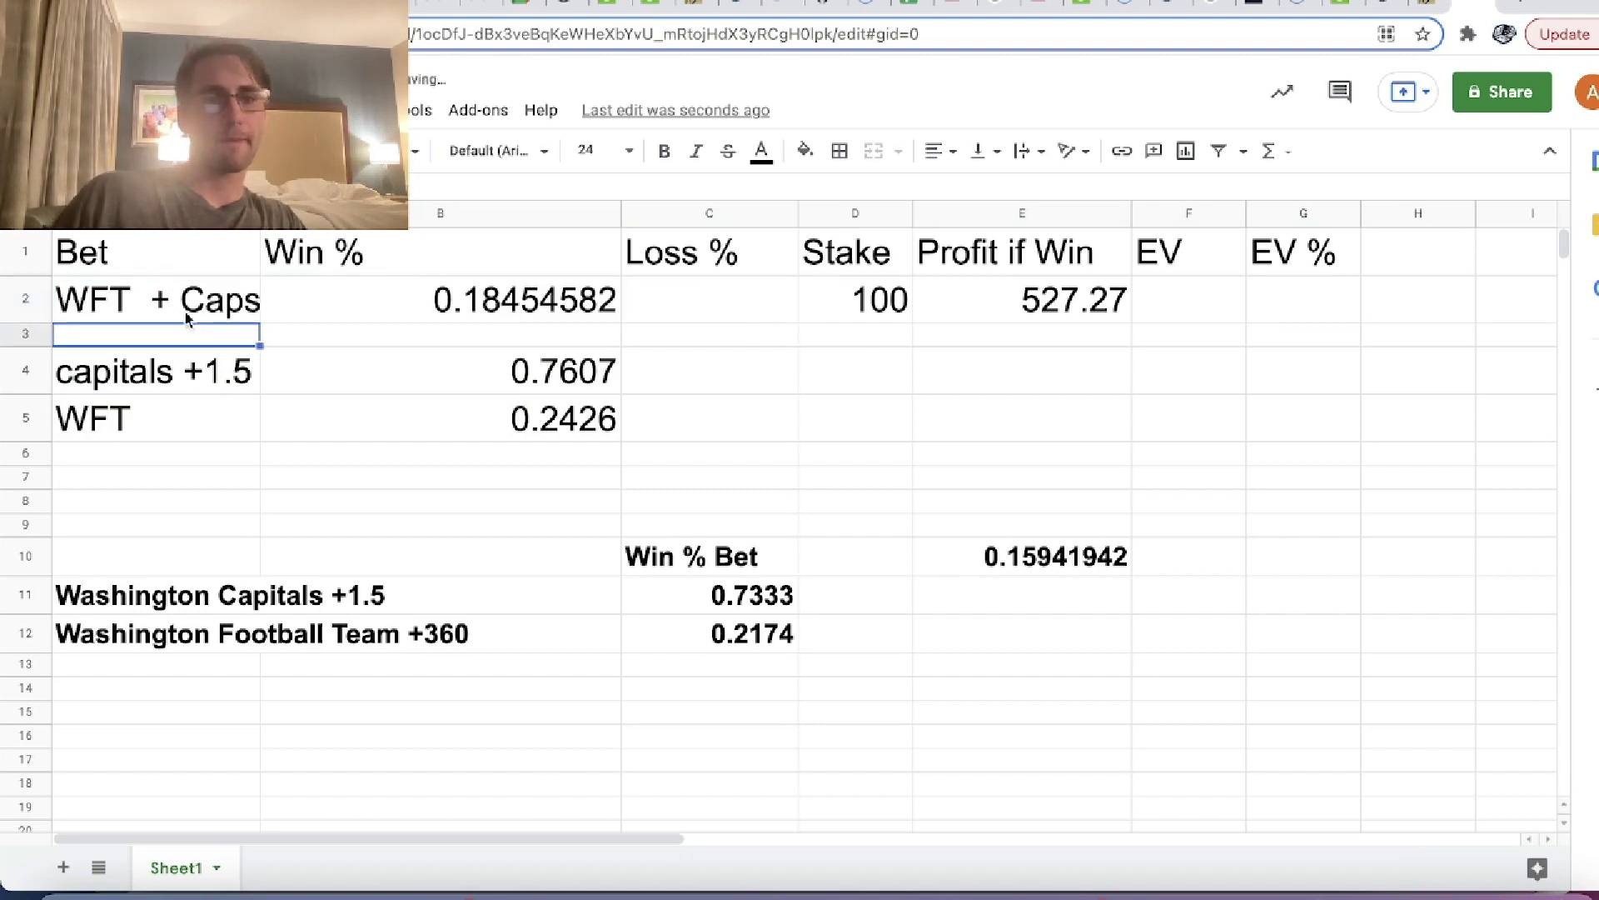
click(171, 298)
key(Return)
text(PL)
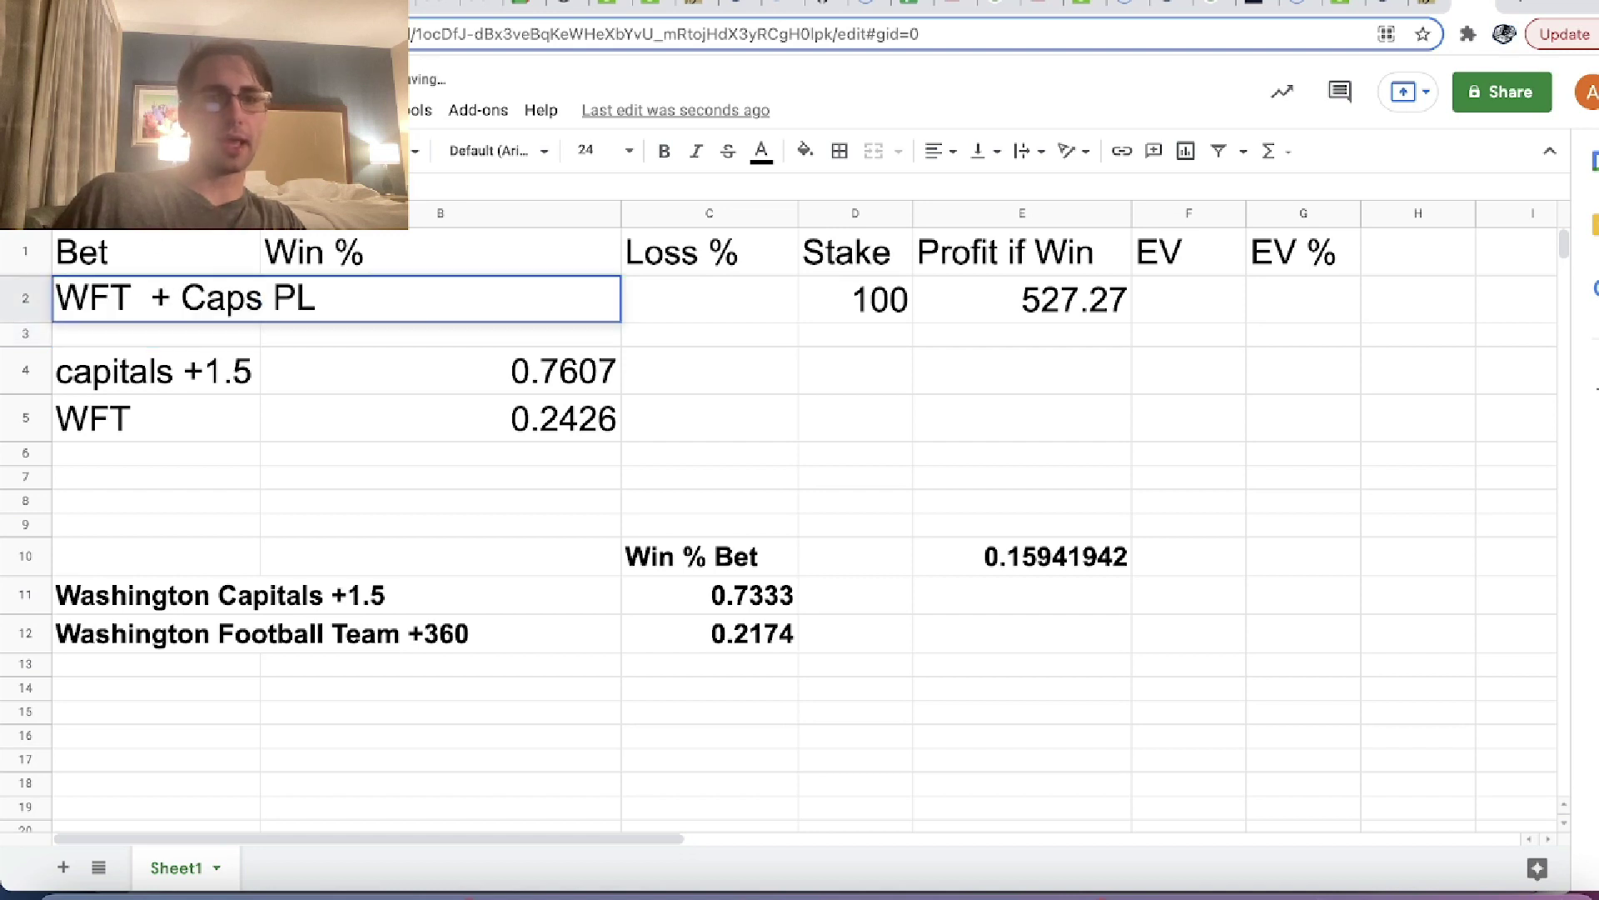
key(BackSpace)
key(BackSpace)
key(BackSpace)
key(Return)
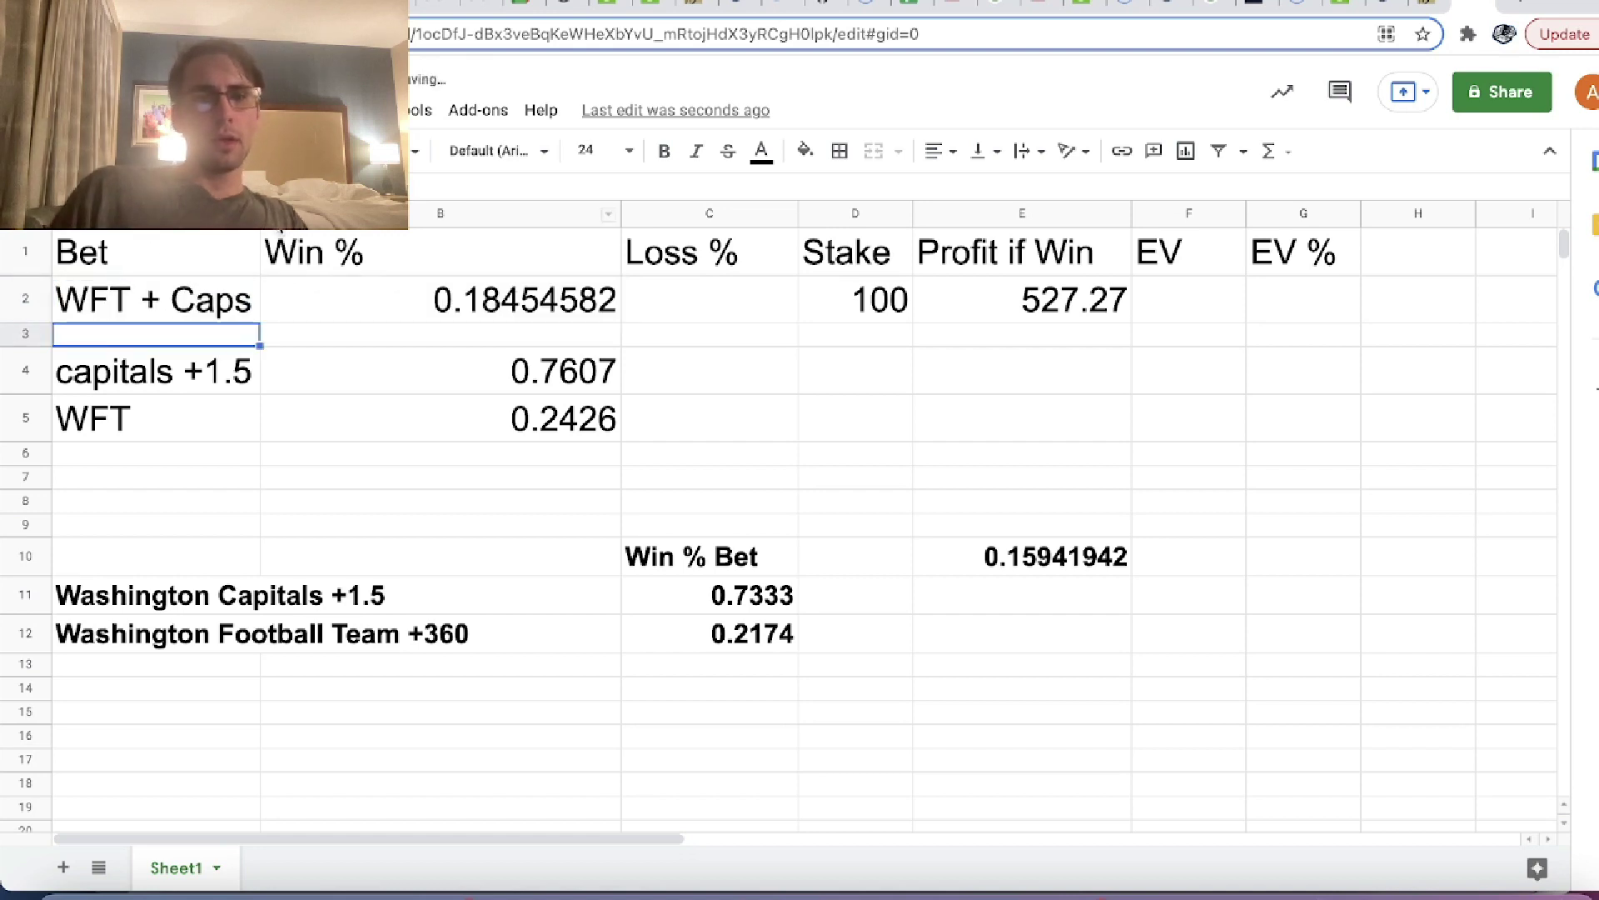
drag(260, 213, 319, 213)
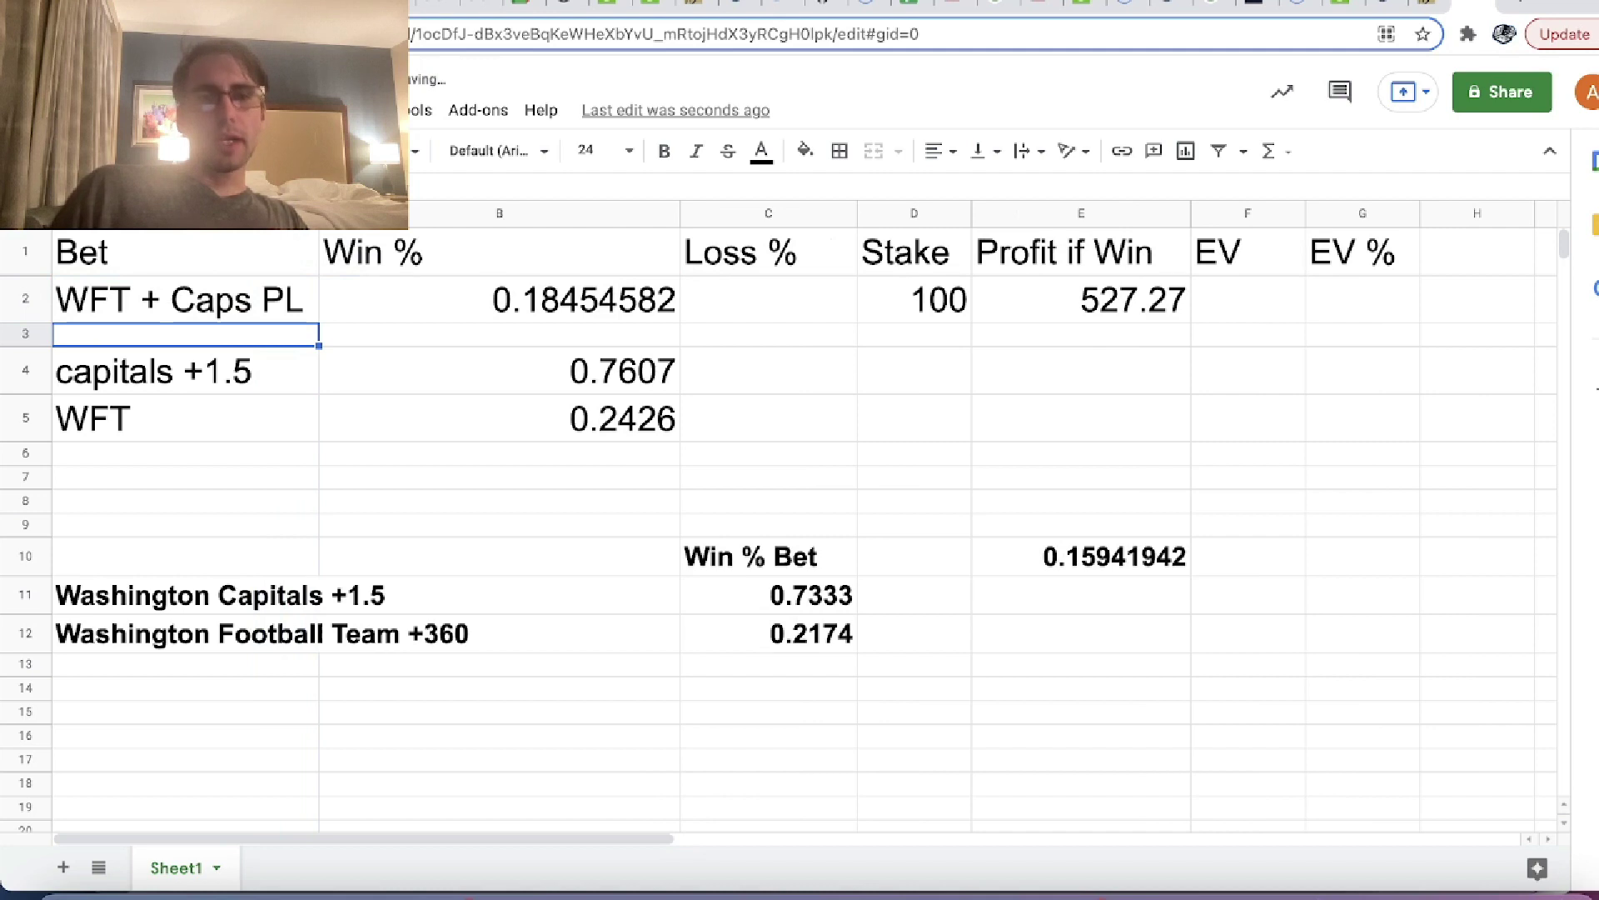
- Calculate the parlay's loss probability in cell C2 with the formula =1-B2
click(764, 280)
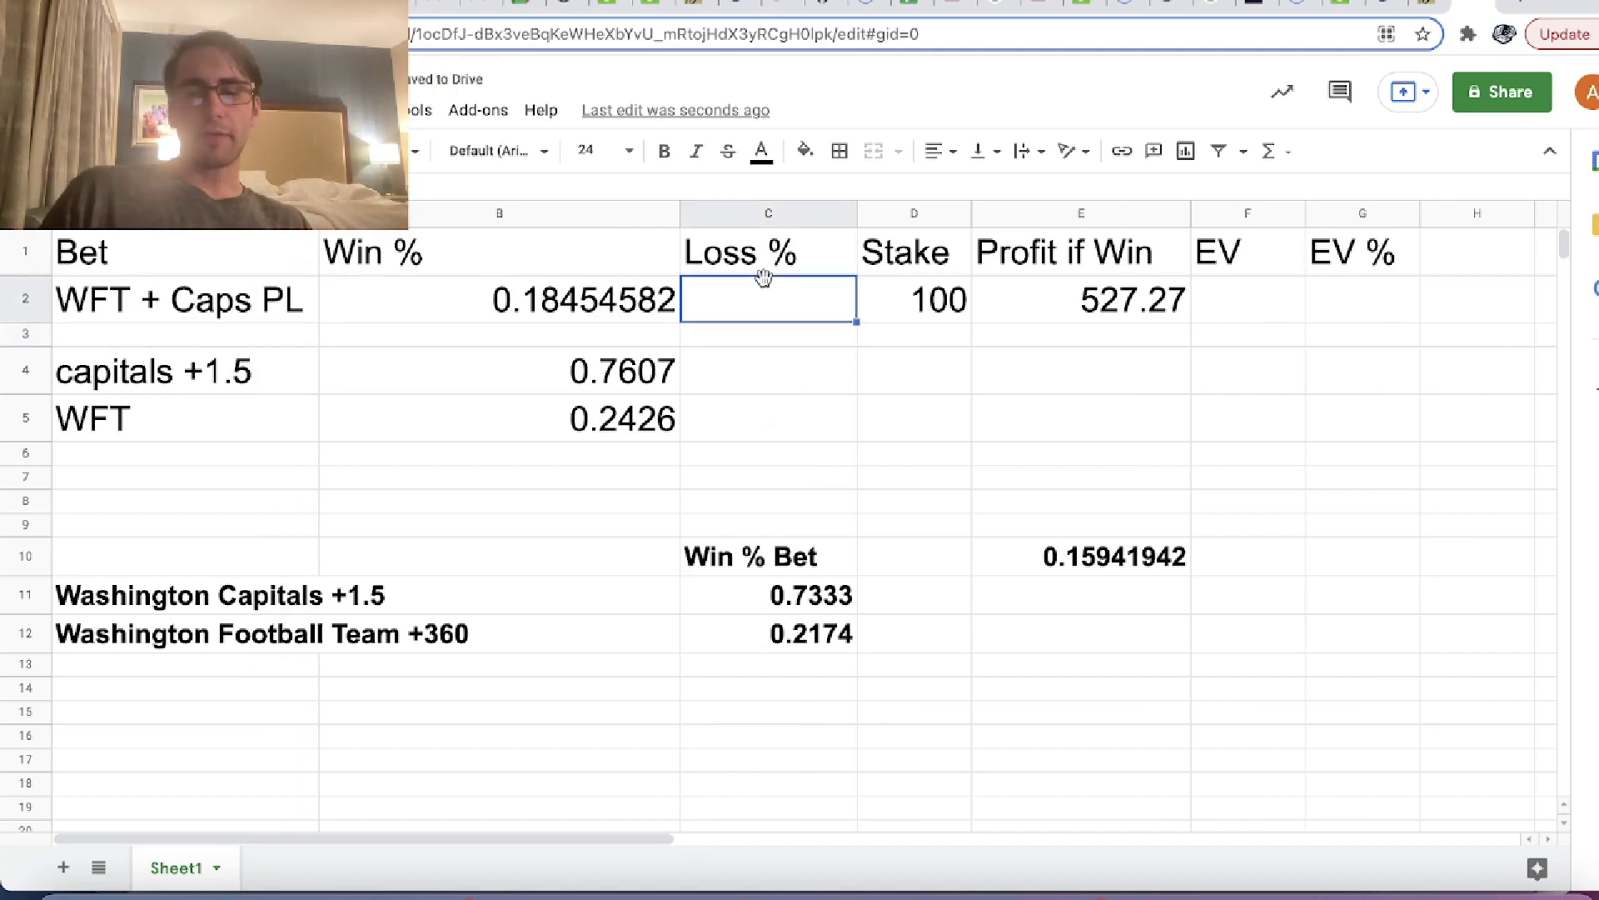
text(=1-)
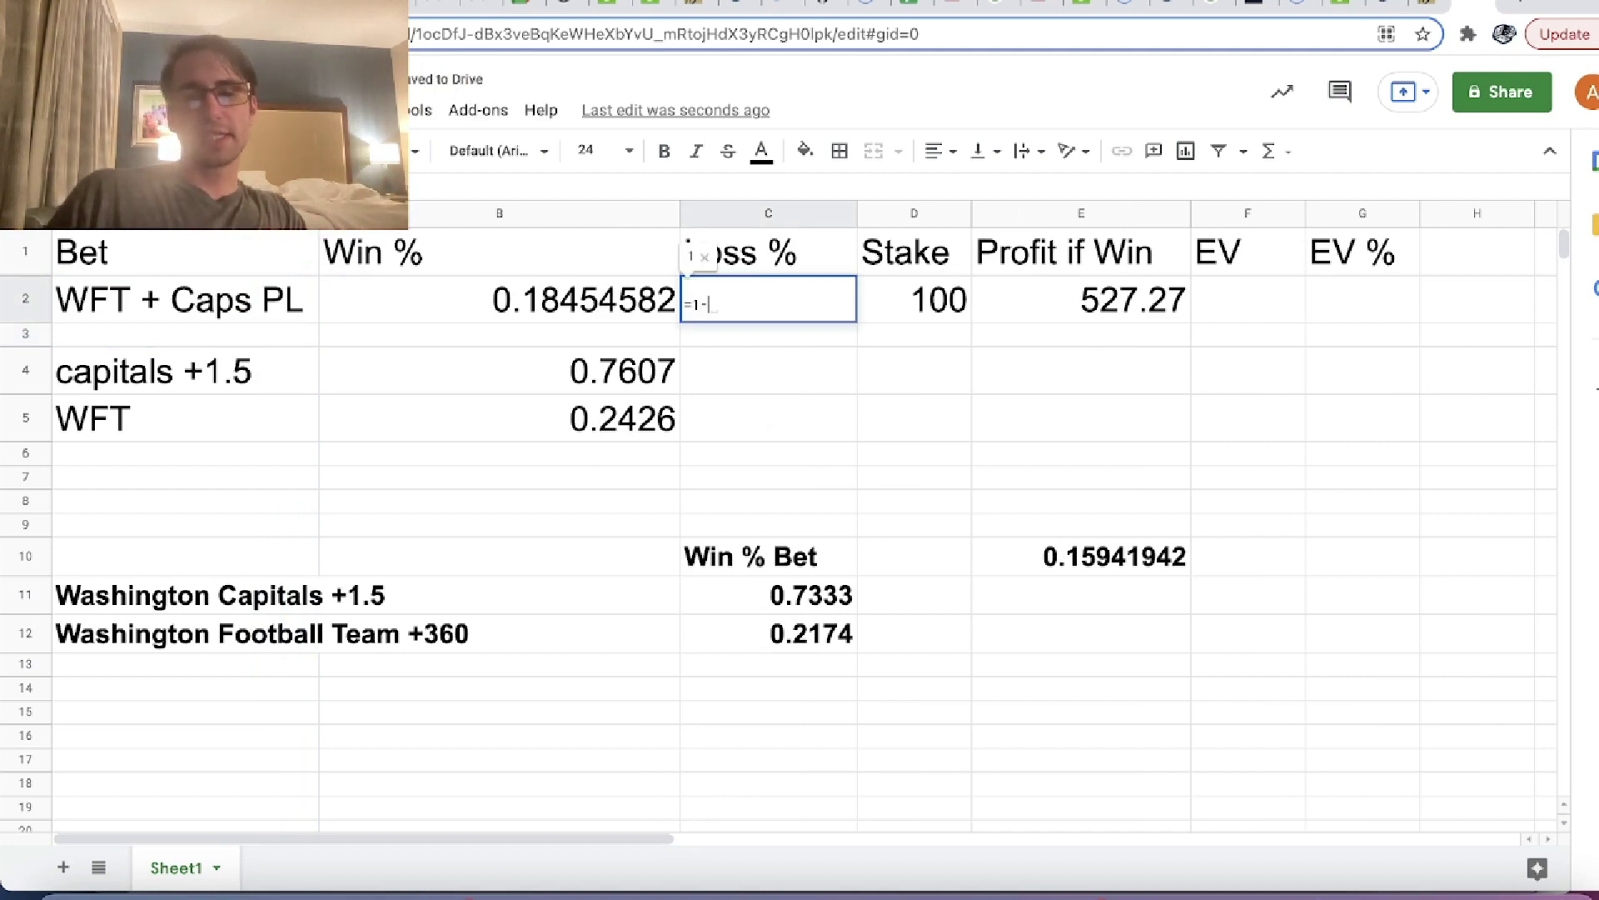
text(B2)
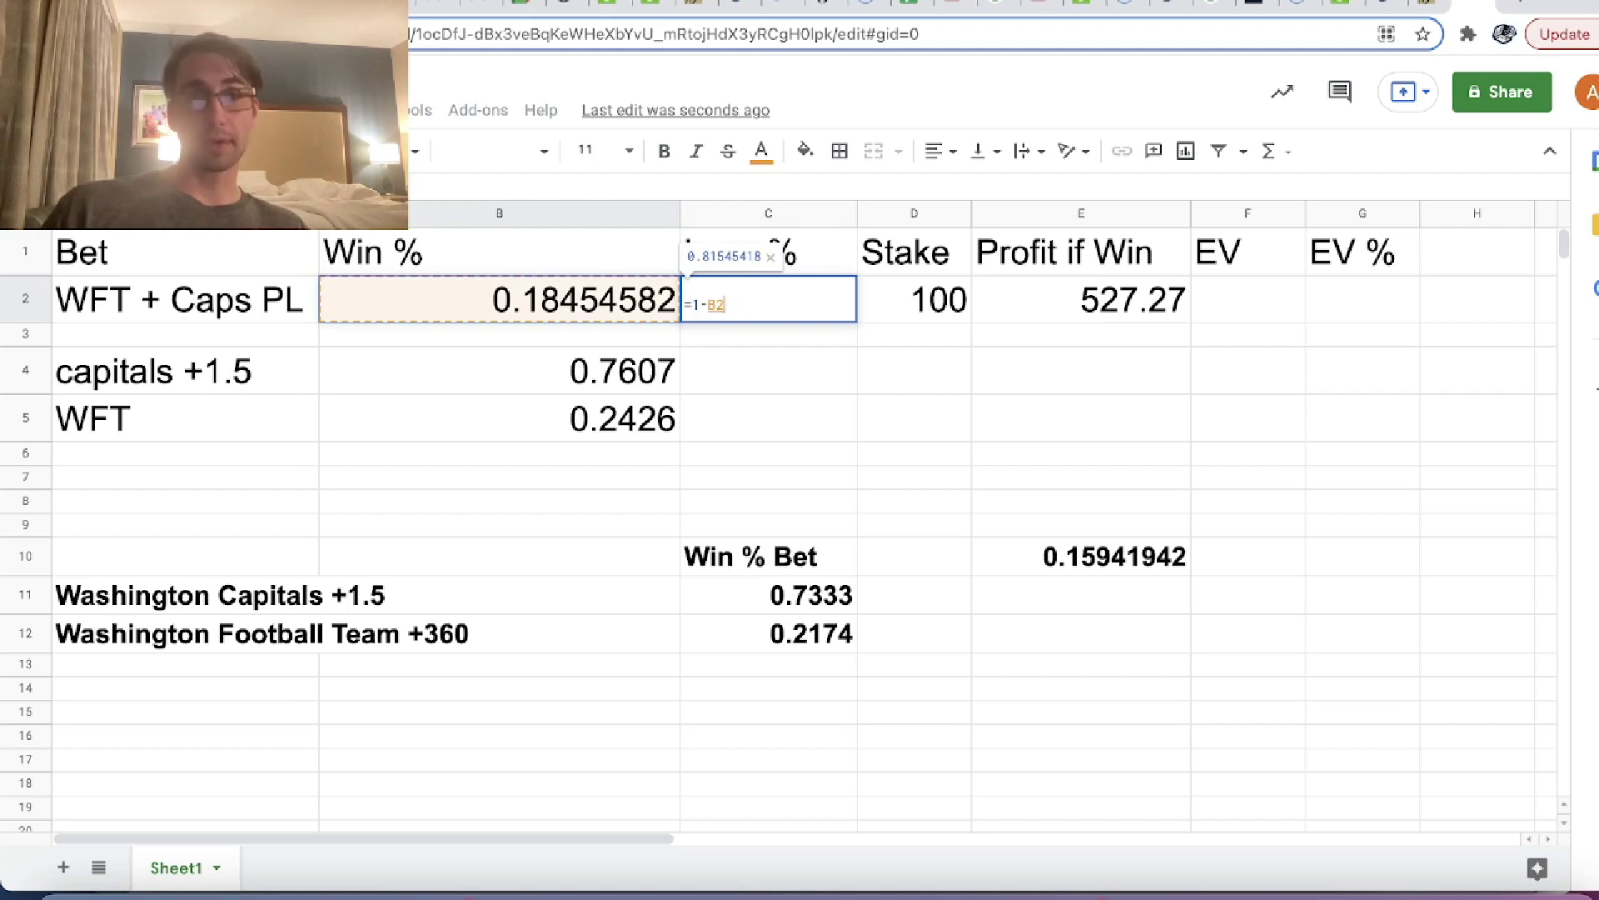
key(Return)
click(768, 251)
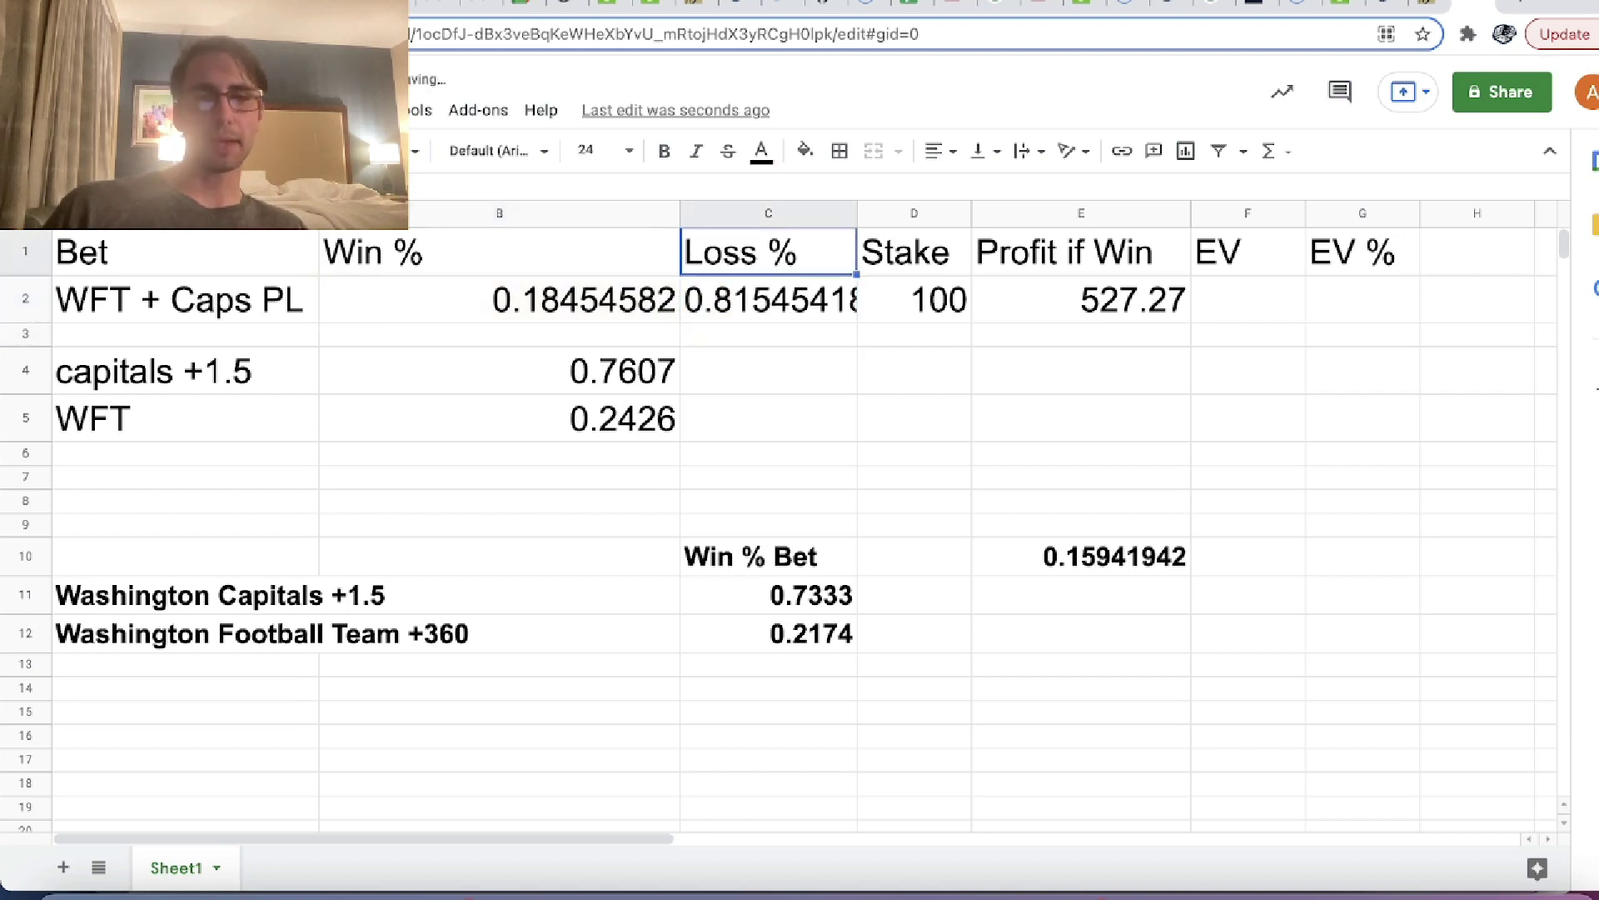
click(768, 299)
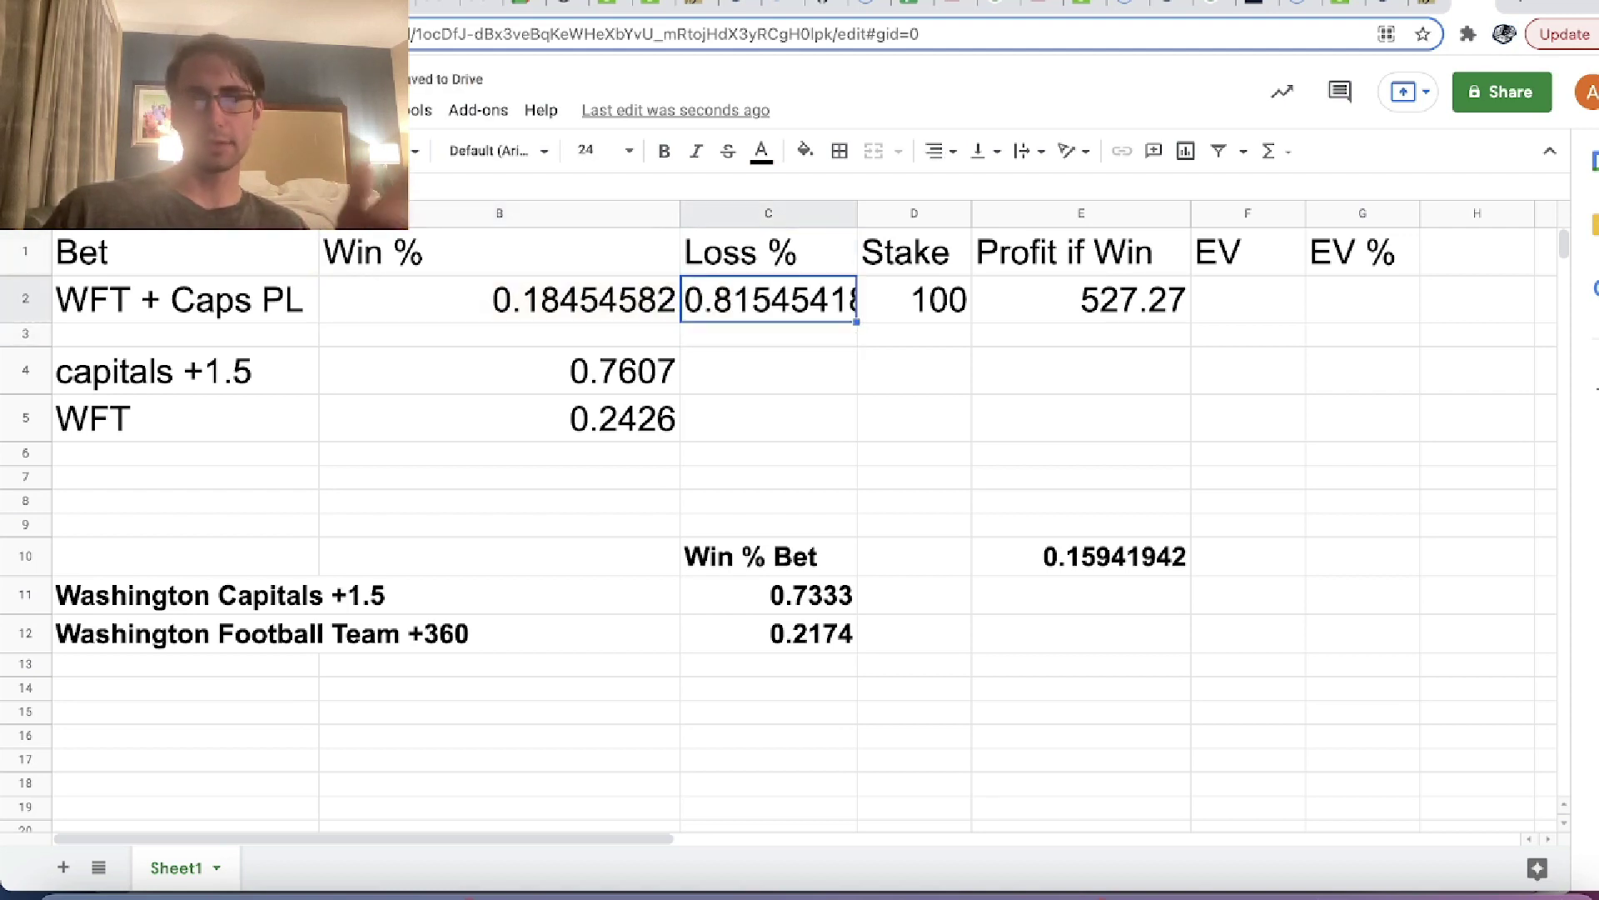
- Review the parlay's label together with its win and loss probabilities in row 2
click(184, 299)
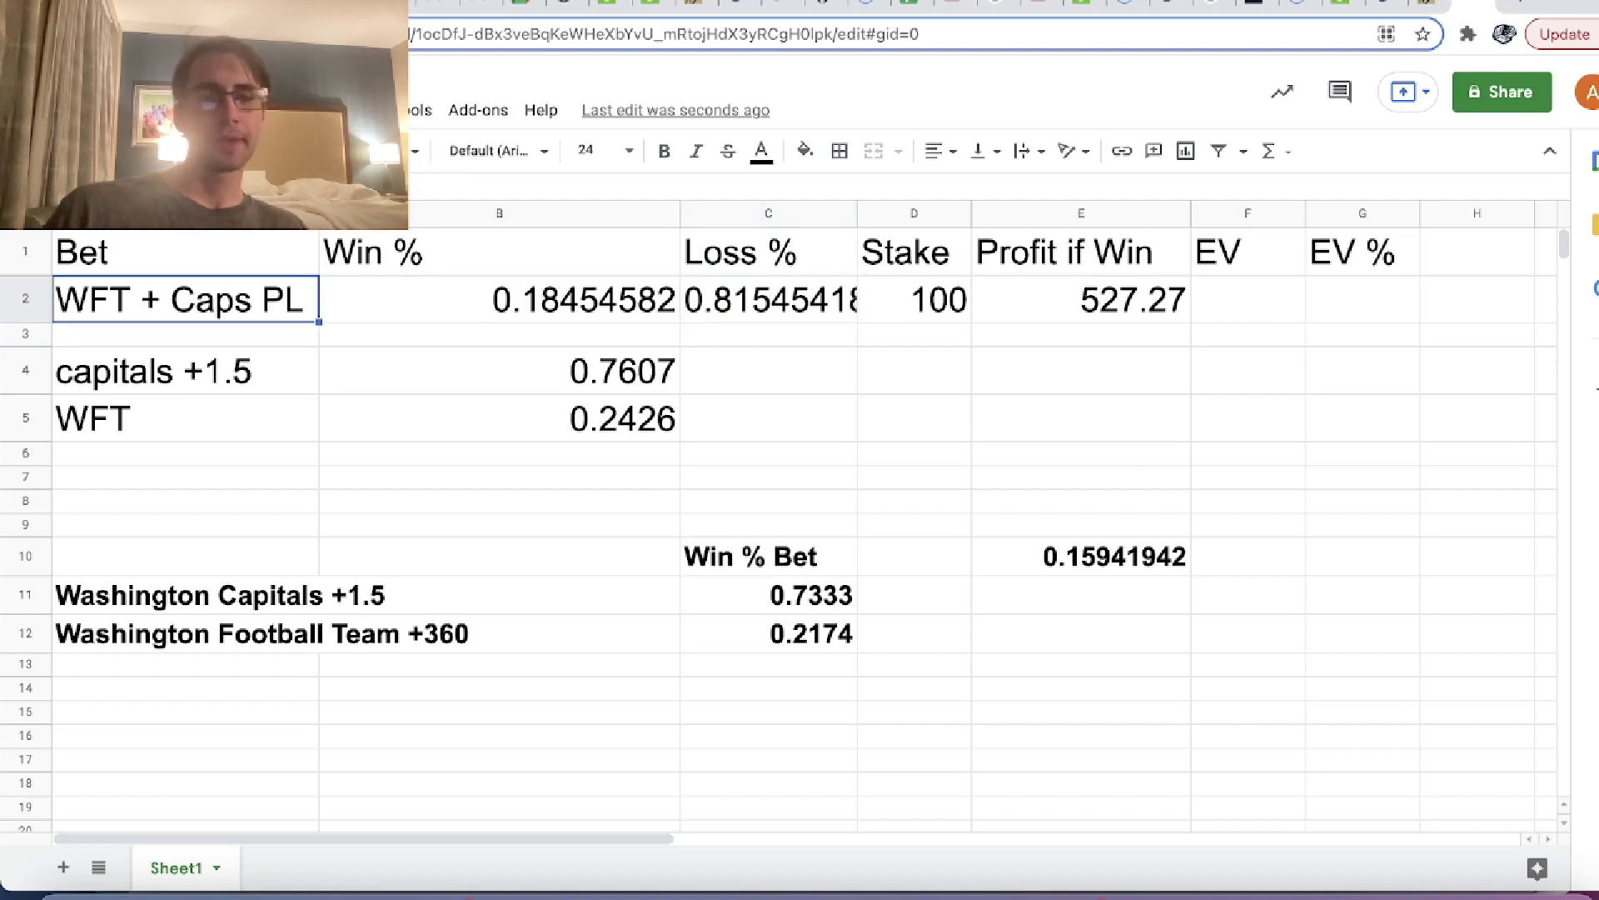
key(Down)
key(Down)
key(Up)
key(Up)
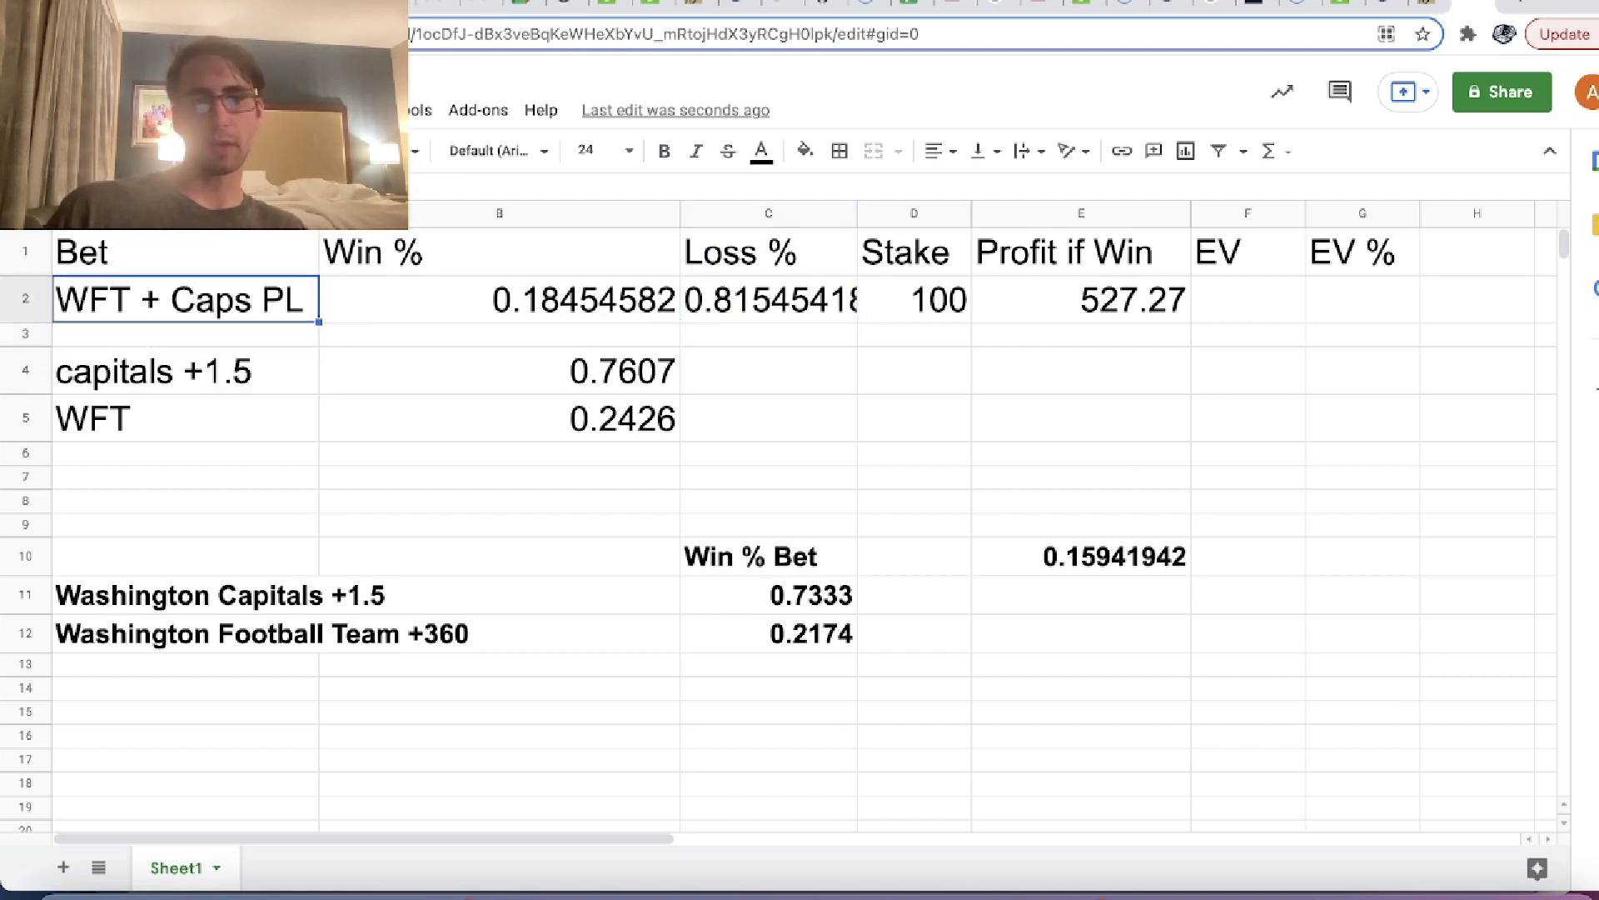
key(Right)
key(Right)
key(Left)
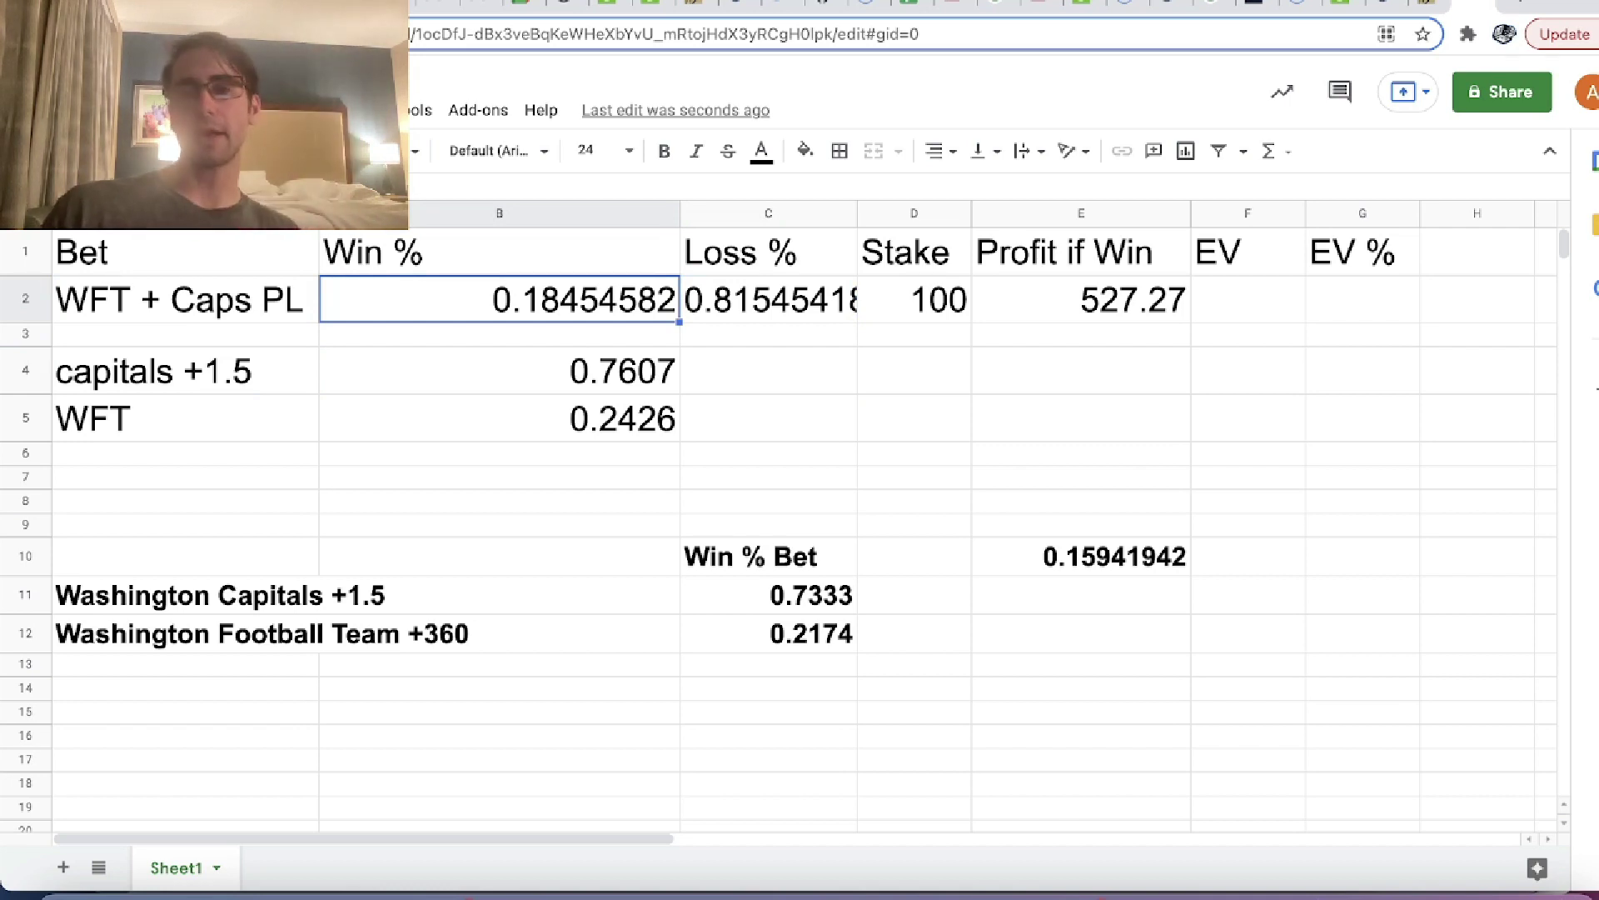
- Calculate the parlay's expected value in cell F2 with the formula =E2*B2-C2*D2
key(Right)
key(Right)
key(Right)
key(Right)
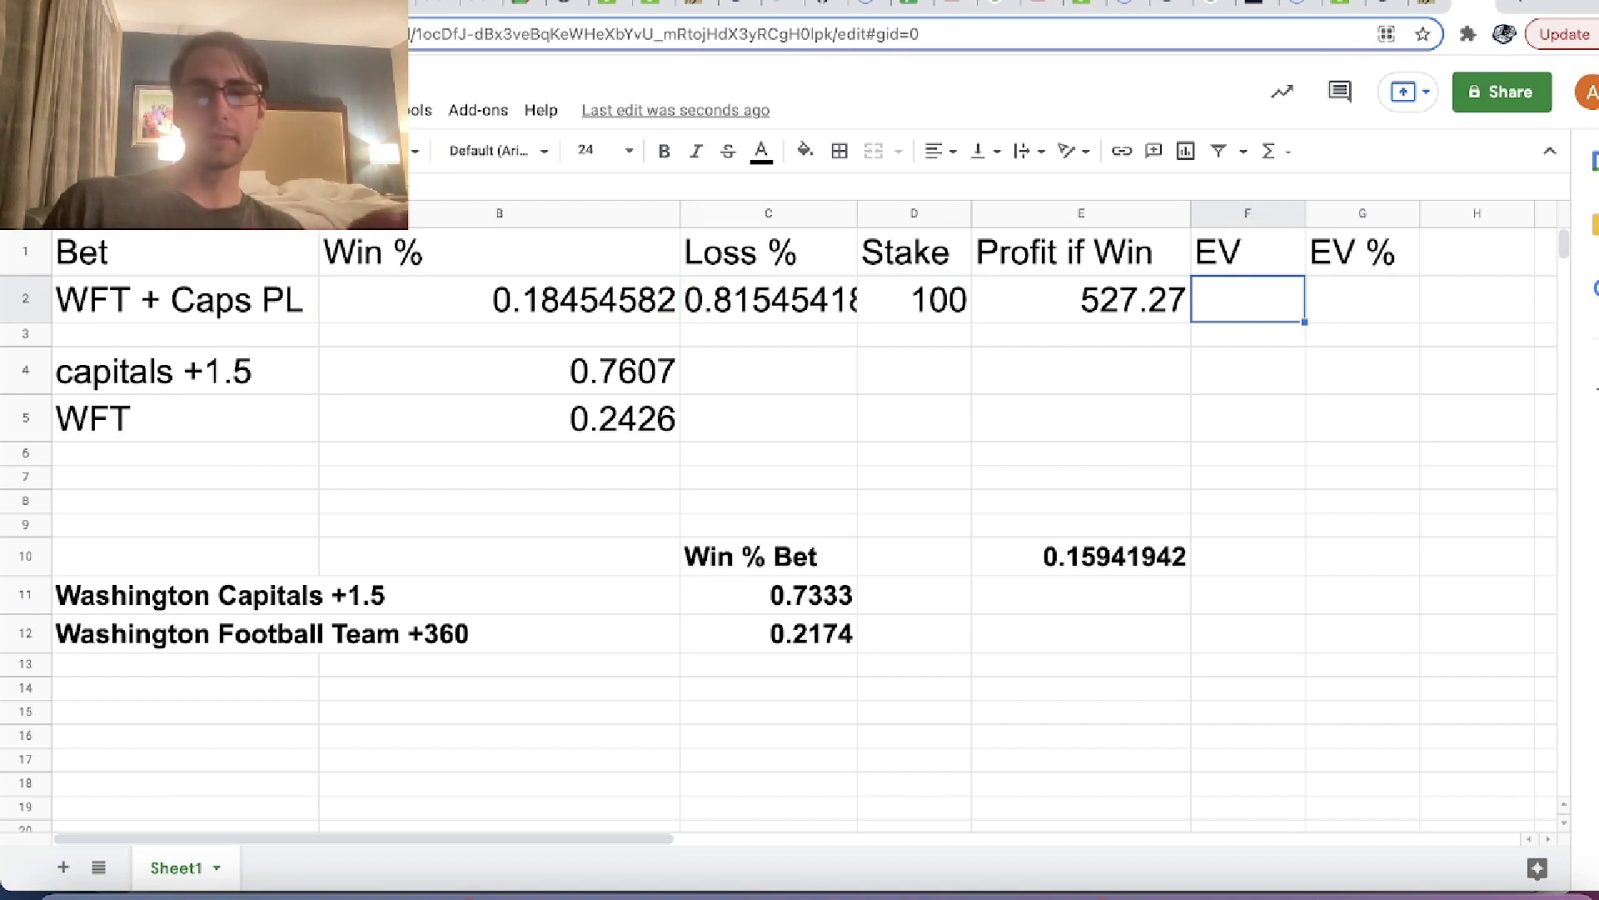
text(=)
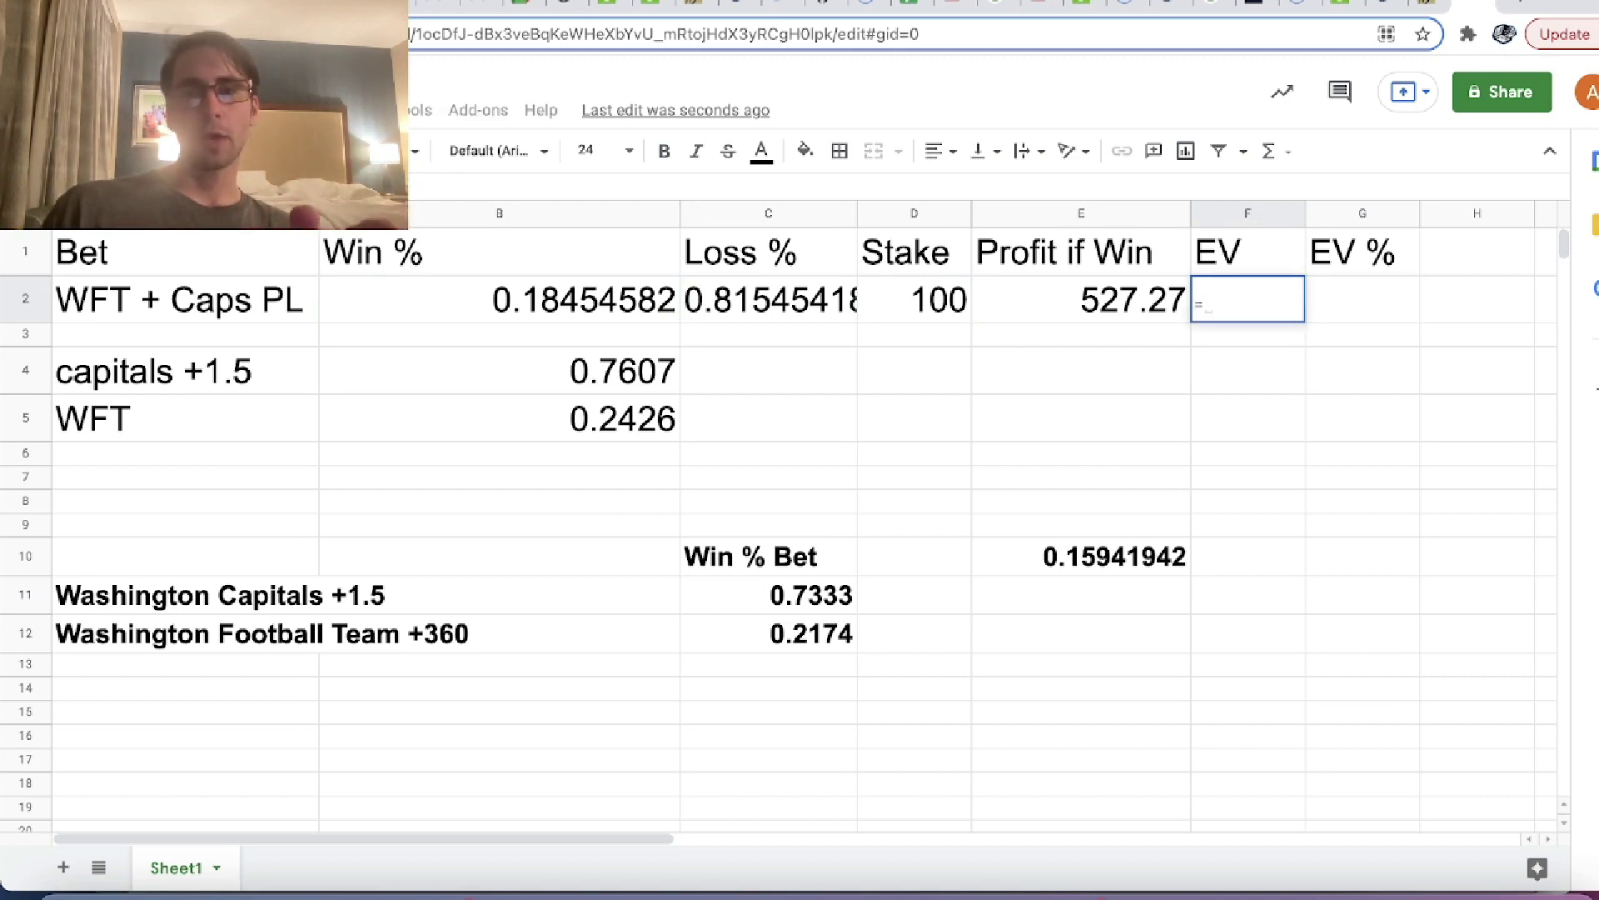
key(Left)
key(Left)
key(Left)
key(Right)
key(Right)
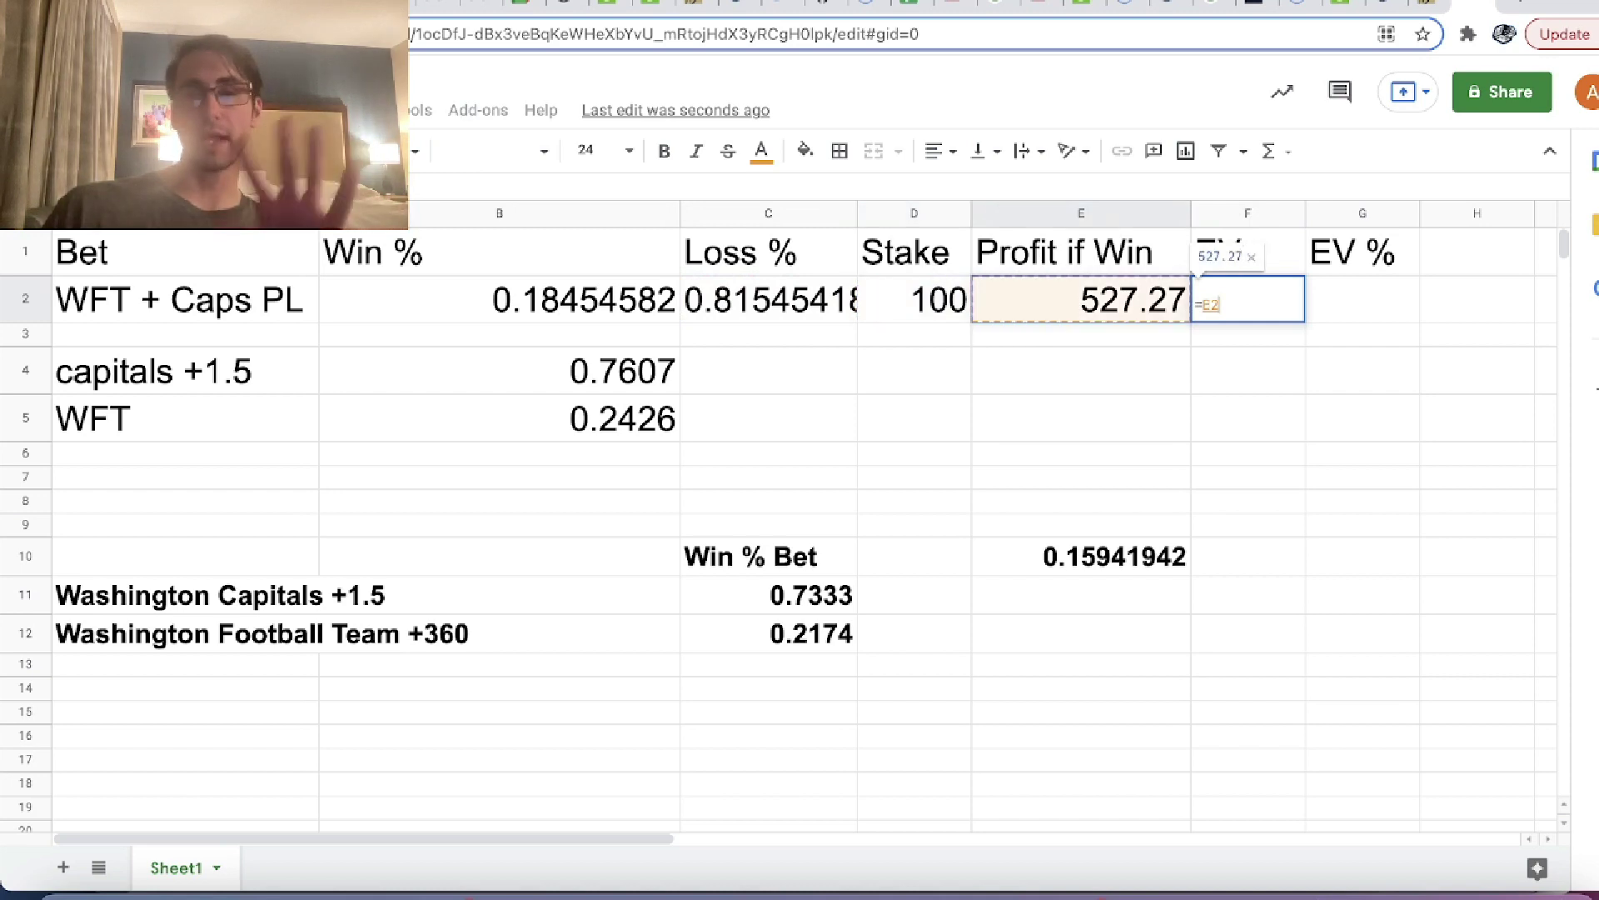
text(*)
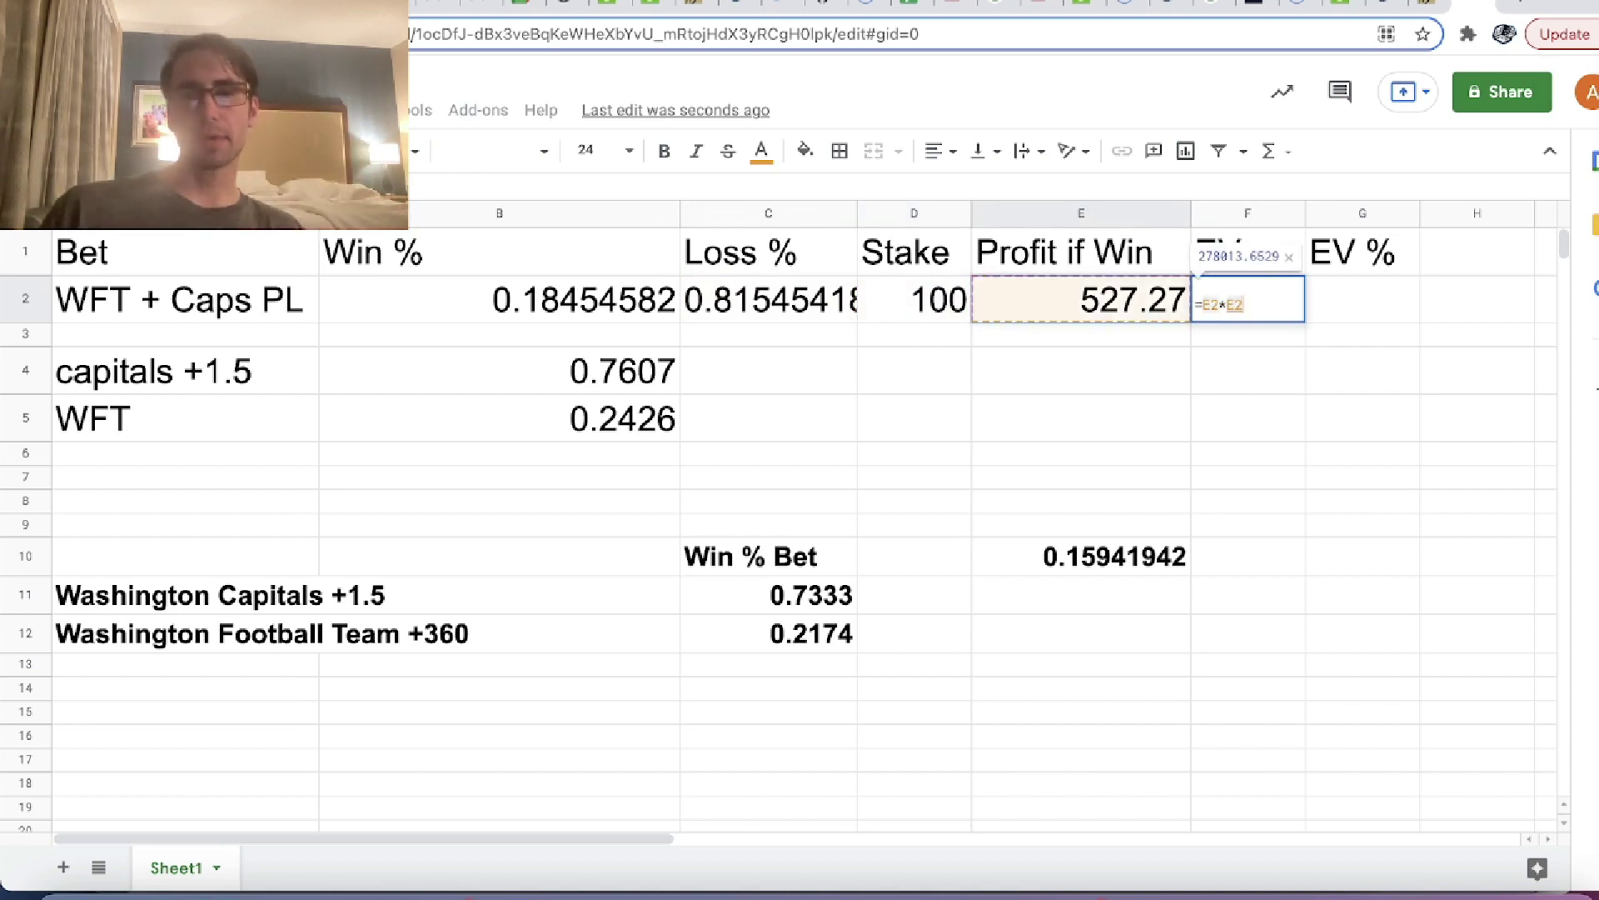
key(Left)
key(Left)
key(Left)
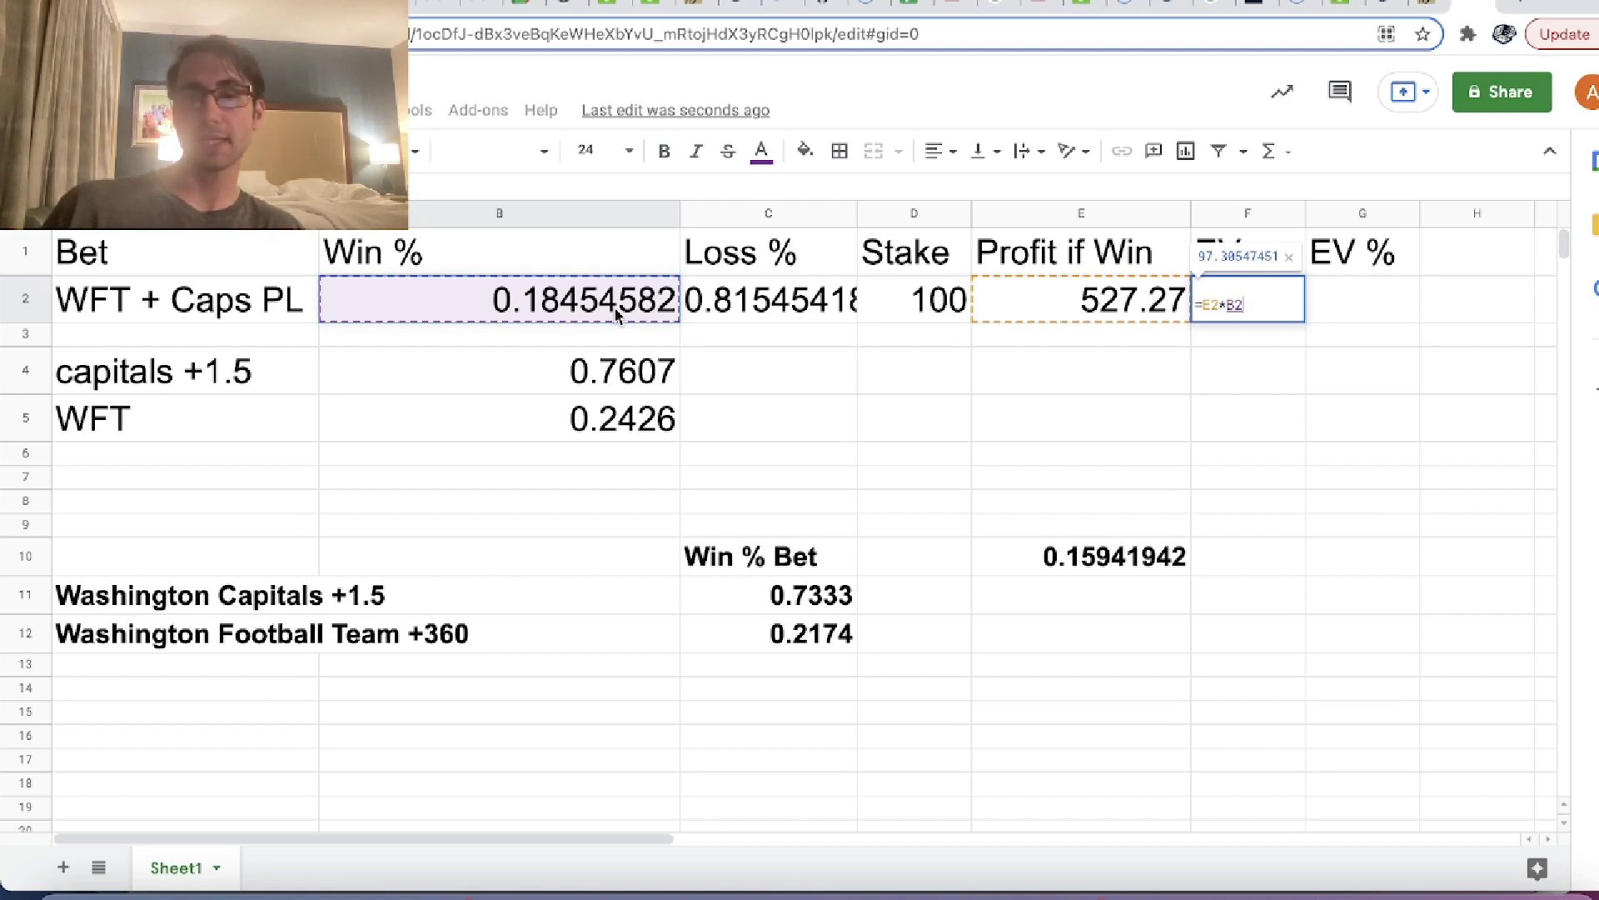
text(-C2)
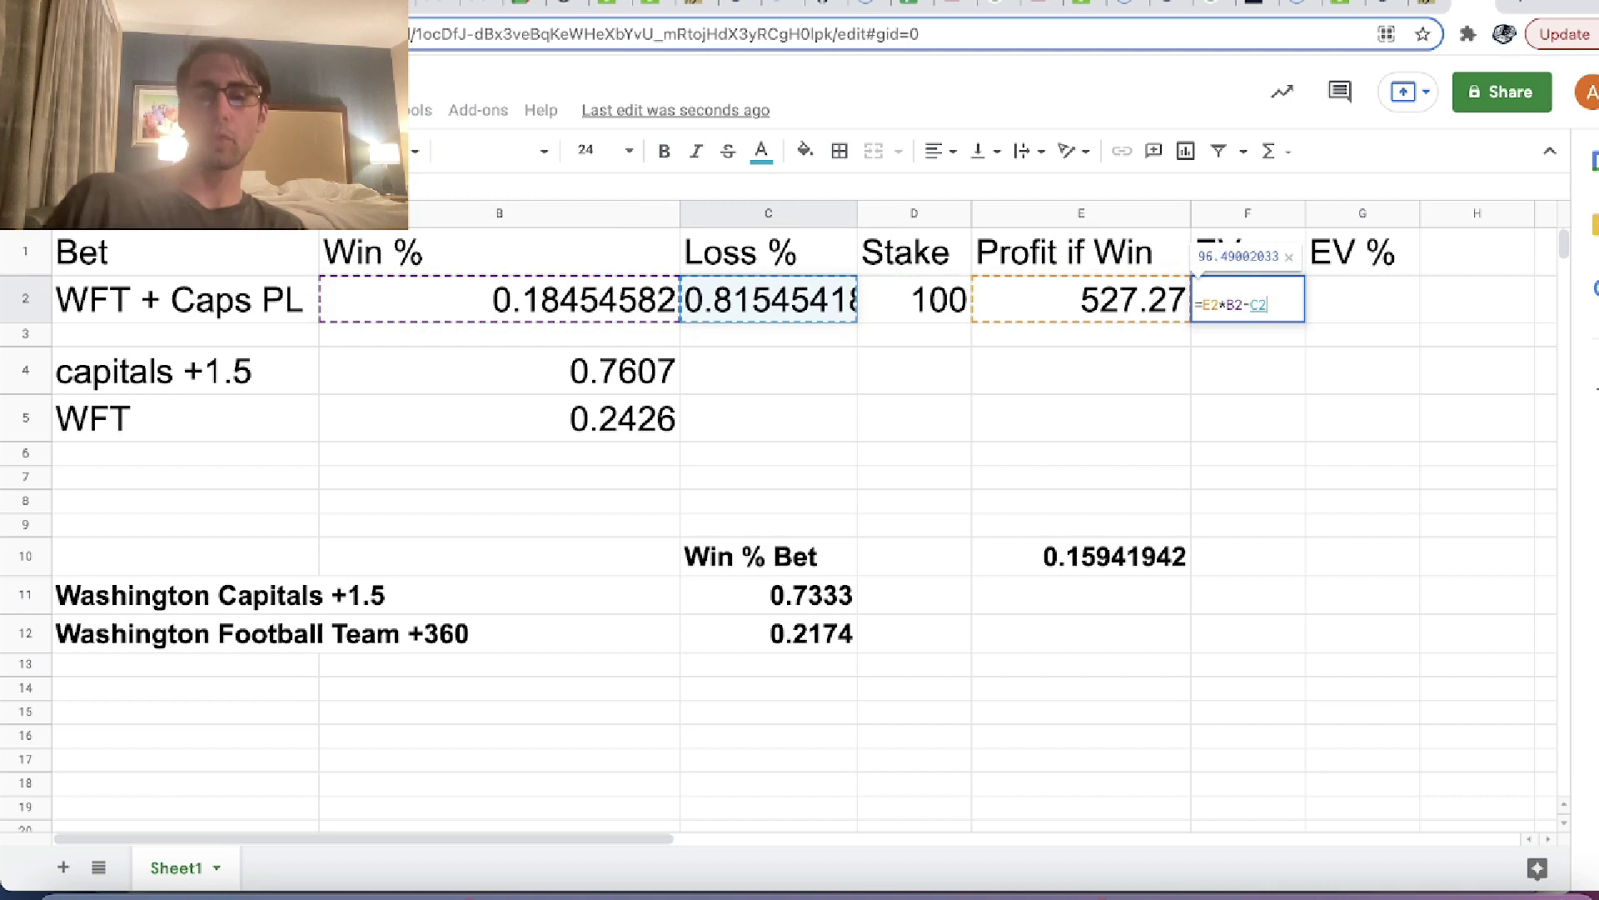
text(*)
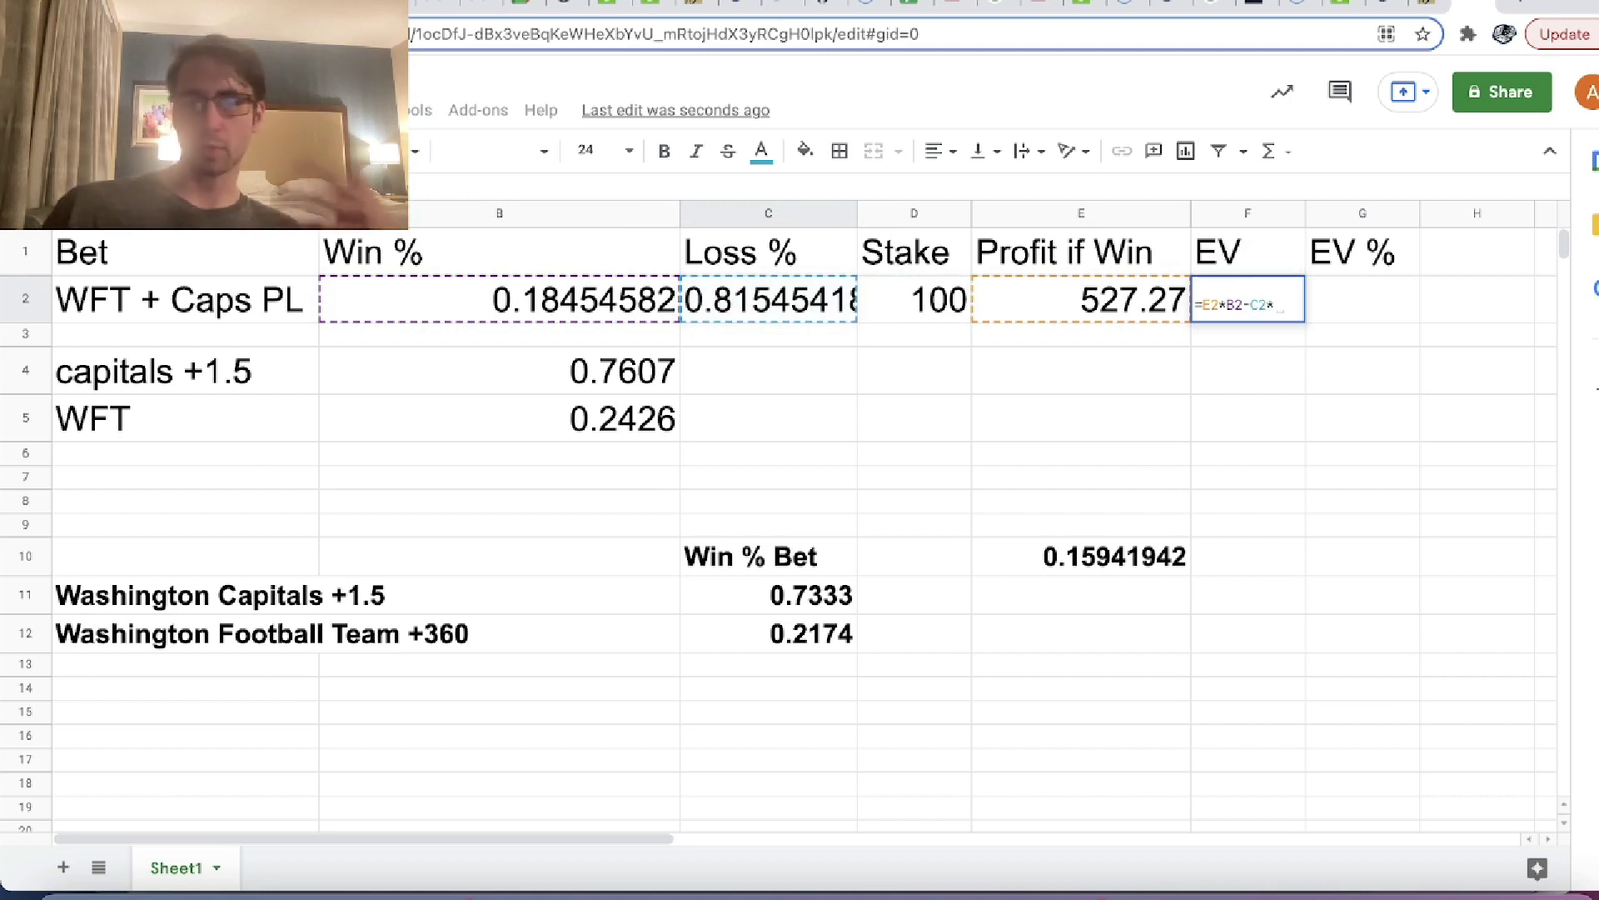
text(D2)
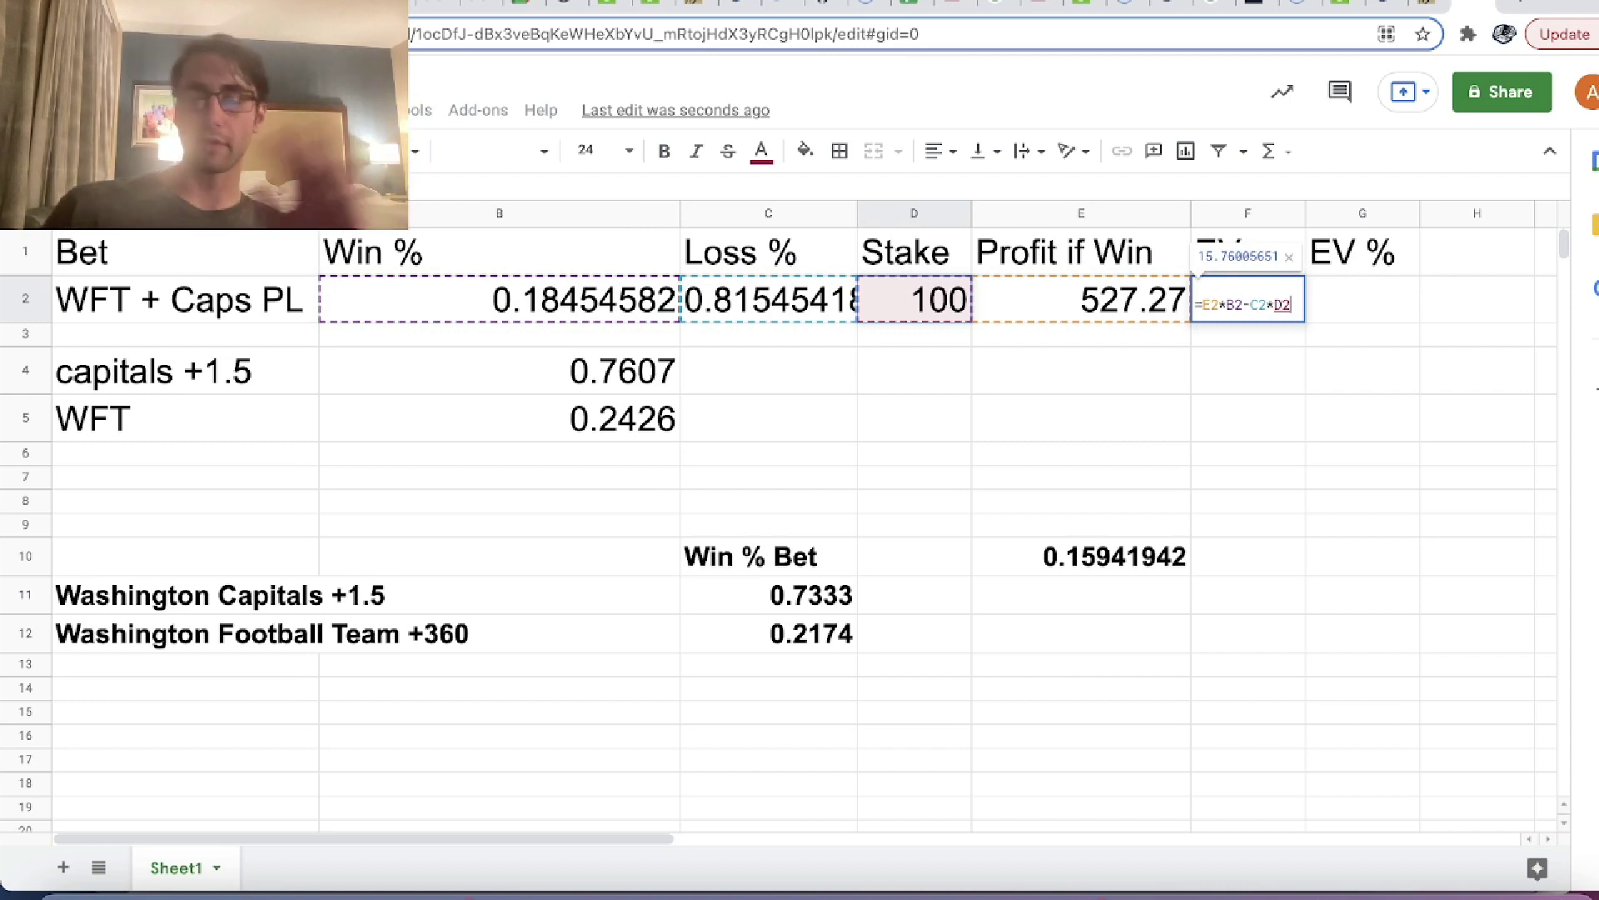
key(Return)
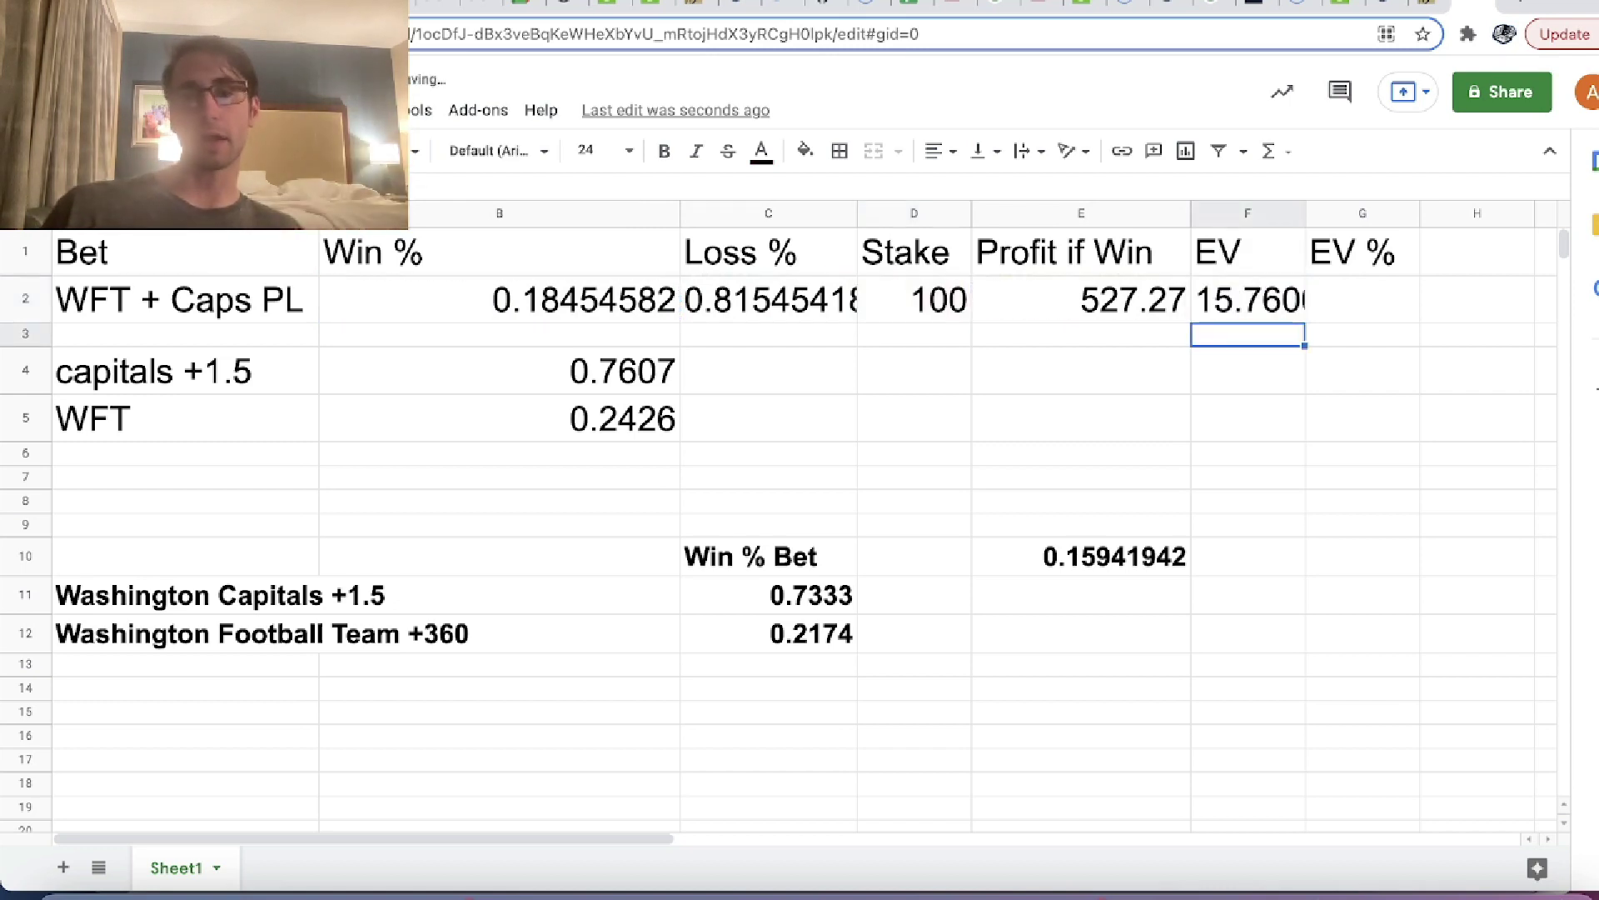
key(Up)
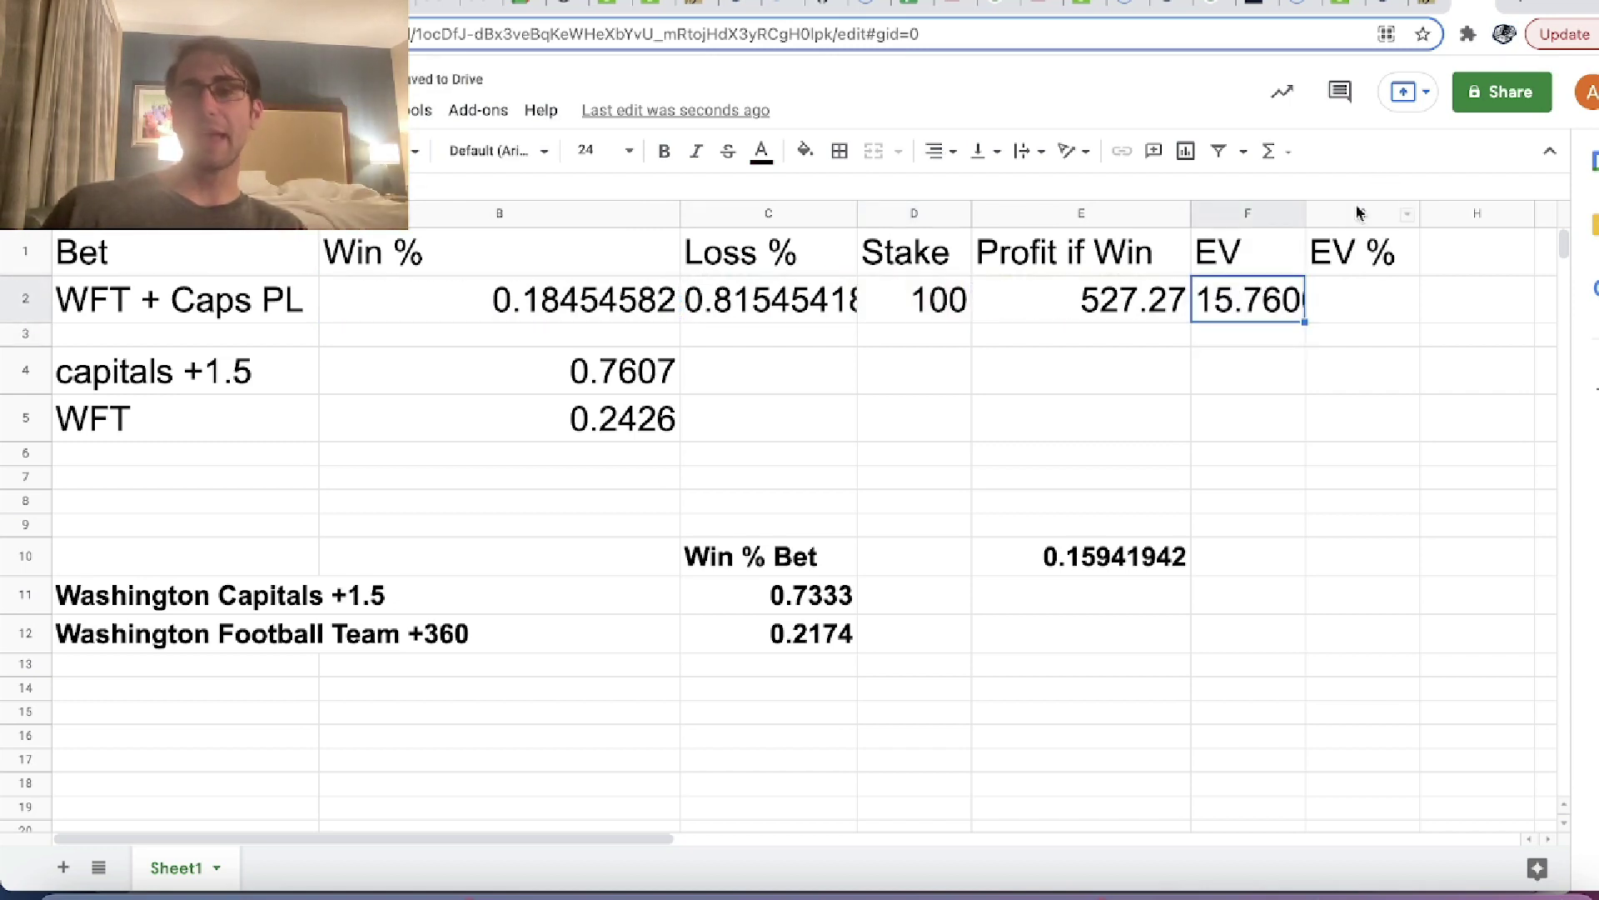
- Widen the EV column F to show more digits of the expected value
click(1301, 215)
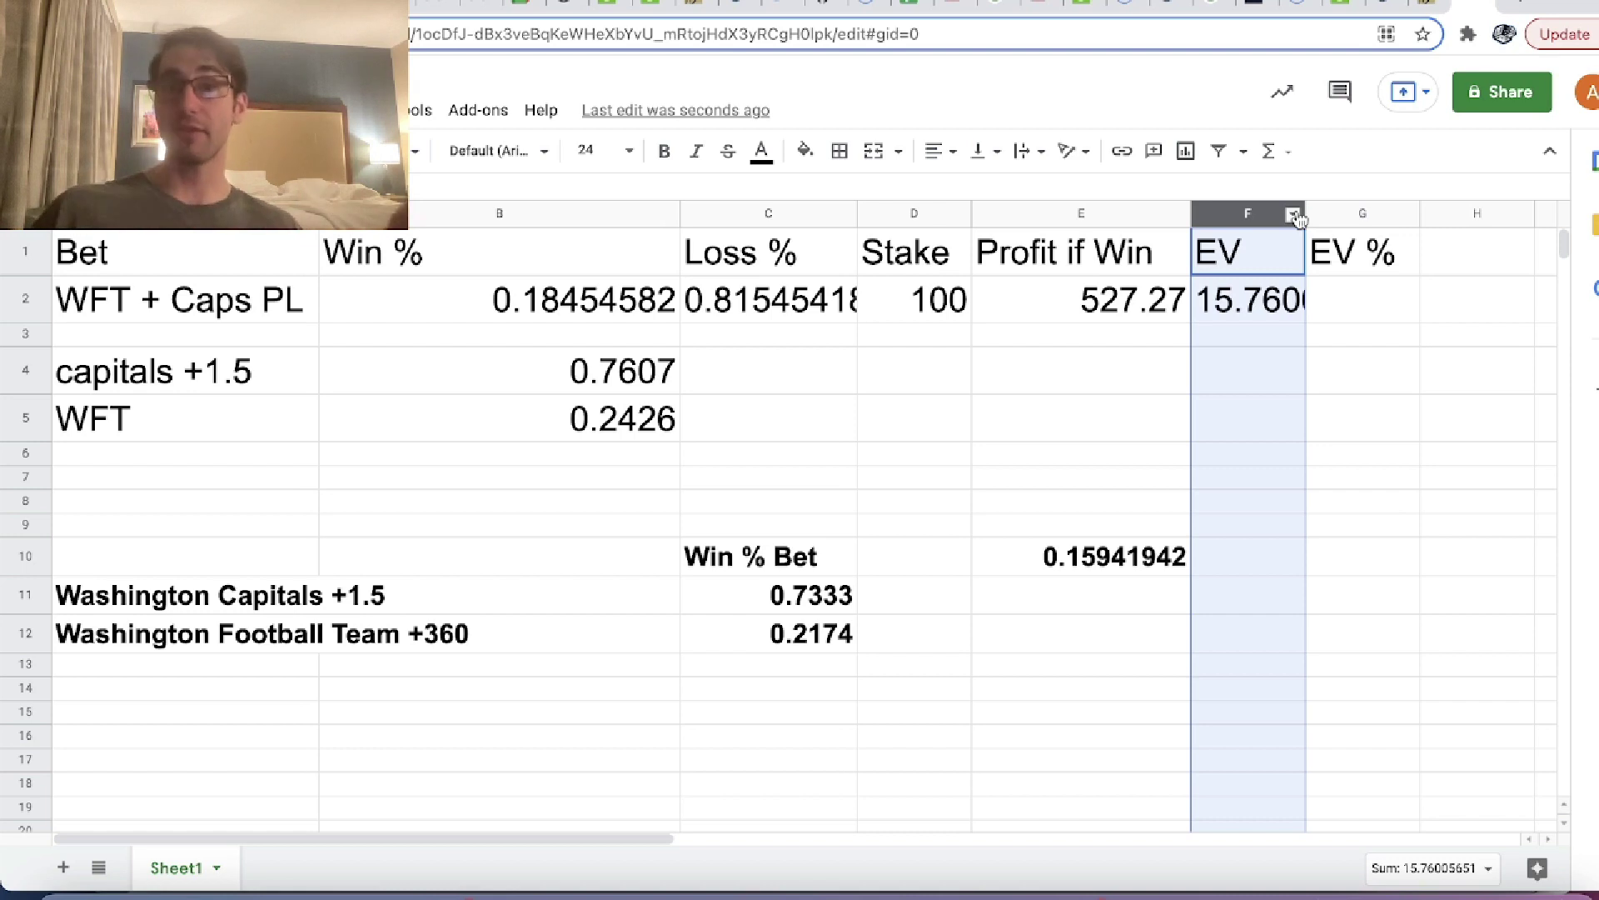
click(1262, 395)
click(1252, 310)
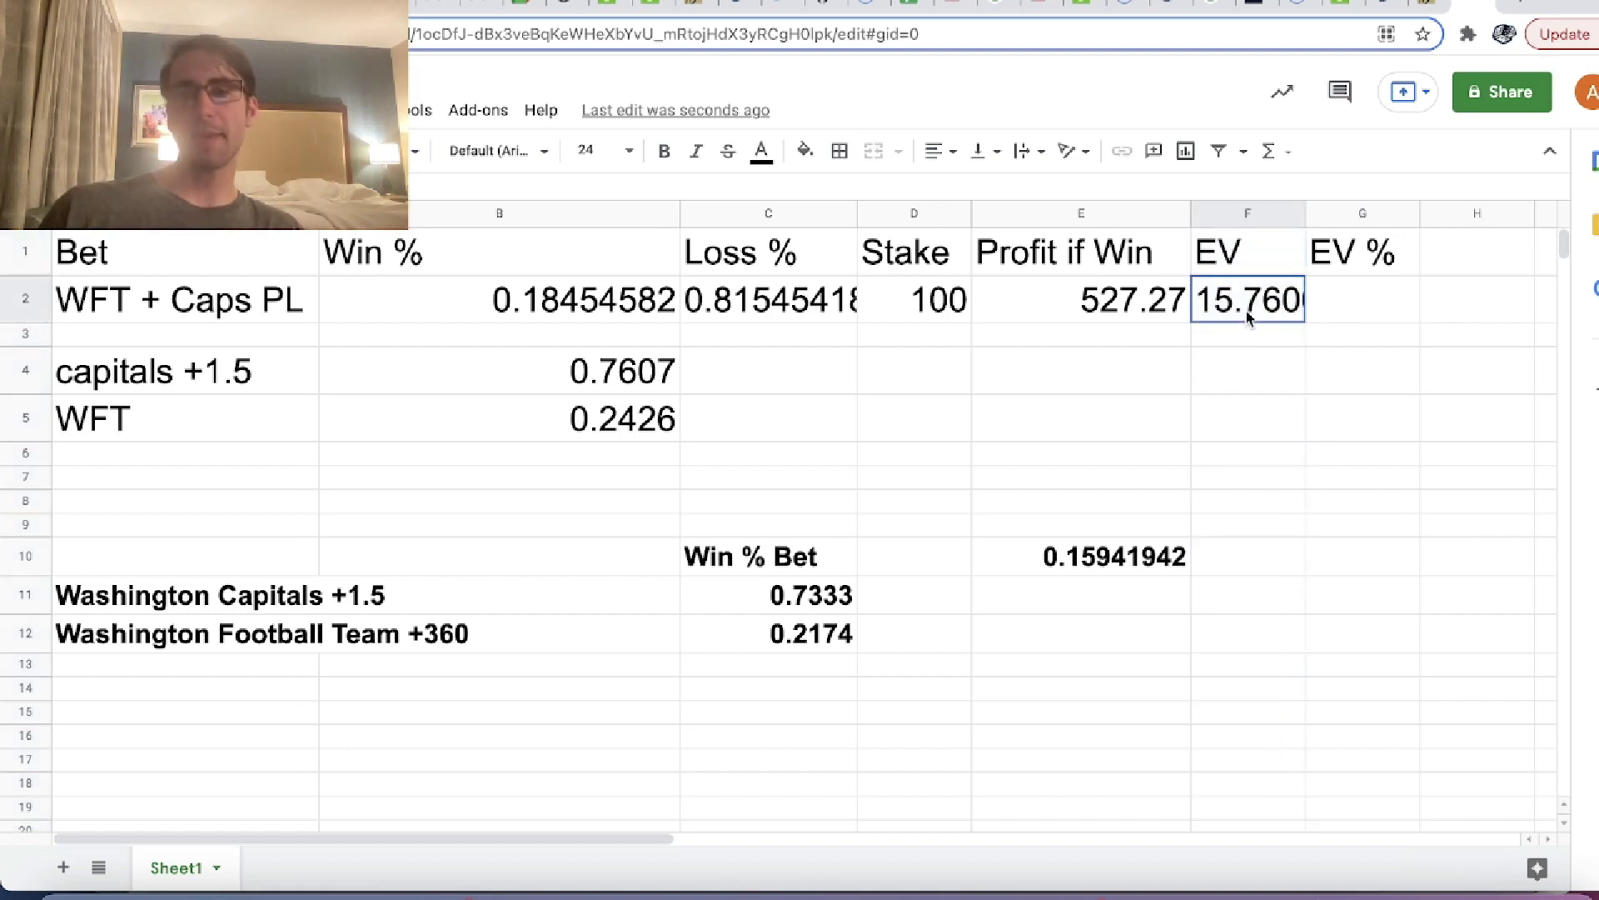
drag(1303, 207, 1333, 217)
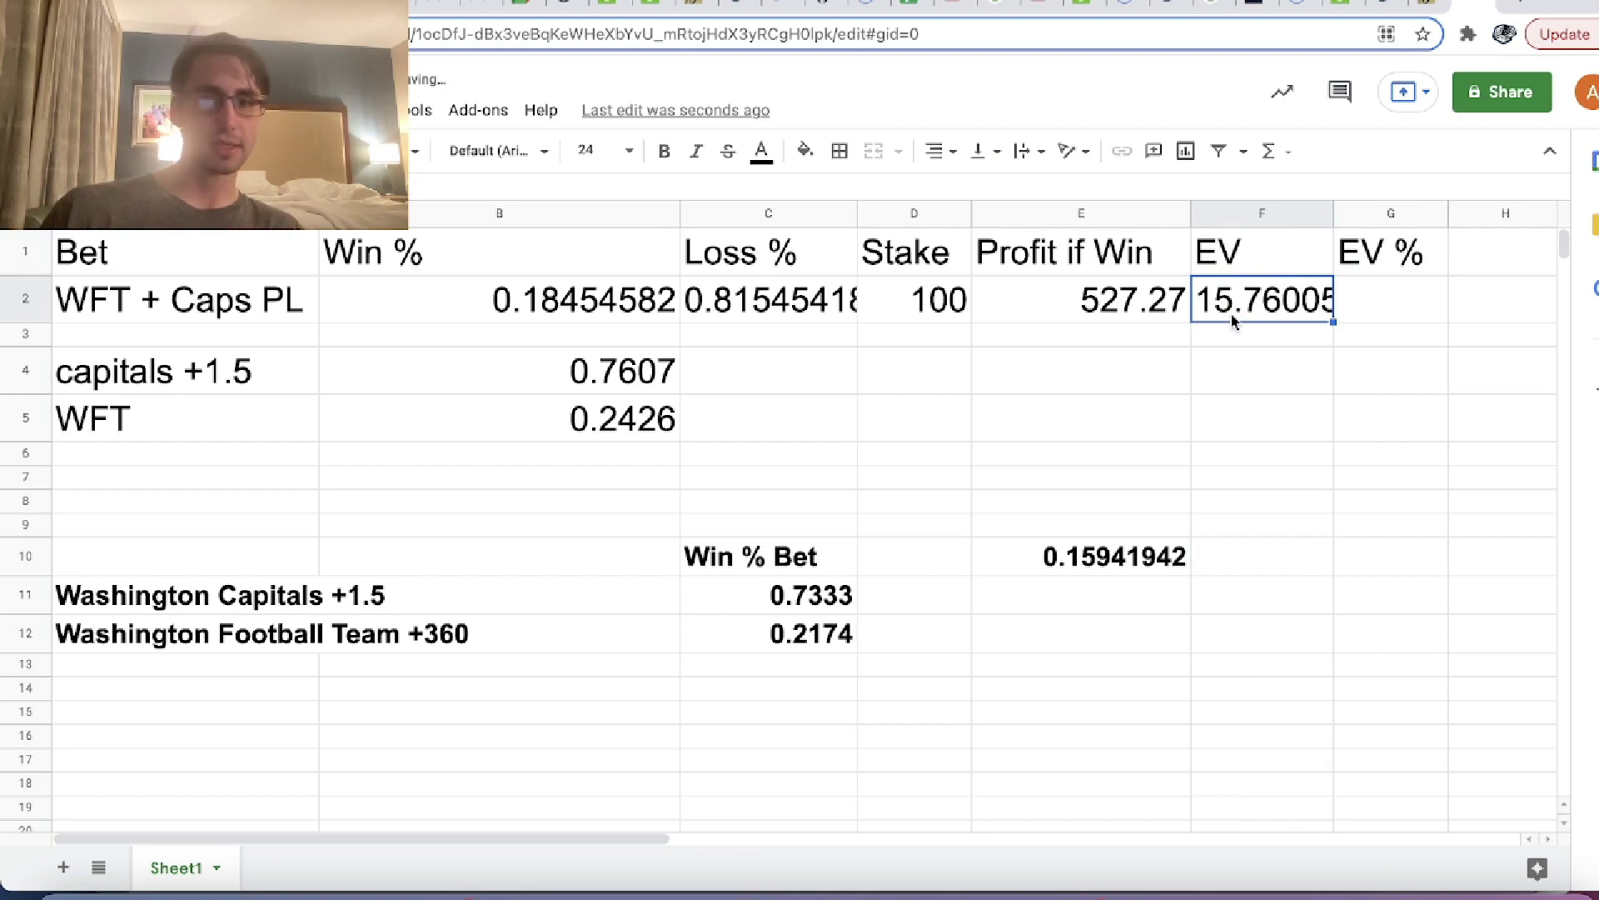
click(580, 367)
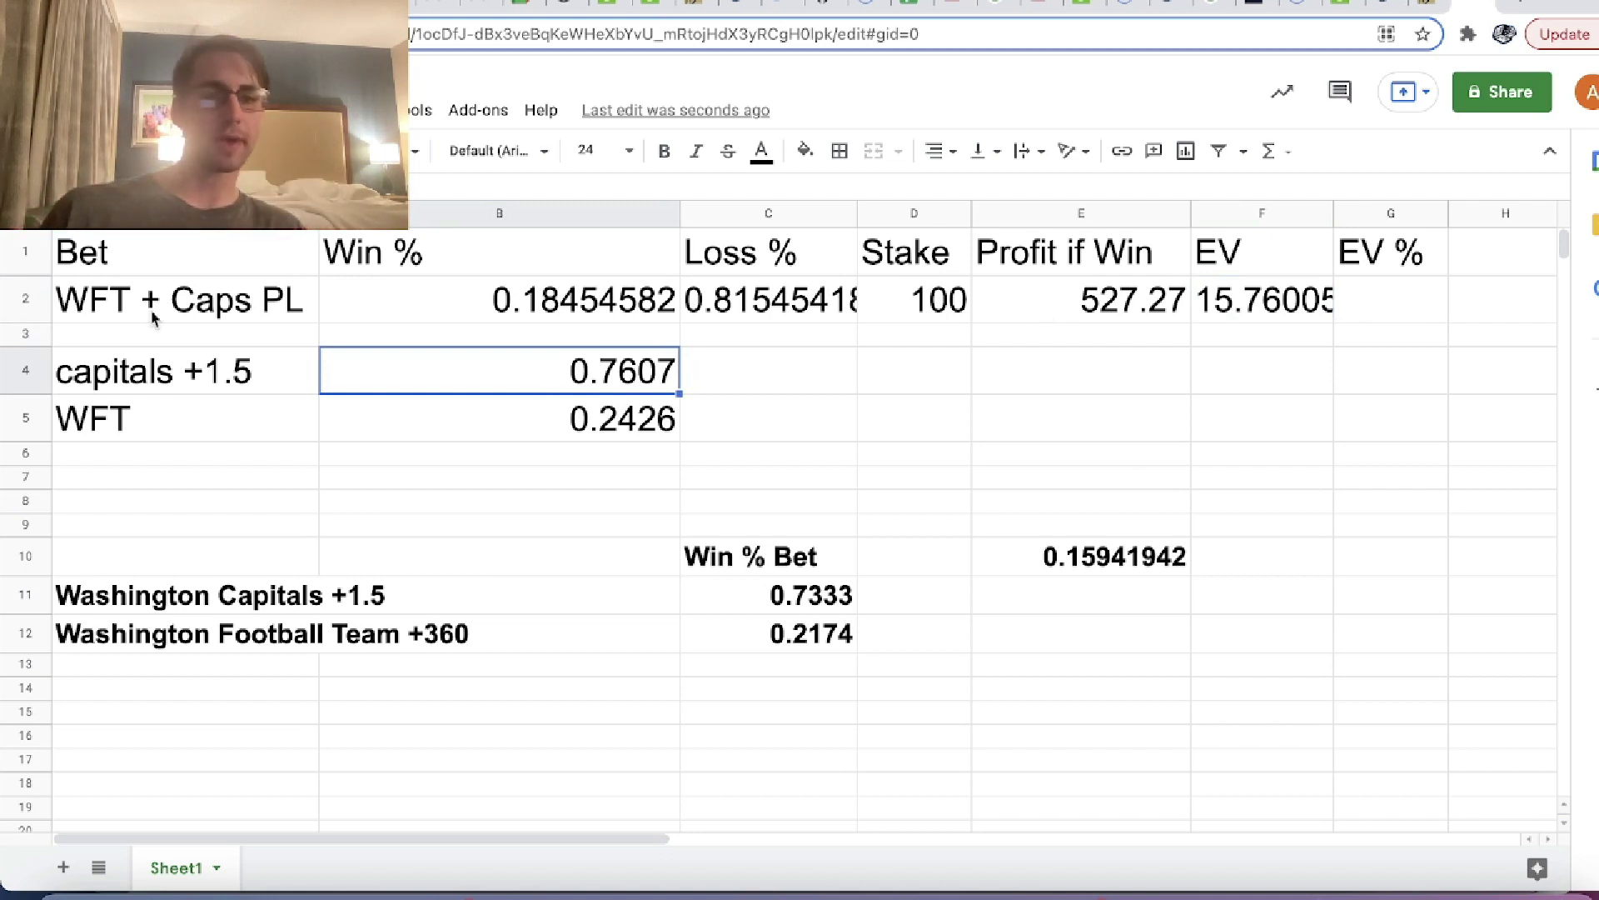
drag(13, 250, 17, 427)
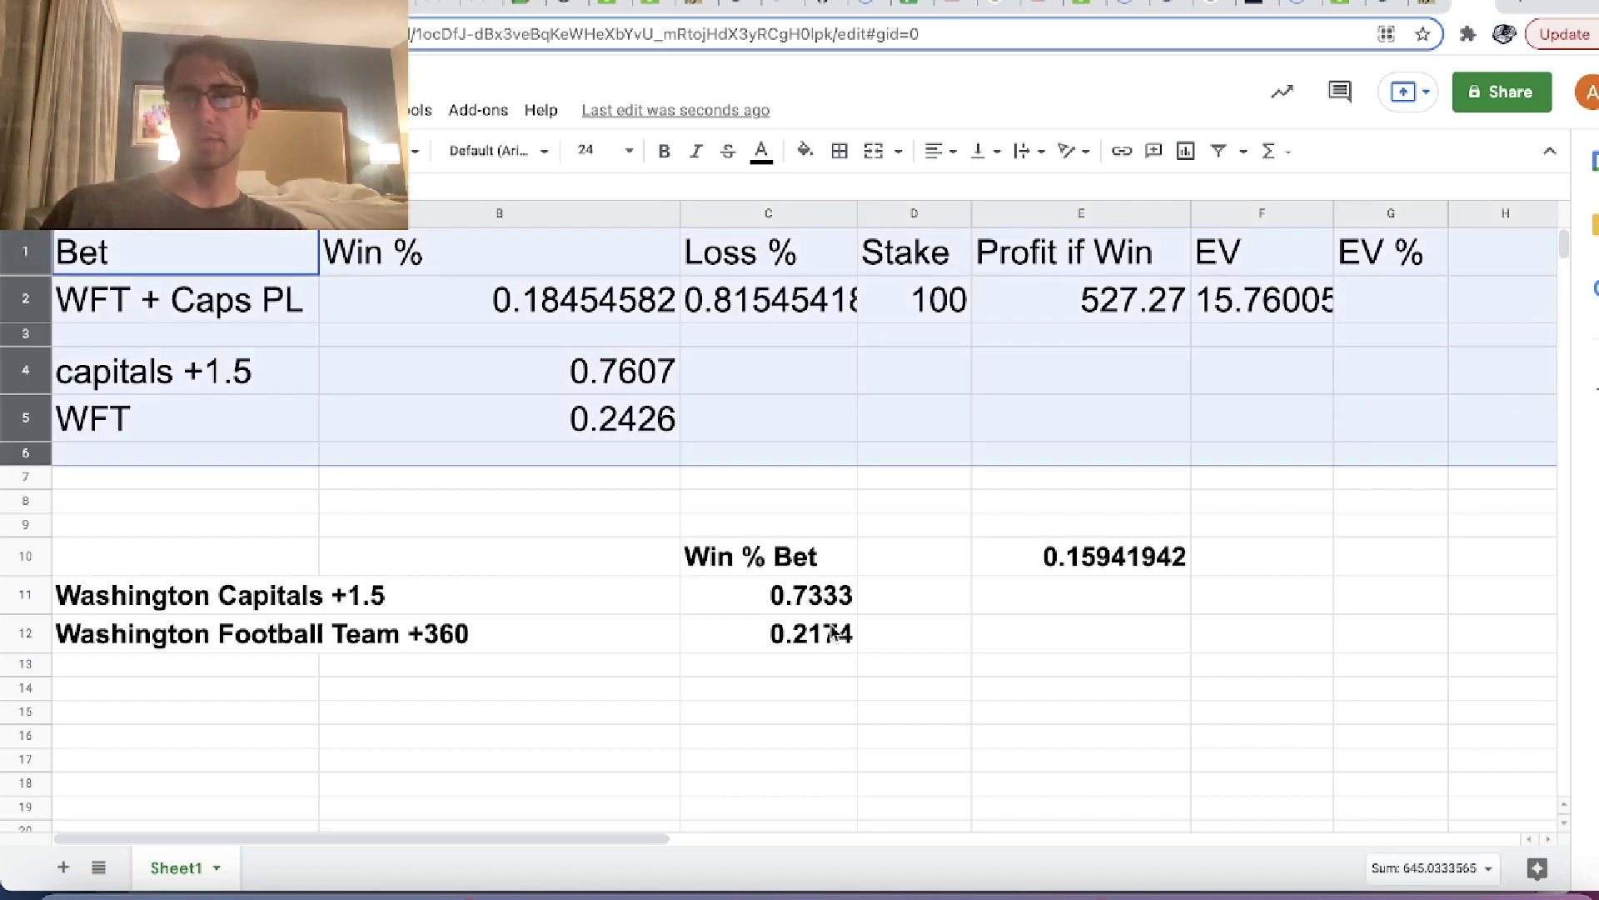
click(1307, 611)
click(1249, 301)
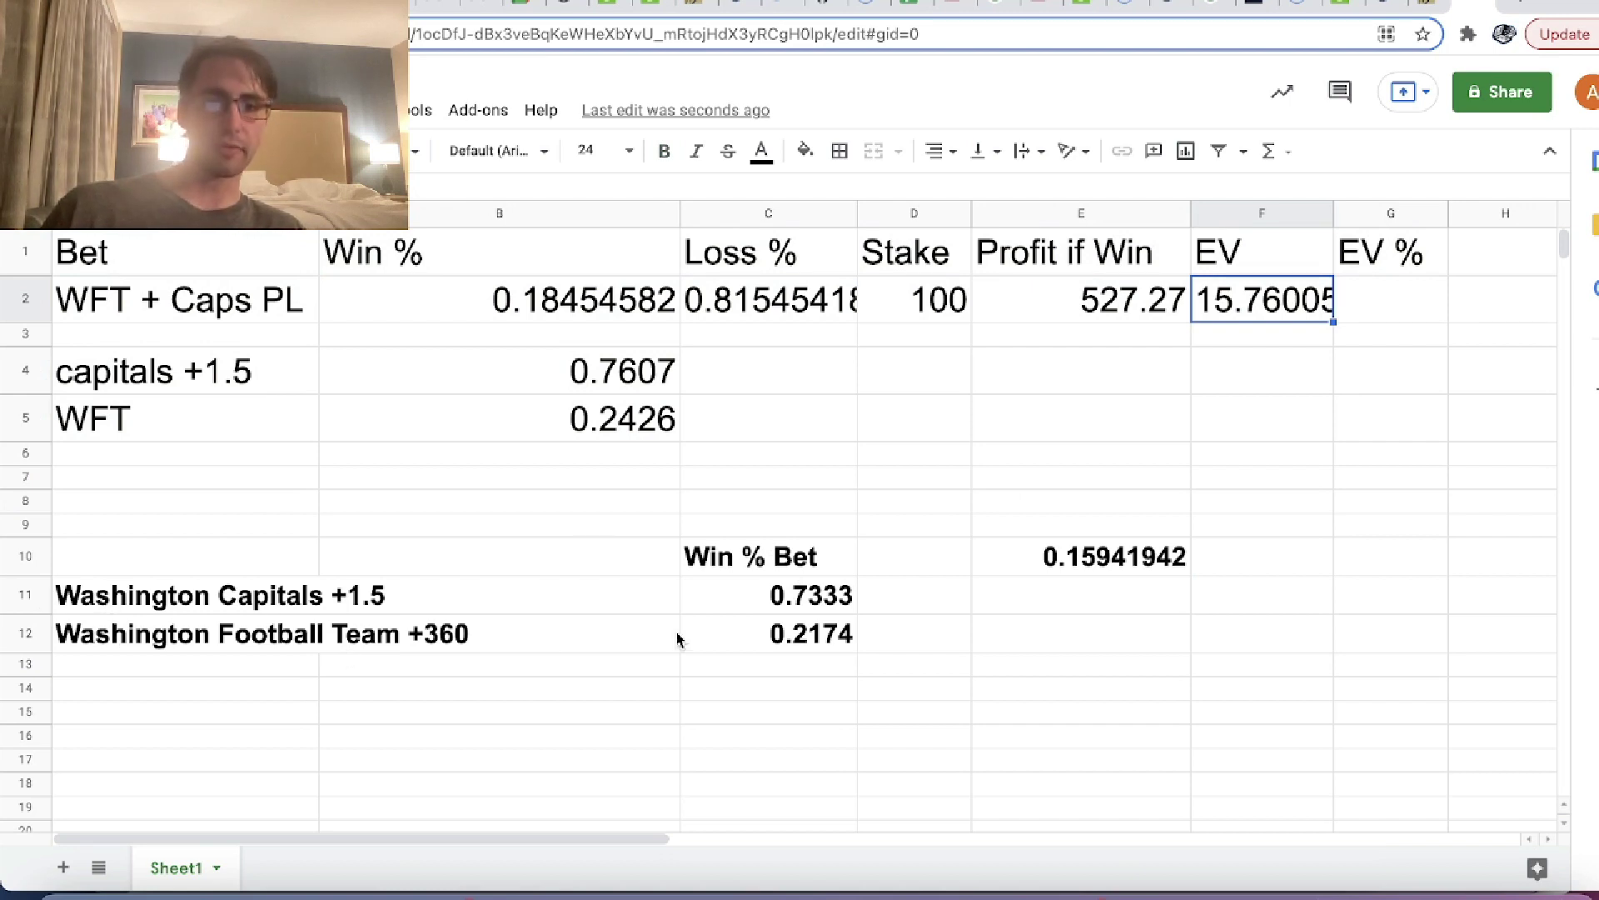
- Enter the odds -275 for the Washington Capitals +1.5 bet in cell B11
click(761, 603)
click(542, 613)
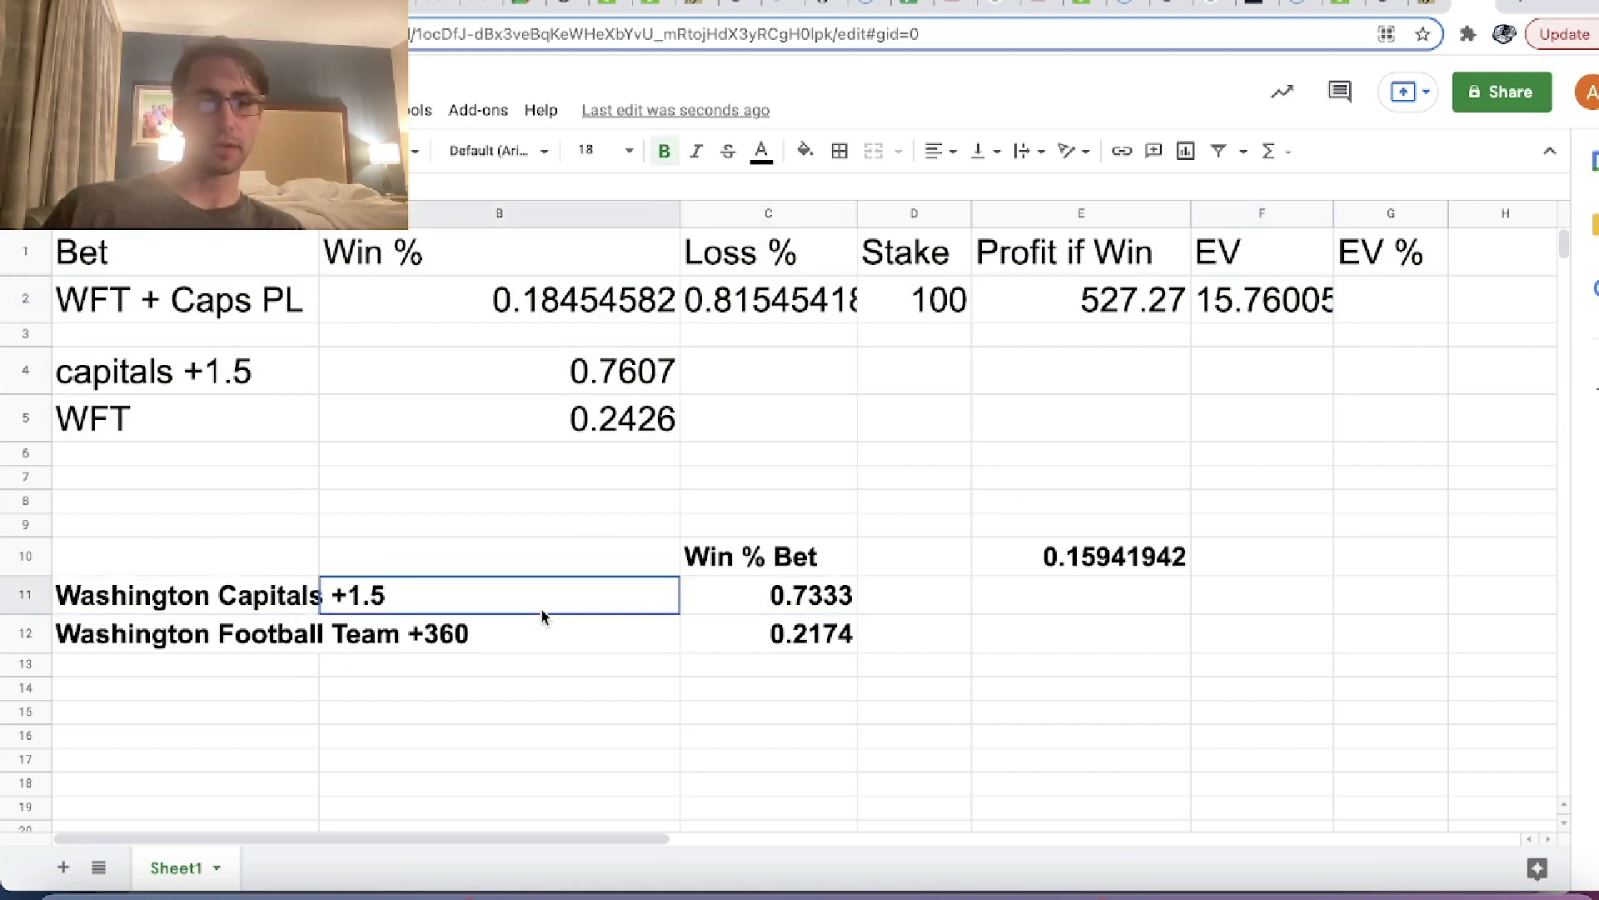
text(-275)
key(Return)
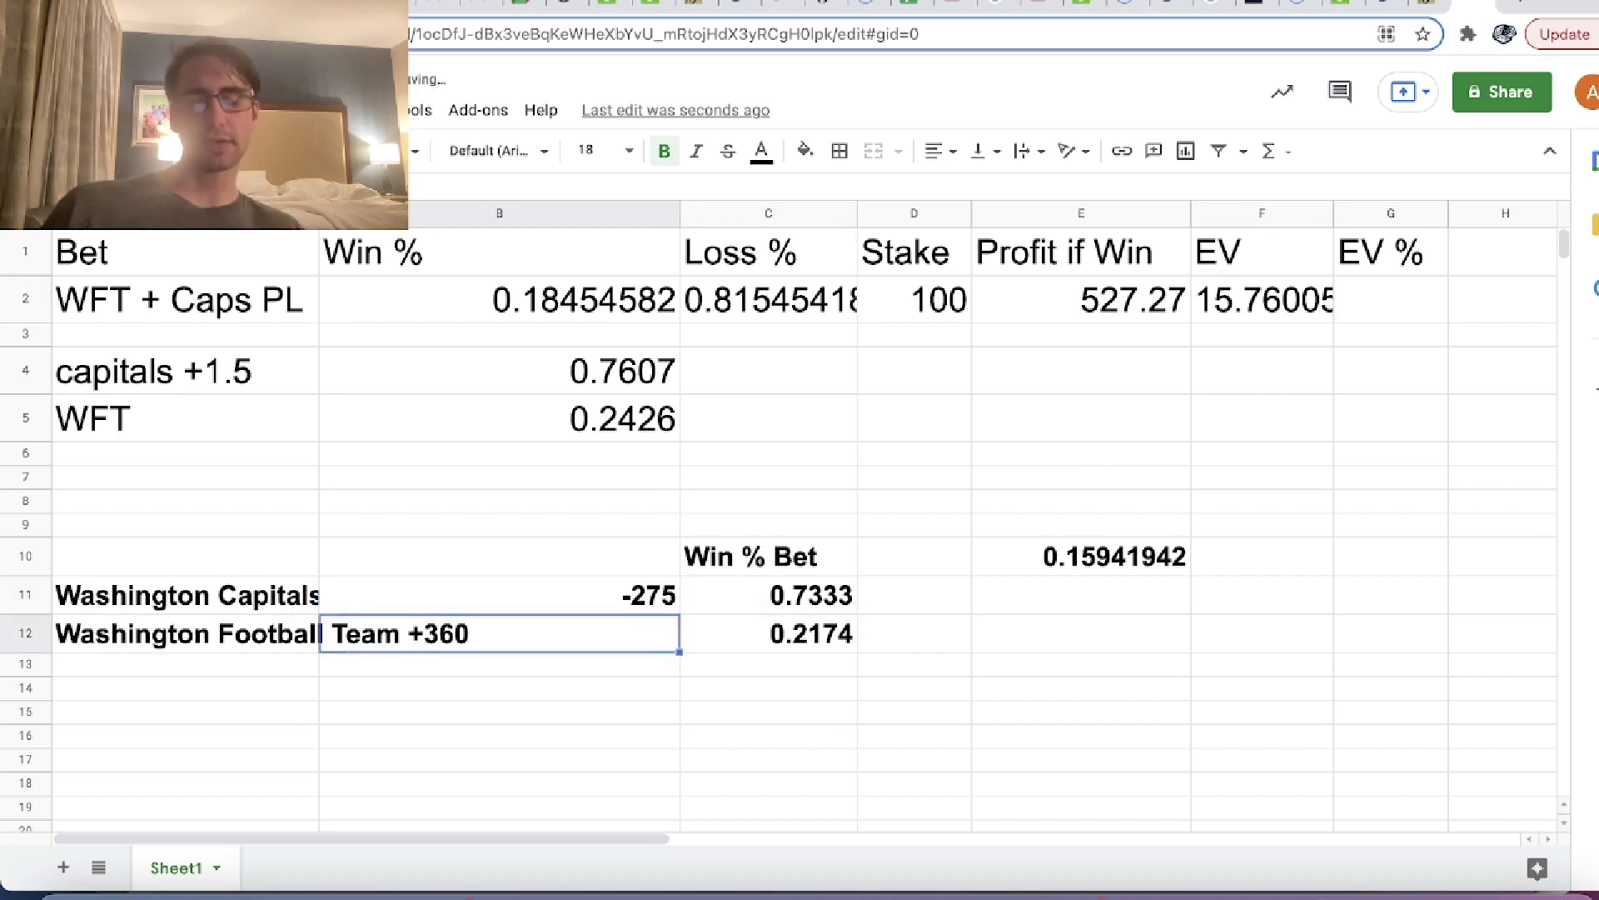
key(Left)
key(Up)
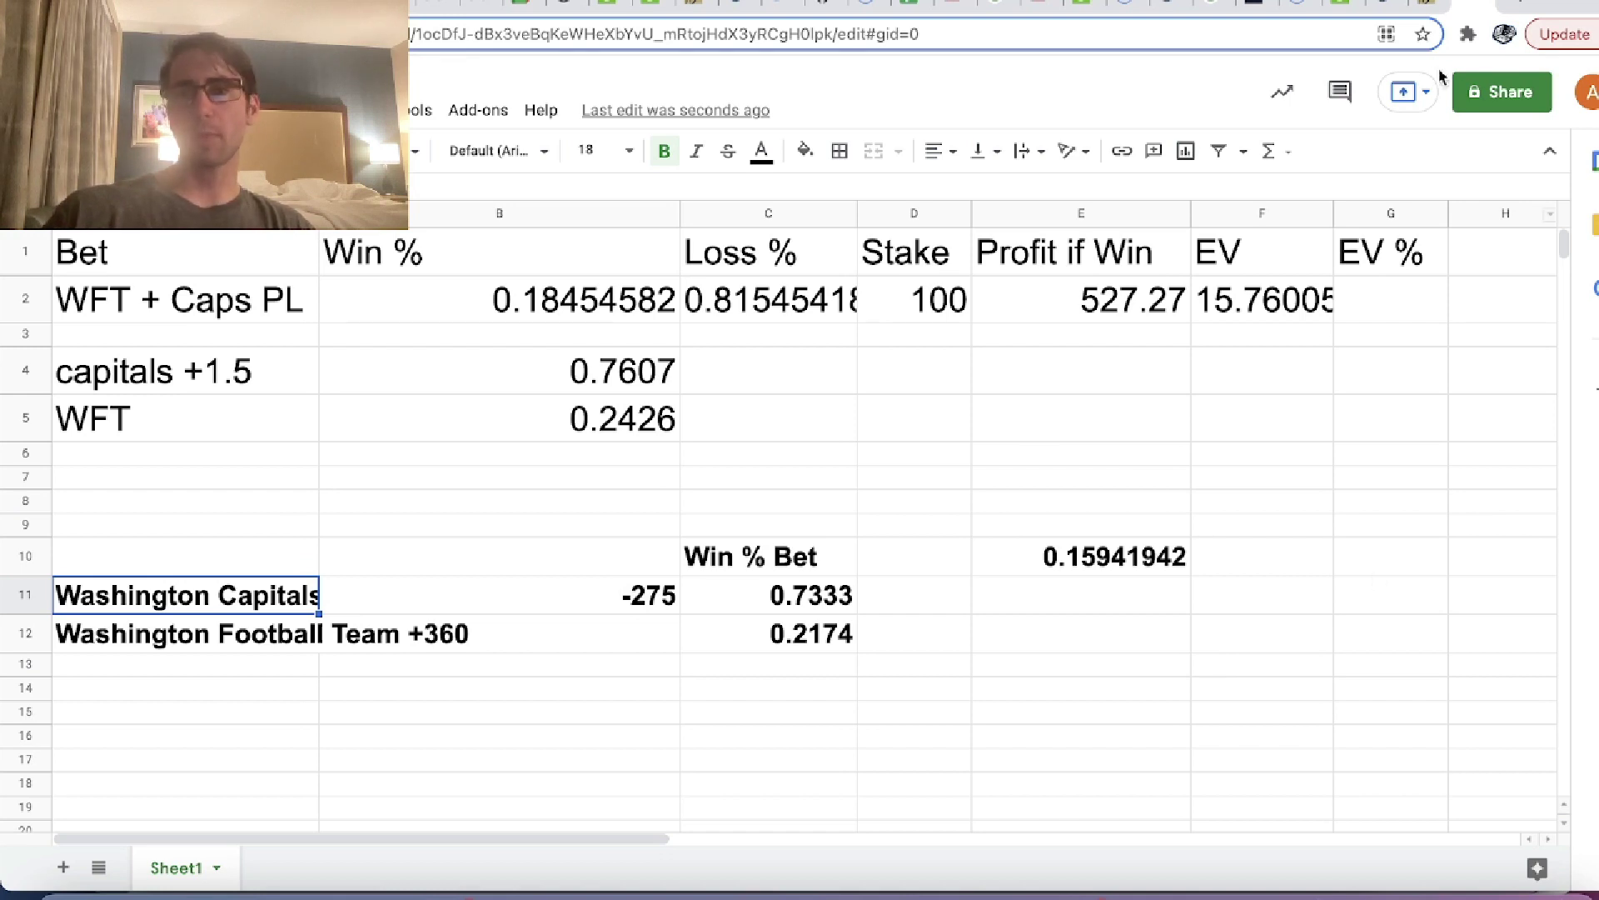
- Switch to OddsJam, open the Arbitrage betting tool and look through its list for the Capitals and Washington Football Team bets
click(1375, 5)
mouse_move(524, 129)
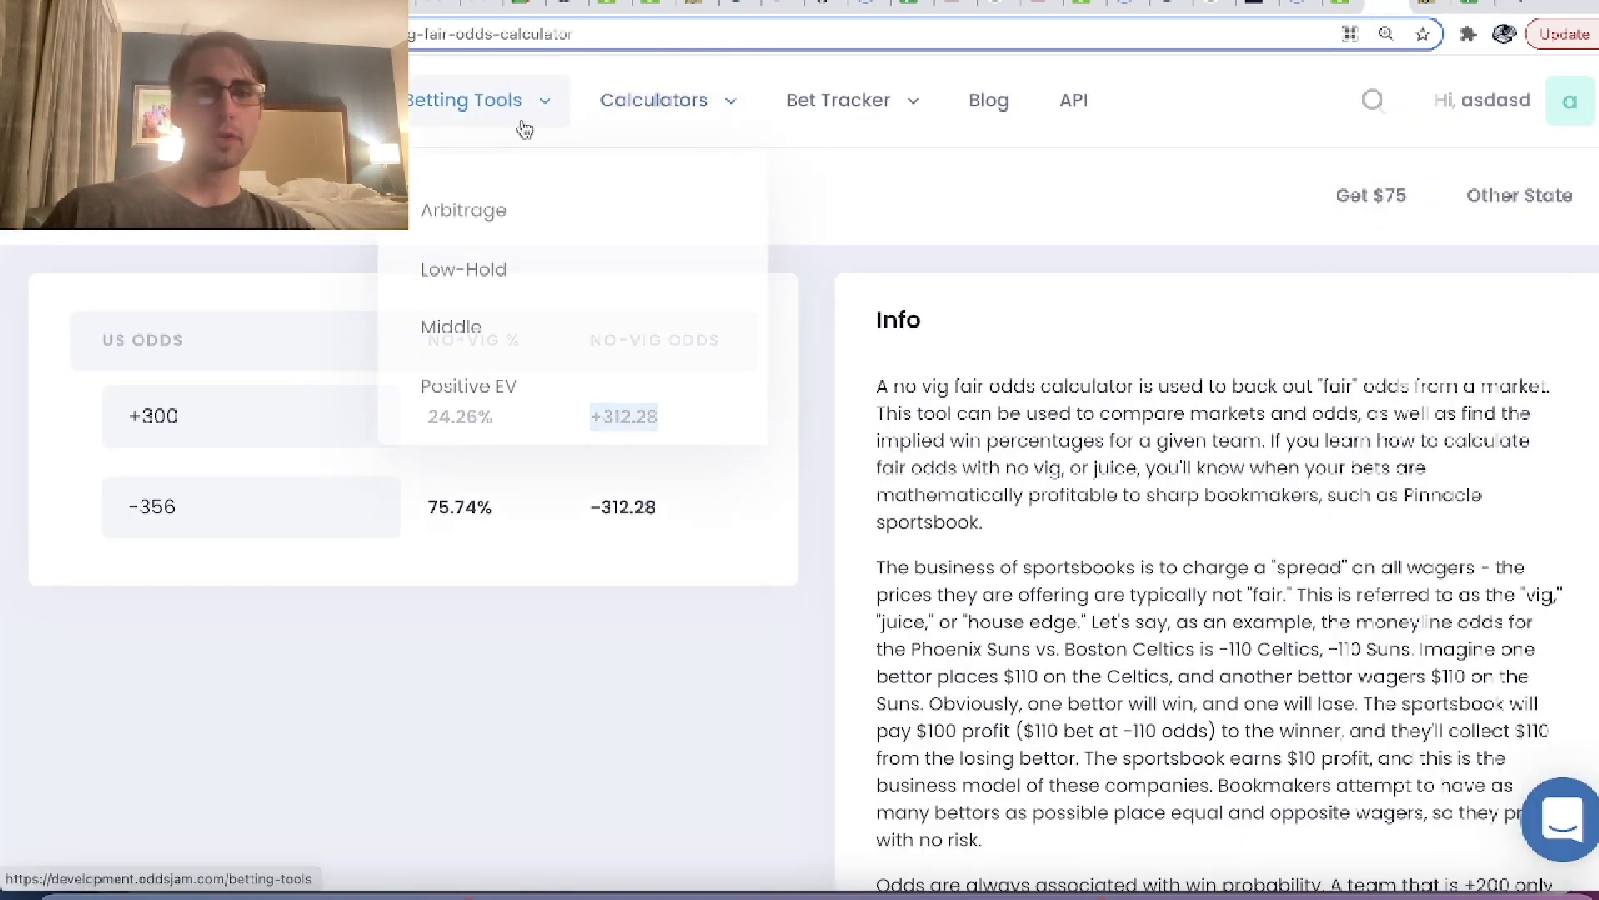
click(525, 203)
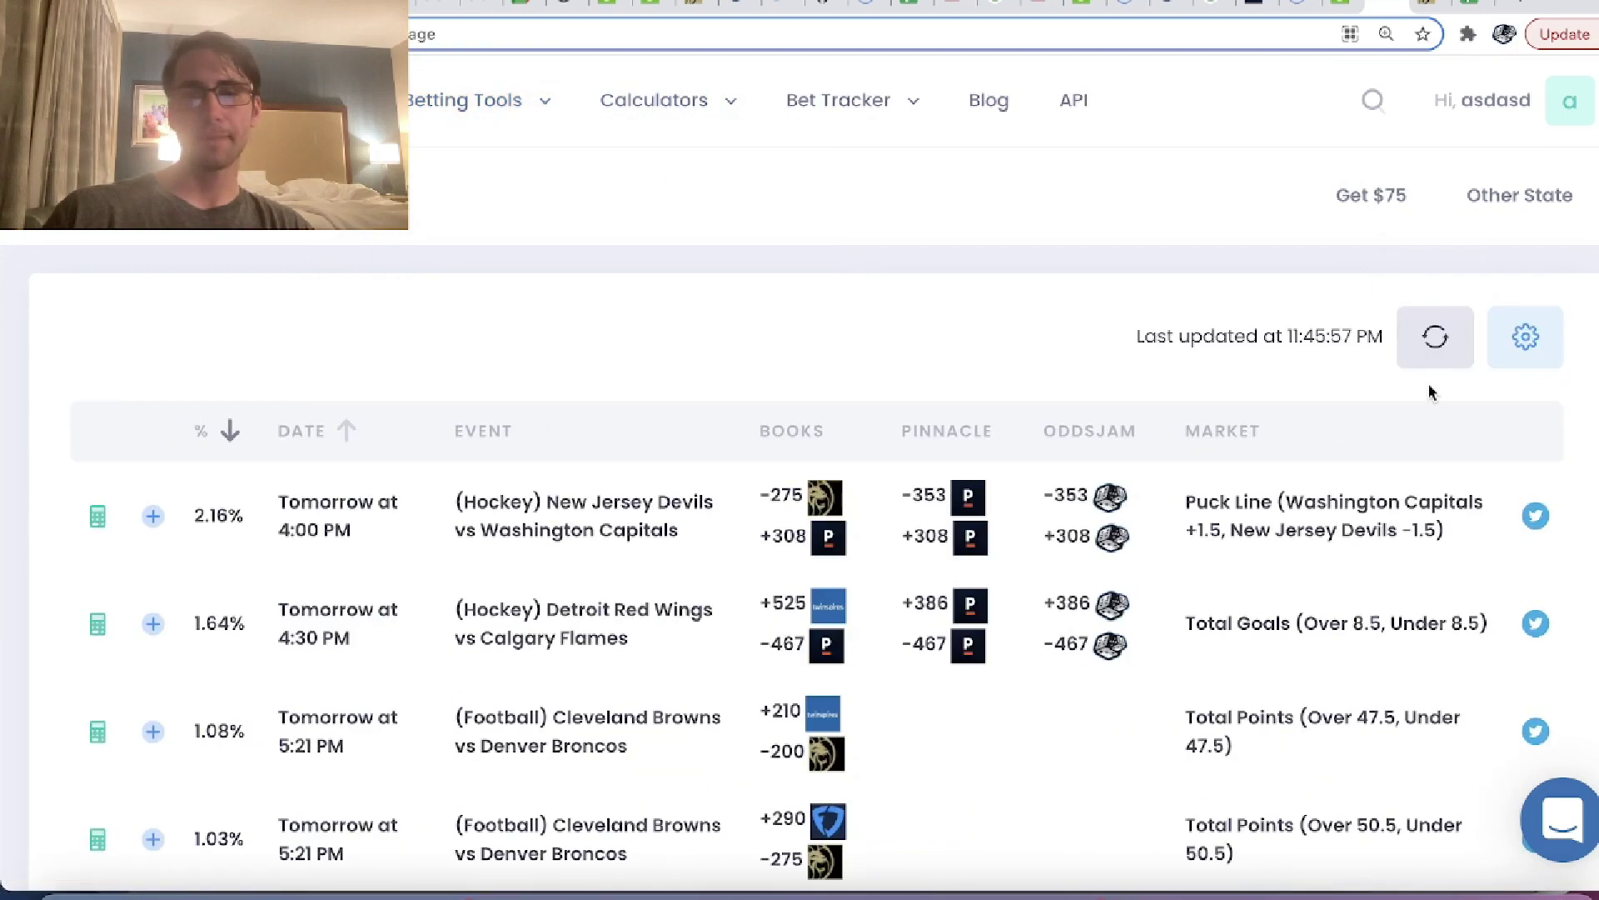
scroll(1432, 392, down, 4)
scroll(1432, 392, down, 3)
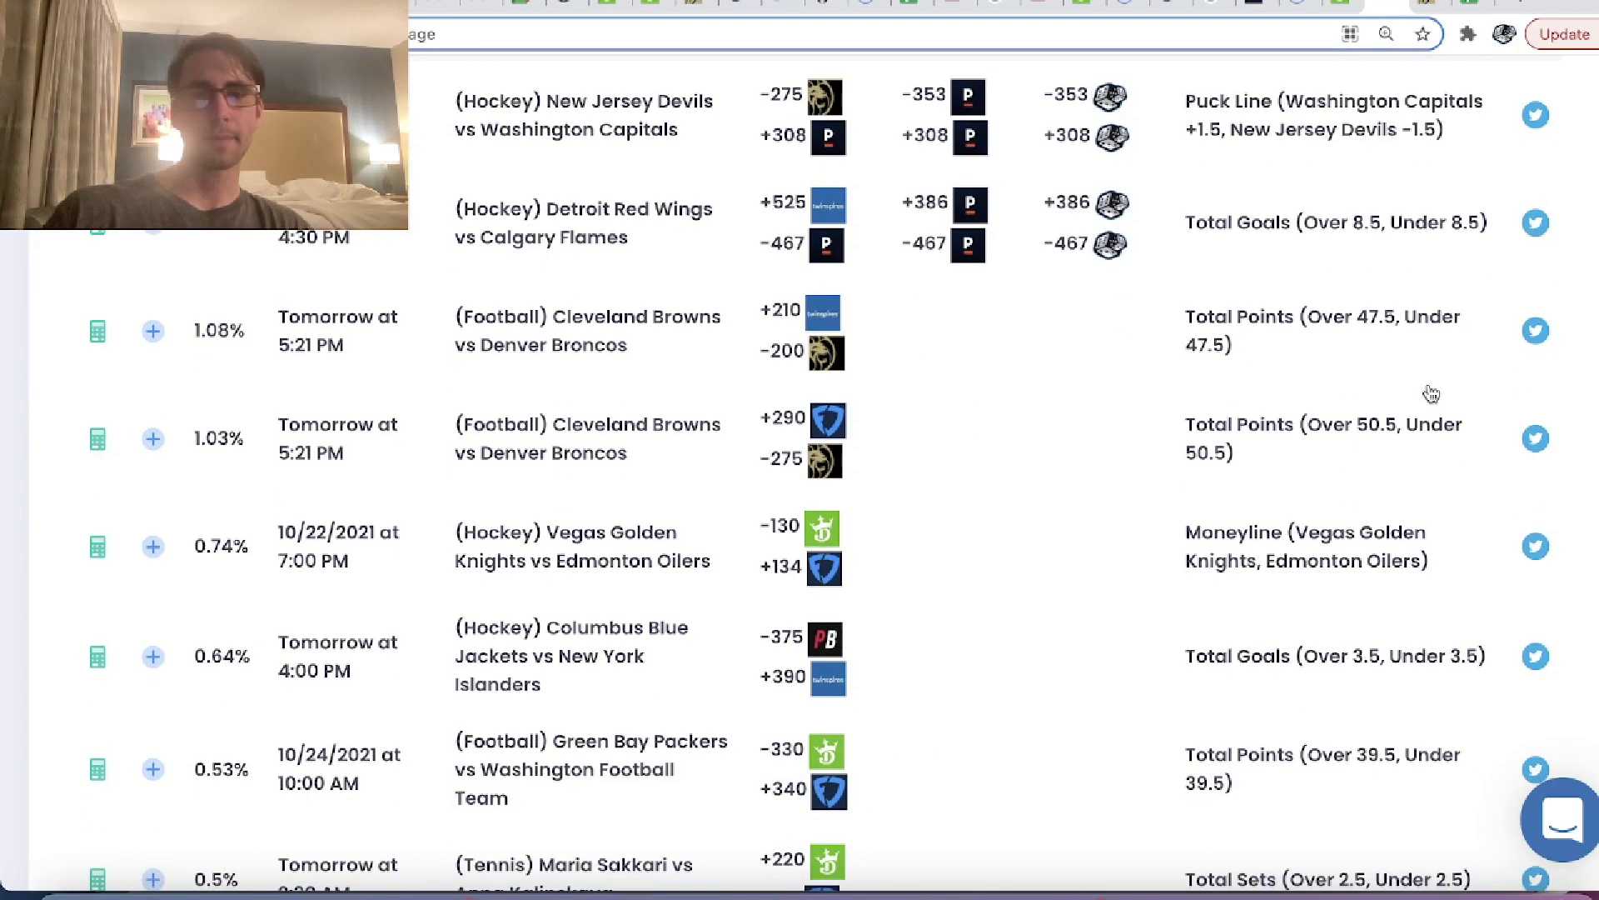
scroll(1432, 392, down, 11)
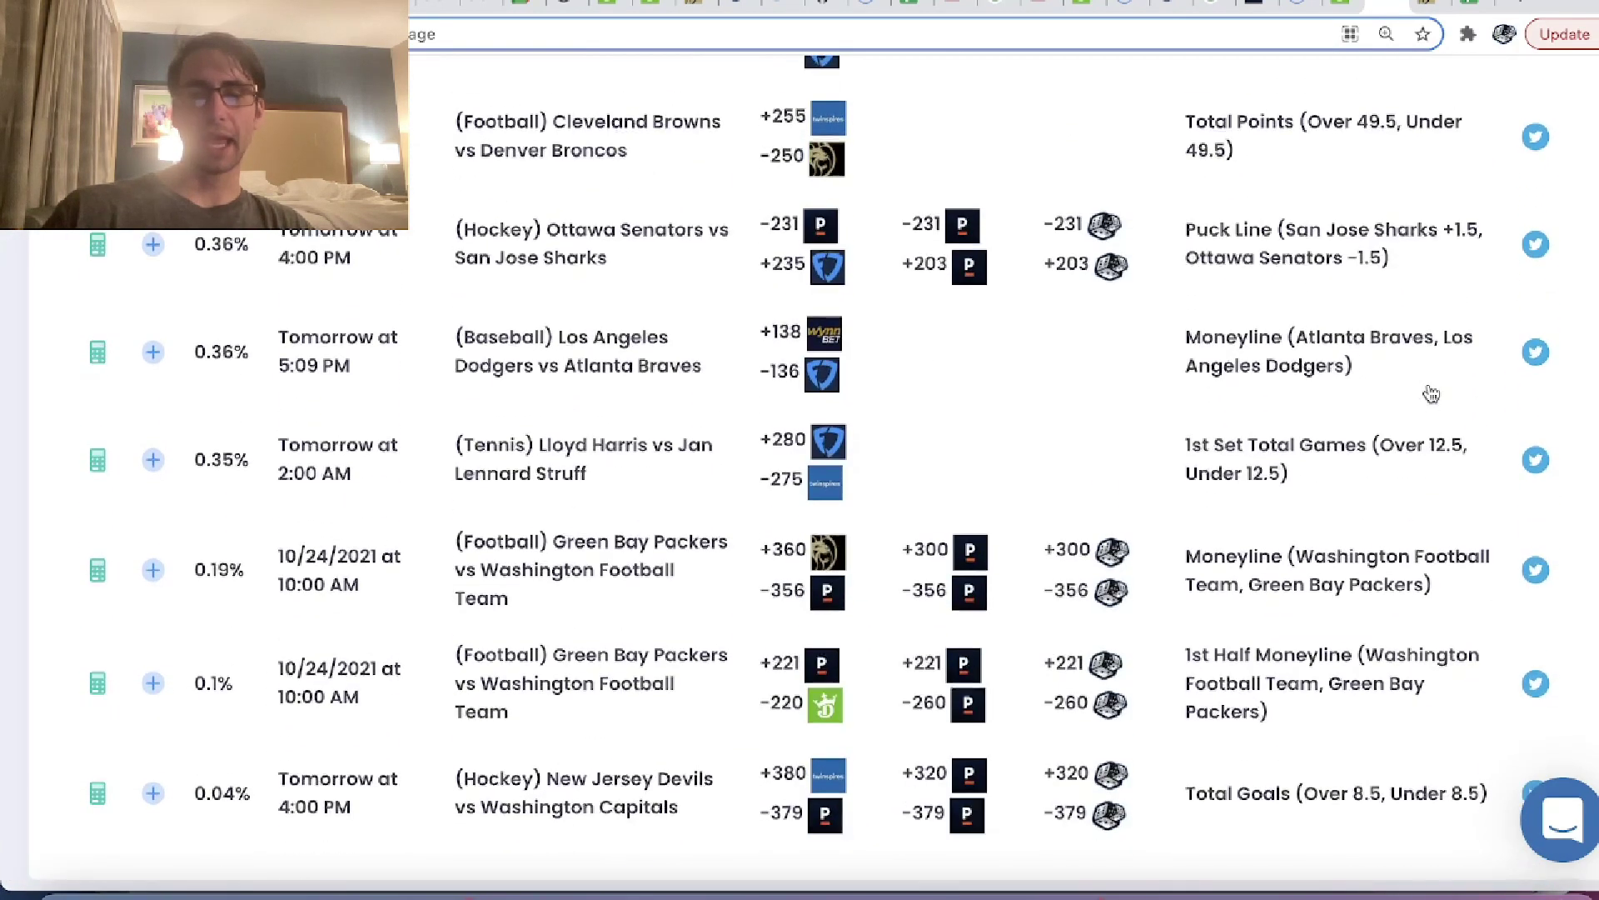